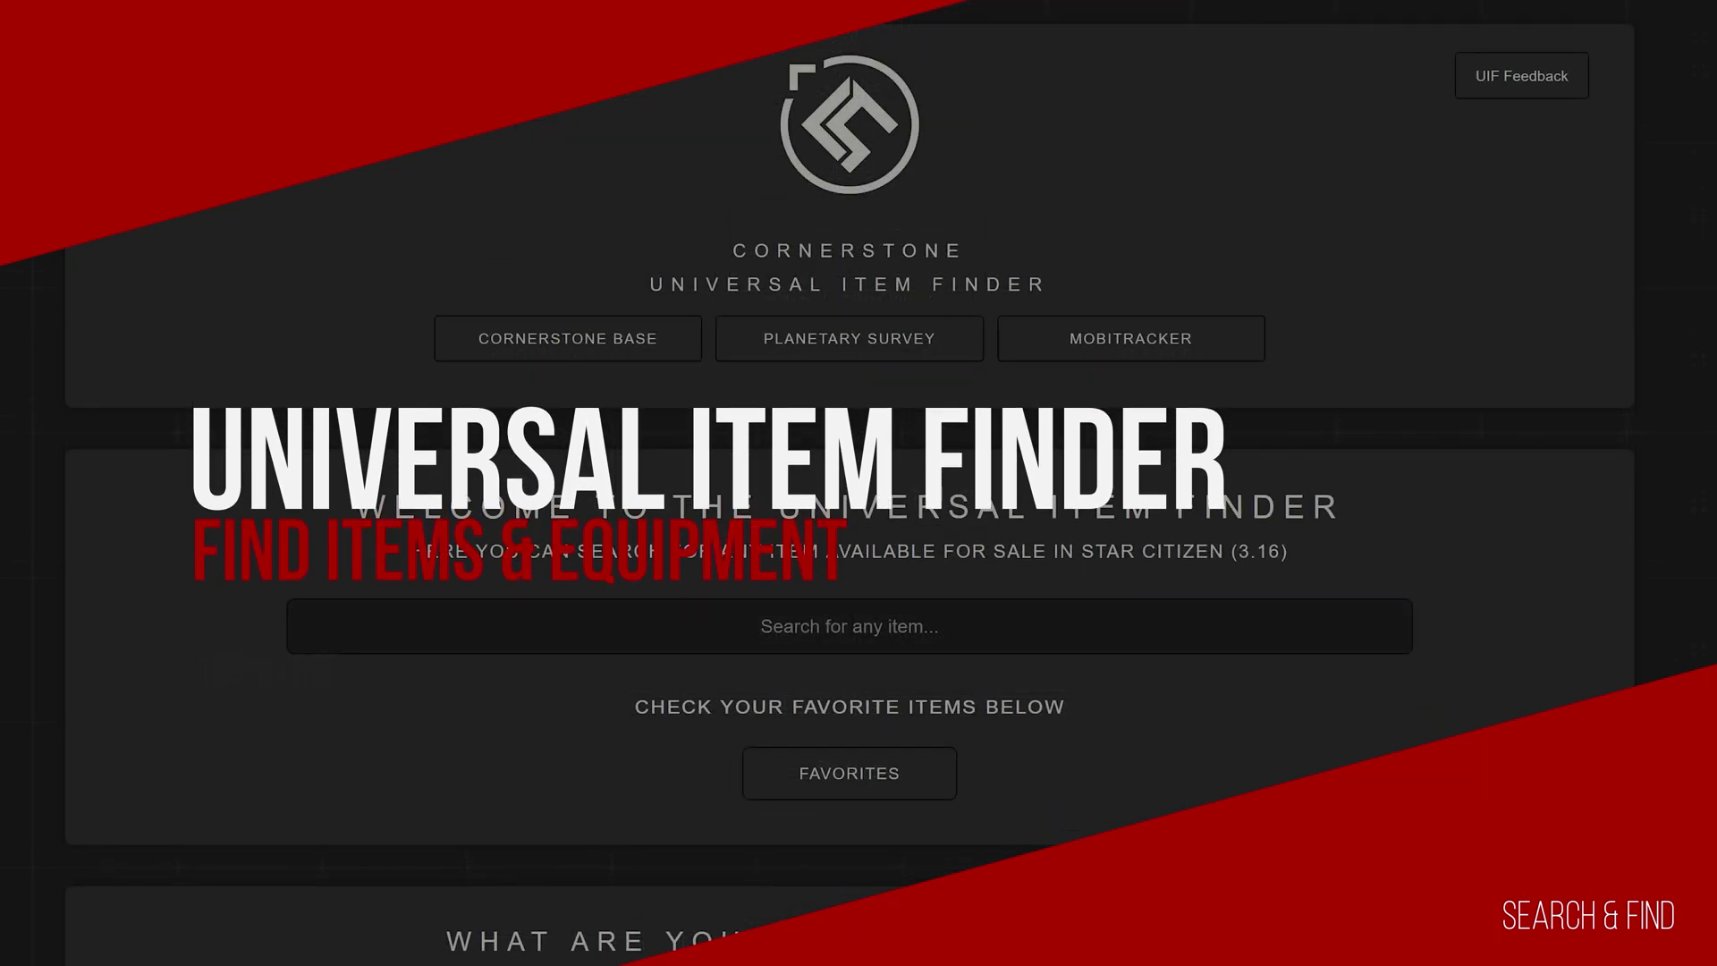
# Look up the Atlas quantum drive, then the Specialty Hornet S5 VariPuck Mount and its 6 500 aUEC prices
pyautogui.write('atlas')
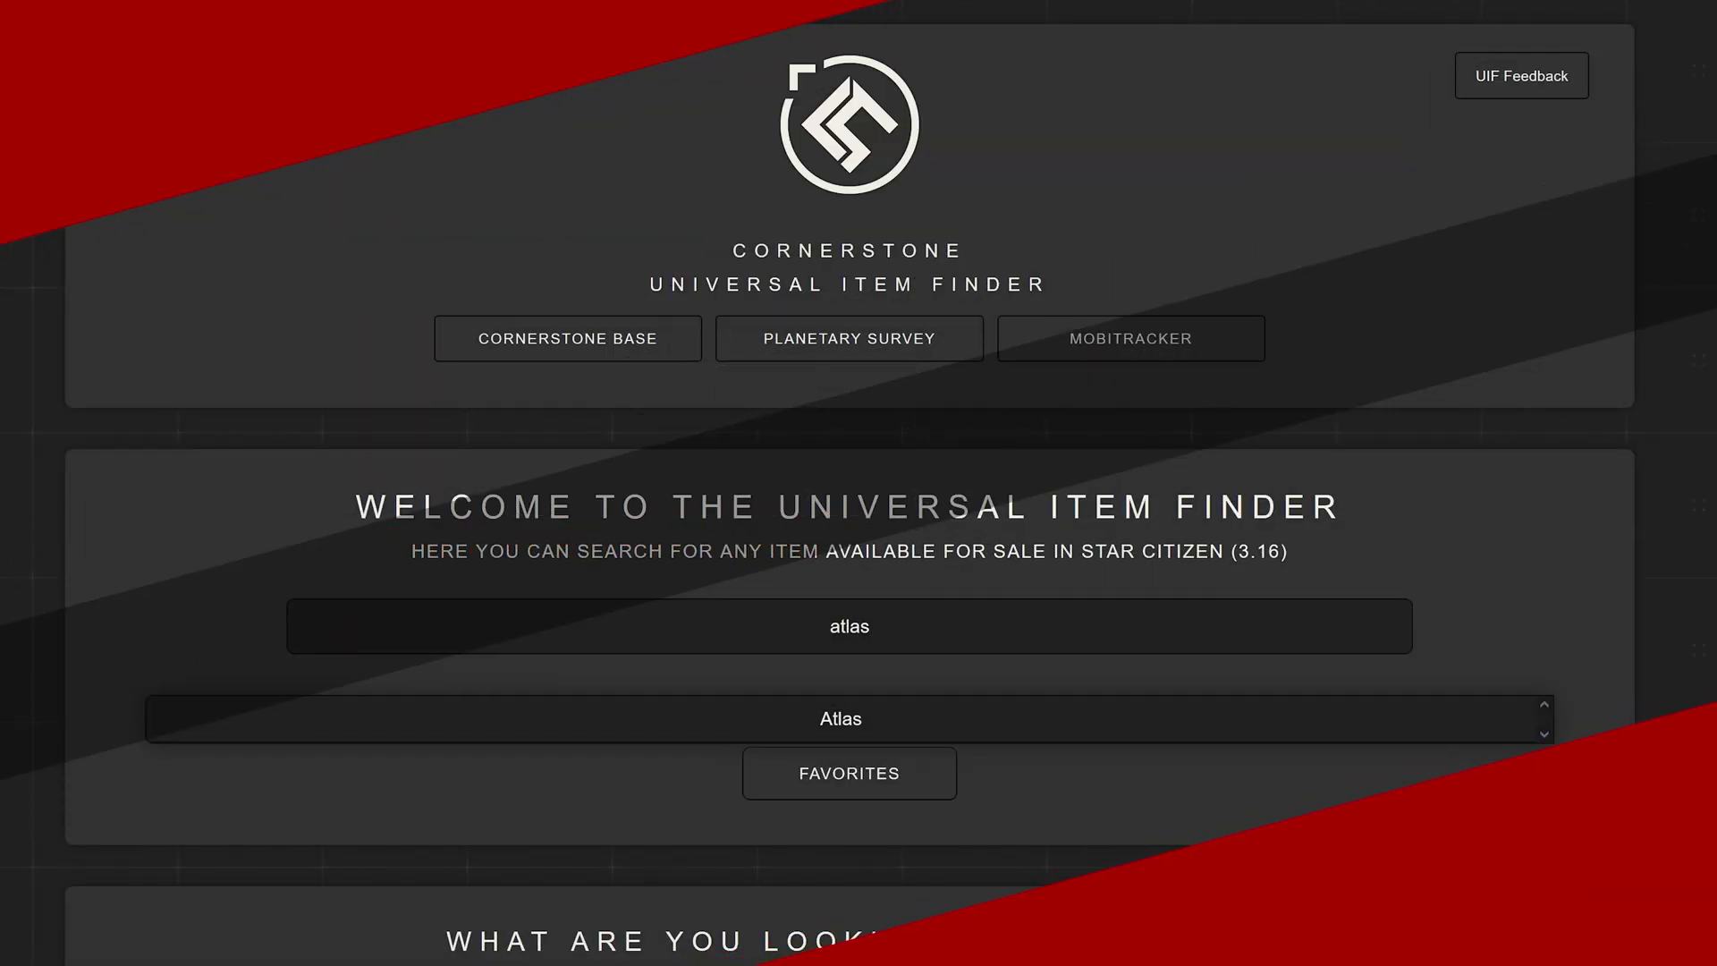
pyautogui.click(824, 721)
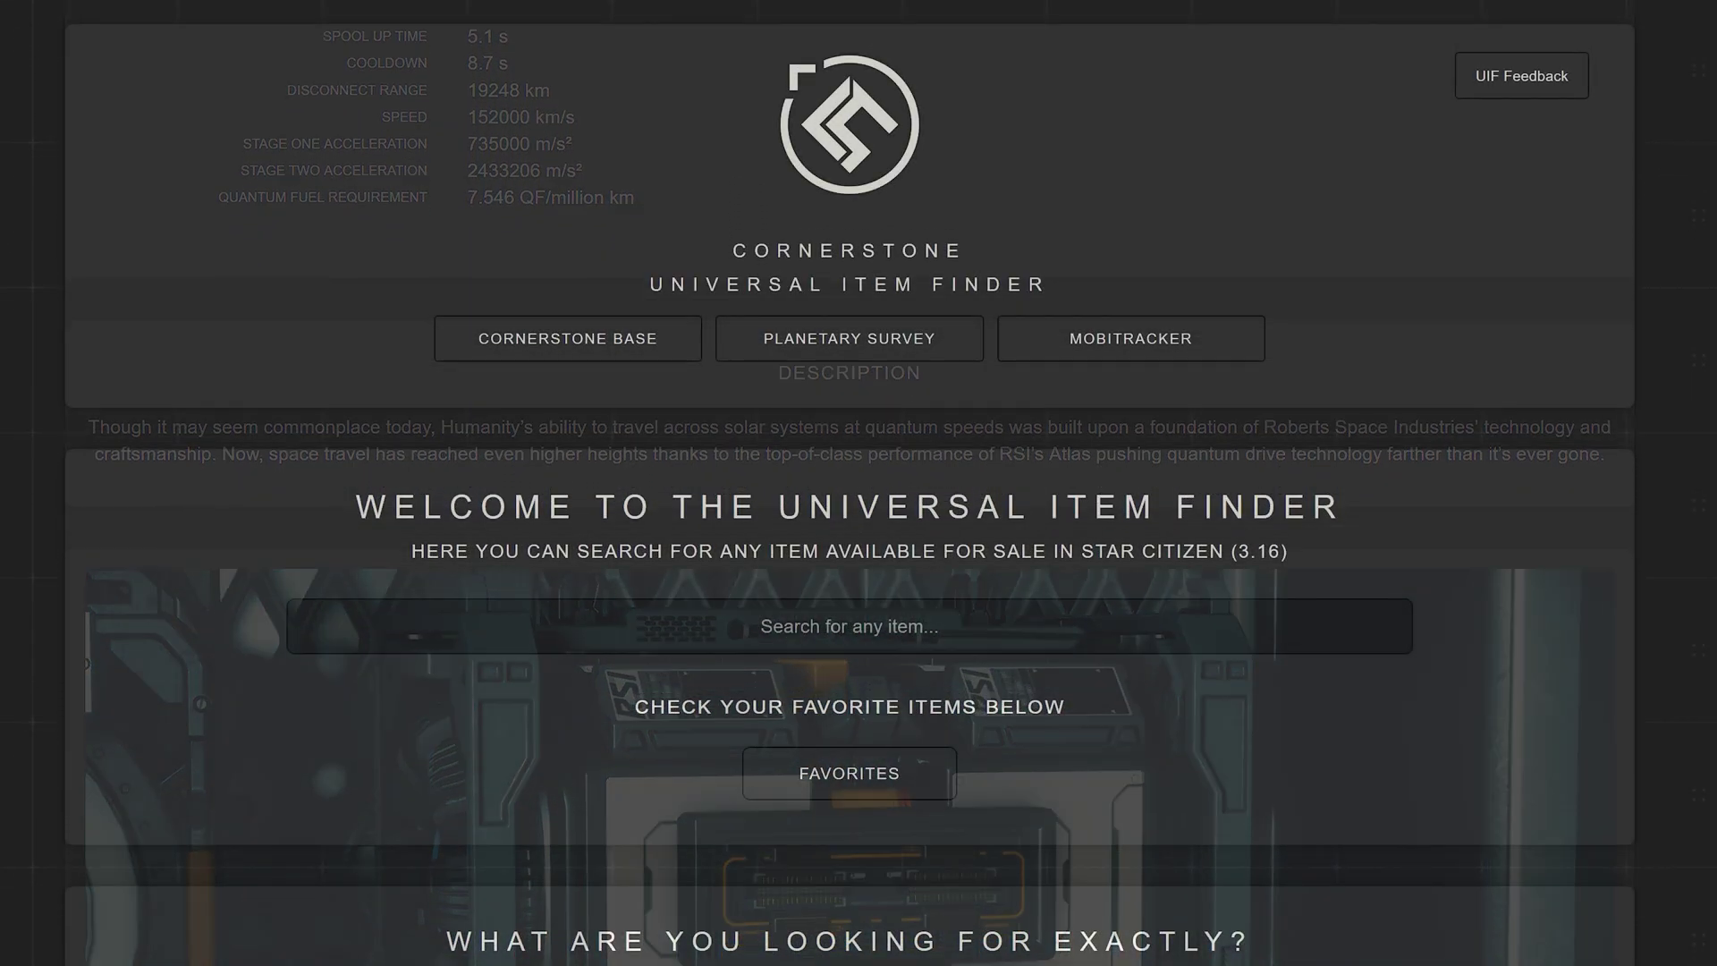
pyautogui.write('hornet')
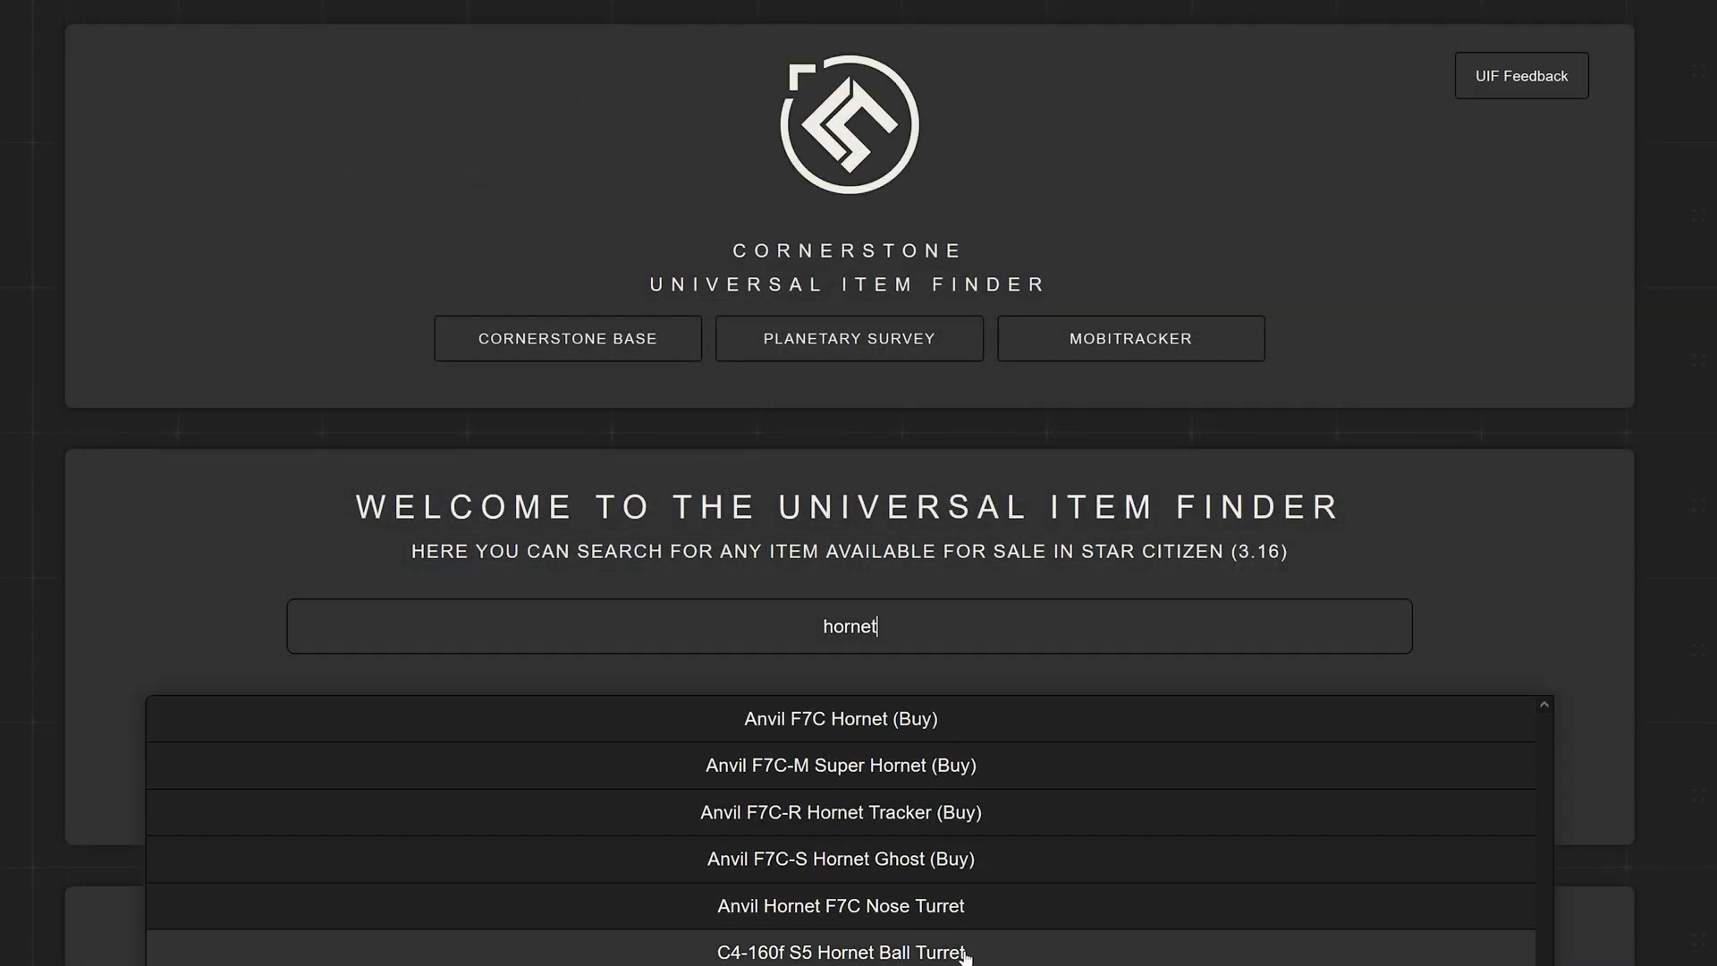
pyautogui.scroll(-2, 969, 957)
pyautogui.click(957, 906)
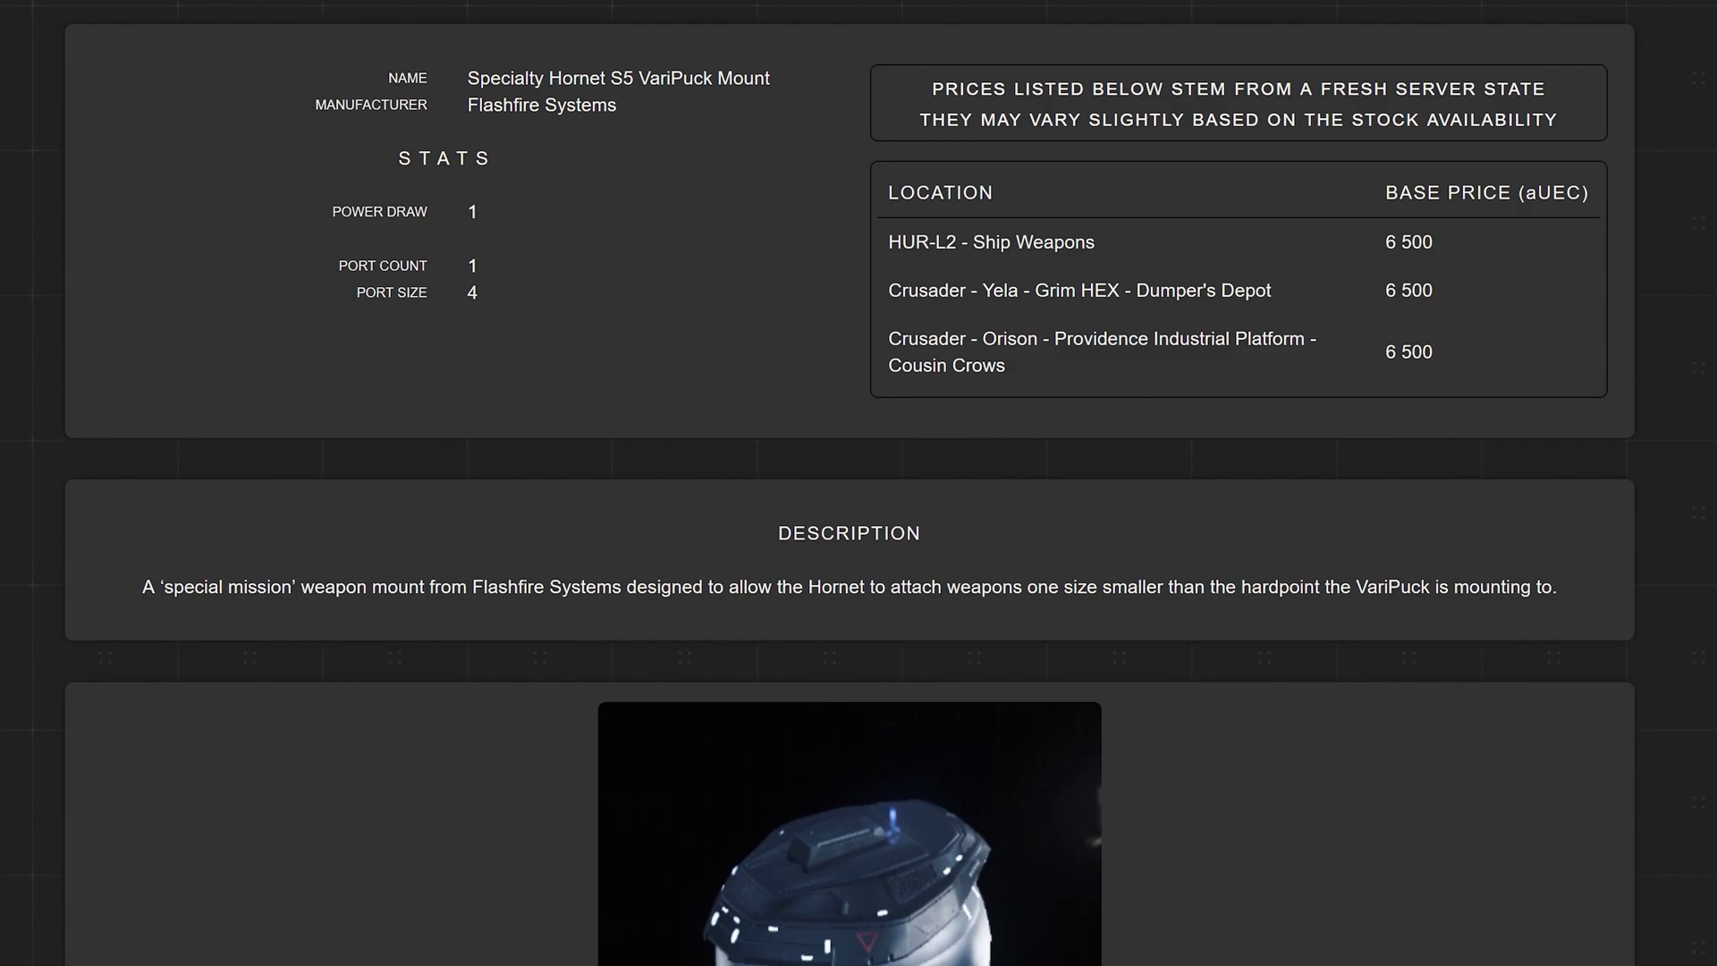
# Sort the torso armour list by damage reduction, then by type with Heavy Armor first
pyautogui.moveTo(1454, 376); pyautogui.dragTo(843, 242)
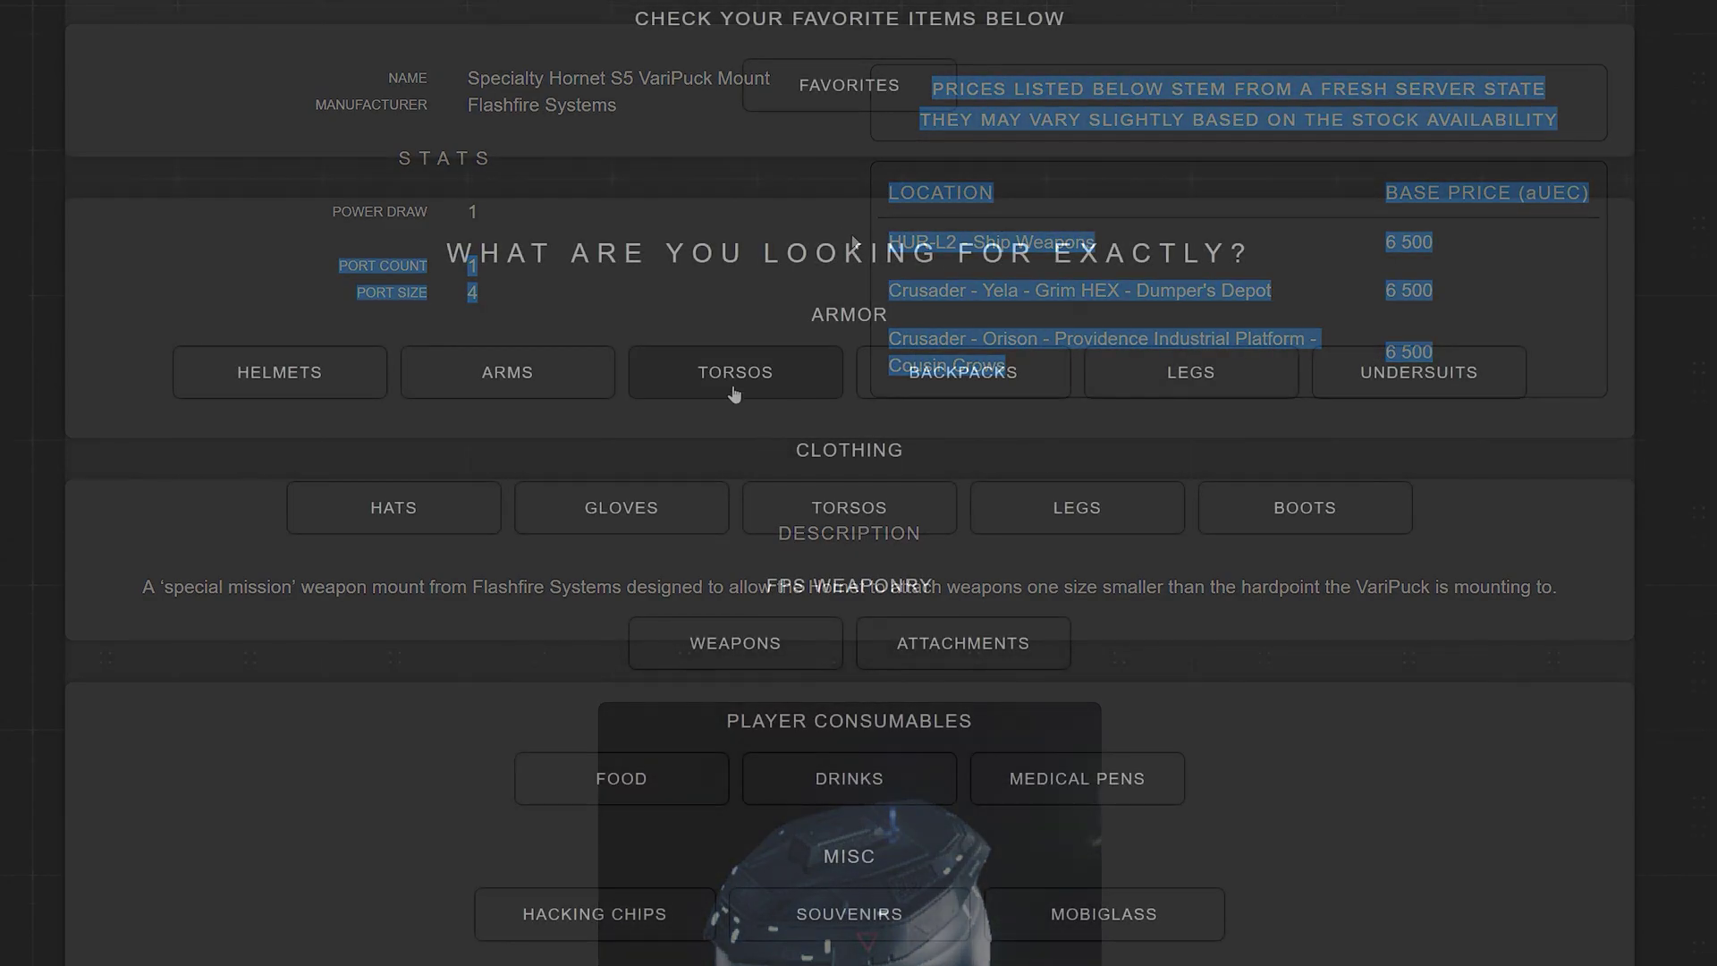
pyautogui.click(728, 384)
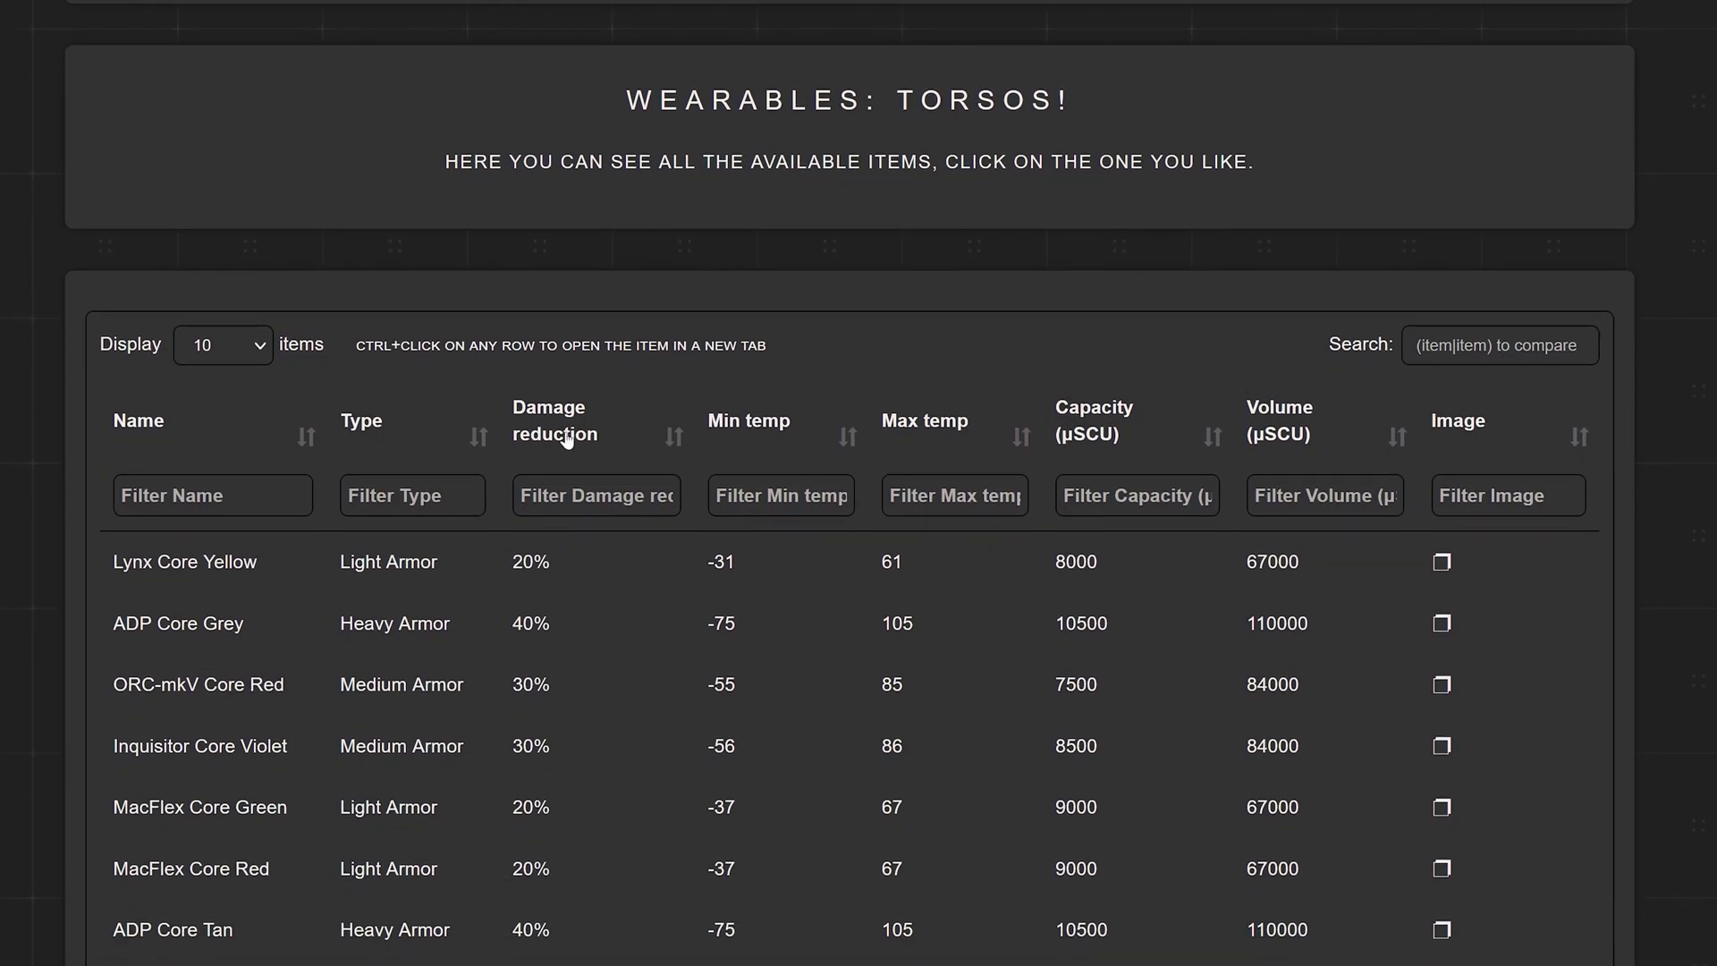
pyautogui.click(568, 495)
pyautogui.click(674, 438)
pyautogui.click(675, 438)
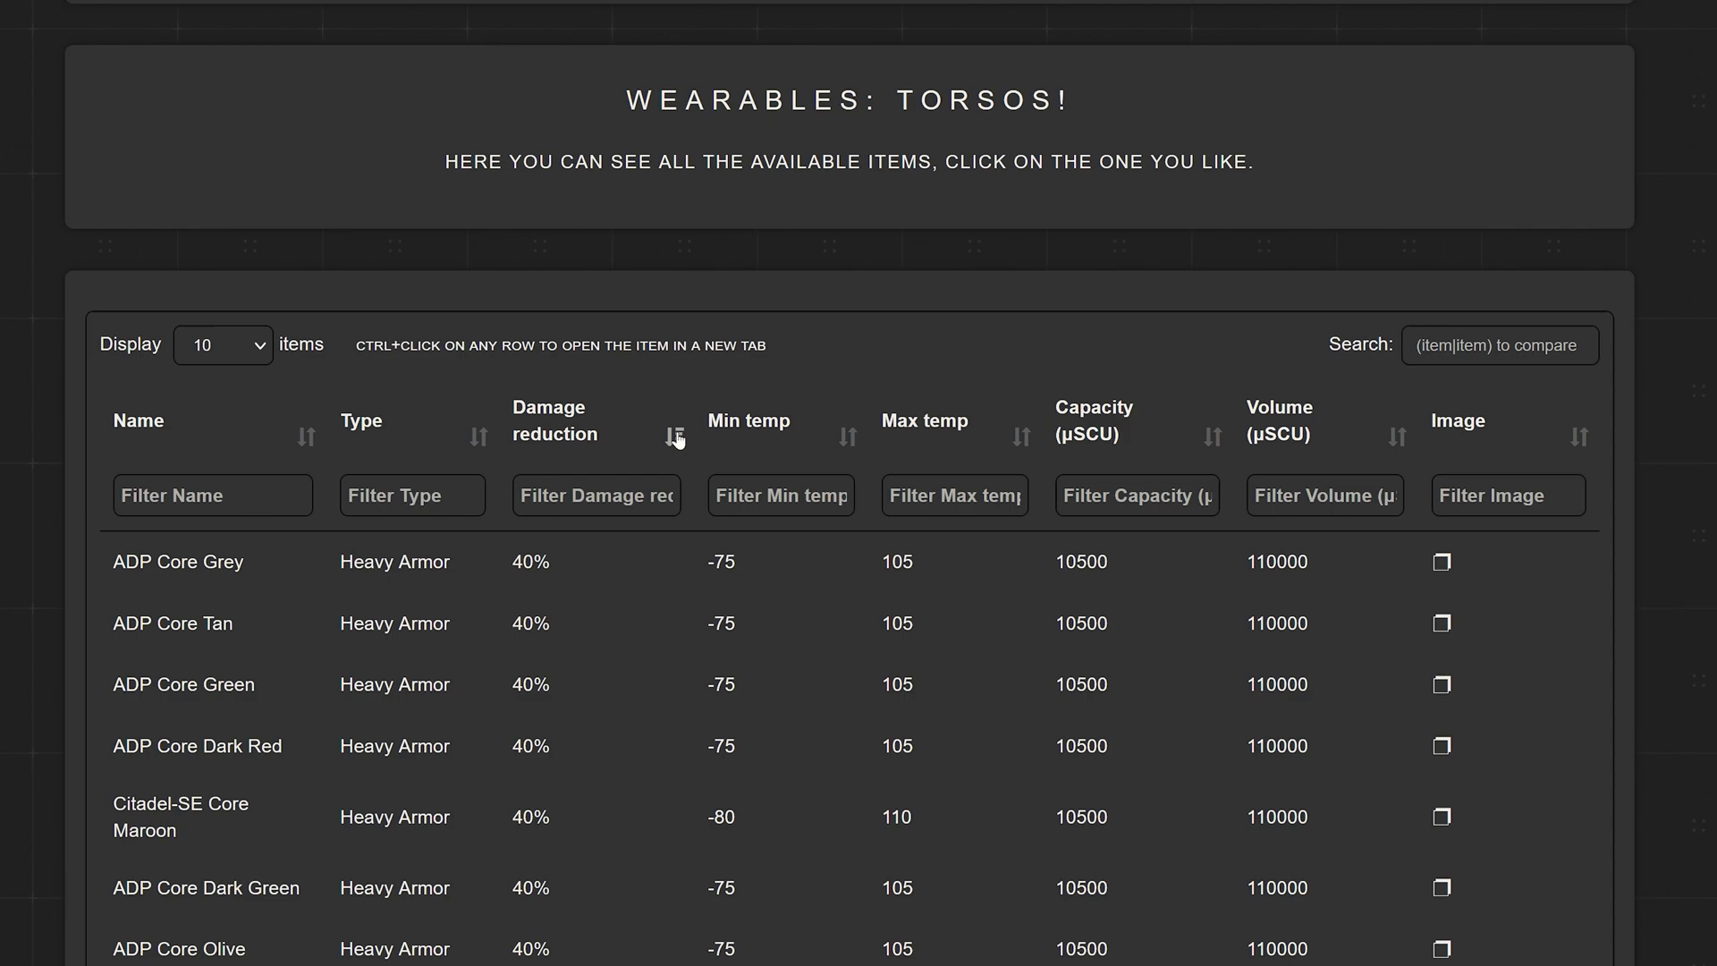
pyautogui.click(480, 436)
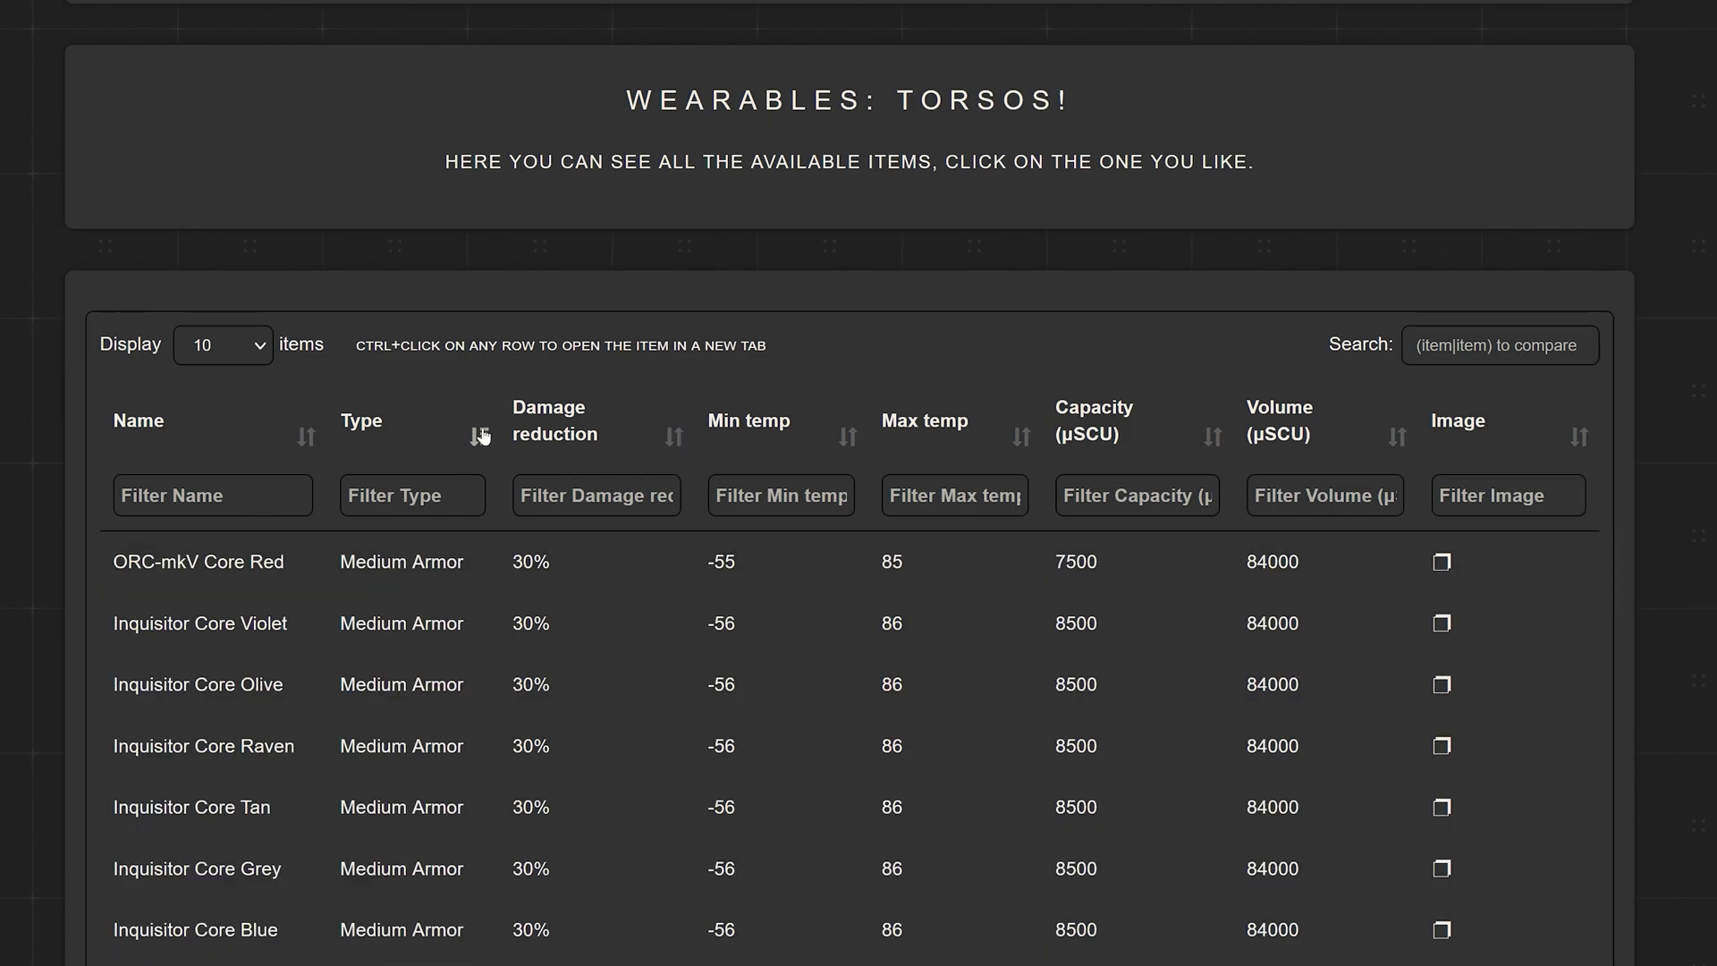
pyautogui.click(480, 436)
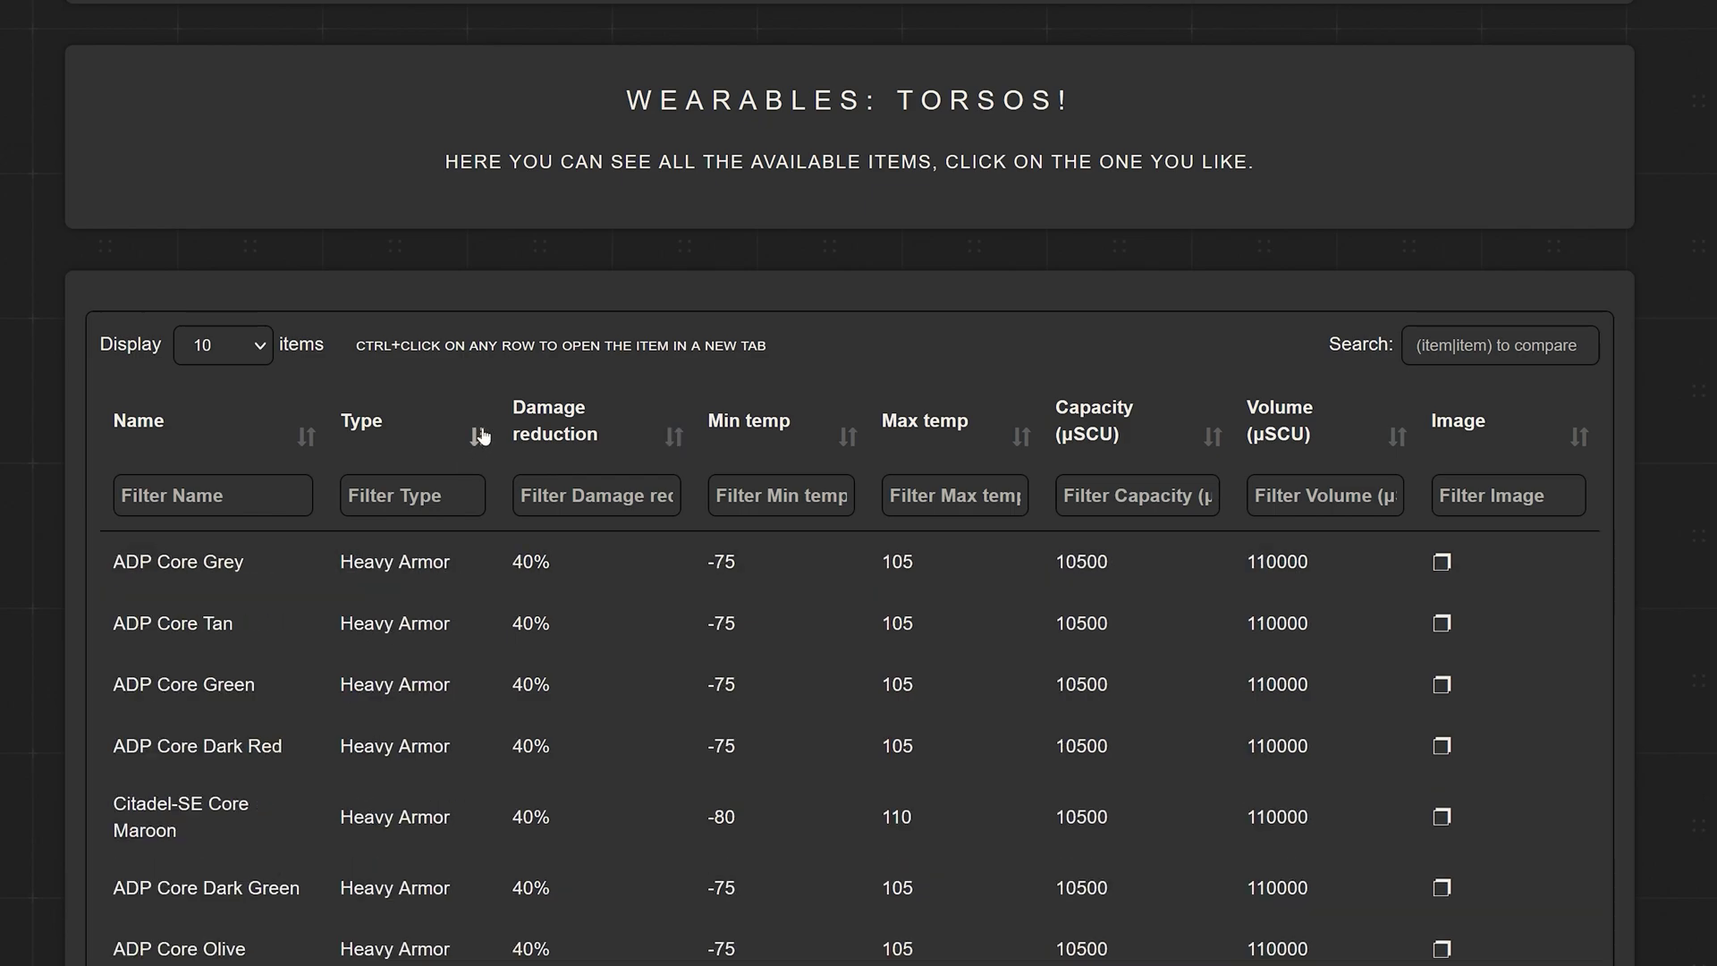
# Filter torsos by 'blu' and open the ADP Core Blue torso details
pyautogui.click(216, 491)
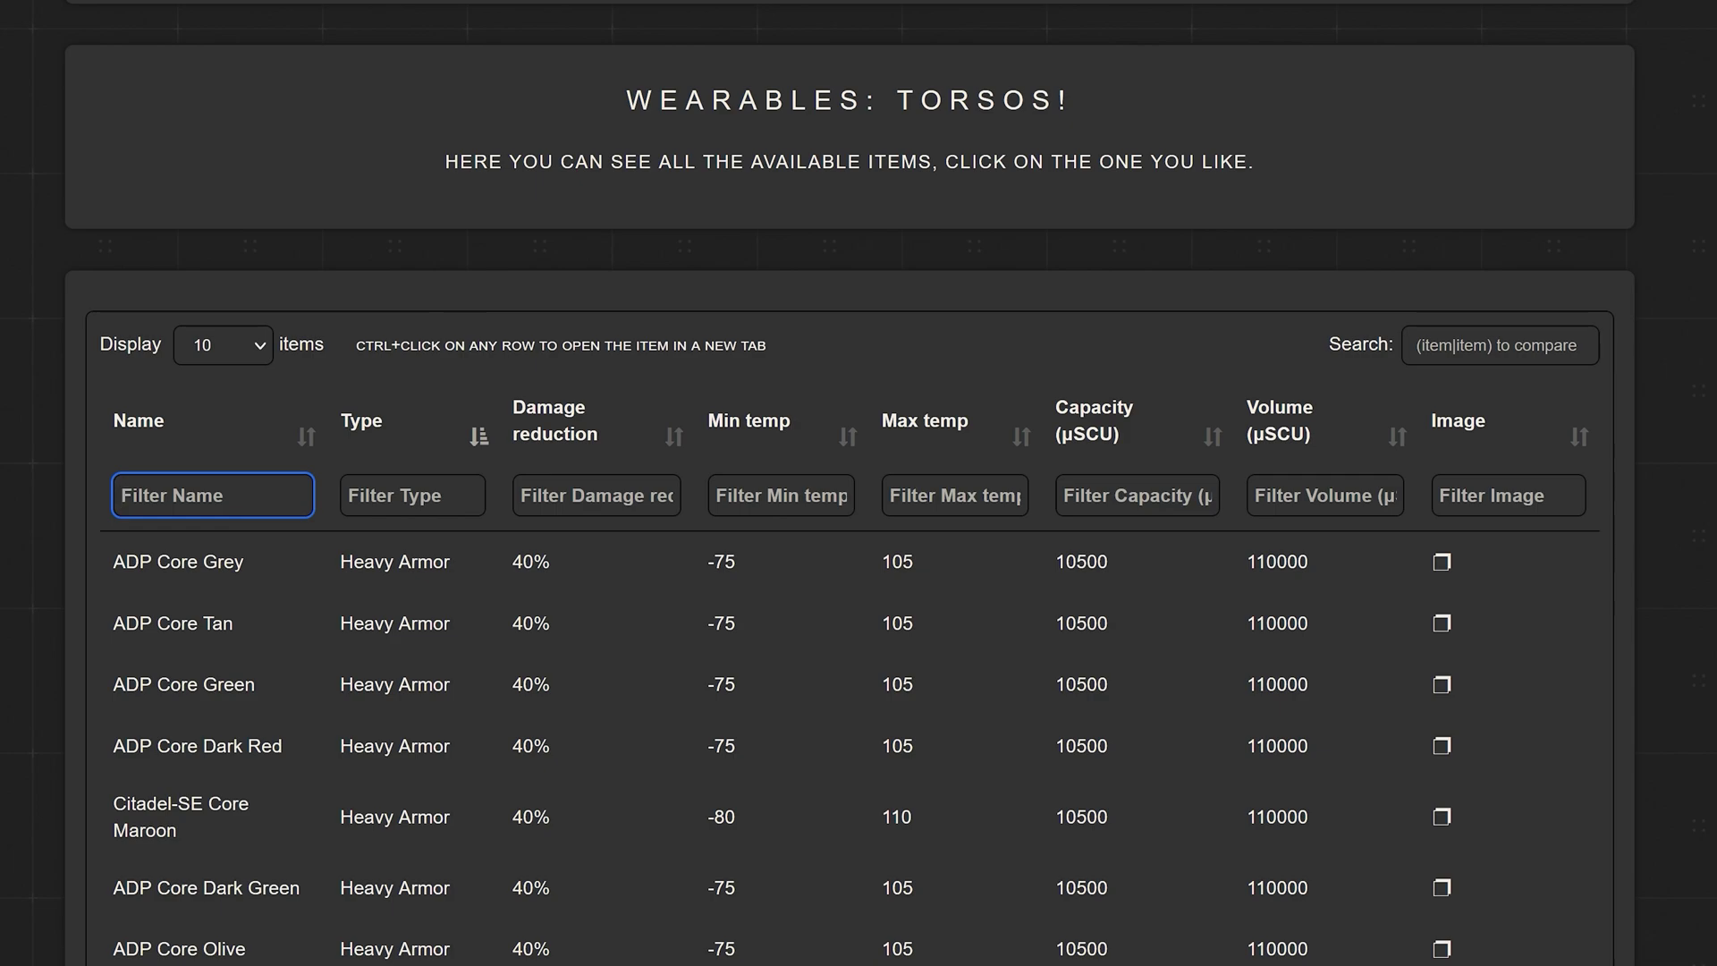
pyautogui.write('blu')
pyautogui.click(172, 536)
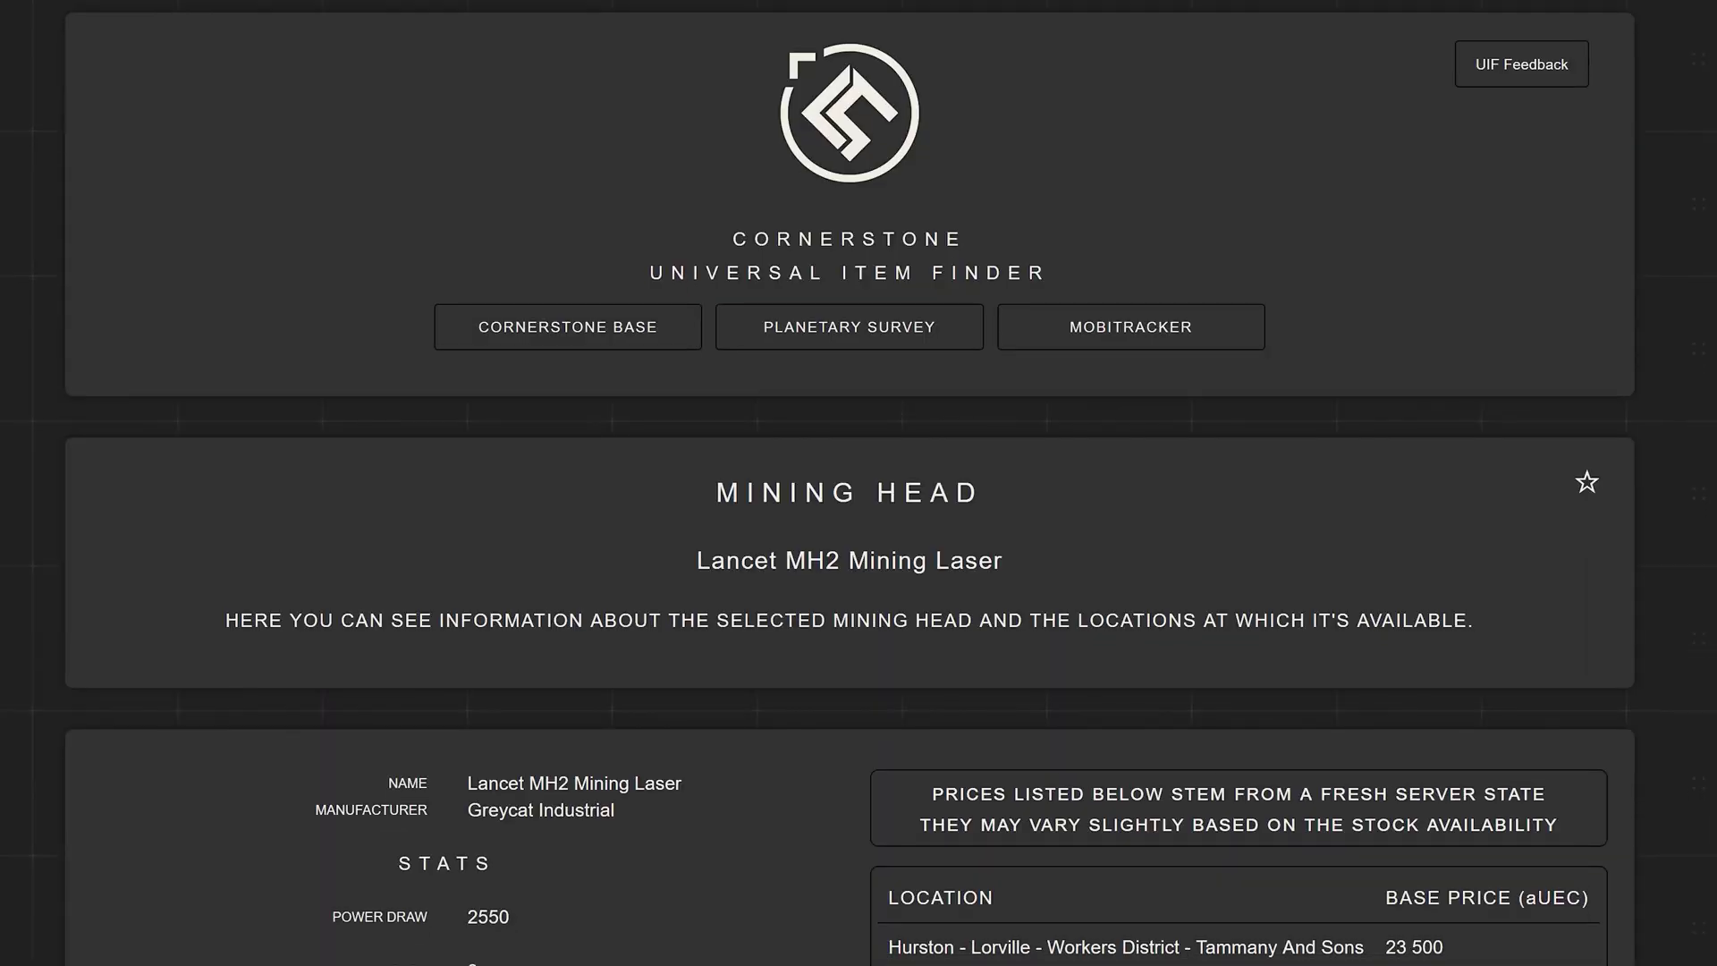
# Filter ships for sale by 'gl' and open the Aegis Gladius with its shop price
pyautogui.click(654, 608)
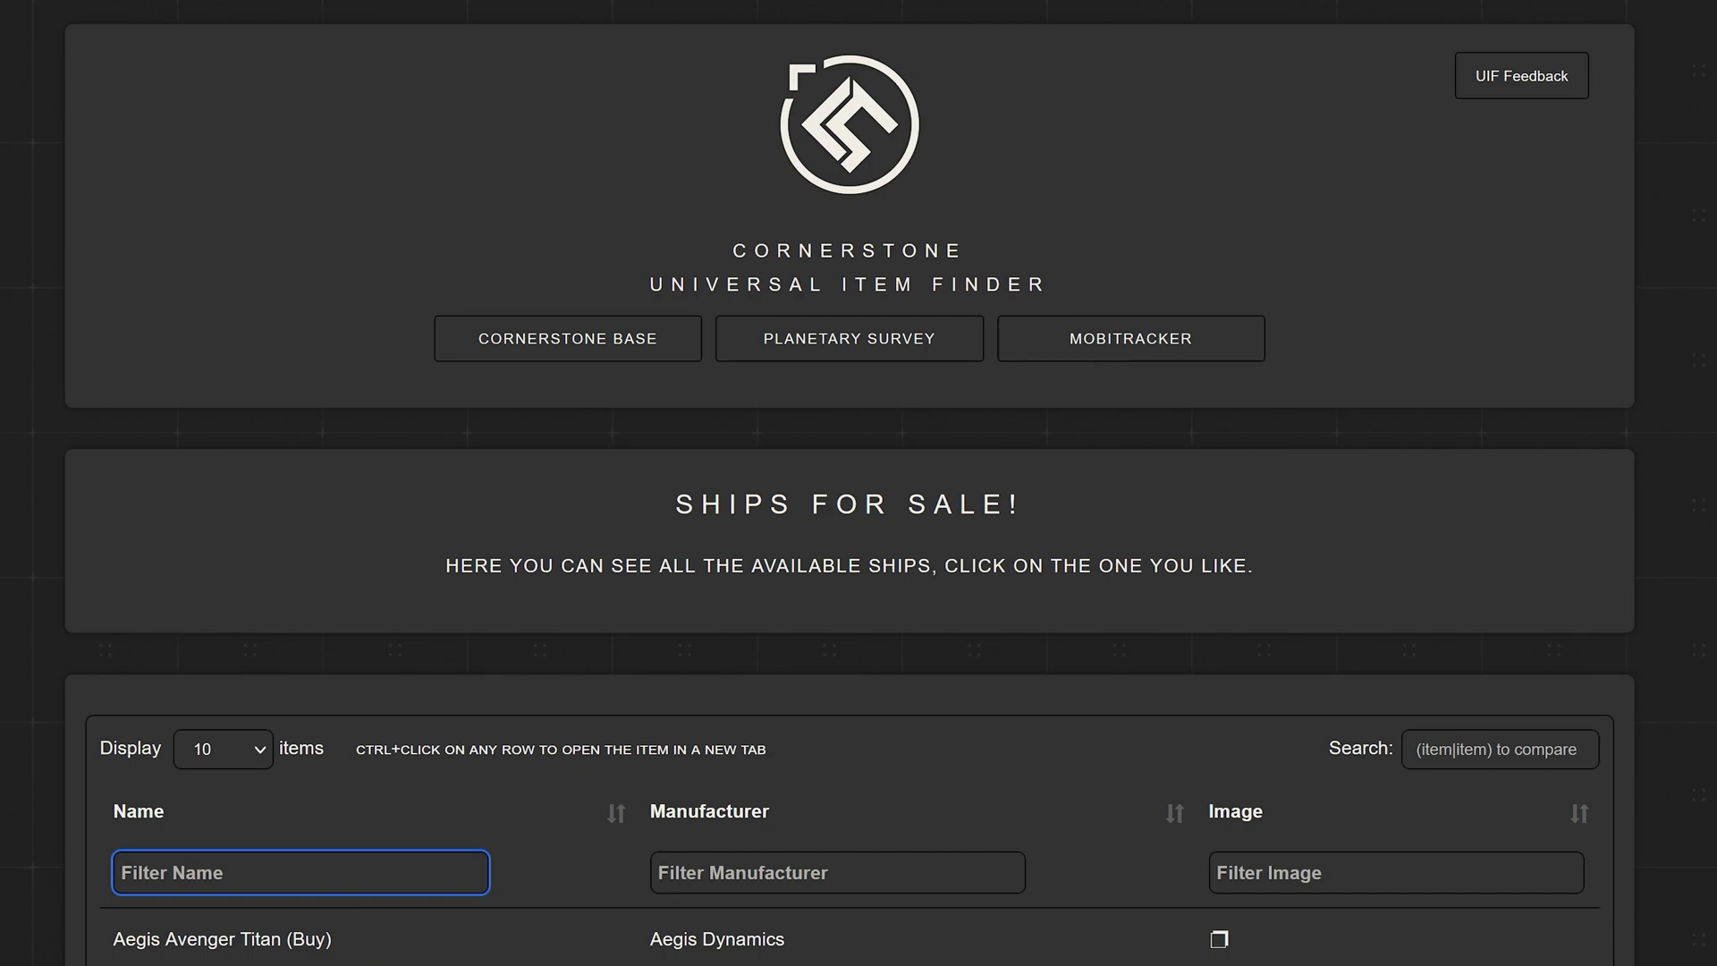
pyautogui.write('glad')
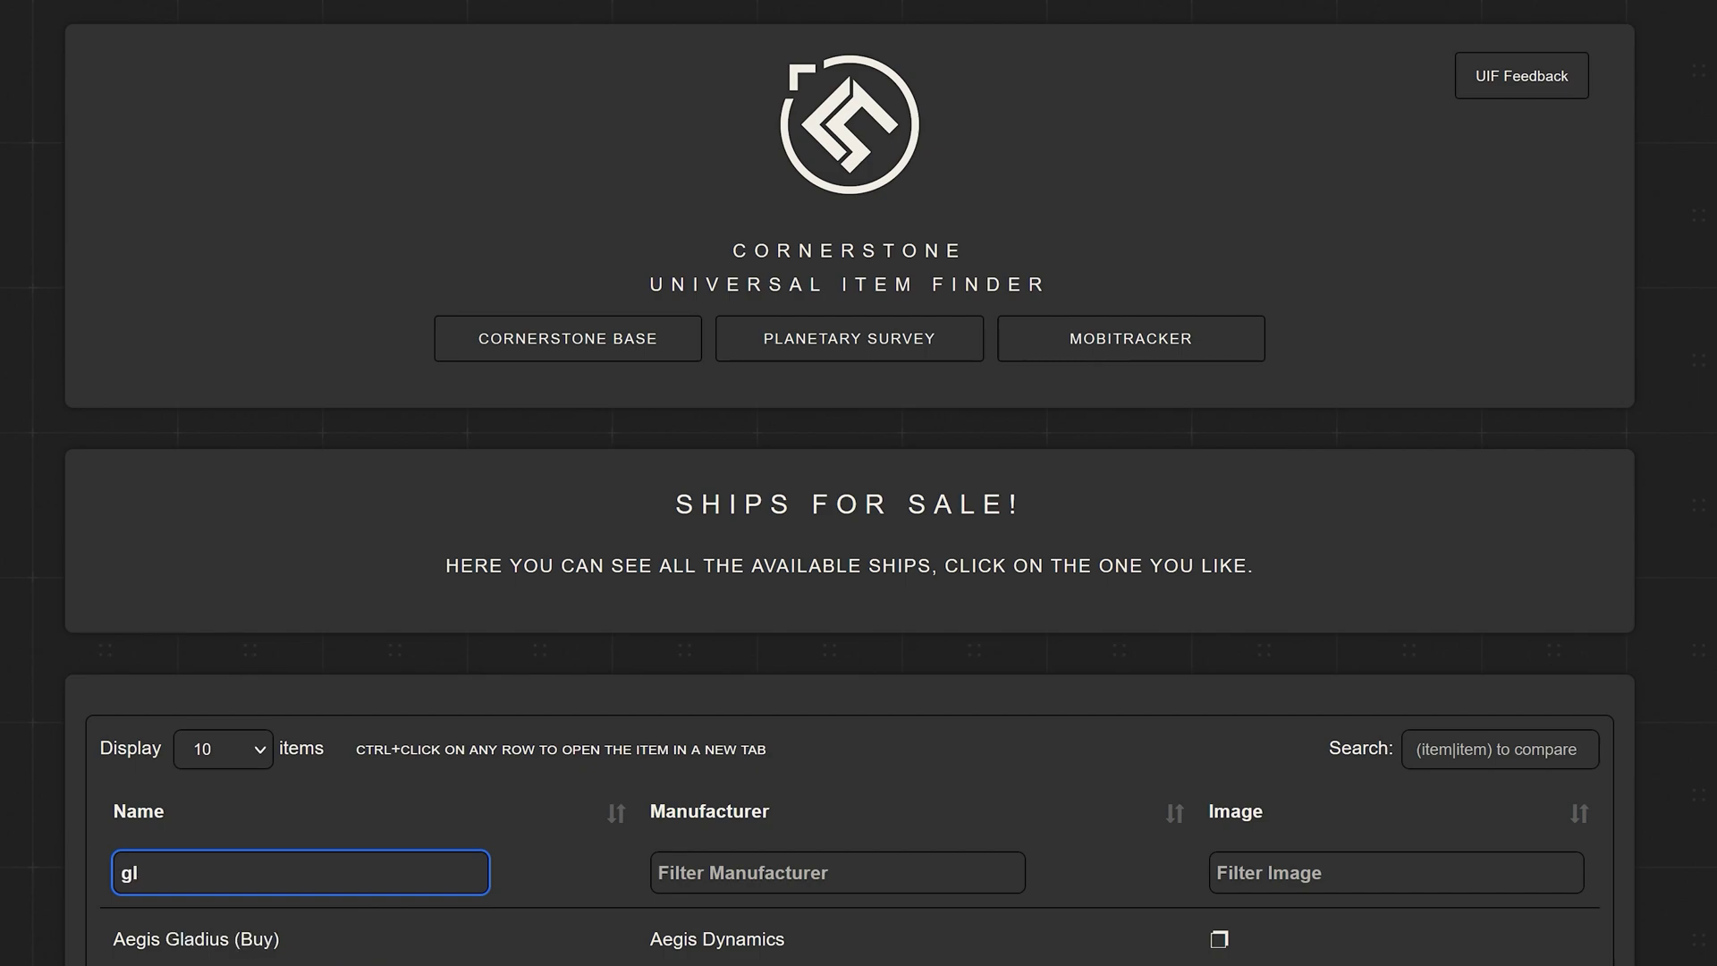
pyautogui.click(228, 937)
pyautogui.moveTo(855, 959); pyautogui.dragTo(1287, 958)
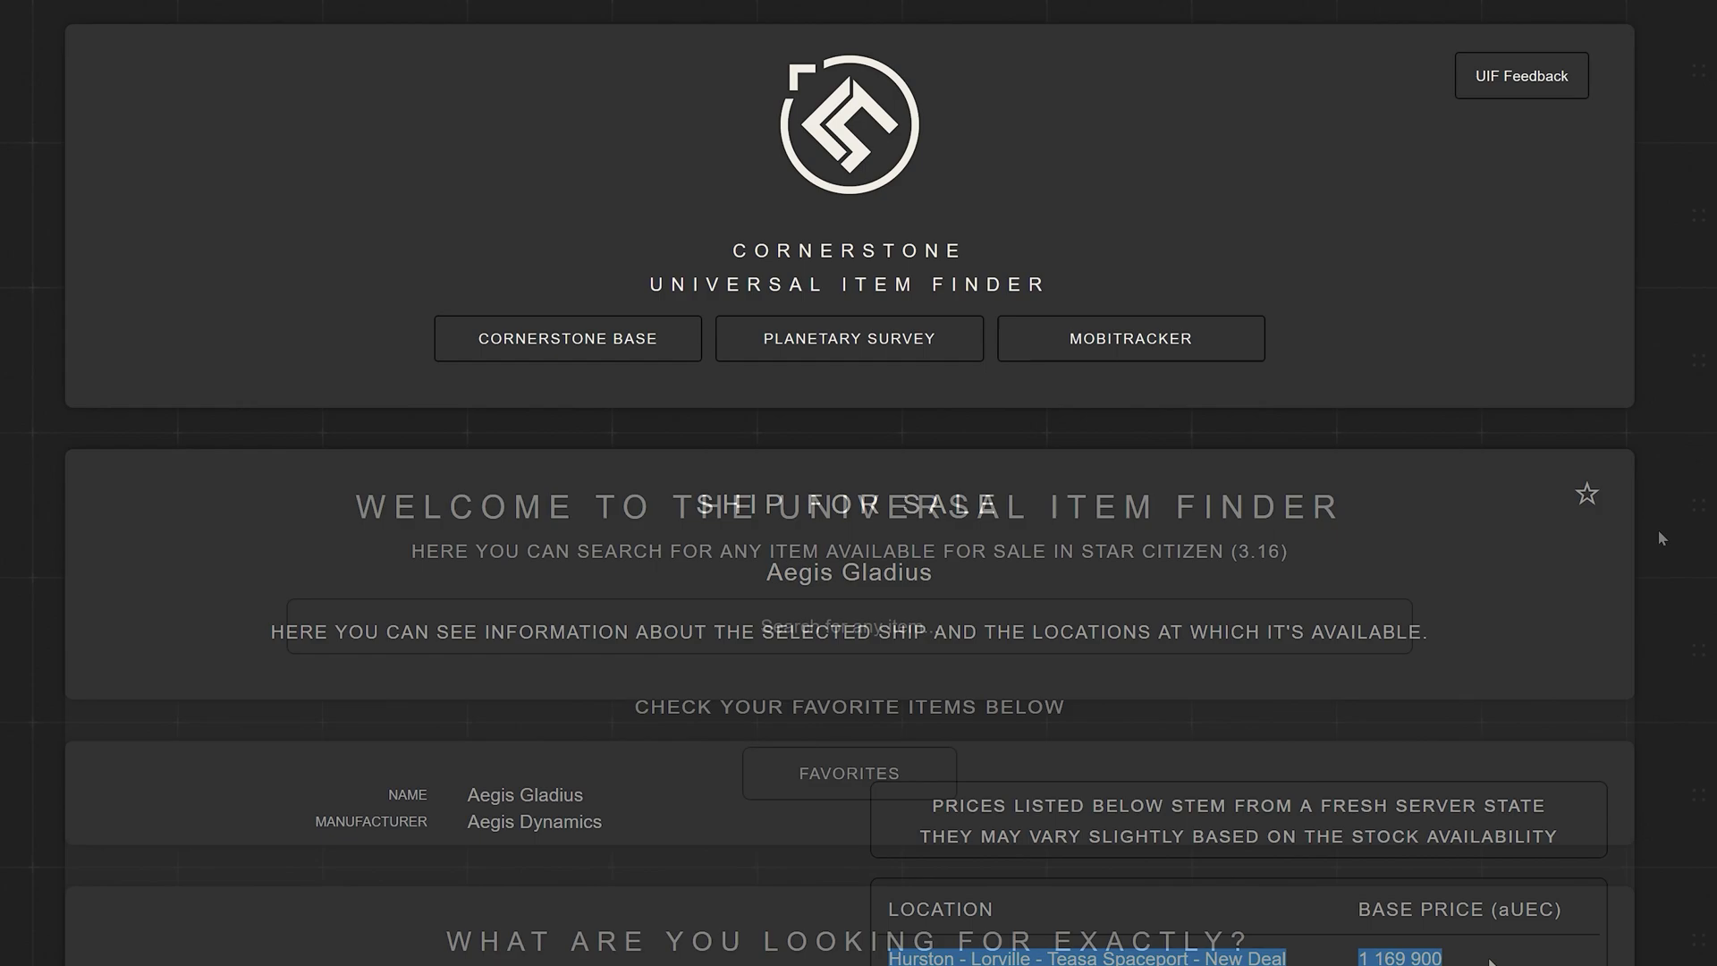
# Open the Planetary Survey's Stanton overview and list Hurston's surface locations
pyautogui.click(851, 341)
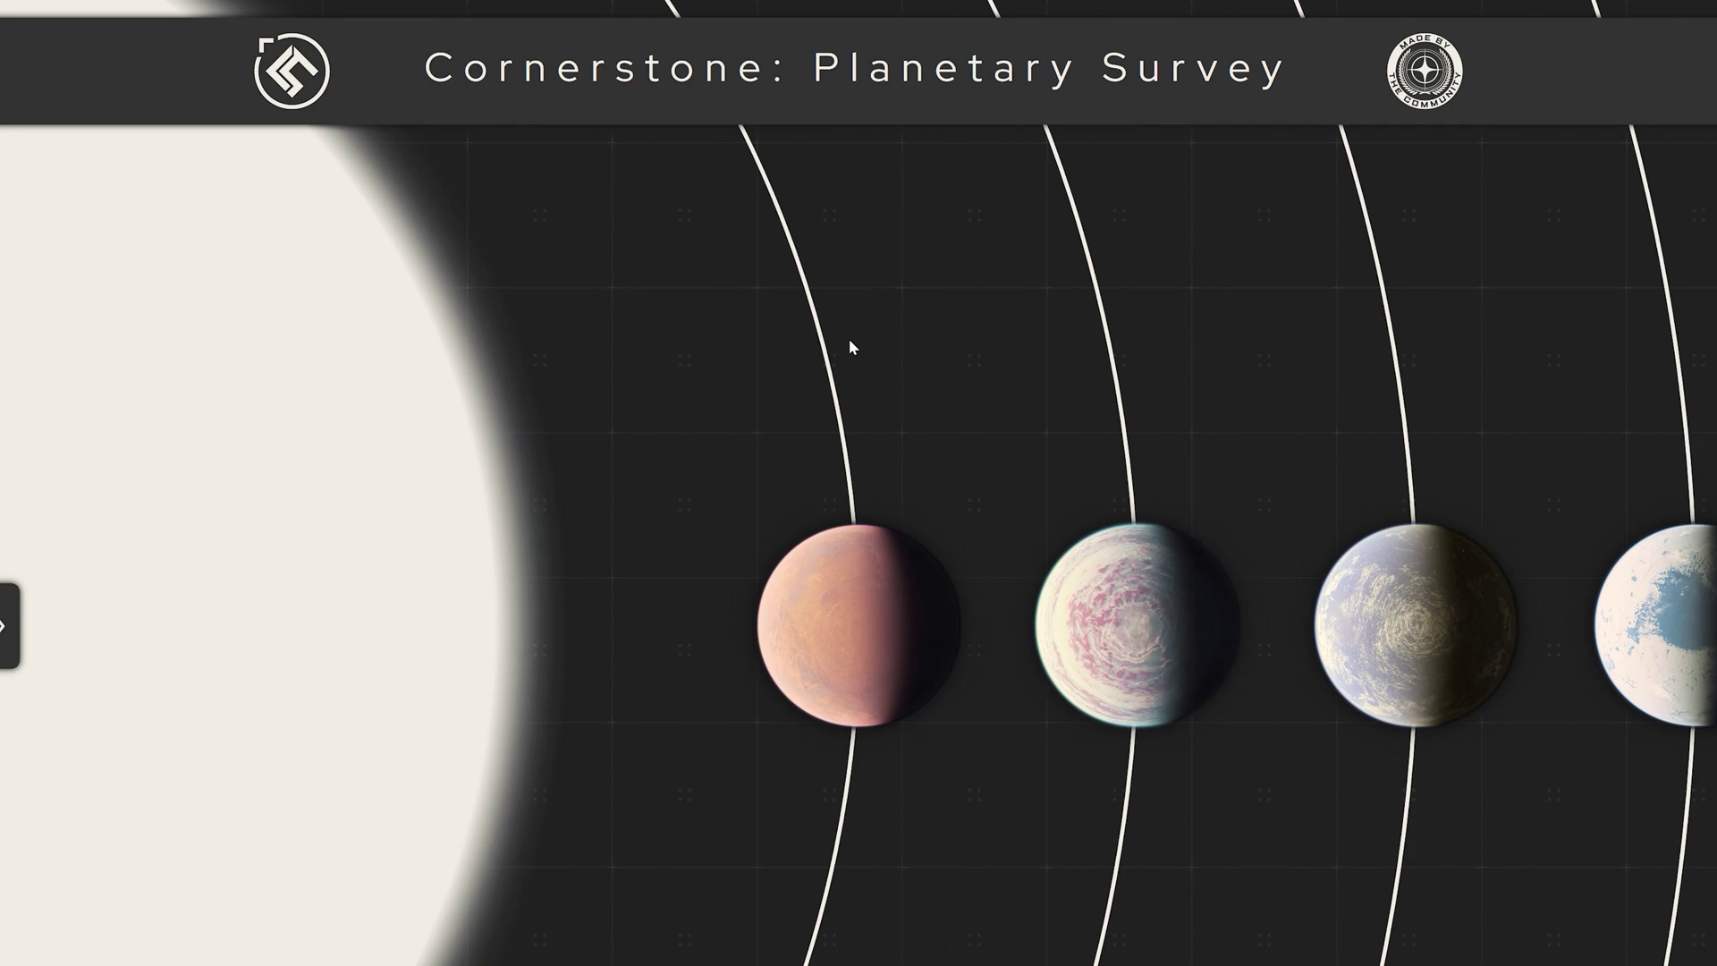
pyautogui.click(9, 626)
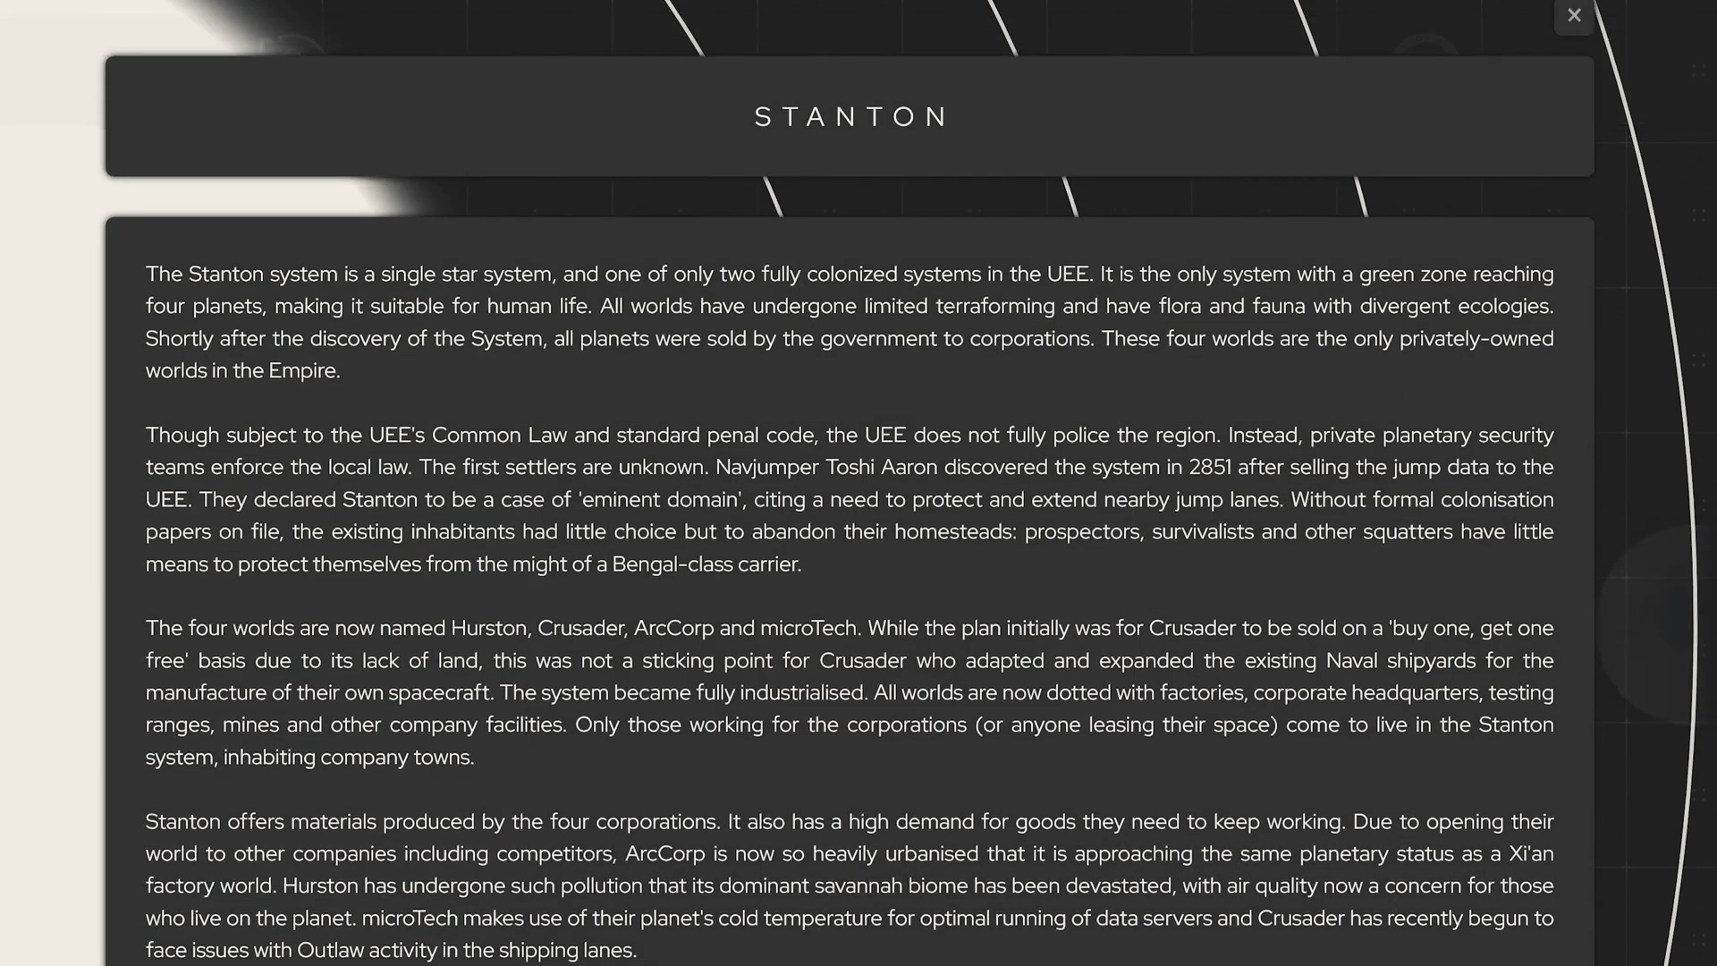
pyautogui.scroll(-5, 1084, 468)
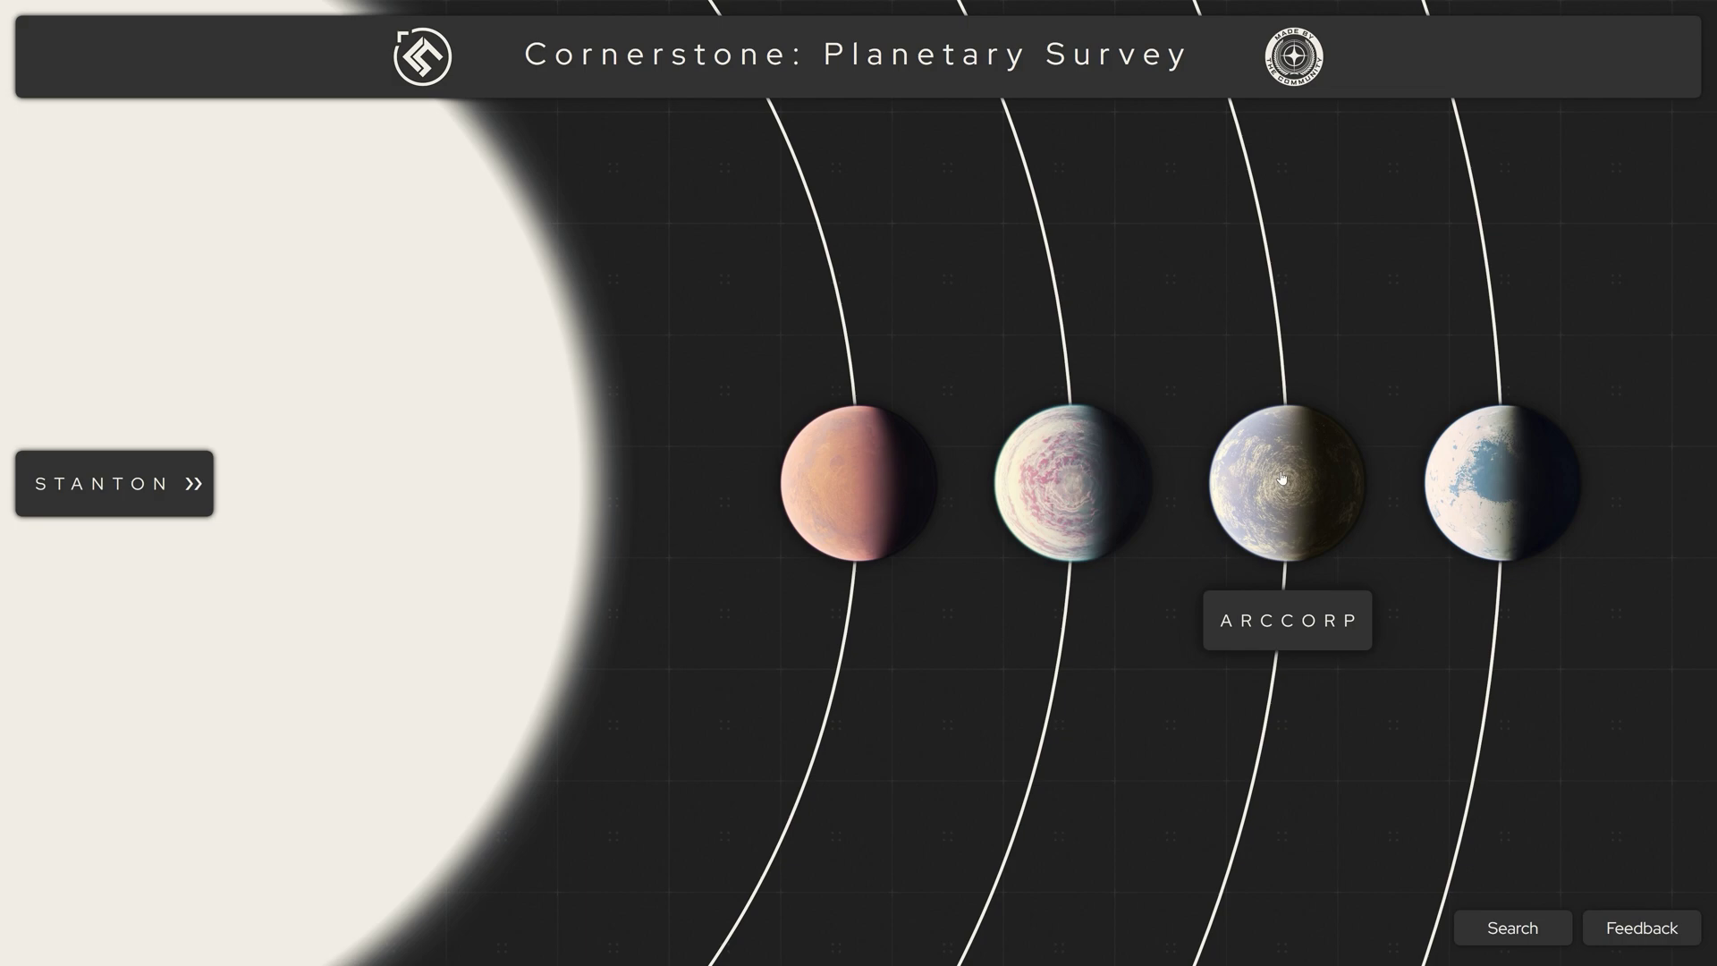
pyautogui.click(863, 485)
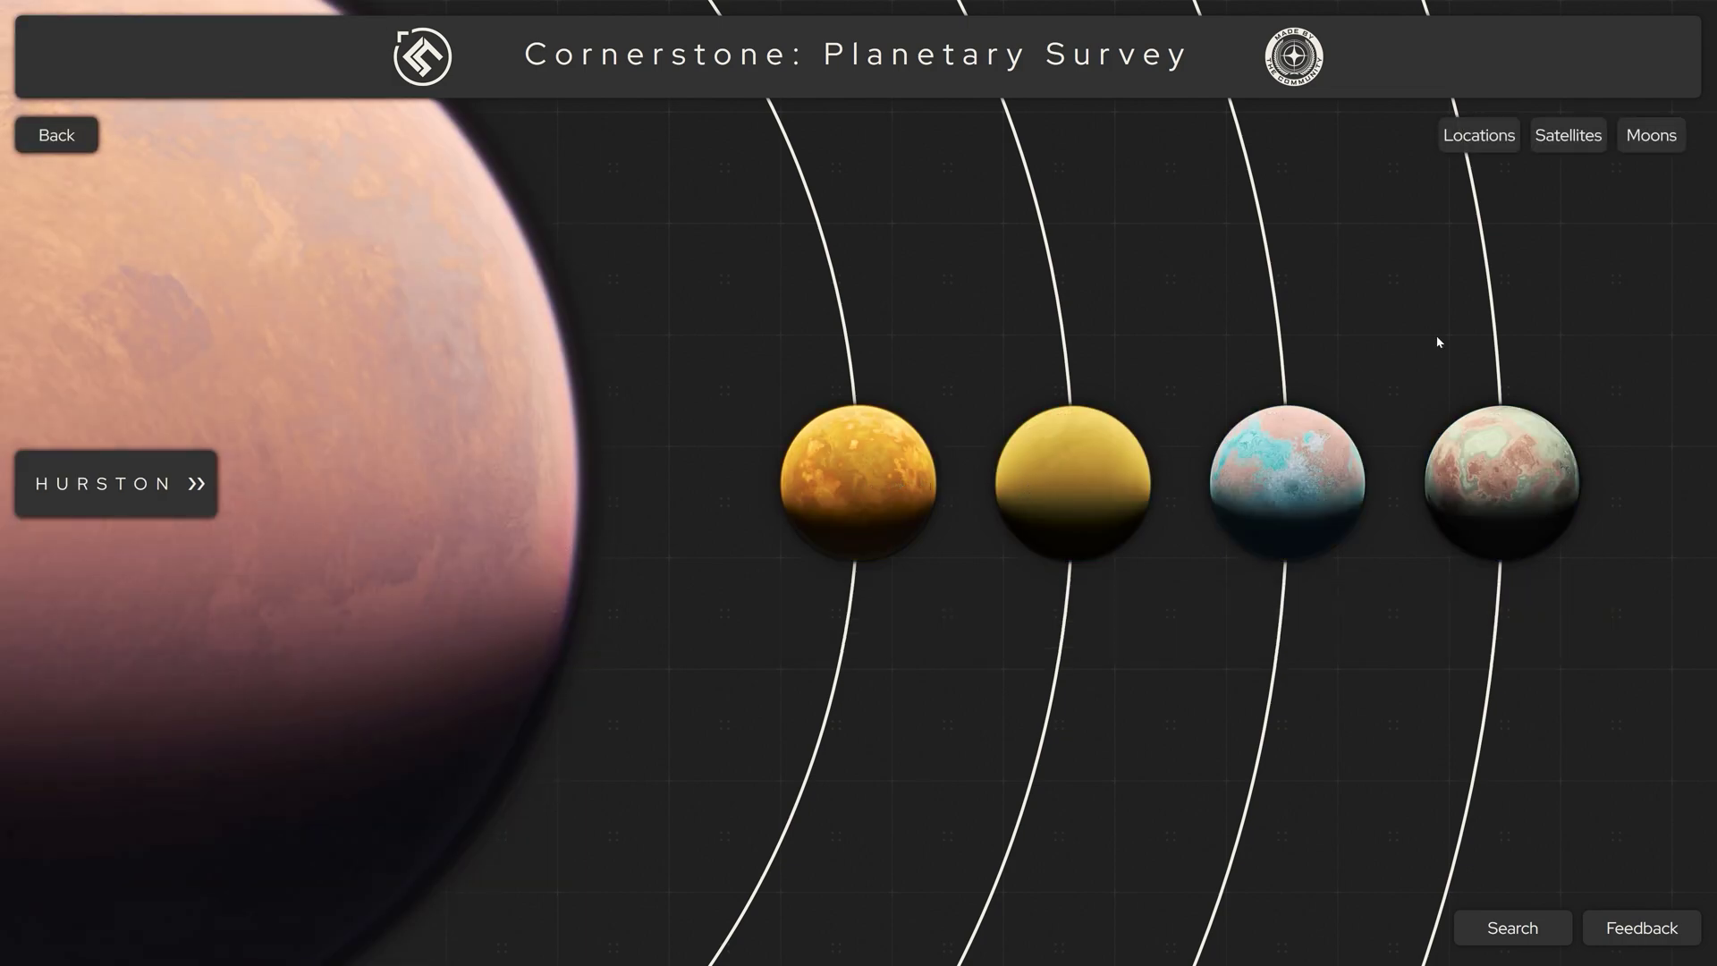
pyautogui.click(1488, 136)
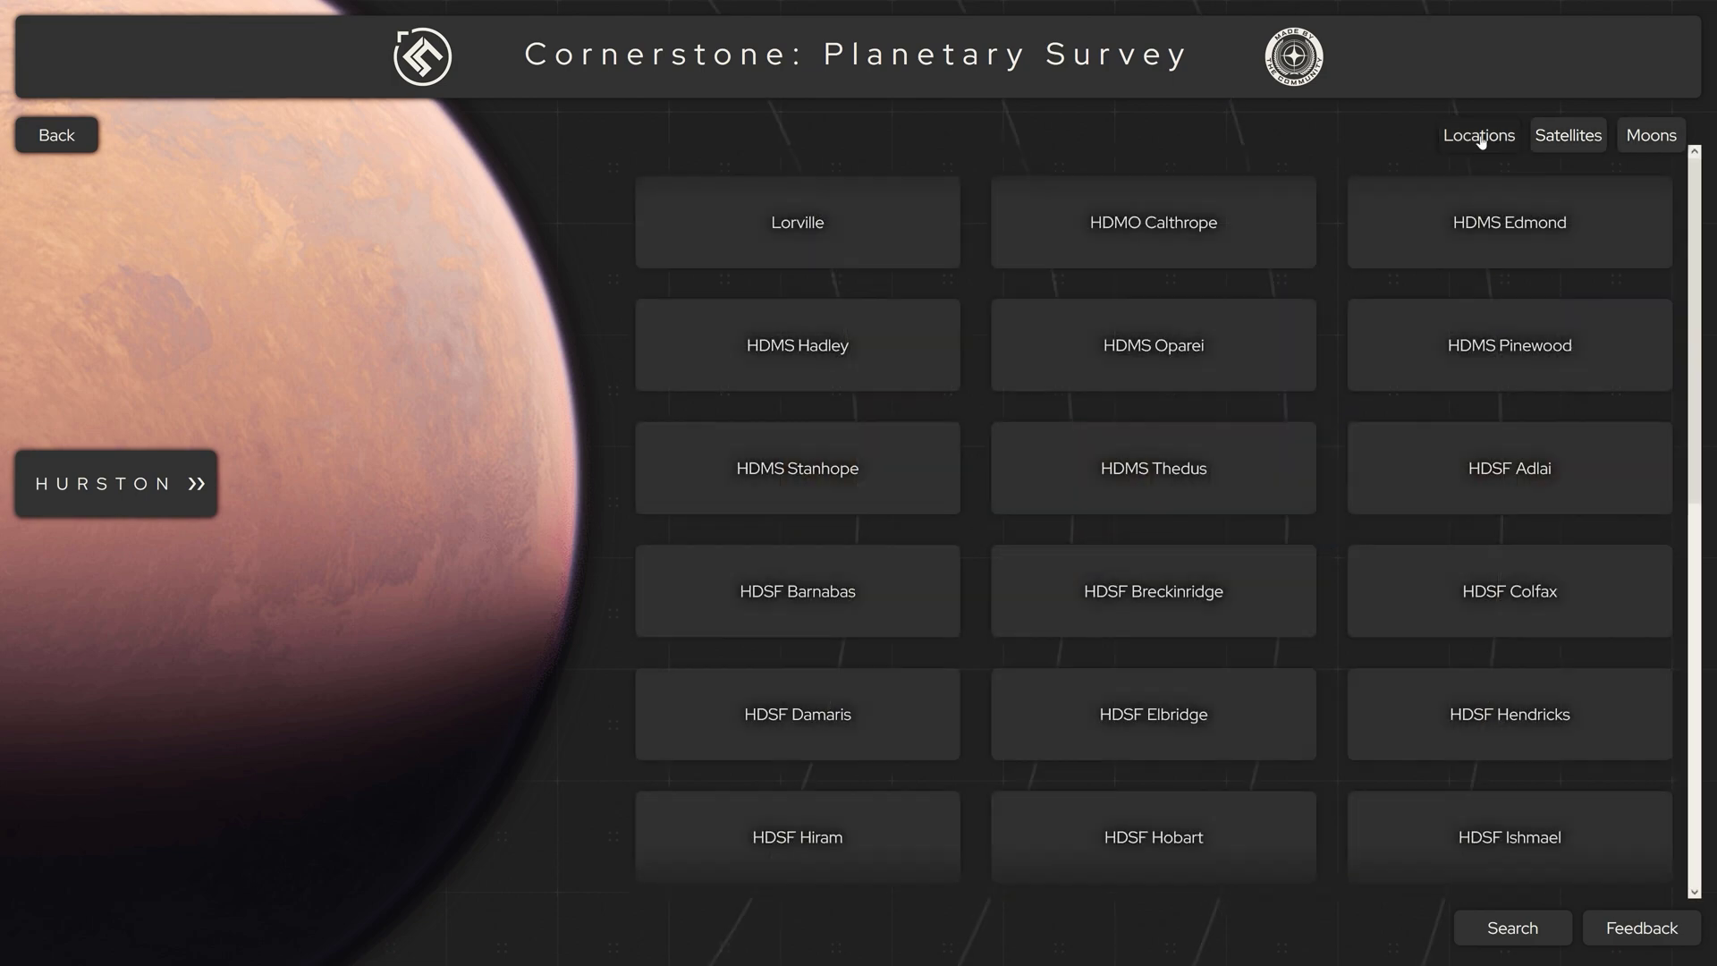
pyautogui.middleClick(1693, 188)
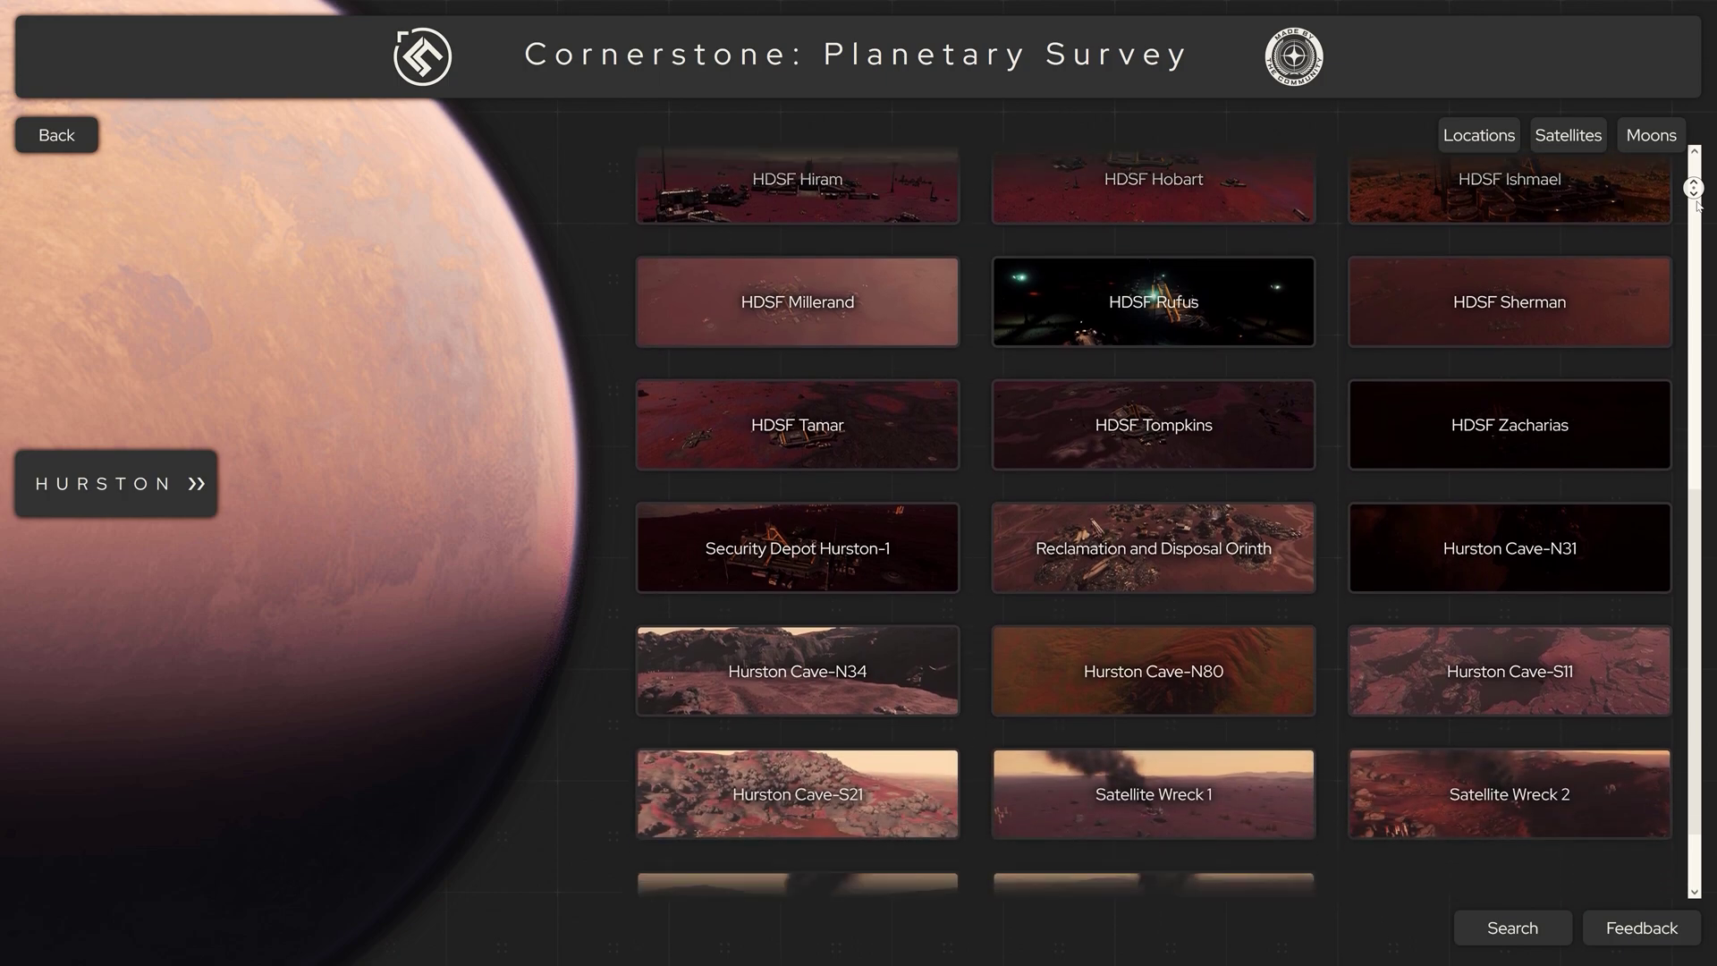
pyautogui.middleClick(1677, 237)
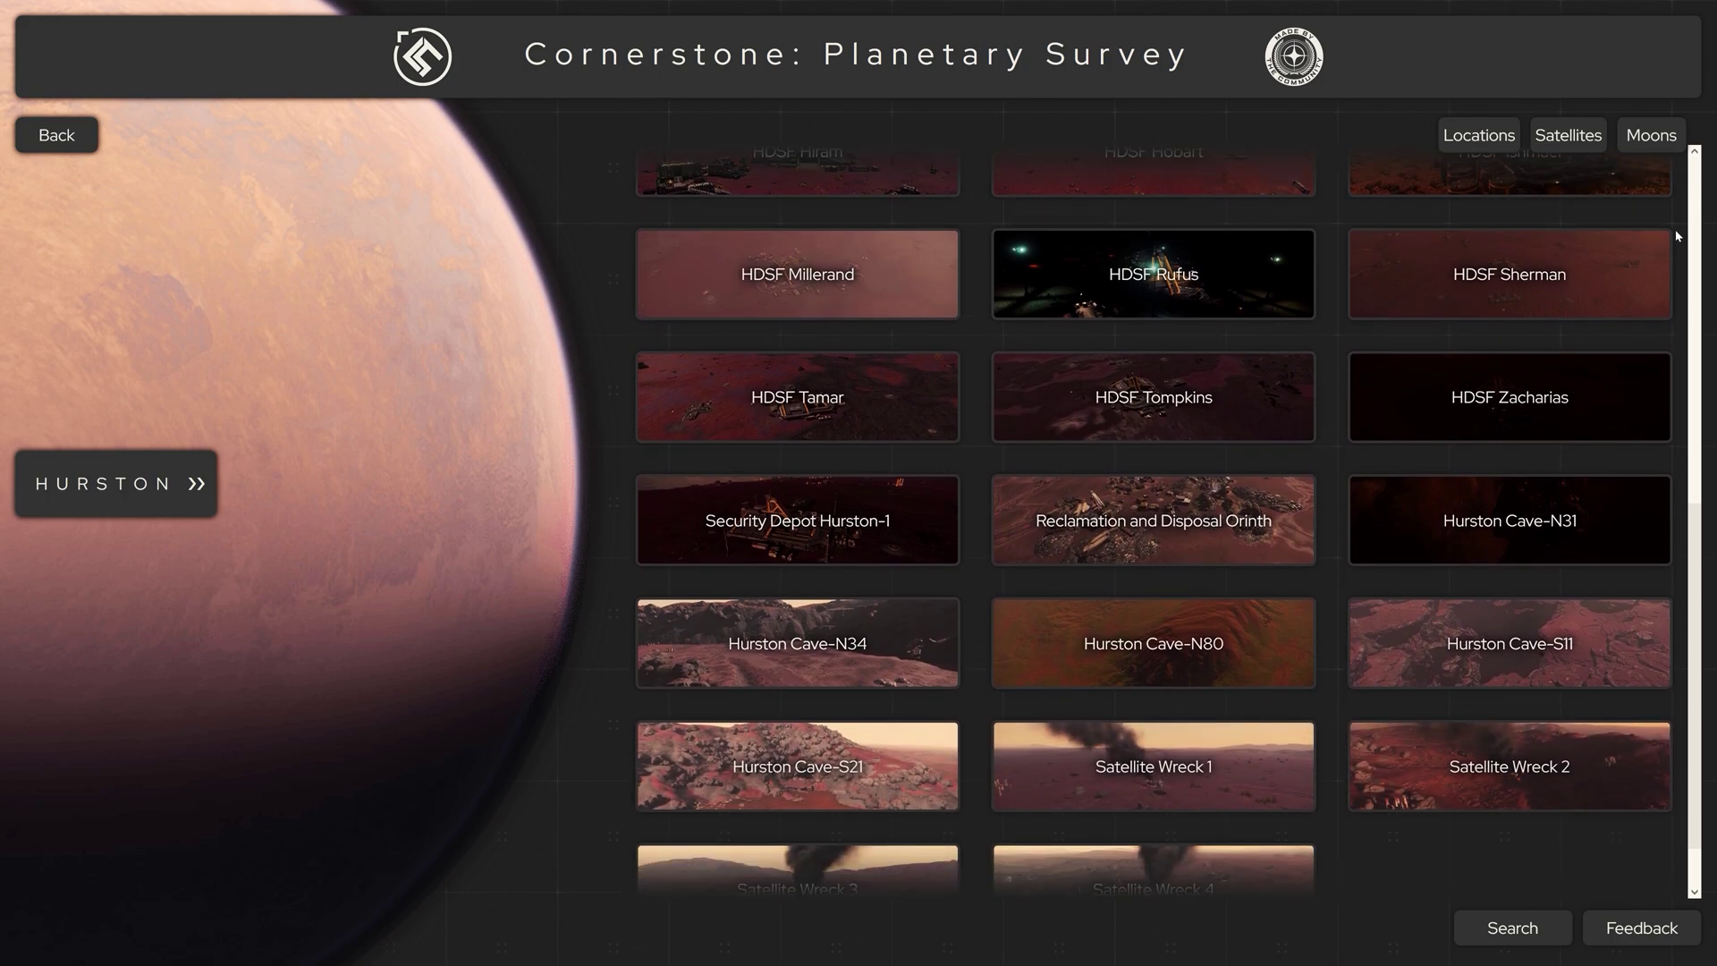
# Review the Hurston Cave-N80 report's hazards, OM marker distances and travel directions
pyautogui.click(1243, 630)
pyautogui.moveTo(678, 782); pyautogui.dragTo(288, 733)
pyautogui.click(549, 717)
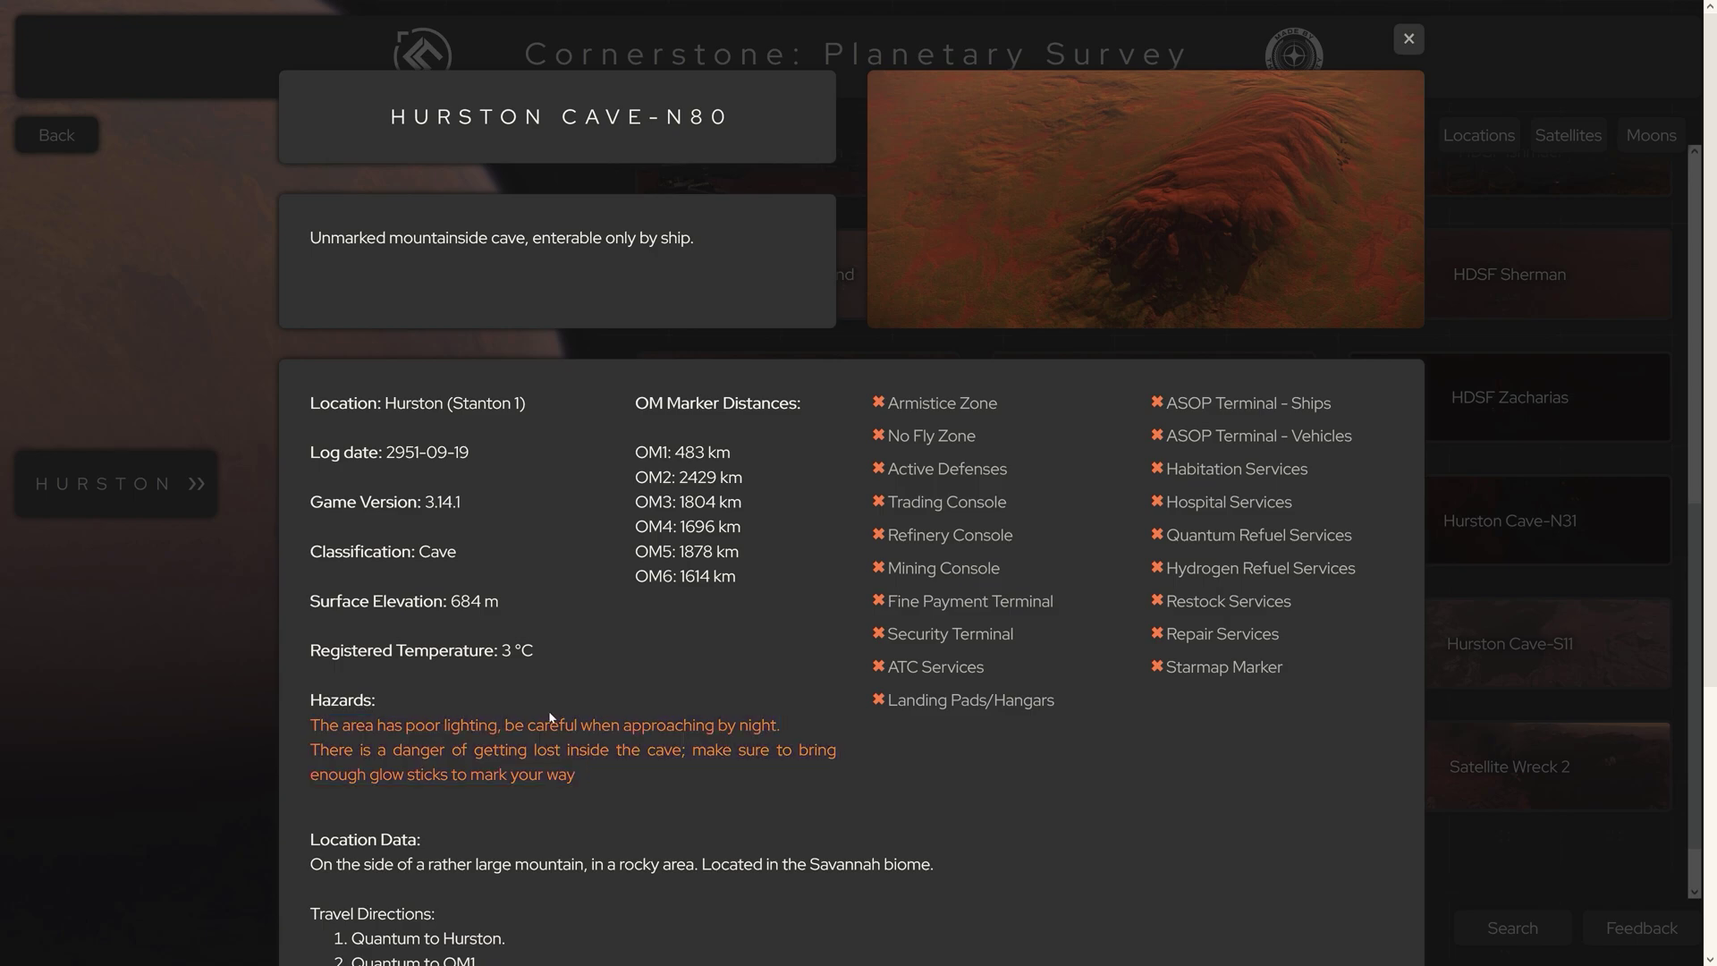
pyautogui.moveTo(637, 450); pyautogui.dragTo(737, 573)
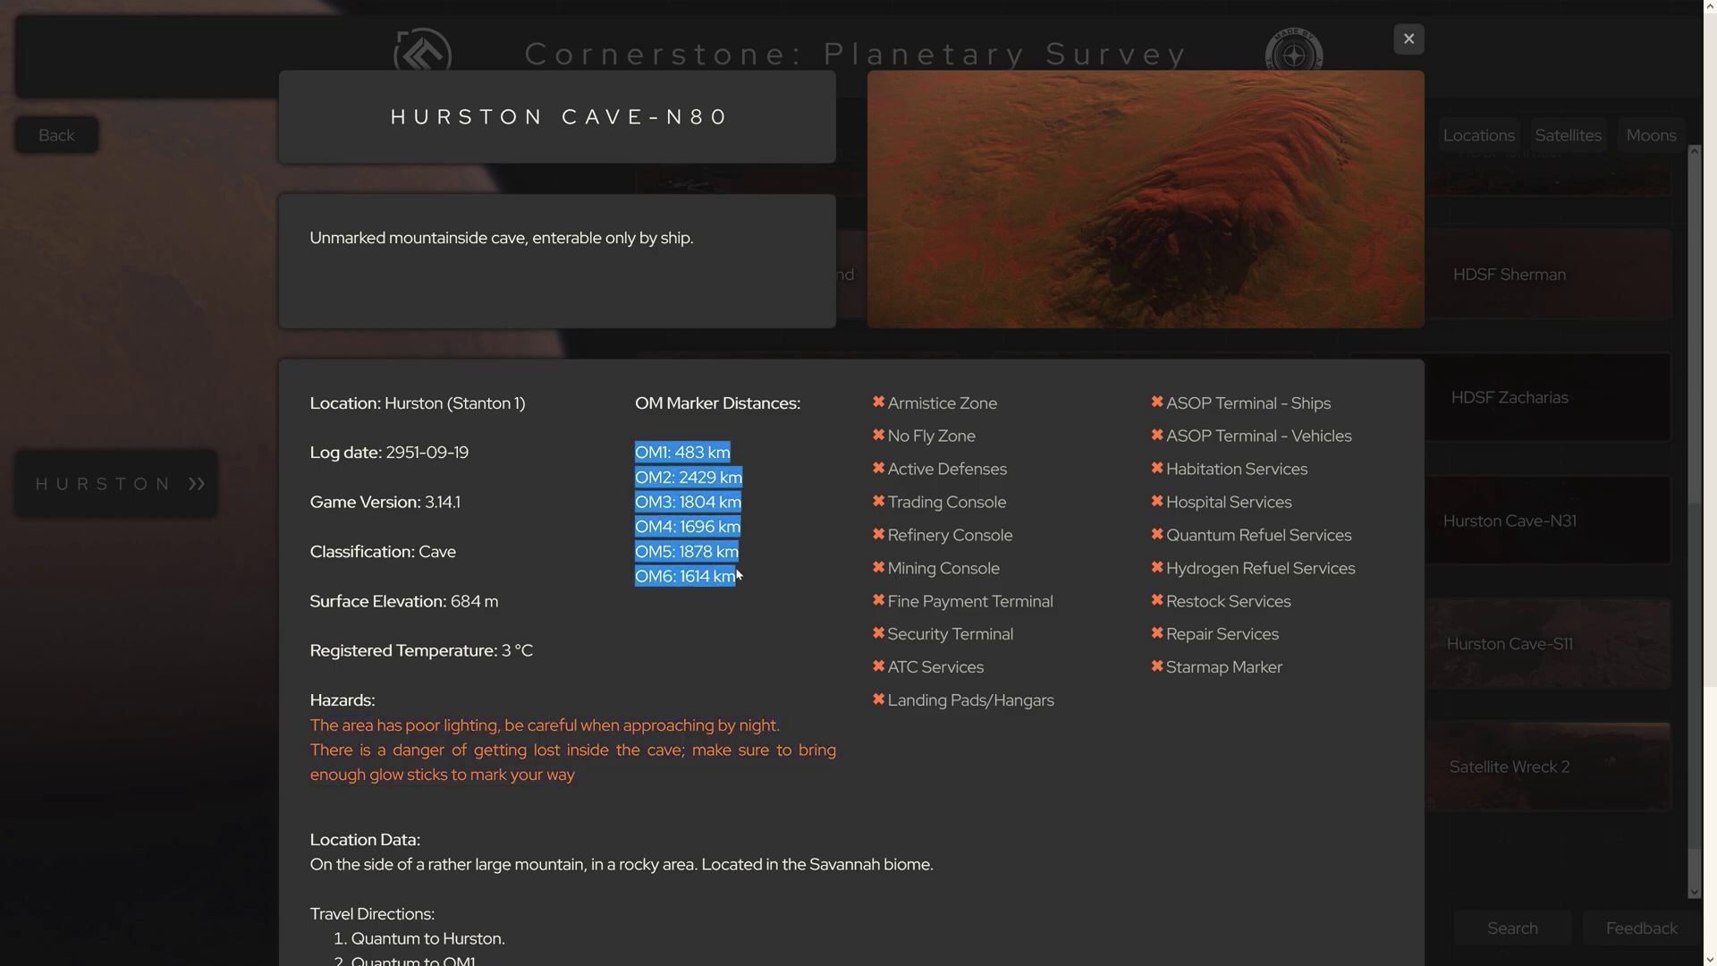
pyautogui.click(780, 580)
pyautogui.middleClick(778, 576)
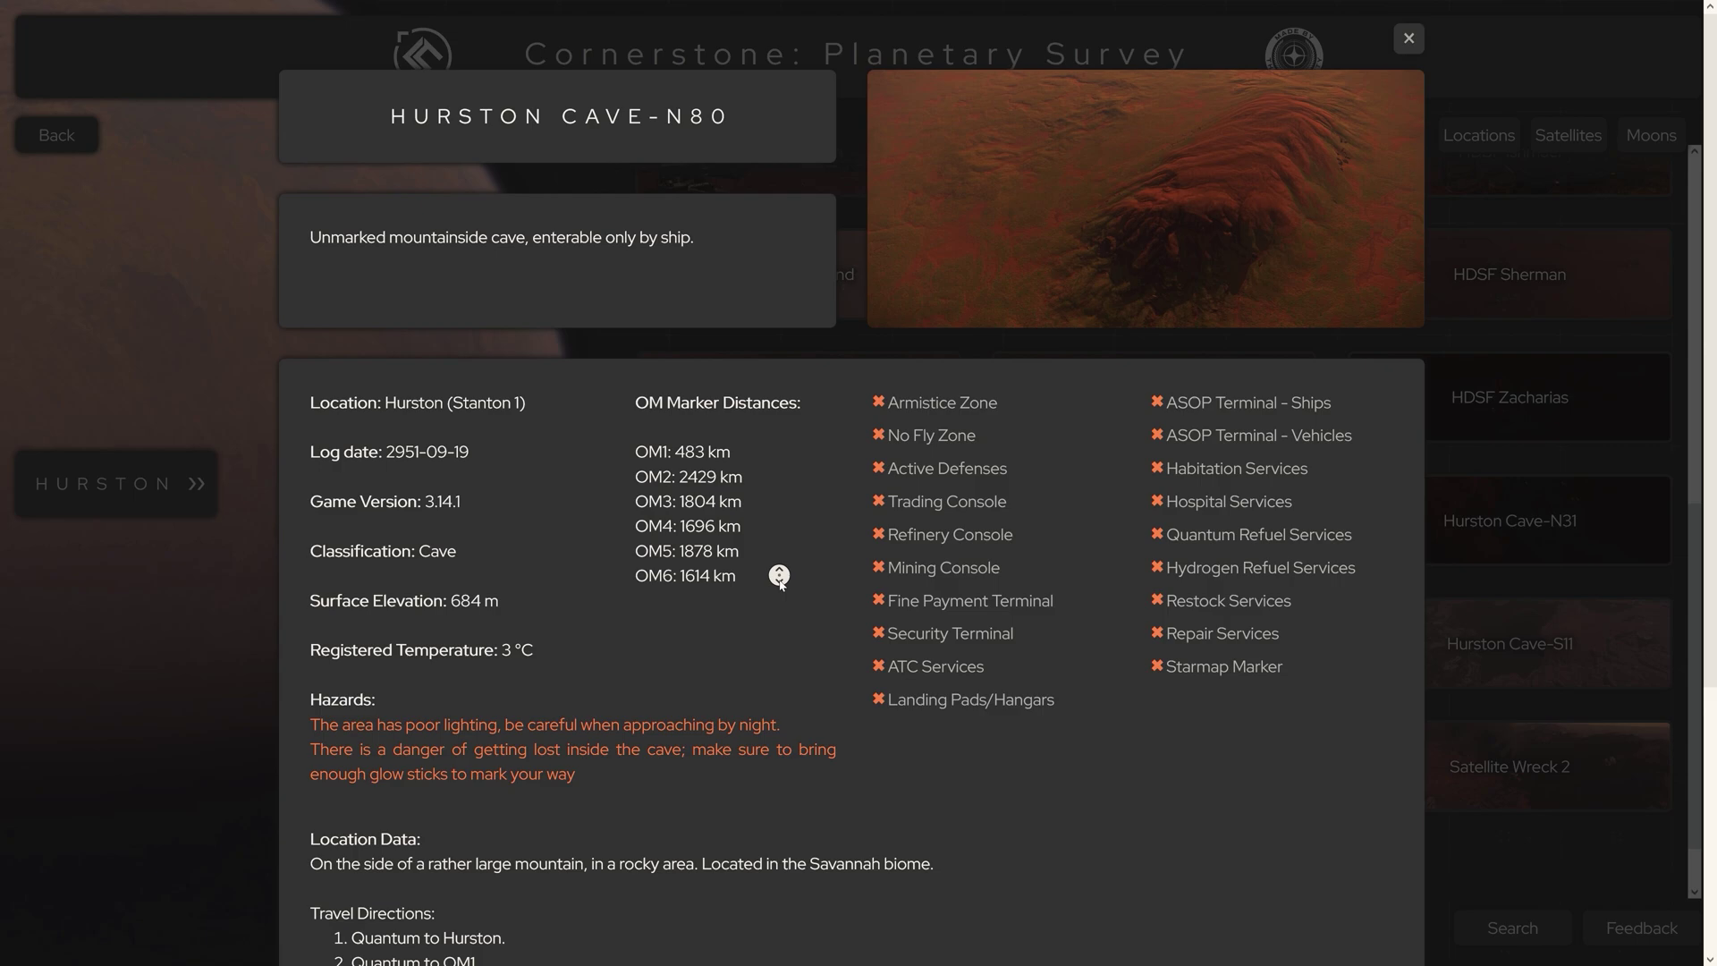
pyautogui.click(779, 586)
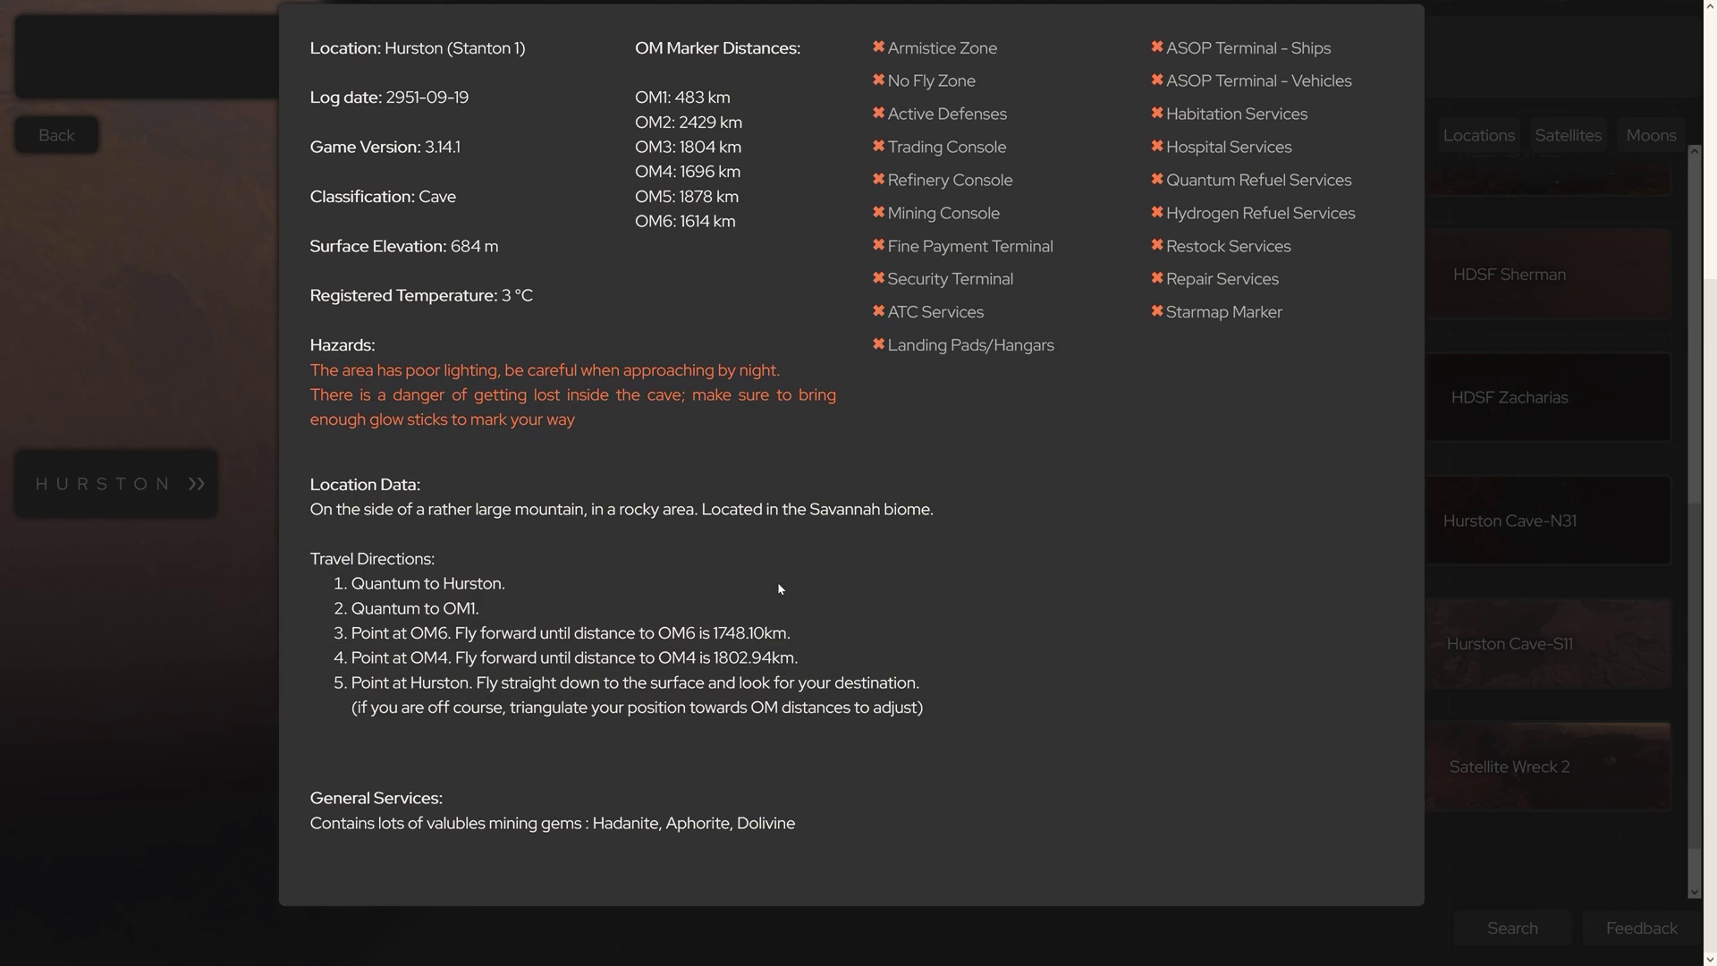
pyautogui.moveTo(307, 559); pyautogui.dragTo(925, 708)
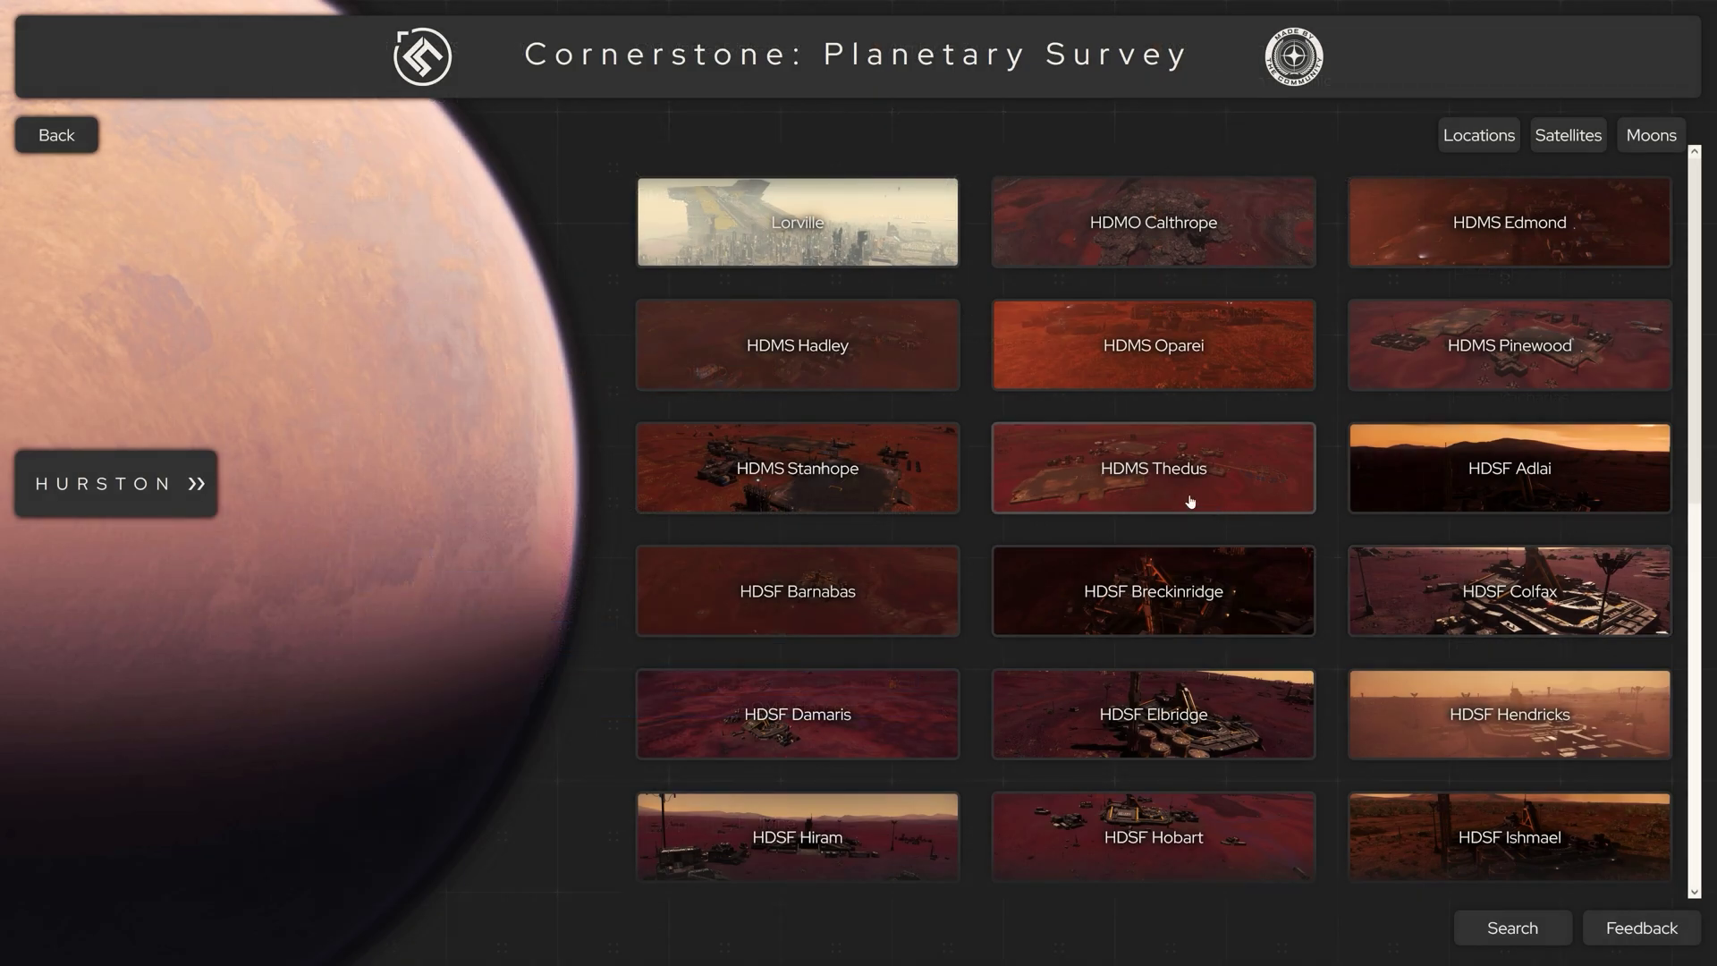
# Review the HDMS Thedus outpost services, including Armistice Zone, ASOP Terminal and Trading Console
pyautogui.click(1191, 502)
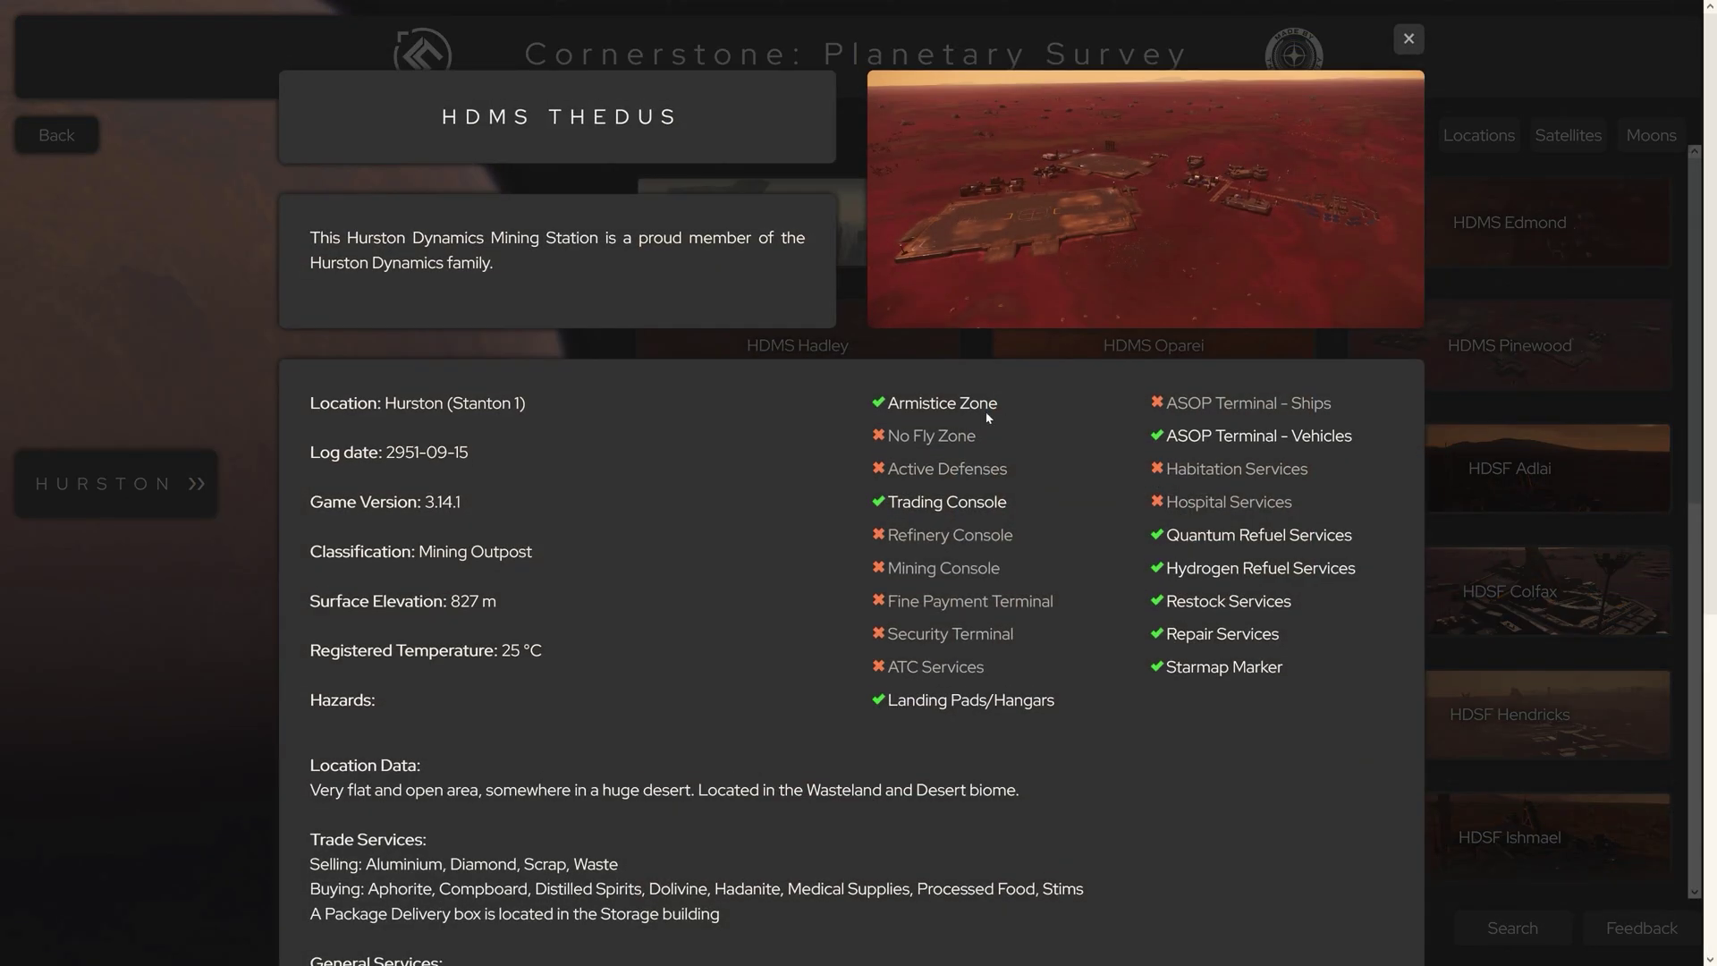
pyautogui.moveTo(884, 404); pyautogui.dragTo(991, 407)
pyautogui.click(990, 407)
pyautogui.moveTo(1171, 435); pyautogui.dragTo(1352, 440)
pyautogui.click(1351, 446)
pyautogui.moveTo(1172, 541); pyautogui.dragTo(1282, 682)
pyautogui.click(1282, 682)
pyautogui.moveTo(894, 504); pyautogui.dragTo(998, 506)
pyautogui.click(998, 507)
pyautogui.middleClick(814, 546)
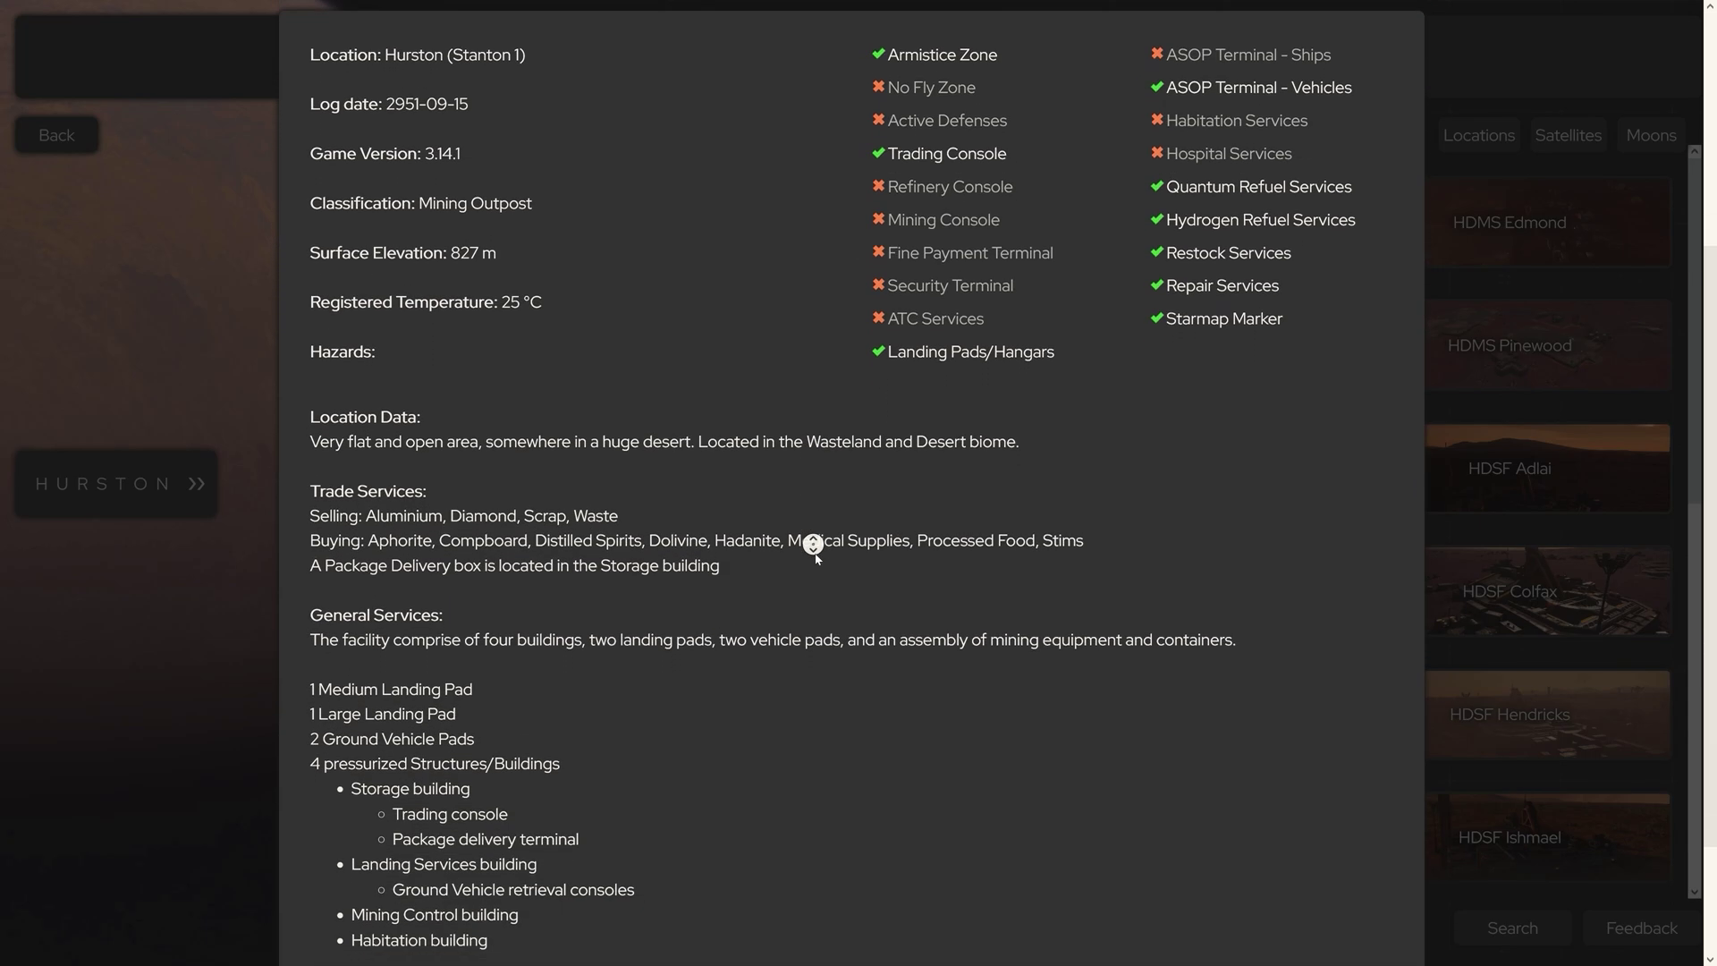
pyautogui.hotkey('alt', 'Left')
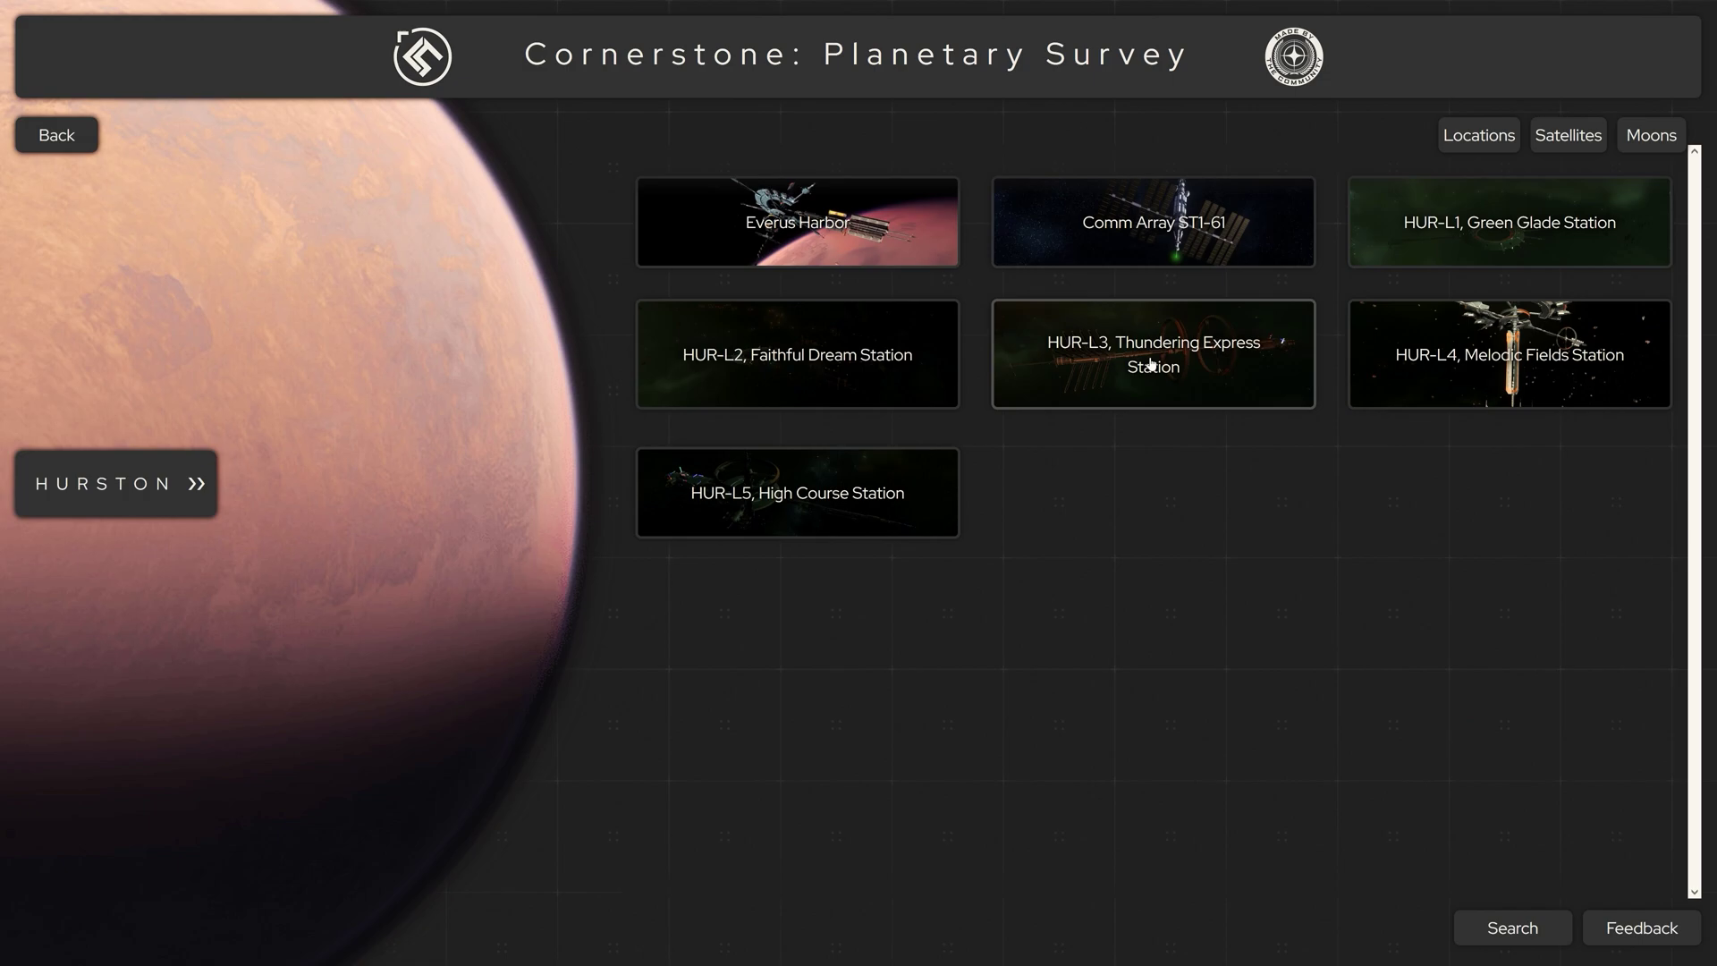
# Look at the HUR-L5 High Course Station and Barton Flats Aid Shelter reports
pyautogui.click(834, 472)
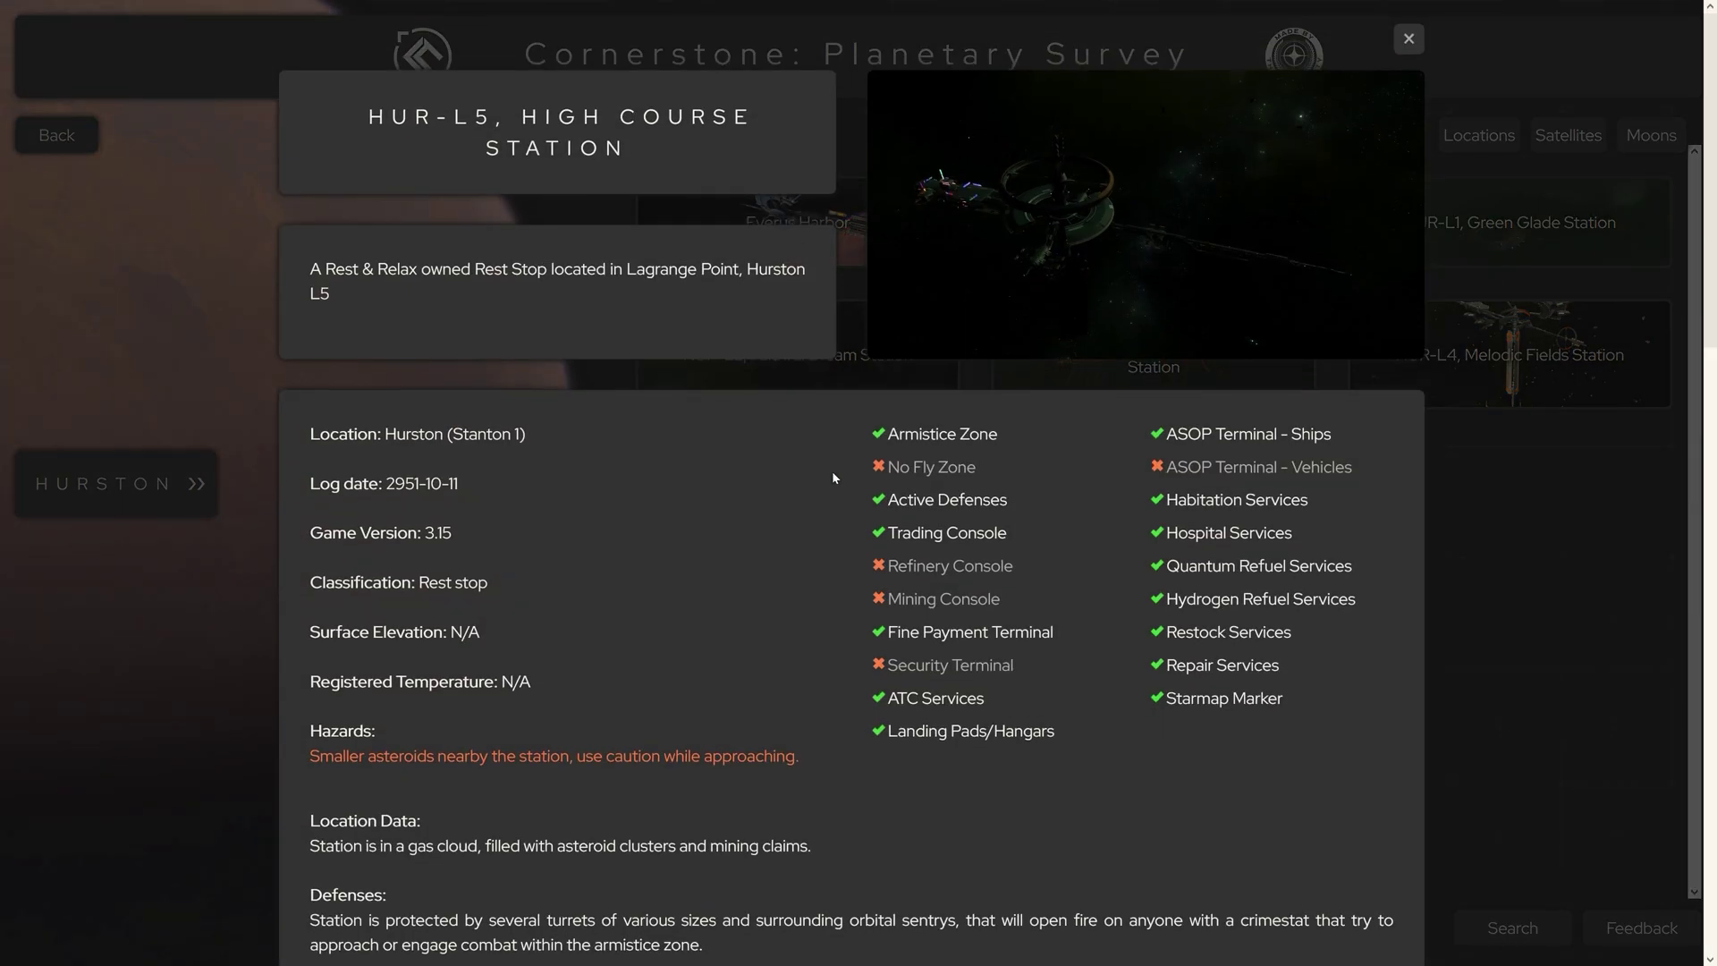
pyautogui.middleClick(833, 468)
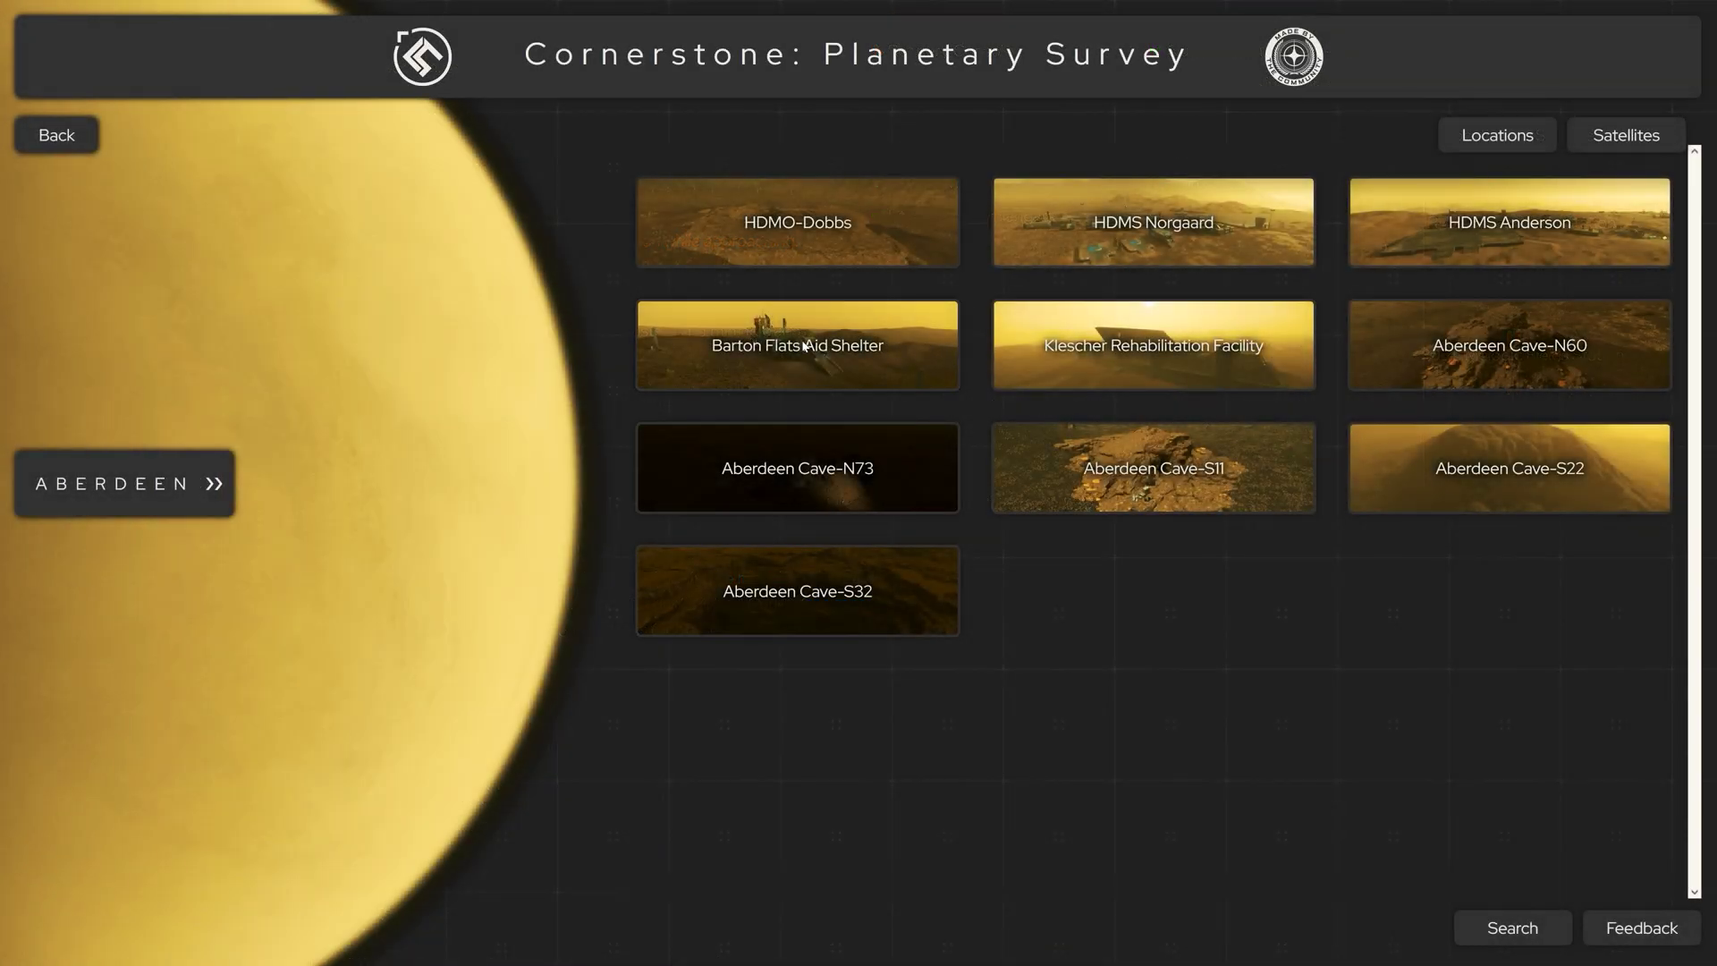
pyautogui.click(803, 345)
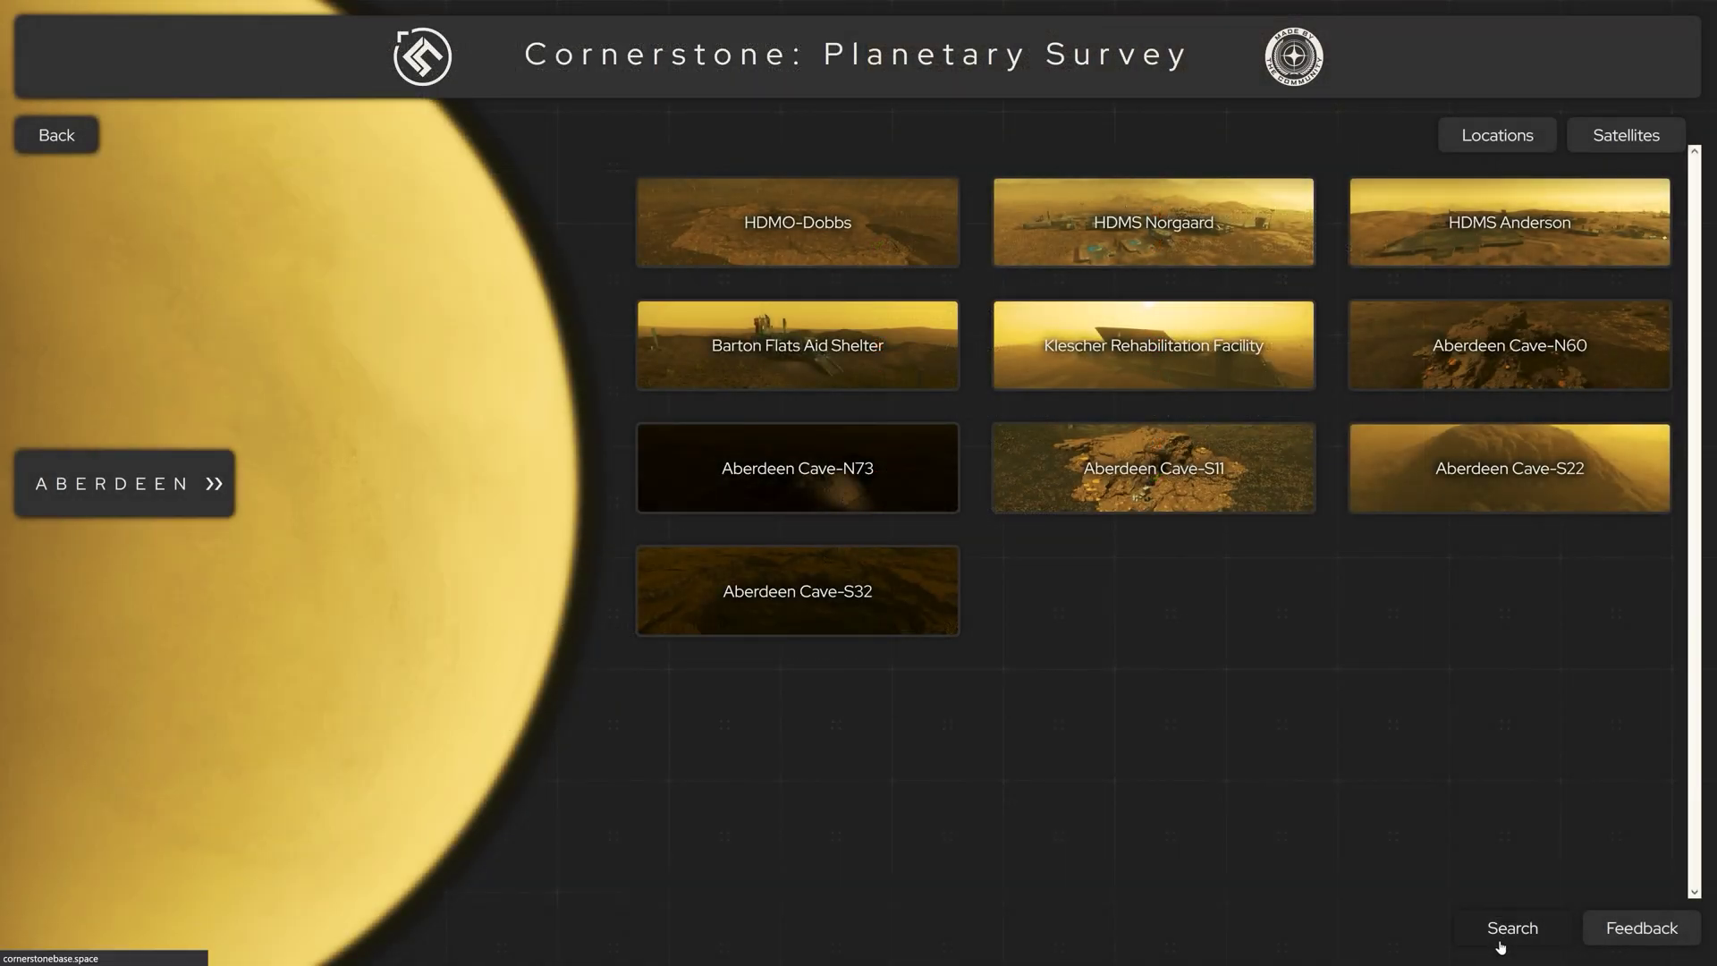
# Filter the location search for 'trading' and narrow it to the moon Aberdeen
pyautogui.click(1499, 934)
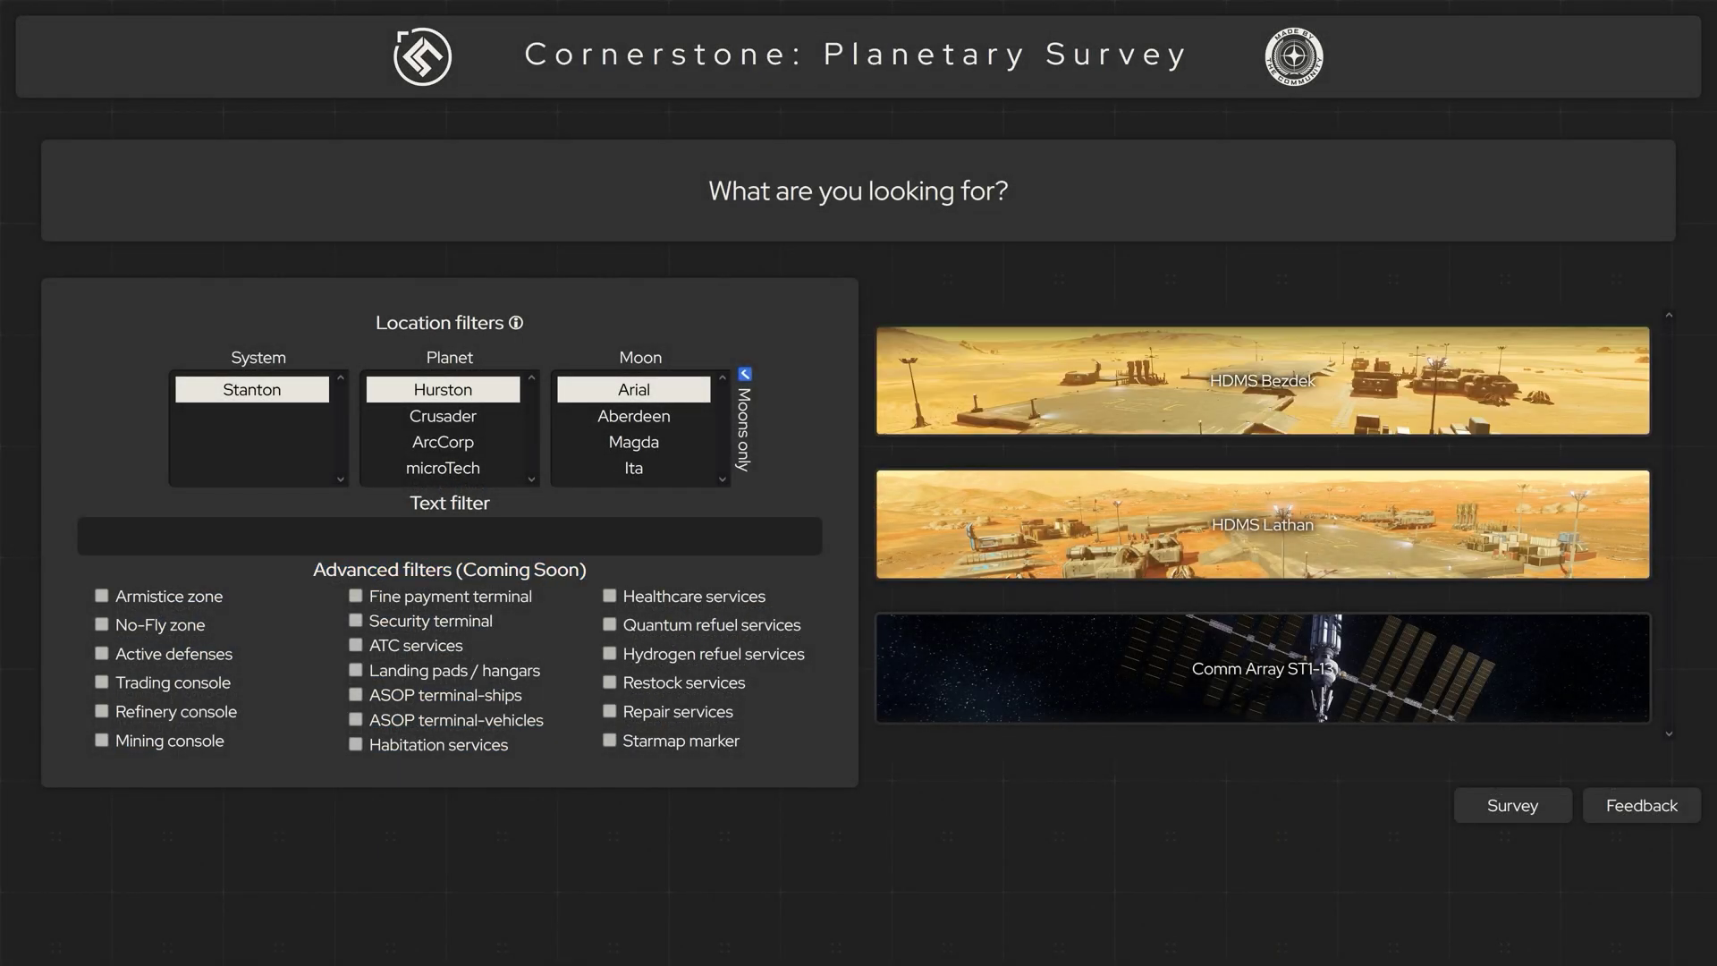
pyautogui.moveTo(314, 570); pyautogui.dragTo(587, 571)
pyautogui.click(537, 536)
pyautogui.write('trading')
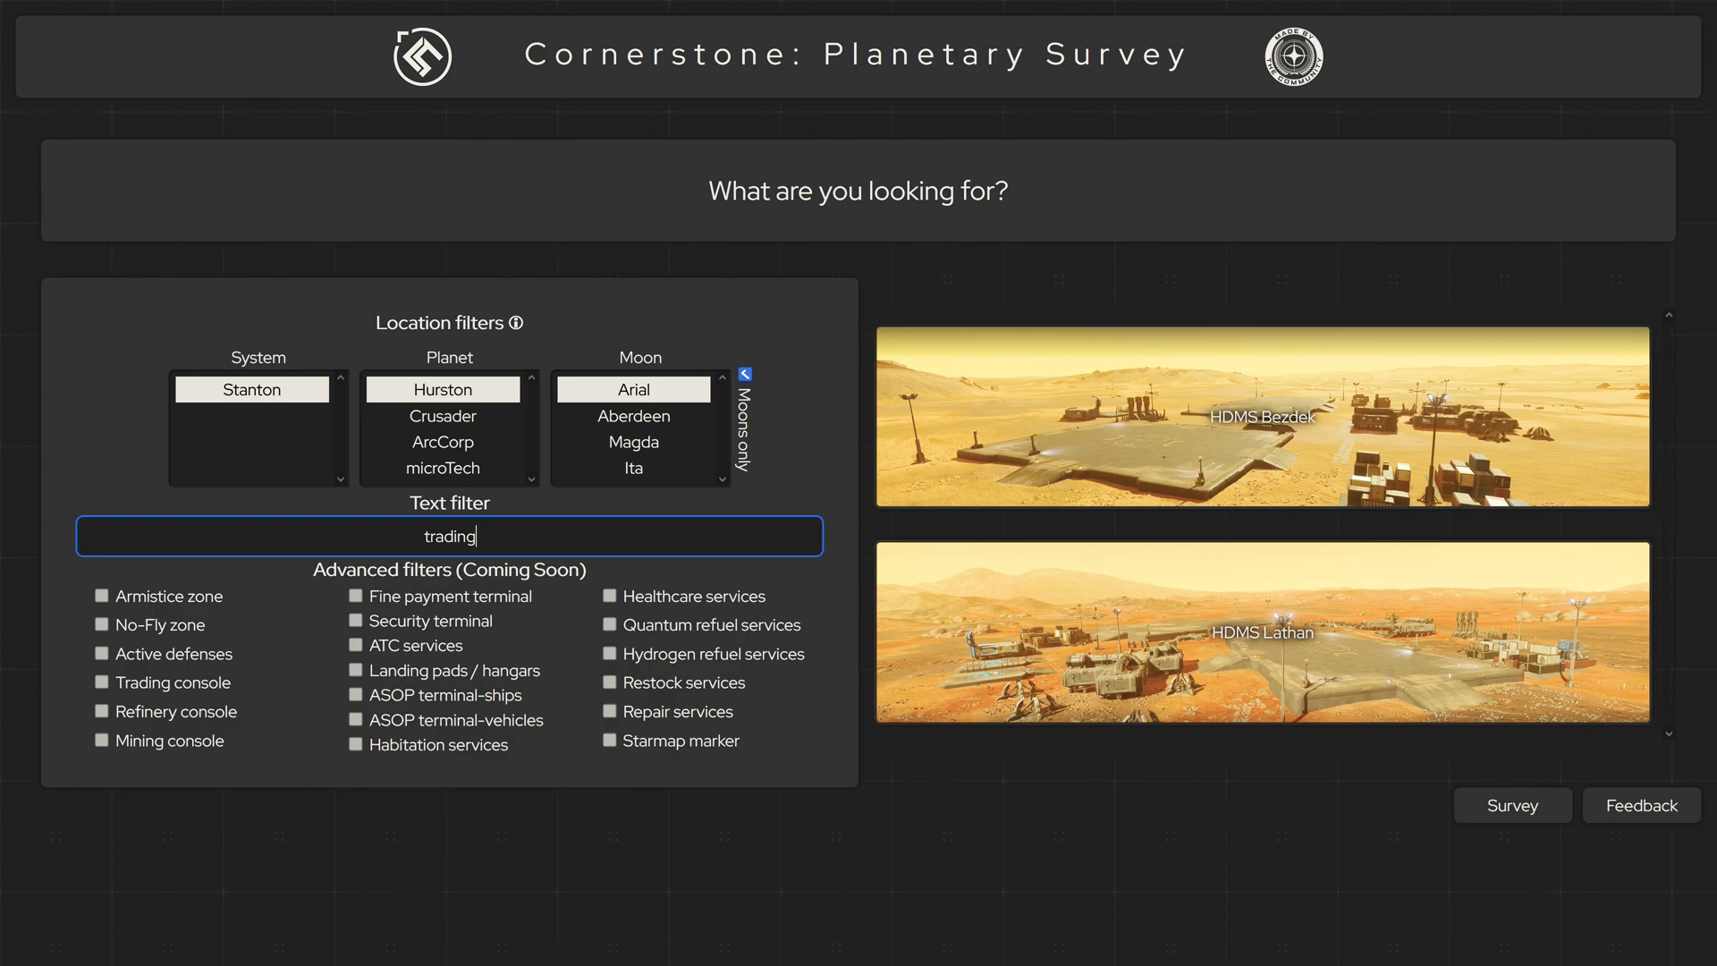
pyautogui.click(632, 416)
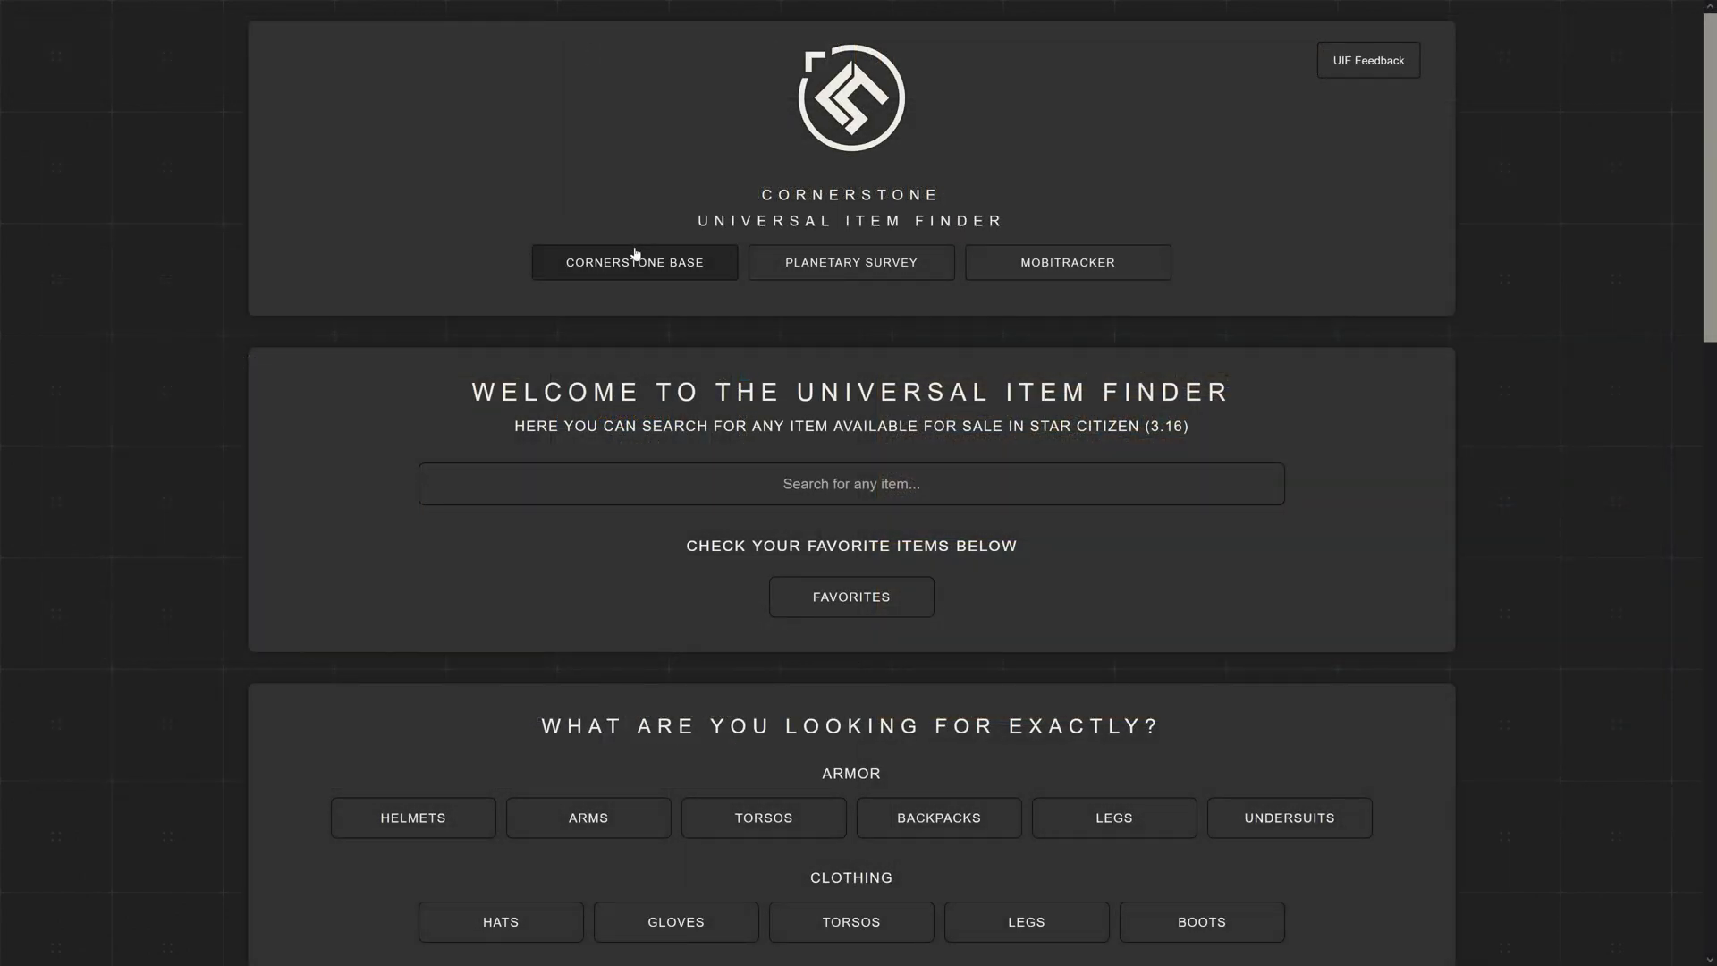
# Filter MobiTracker citizens by the Escort career, trying and removing the Pirate filter
pyautogui.click(1011, 260)
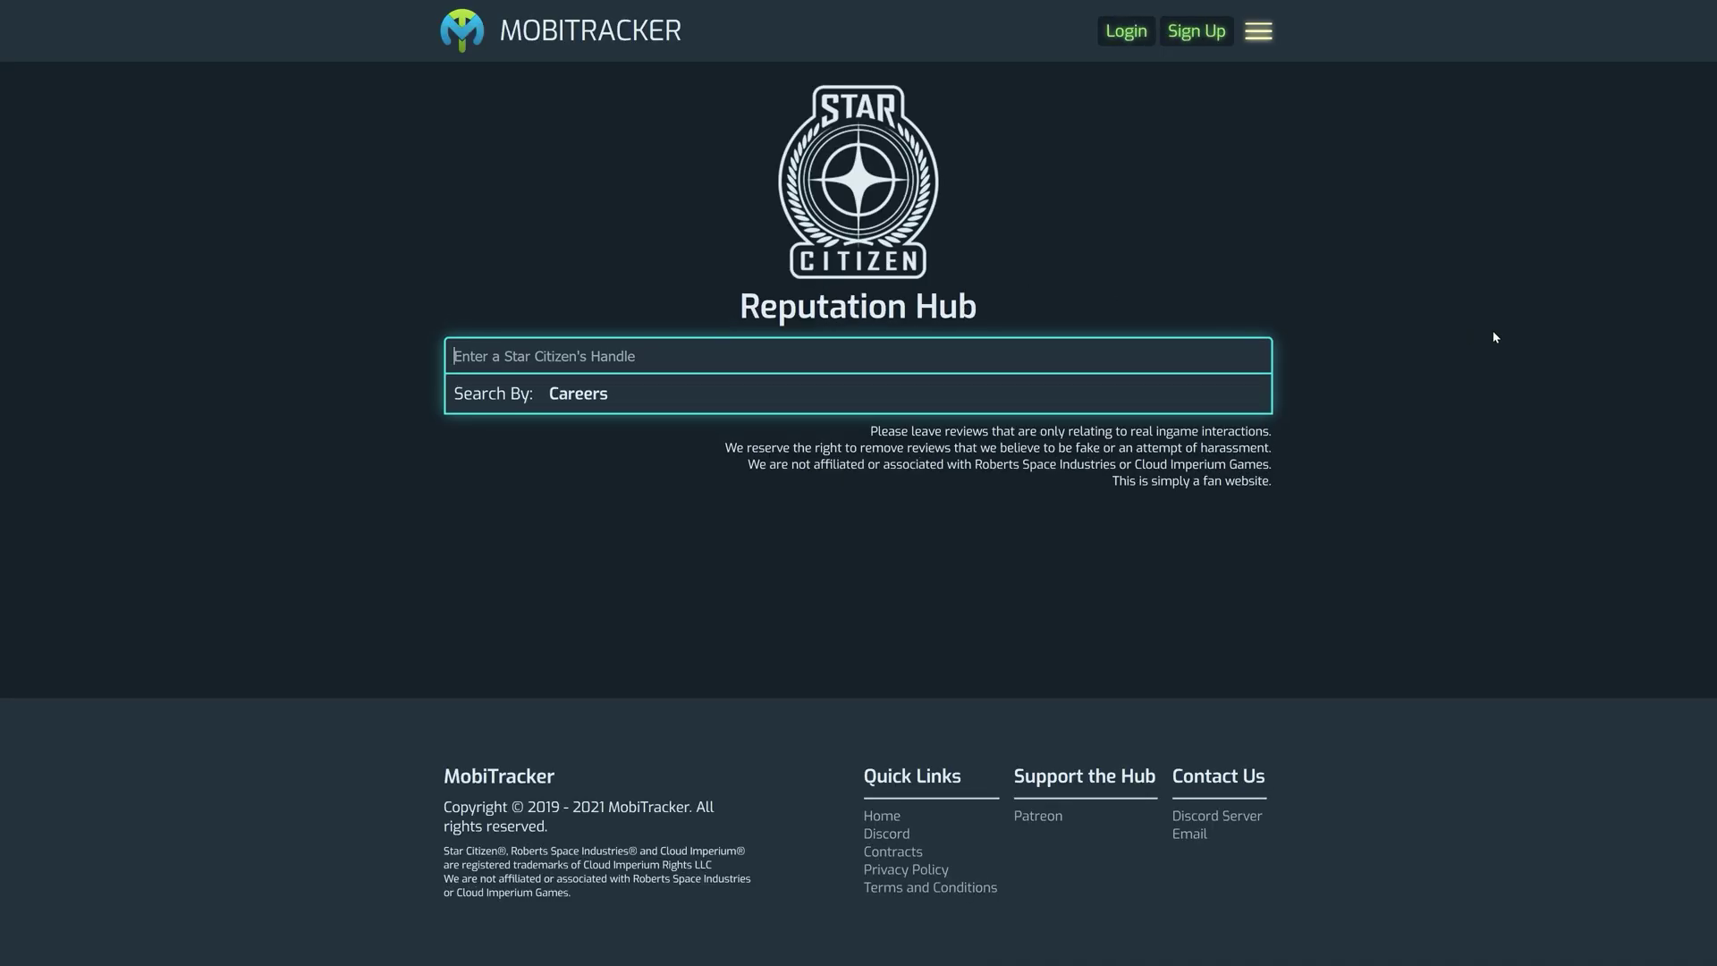
pyautogui.click(601, 393)
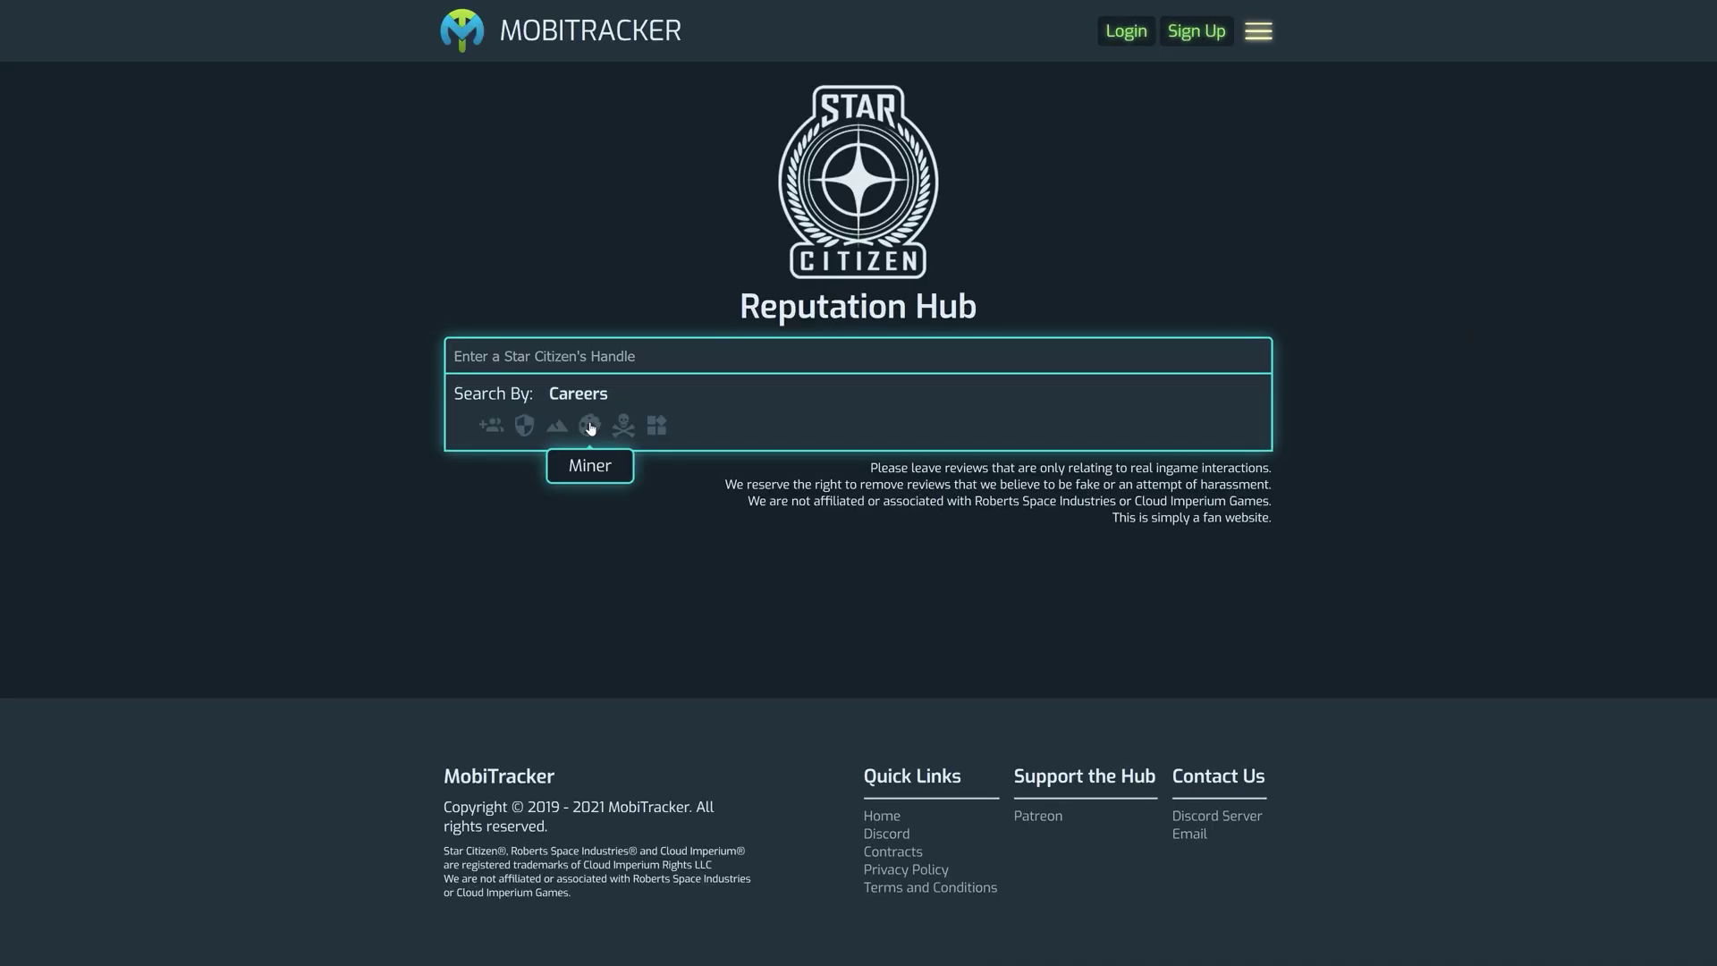
pyautogui.click(526, 426)
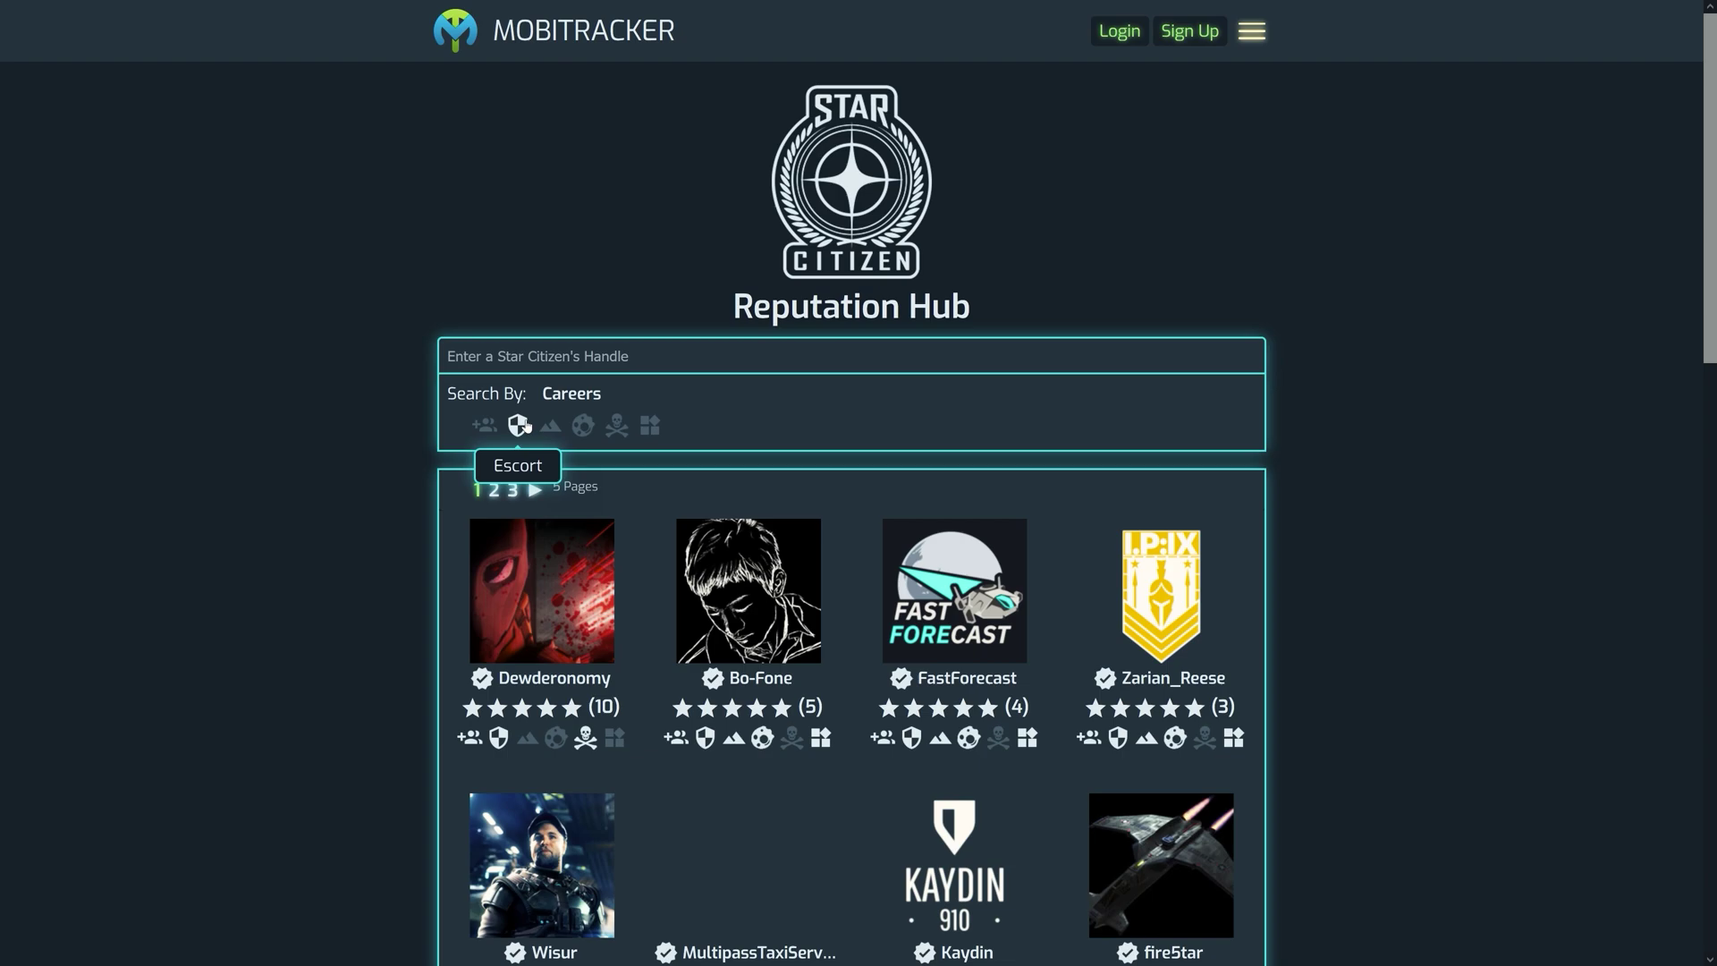
pyautogui.click(616, 425)
pyautogui.click(616, 426)
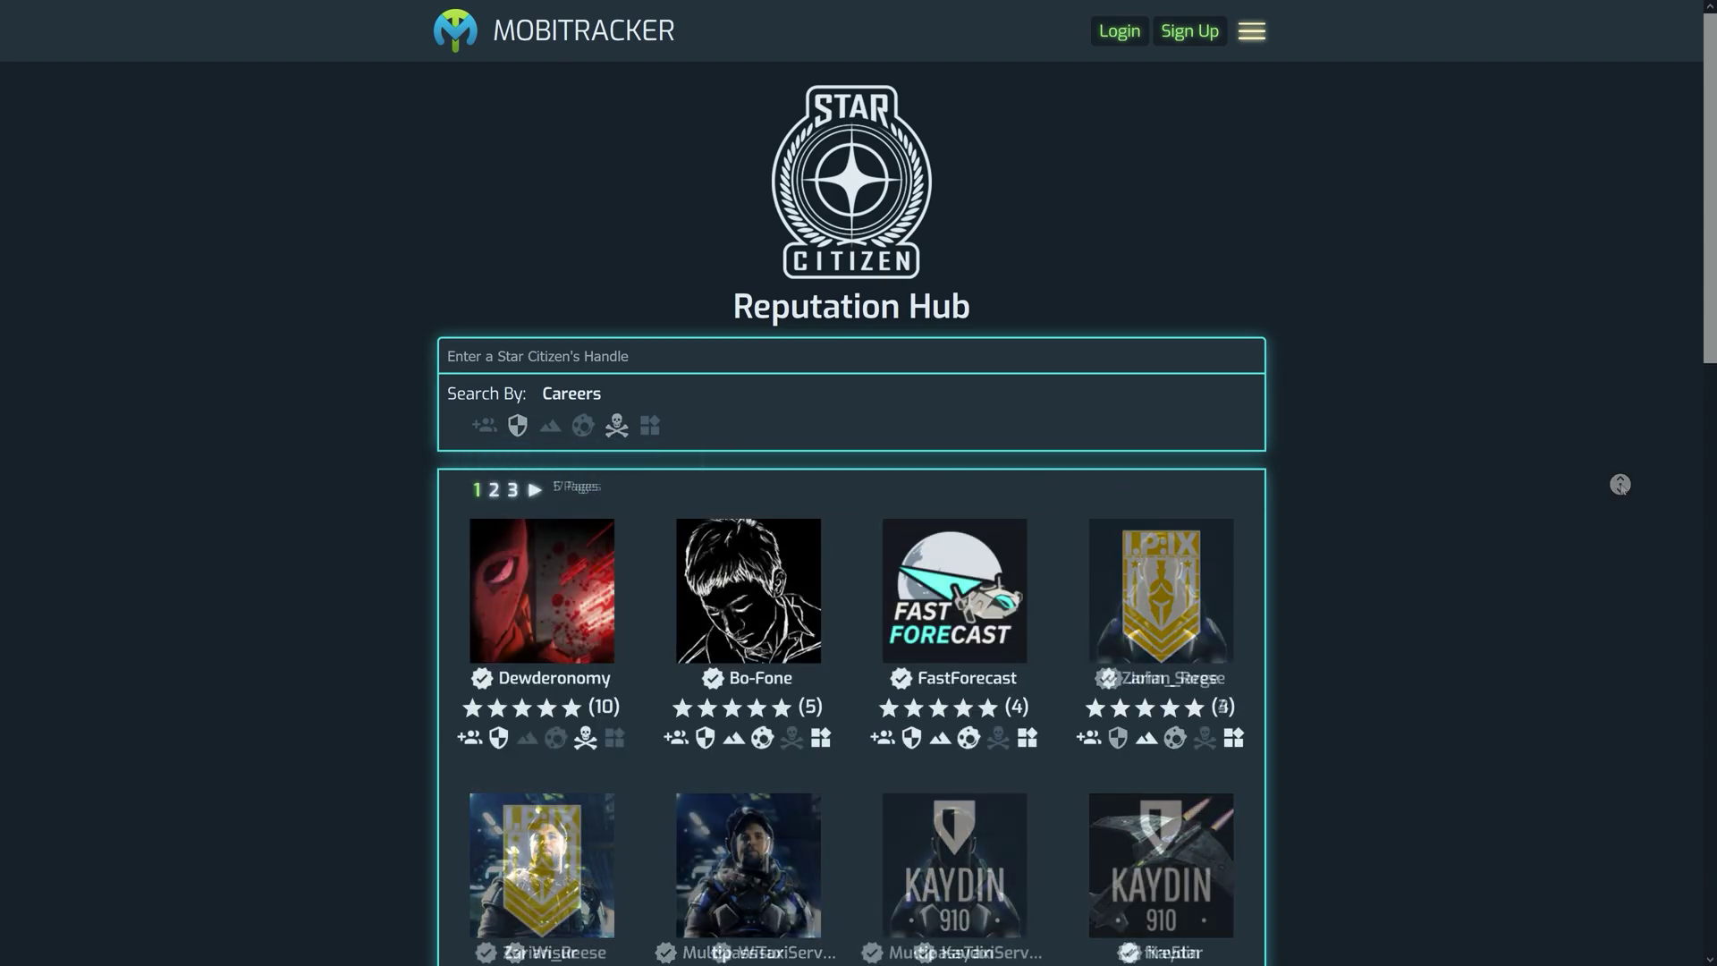
# Search for a citizen's handle and scroll down to their profile bio
pyautogui.write('Karolinger')
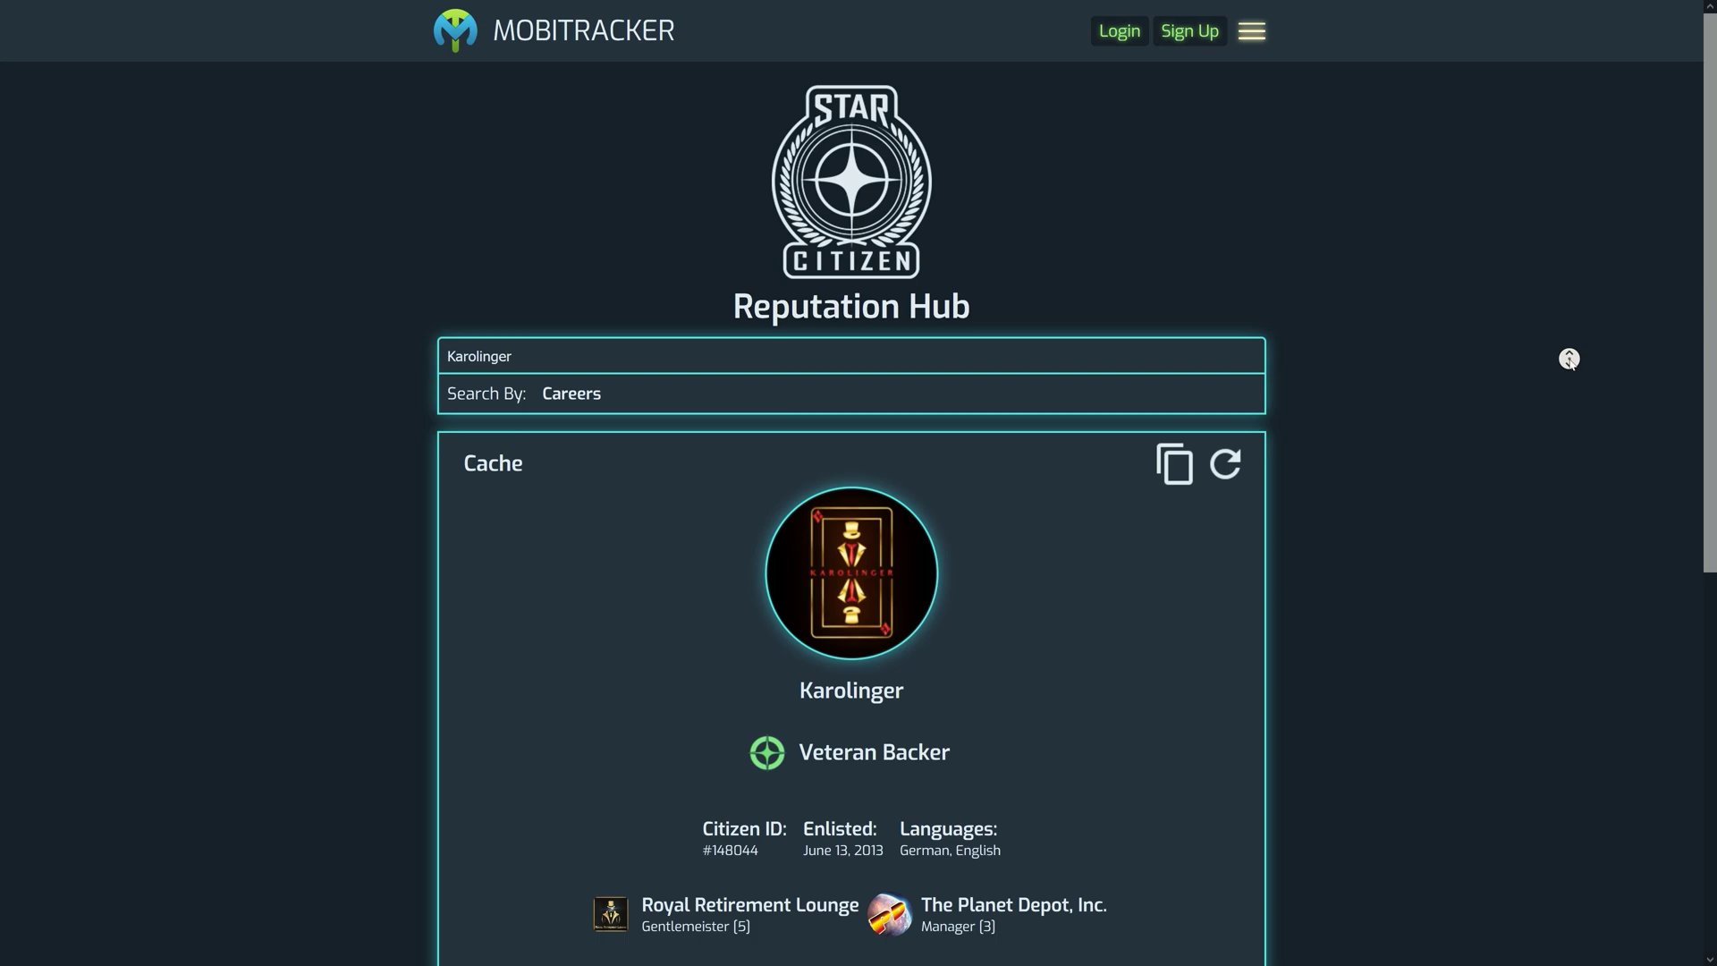
pyautogui.scroll(-2, 1569, 359)
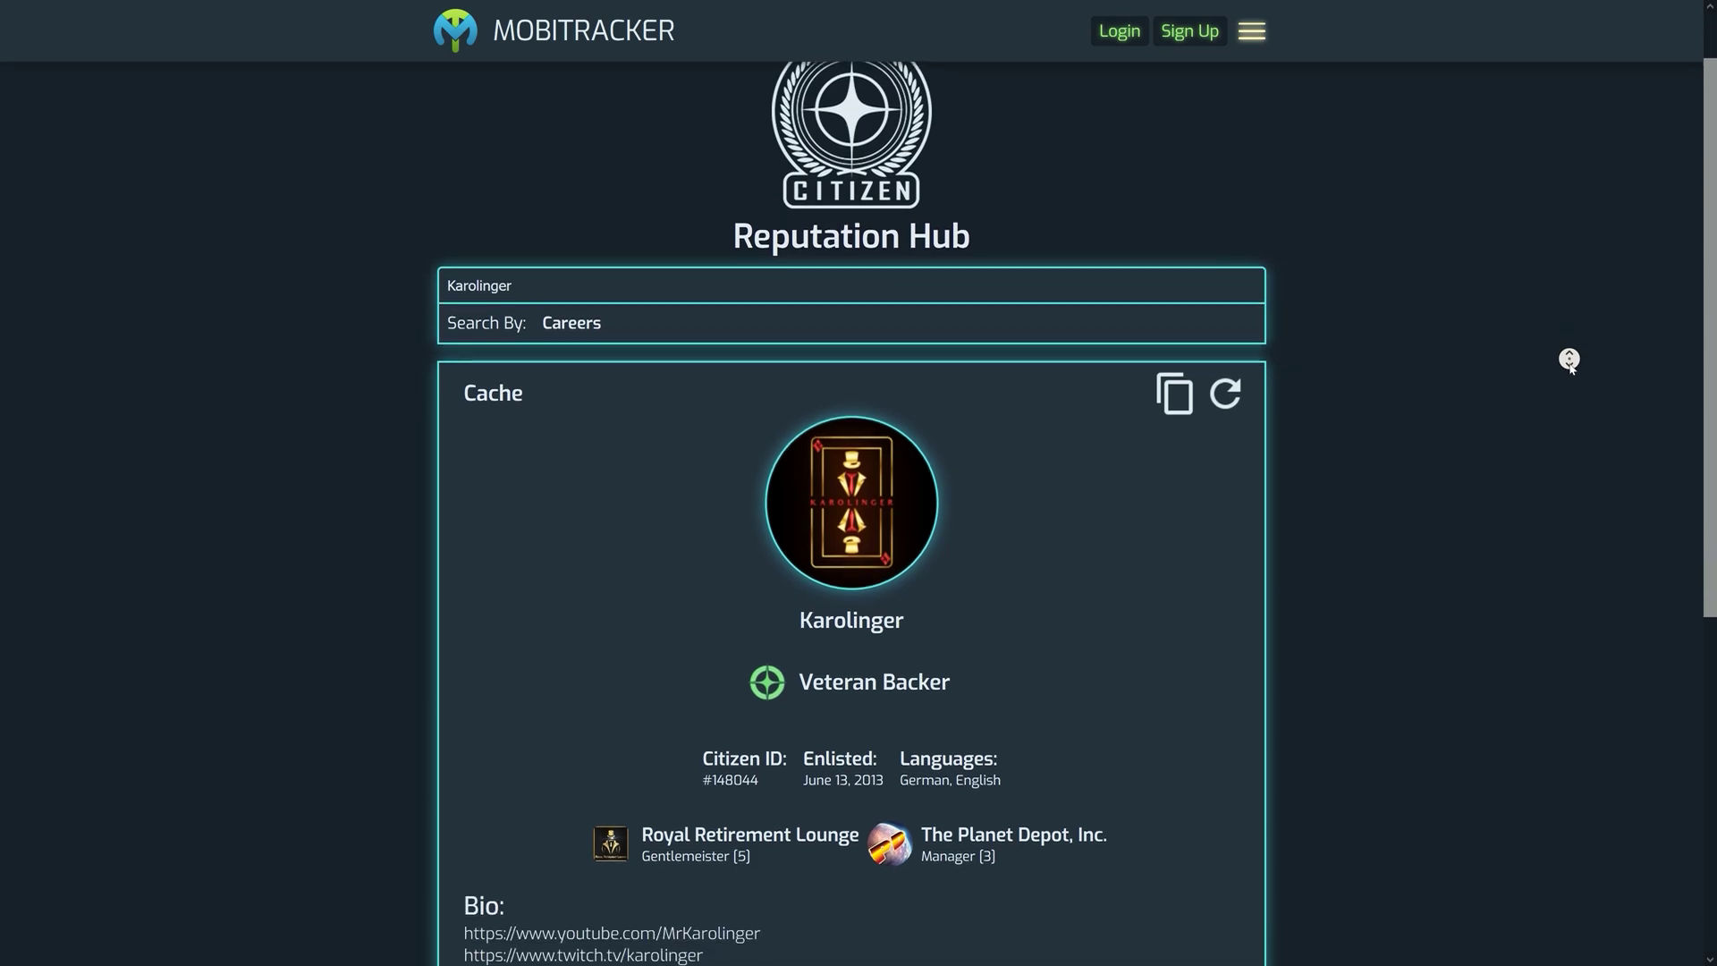
pyautogui.scroll(-2, 1569, 359)
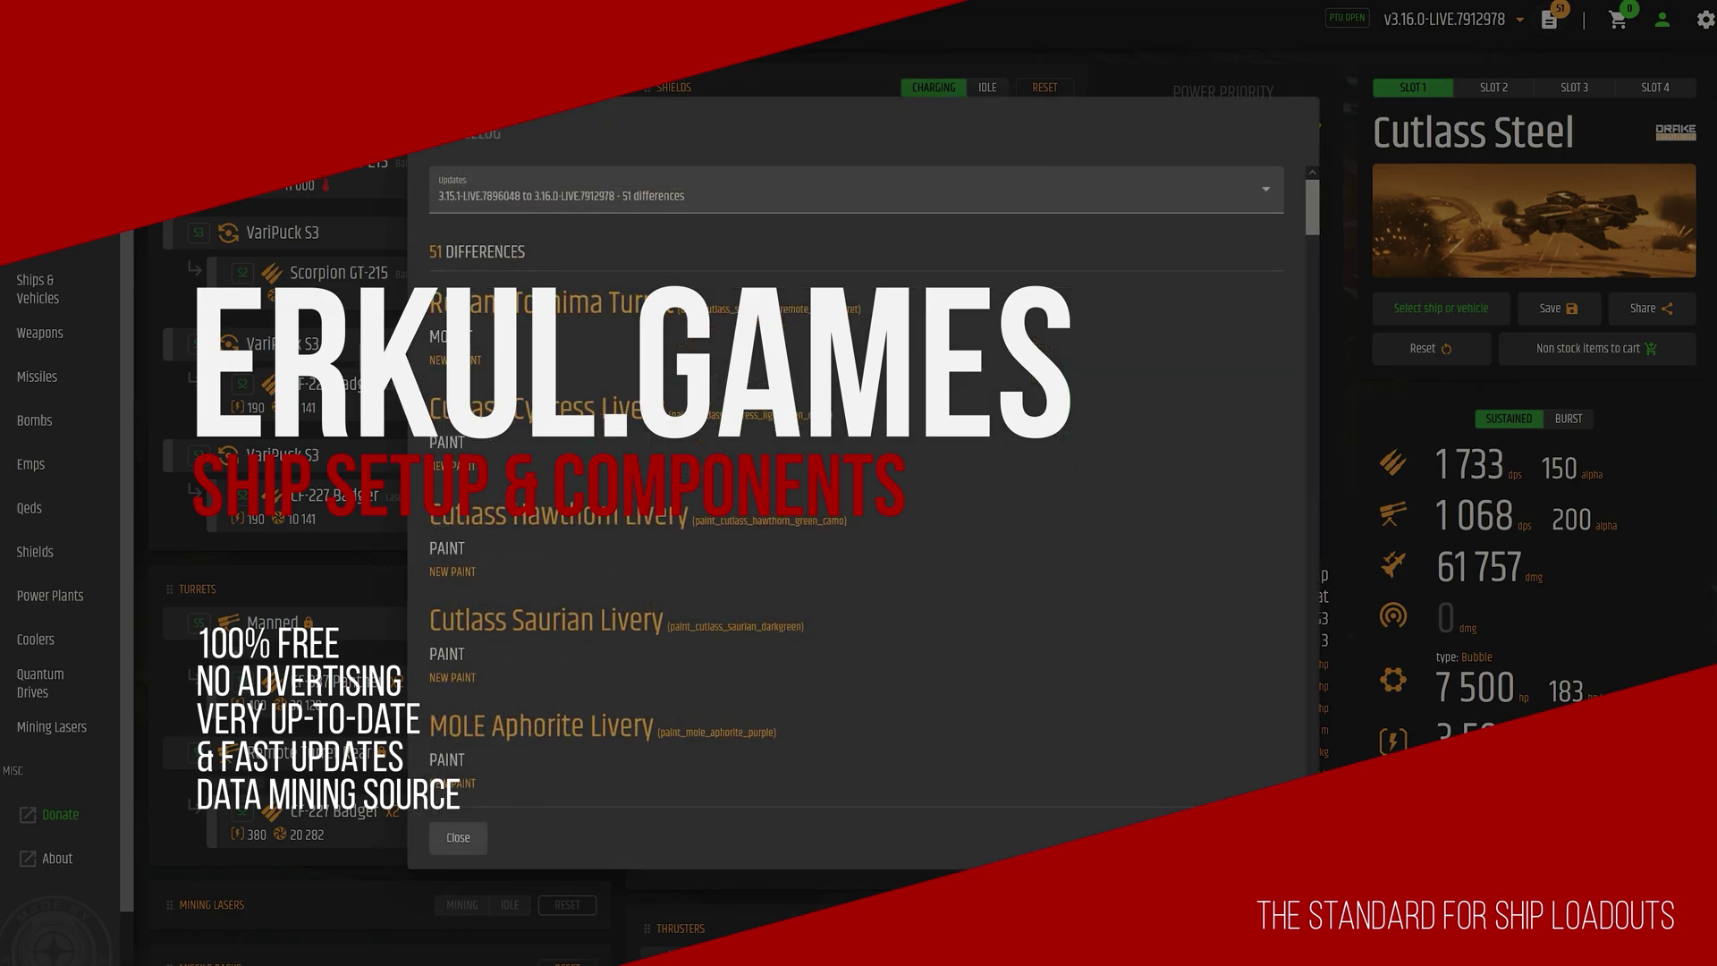
# Scroll the update log down to the Dragonfly's maxSpeed change from 105 to 65
pyautogui.scroll(-15, 867, 420)
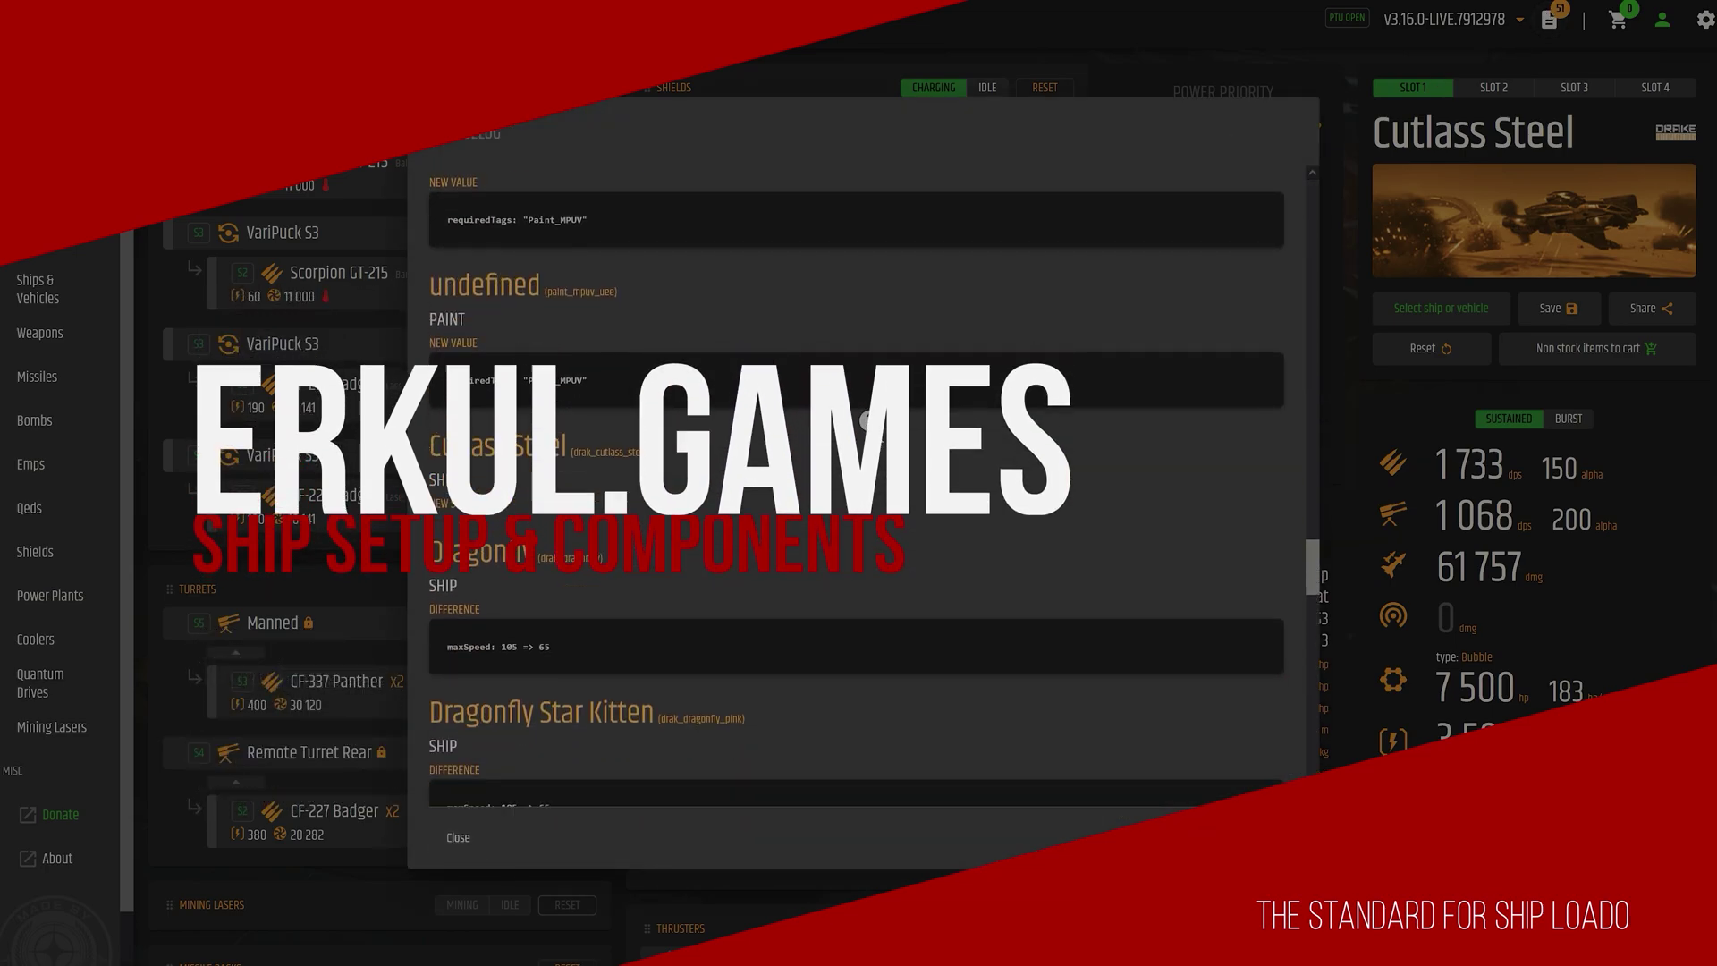
# Close the version changelog and view the list of game data versions
pyautogui.scroll(-2, 869, 420)
pyautogui.click(1345, 152)
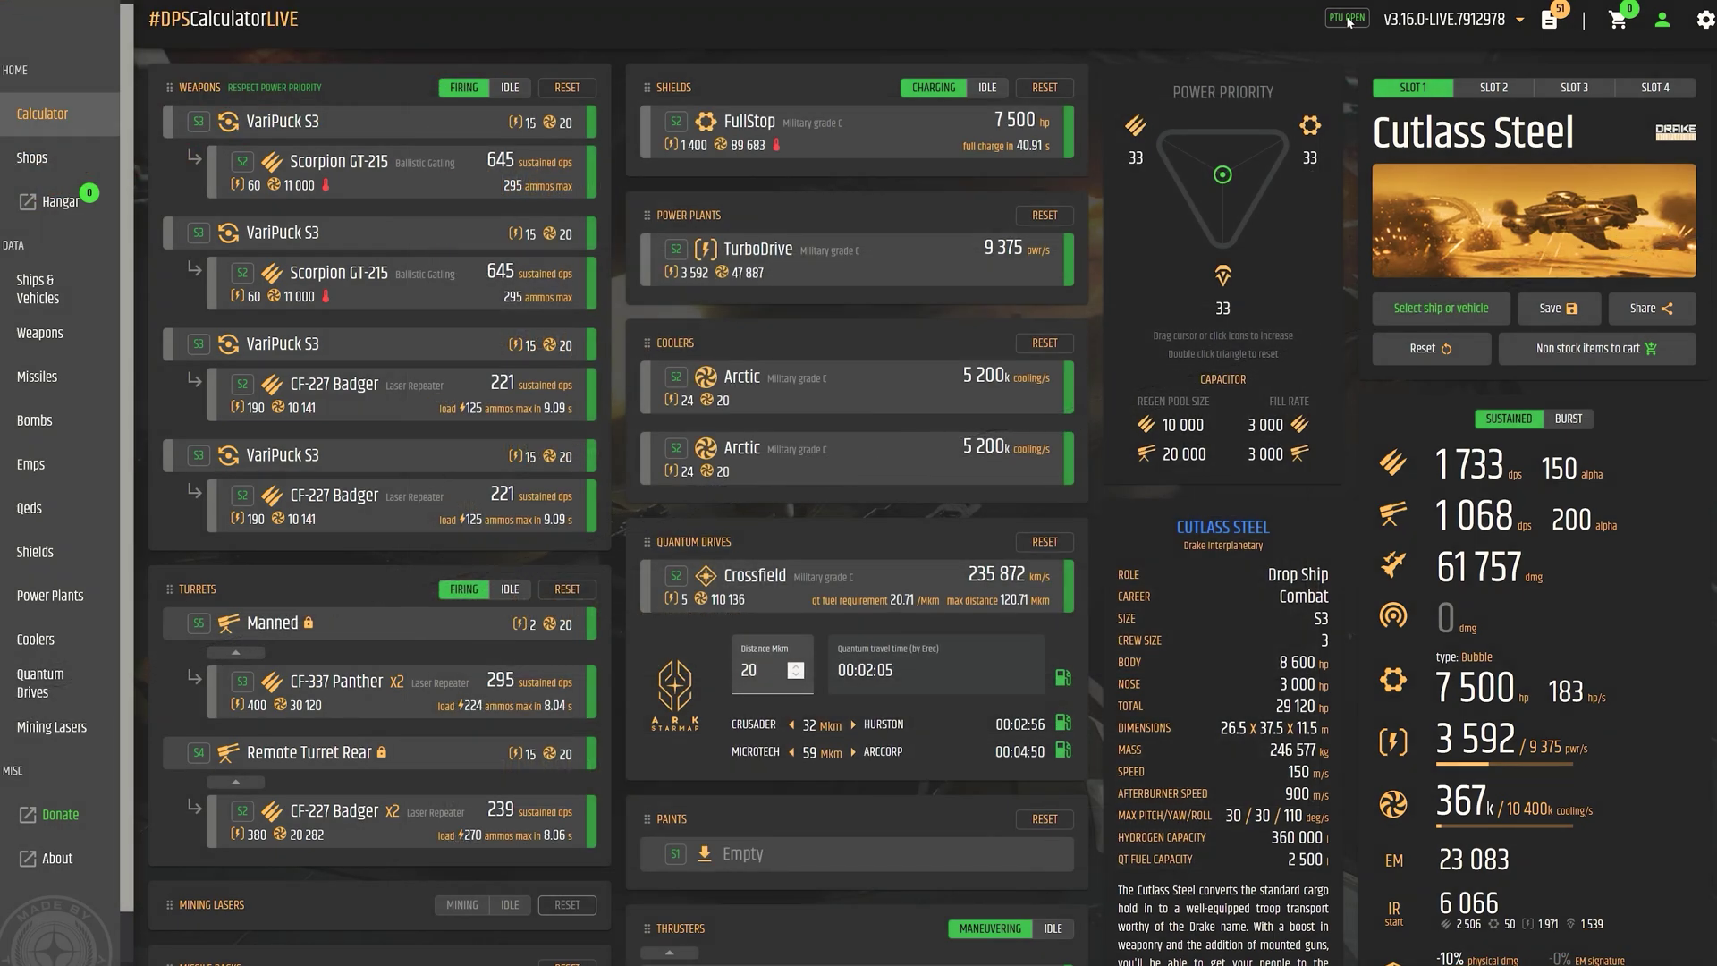
pyautogui.click(1494, 22)
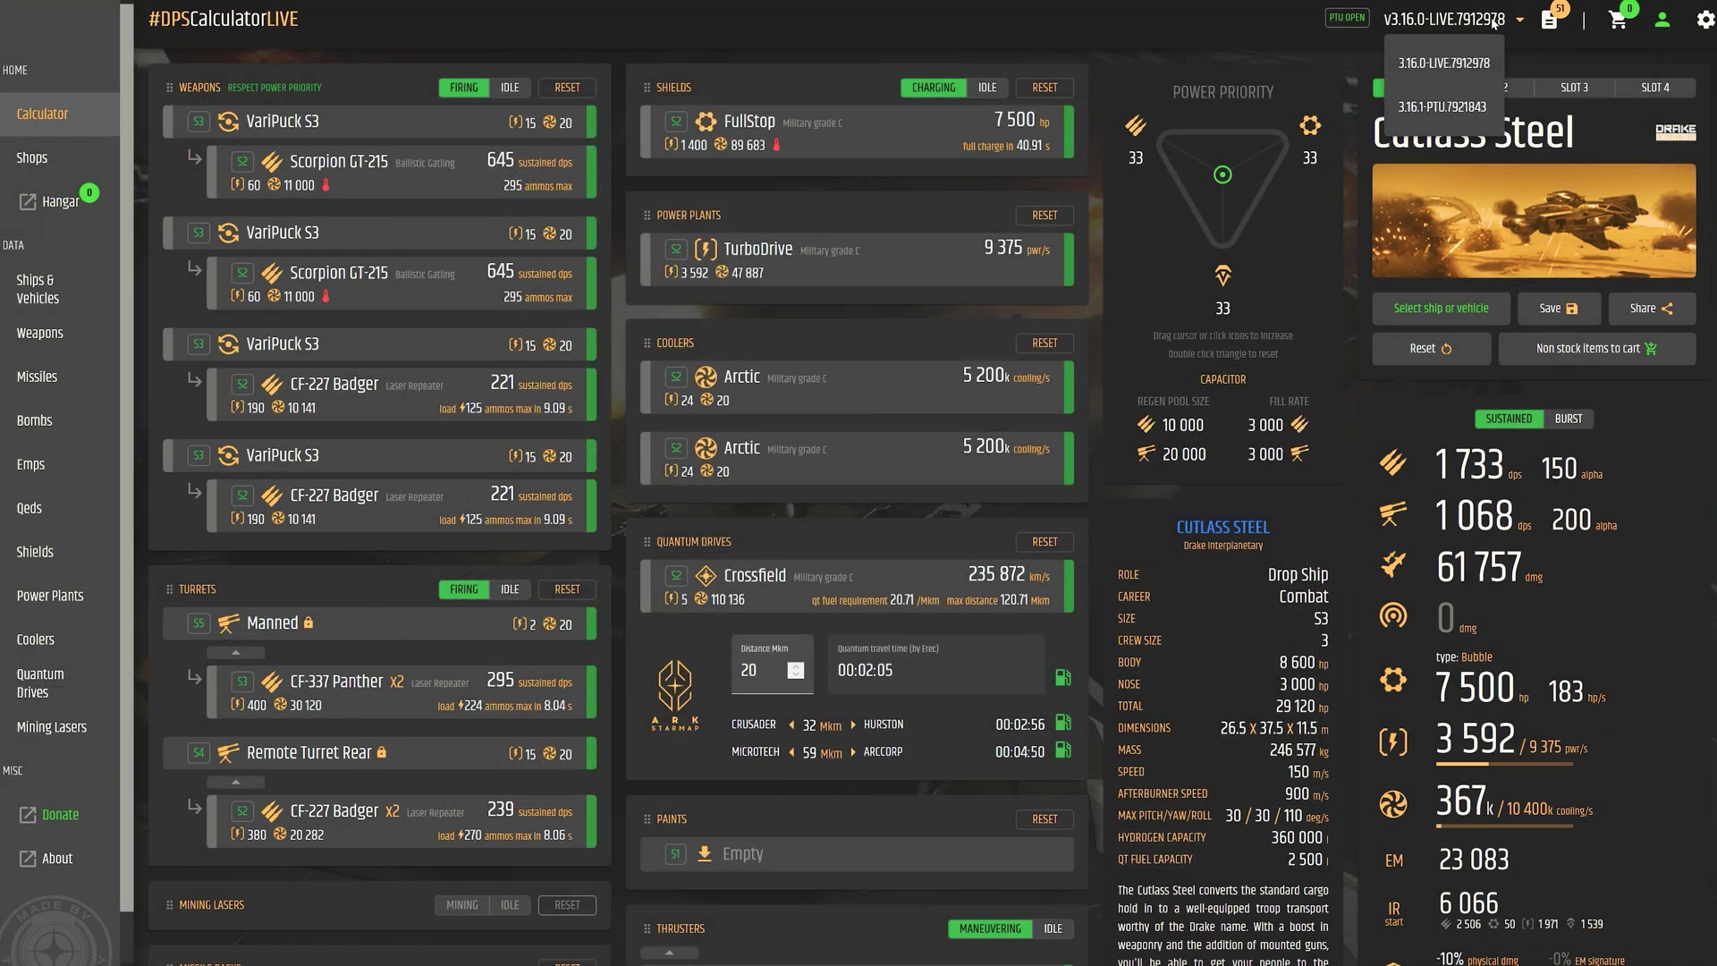
# Try the Panels Rotation setting, restore the original layout, and close Settings
pyautogui.click(1443, 107)
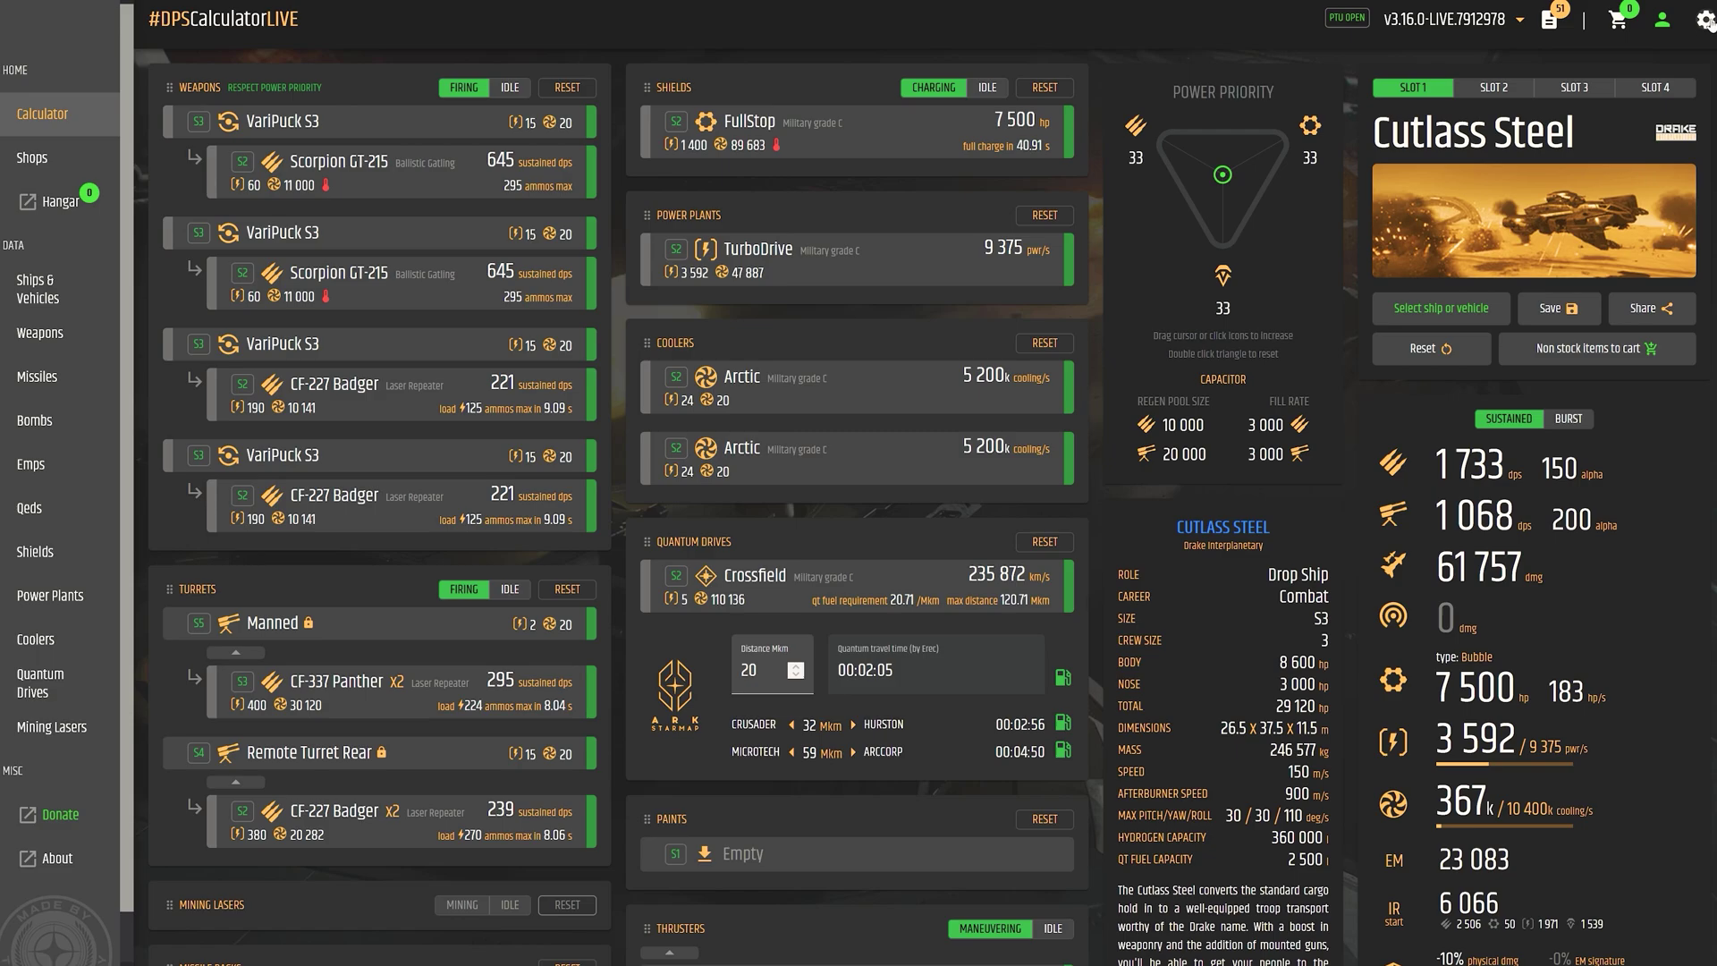
pyautogui.click(1704, 20)
pyautogui.click(921, 449)
pyautogui.click(960, 449)
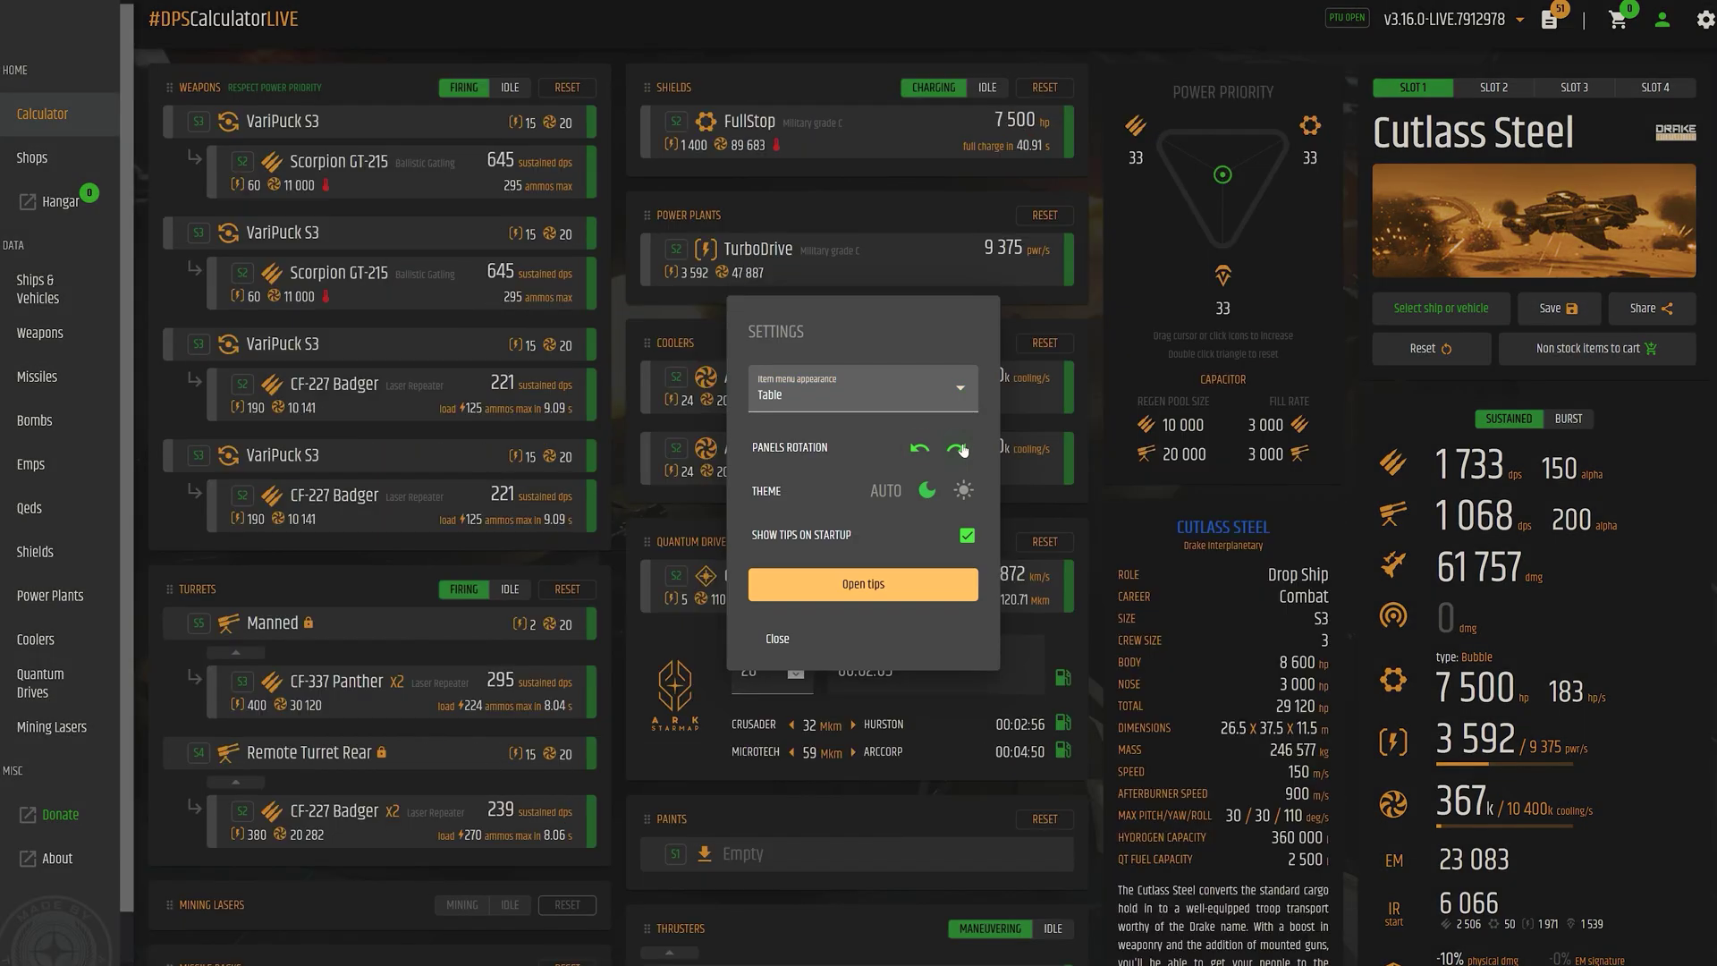
pyautogui.click(960, 449)
pyautogui.click(919, 449)
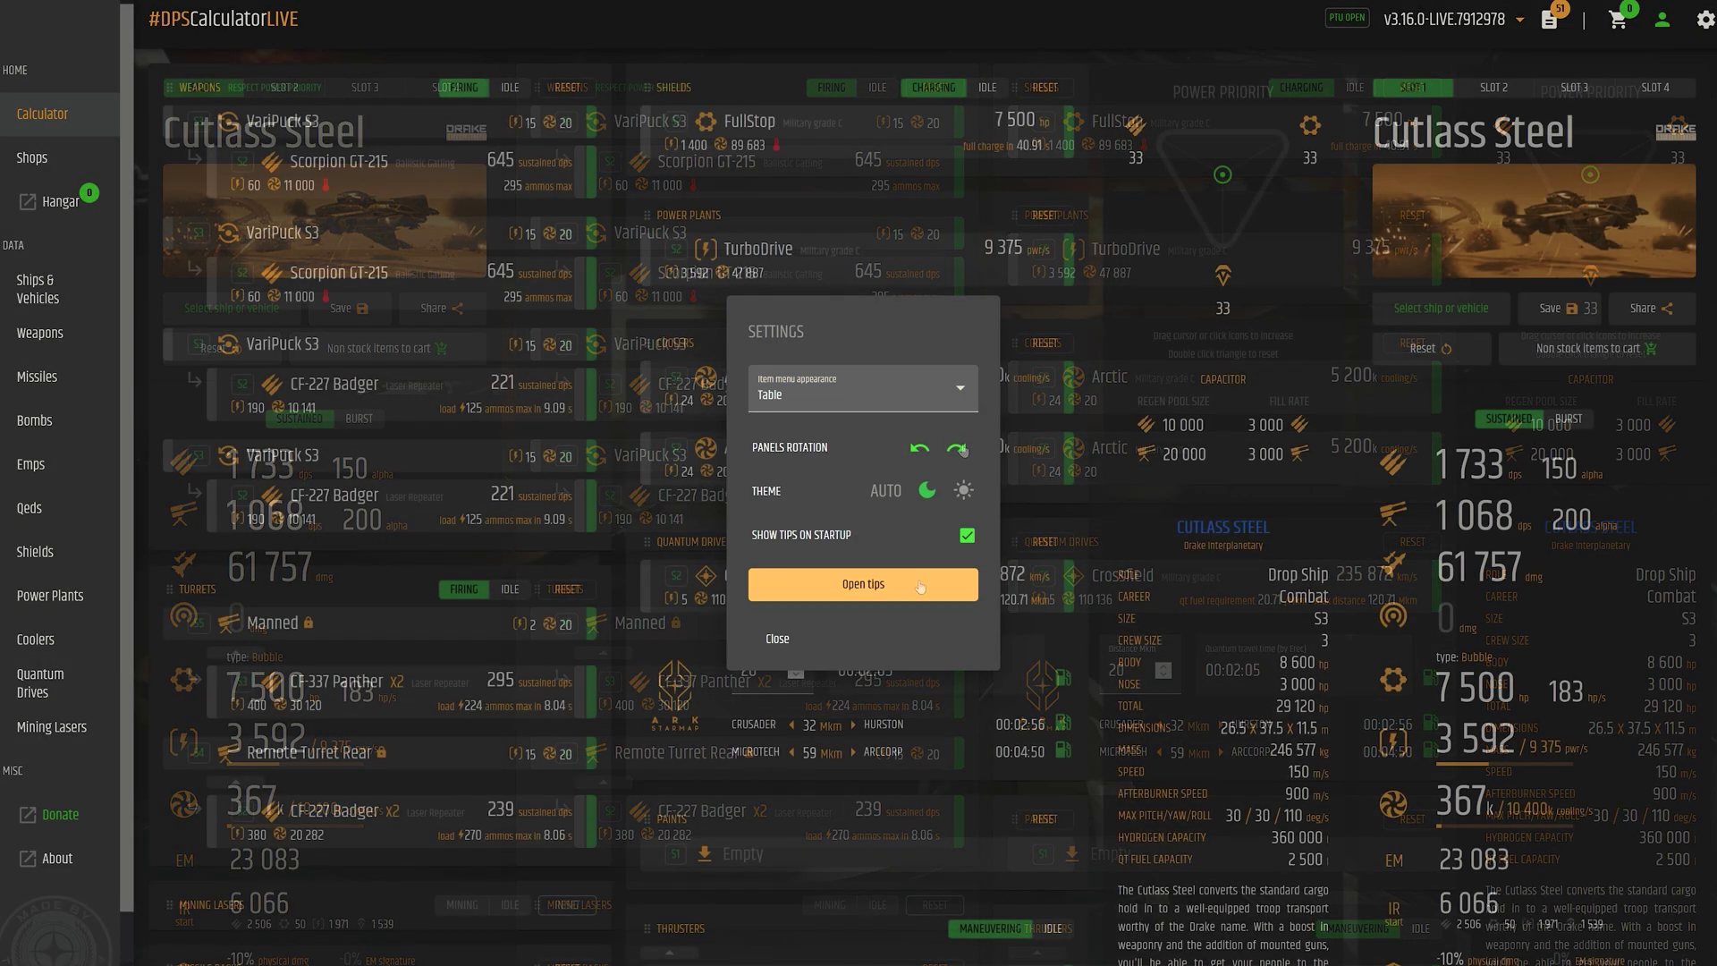
pyautogui.click(777, 638)
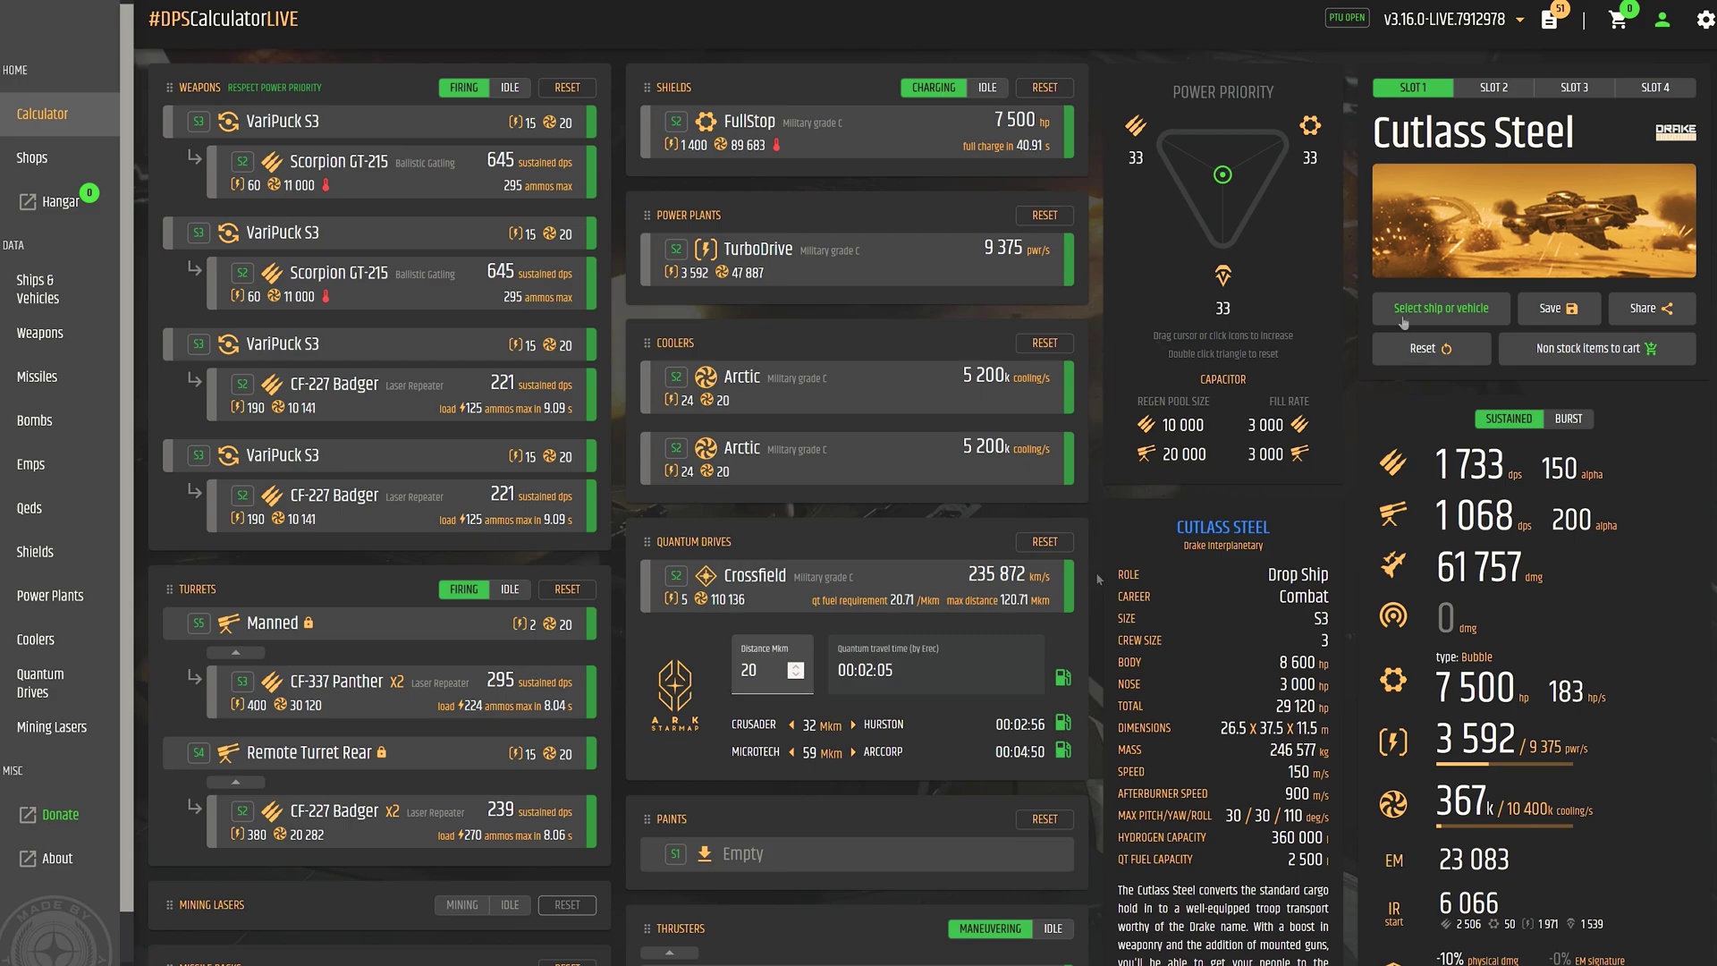
# Load the Anvil F7C-M Super Hornet into the calculator
pyautogui.click(1402, 318)
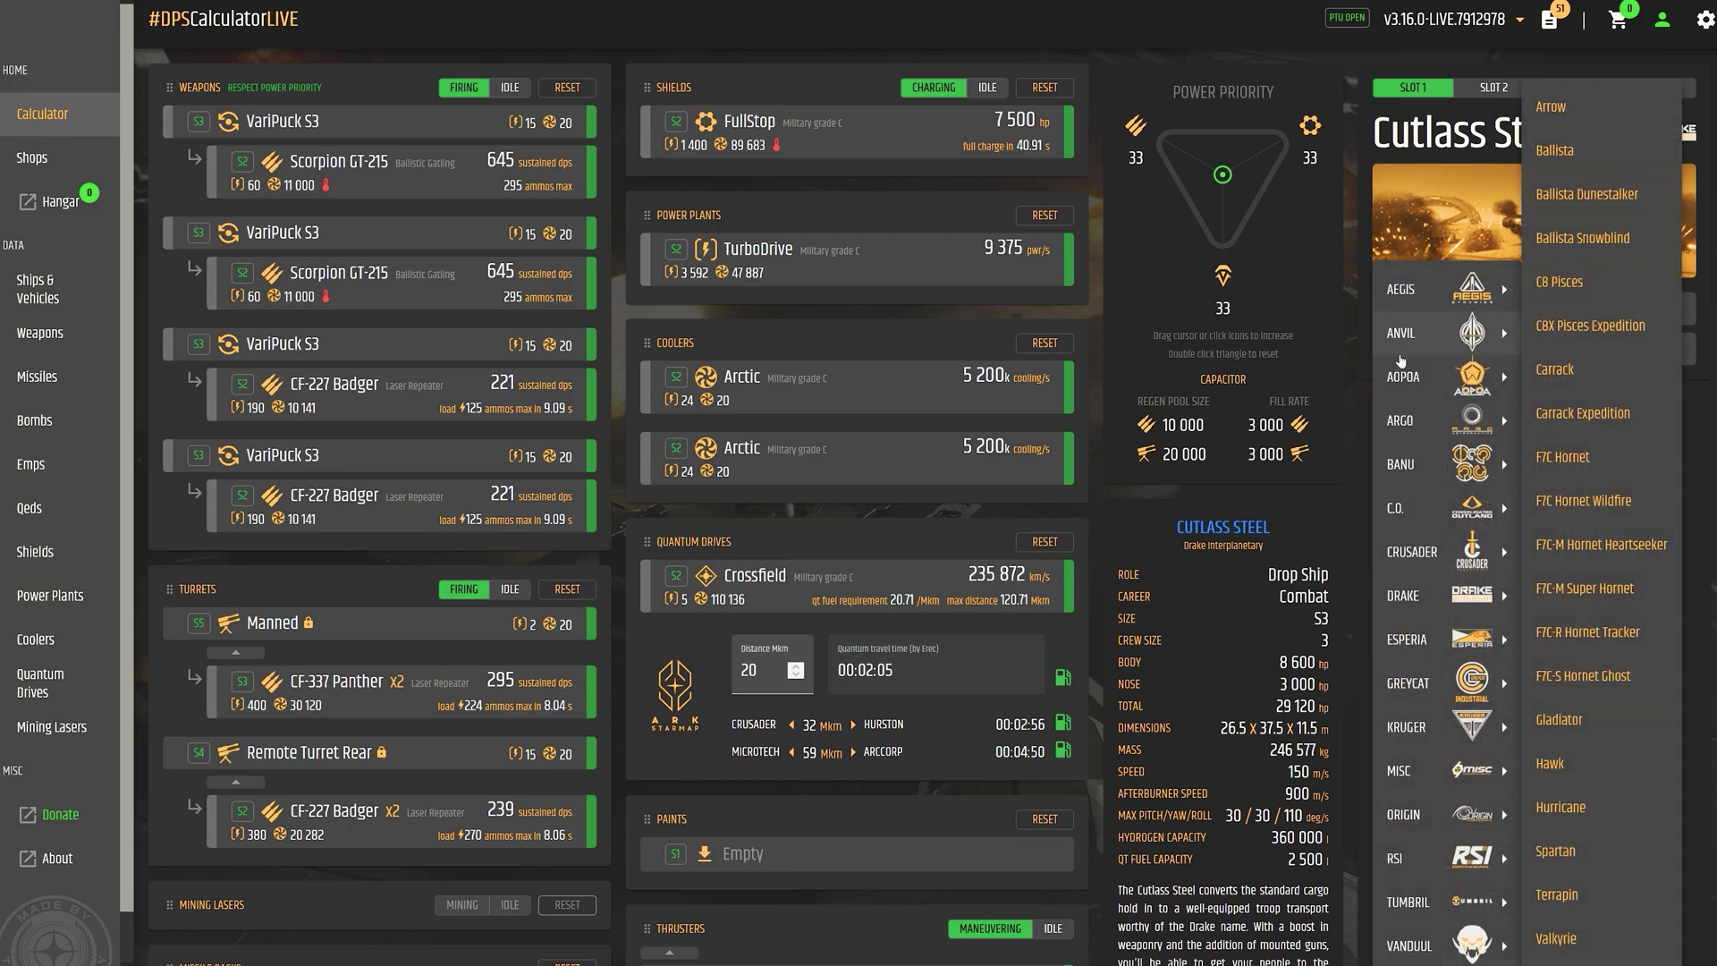
pyautogui.moveTo(1405, 507)
pyautogui.moveTo(1404, 333)
pyautogui.click(1587, 600)
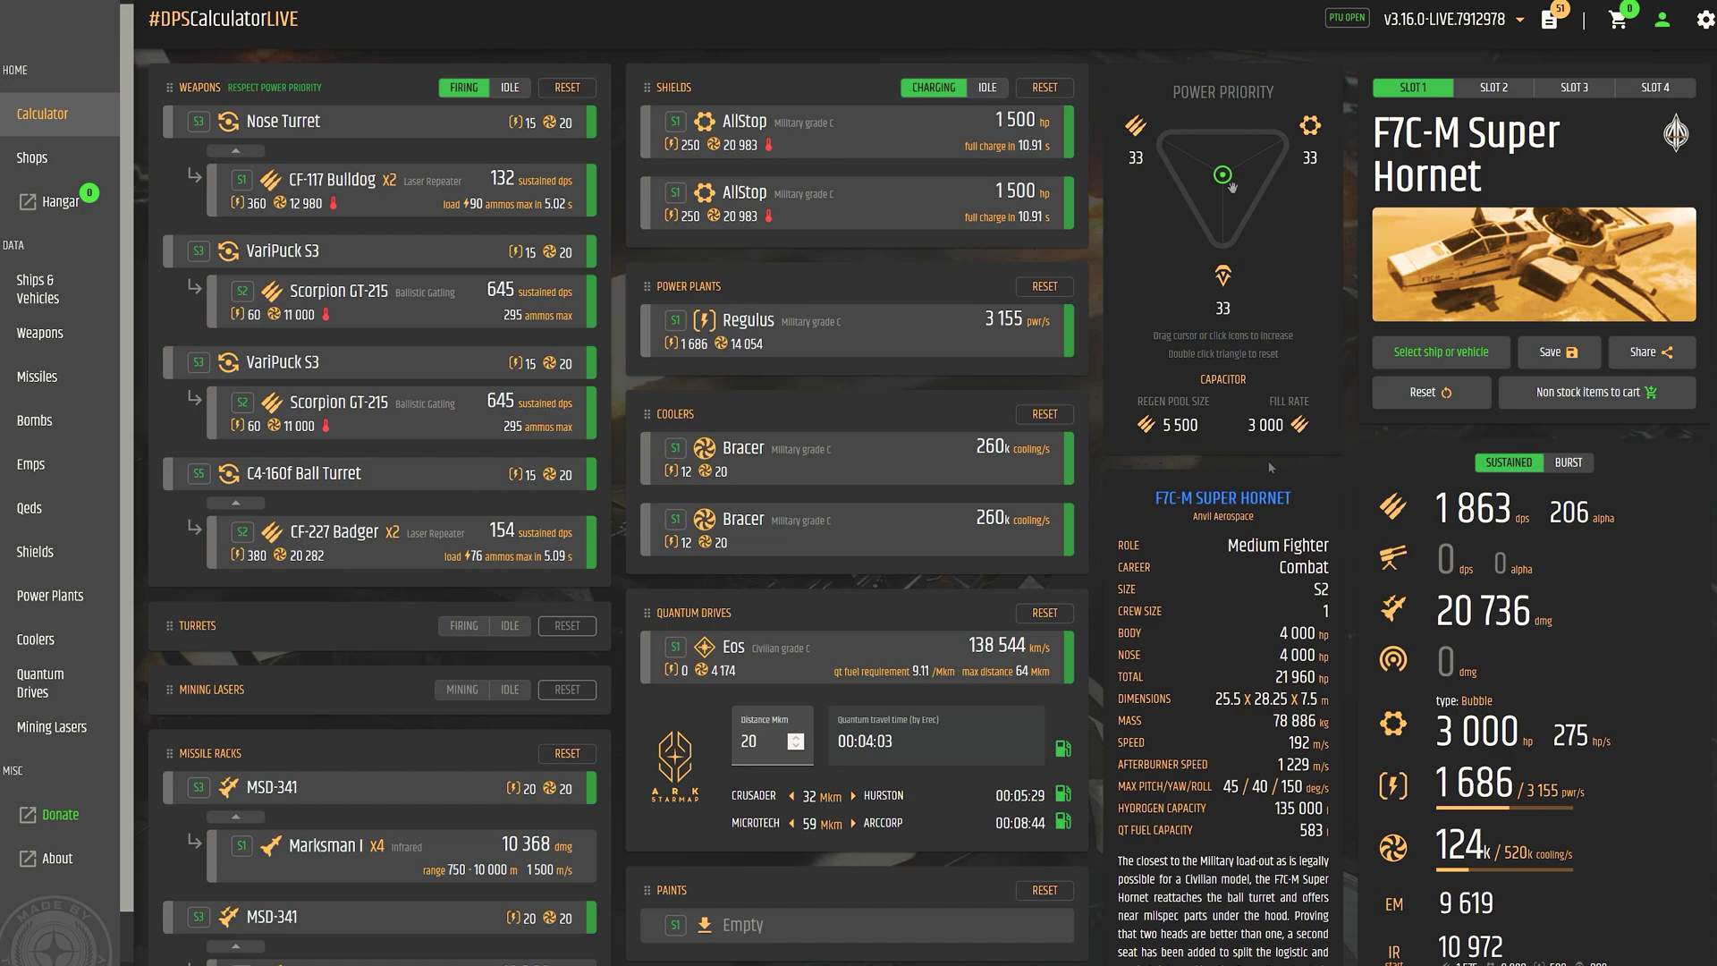
# Try weapon- and shield-heavy power priorities, then reset to an even 33/33/33 split
pyautogui.moveTo(1231, 187); pyautogui.dragTo(1233, 188)
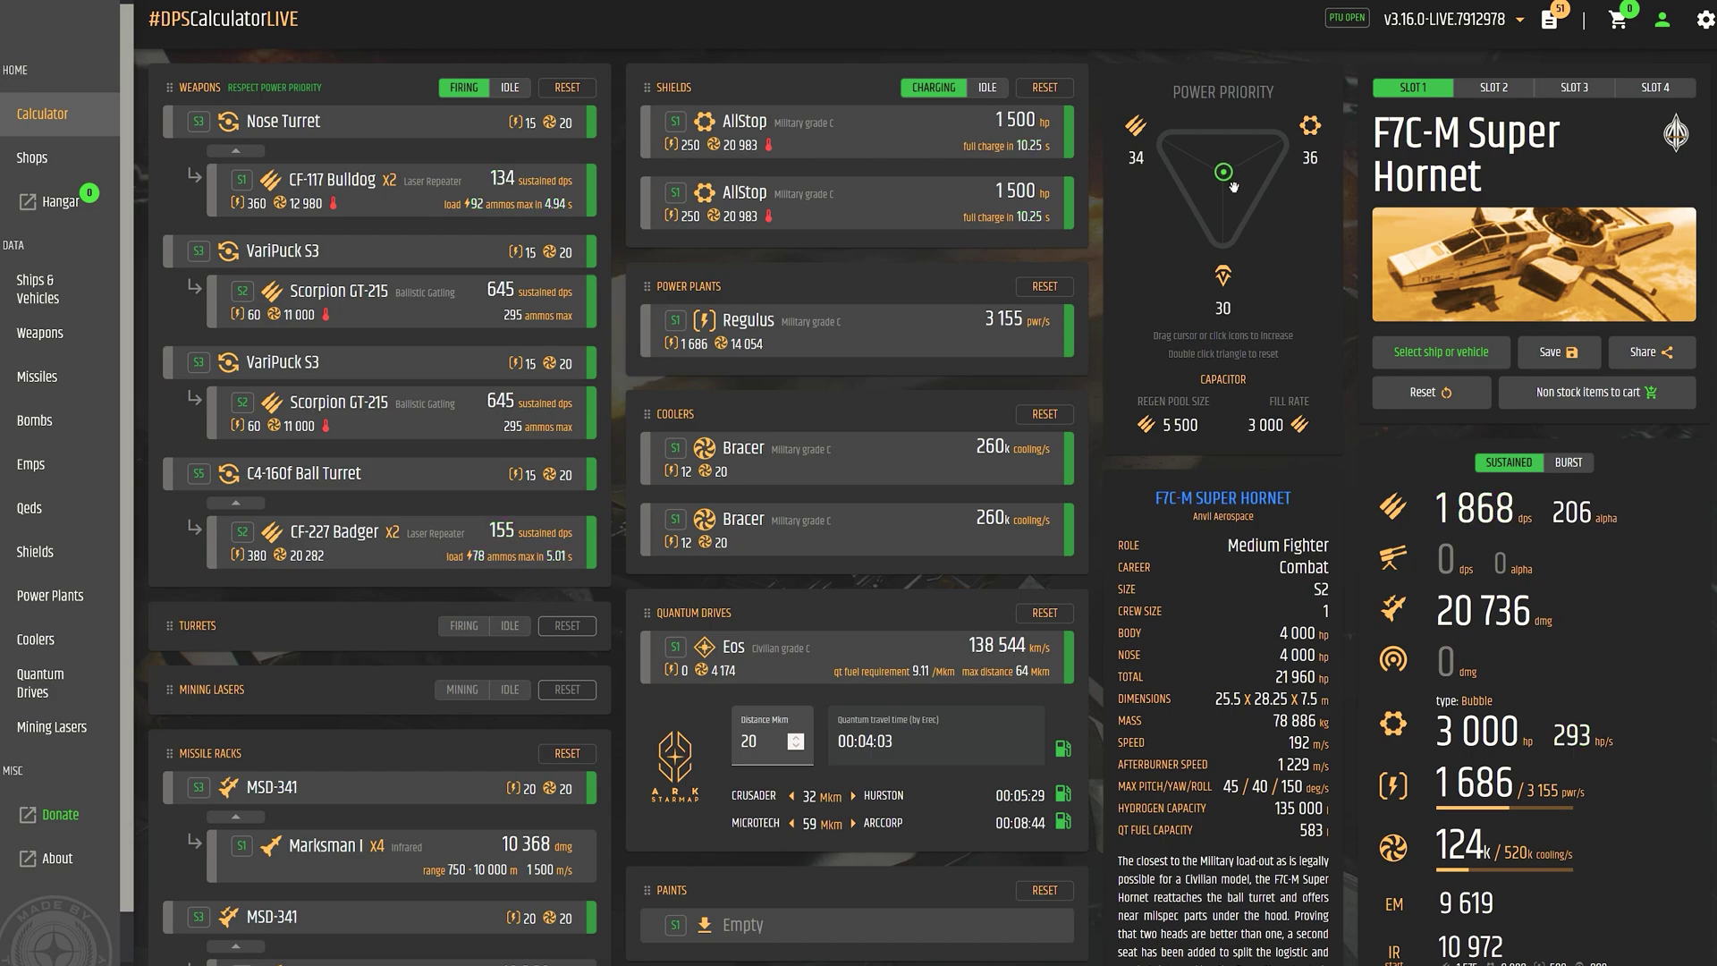
pyautogui.doubleClick(1234, 187)
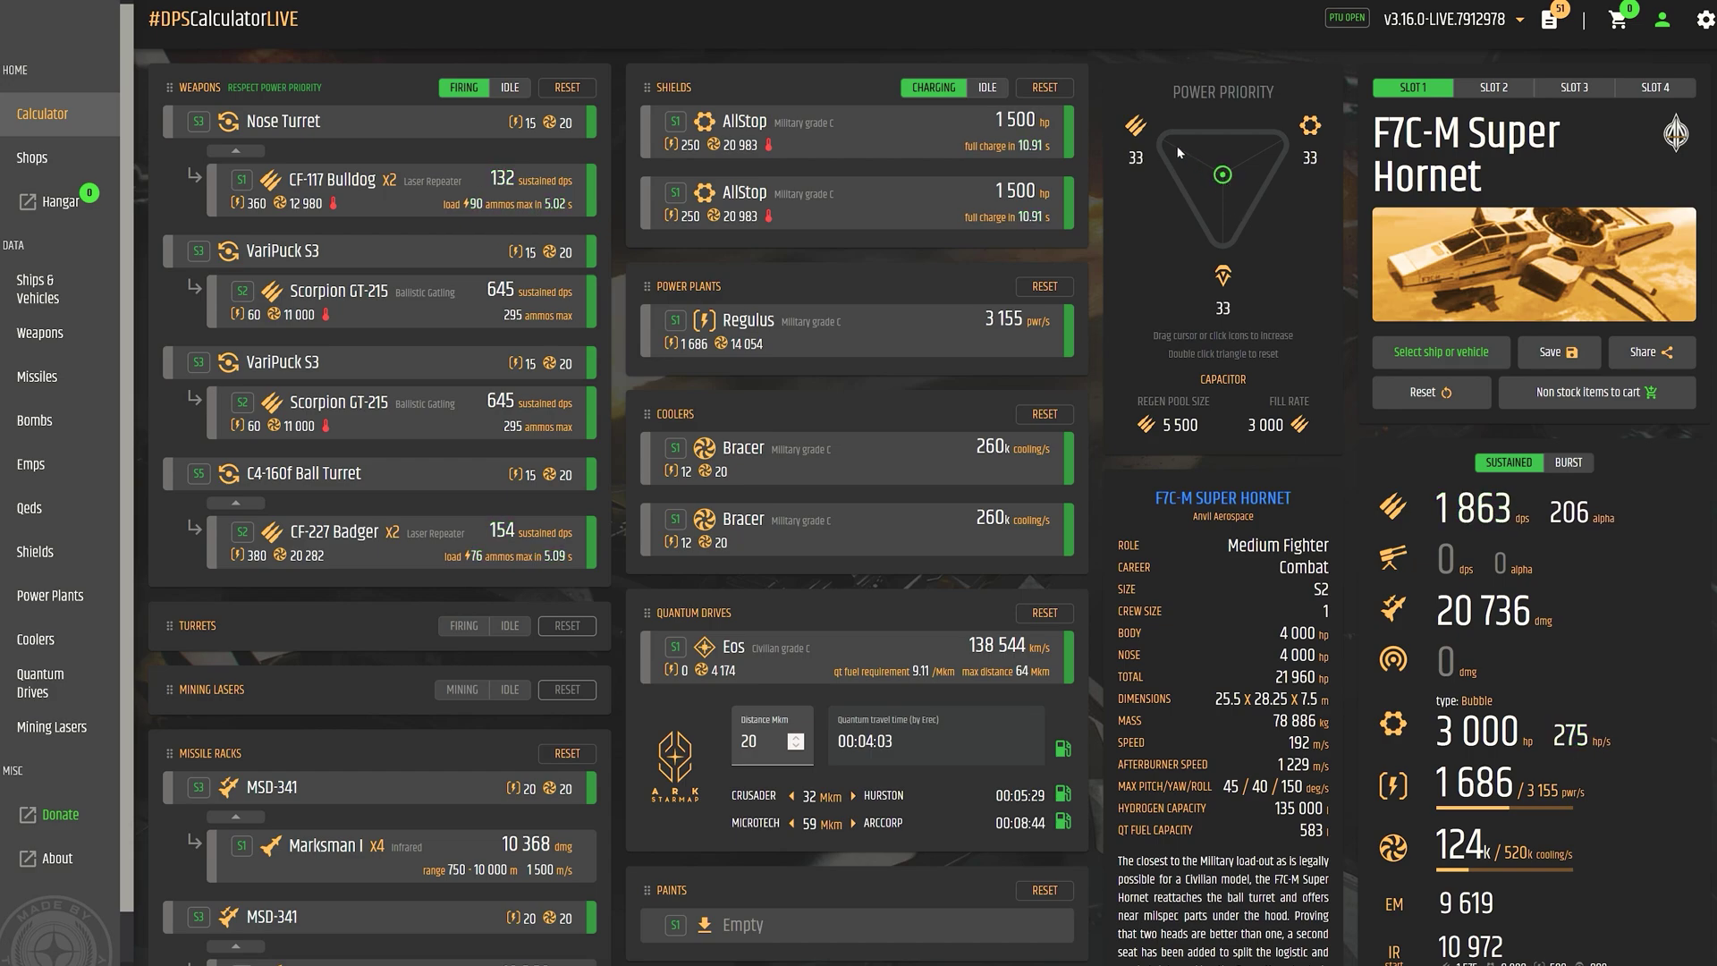
pyautogui.click(1148, 132)
pyautogui.click(1308, 128)
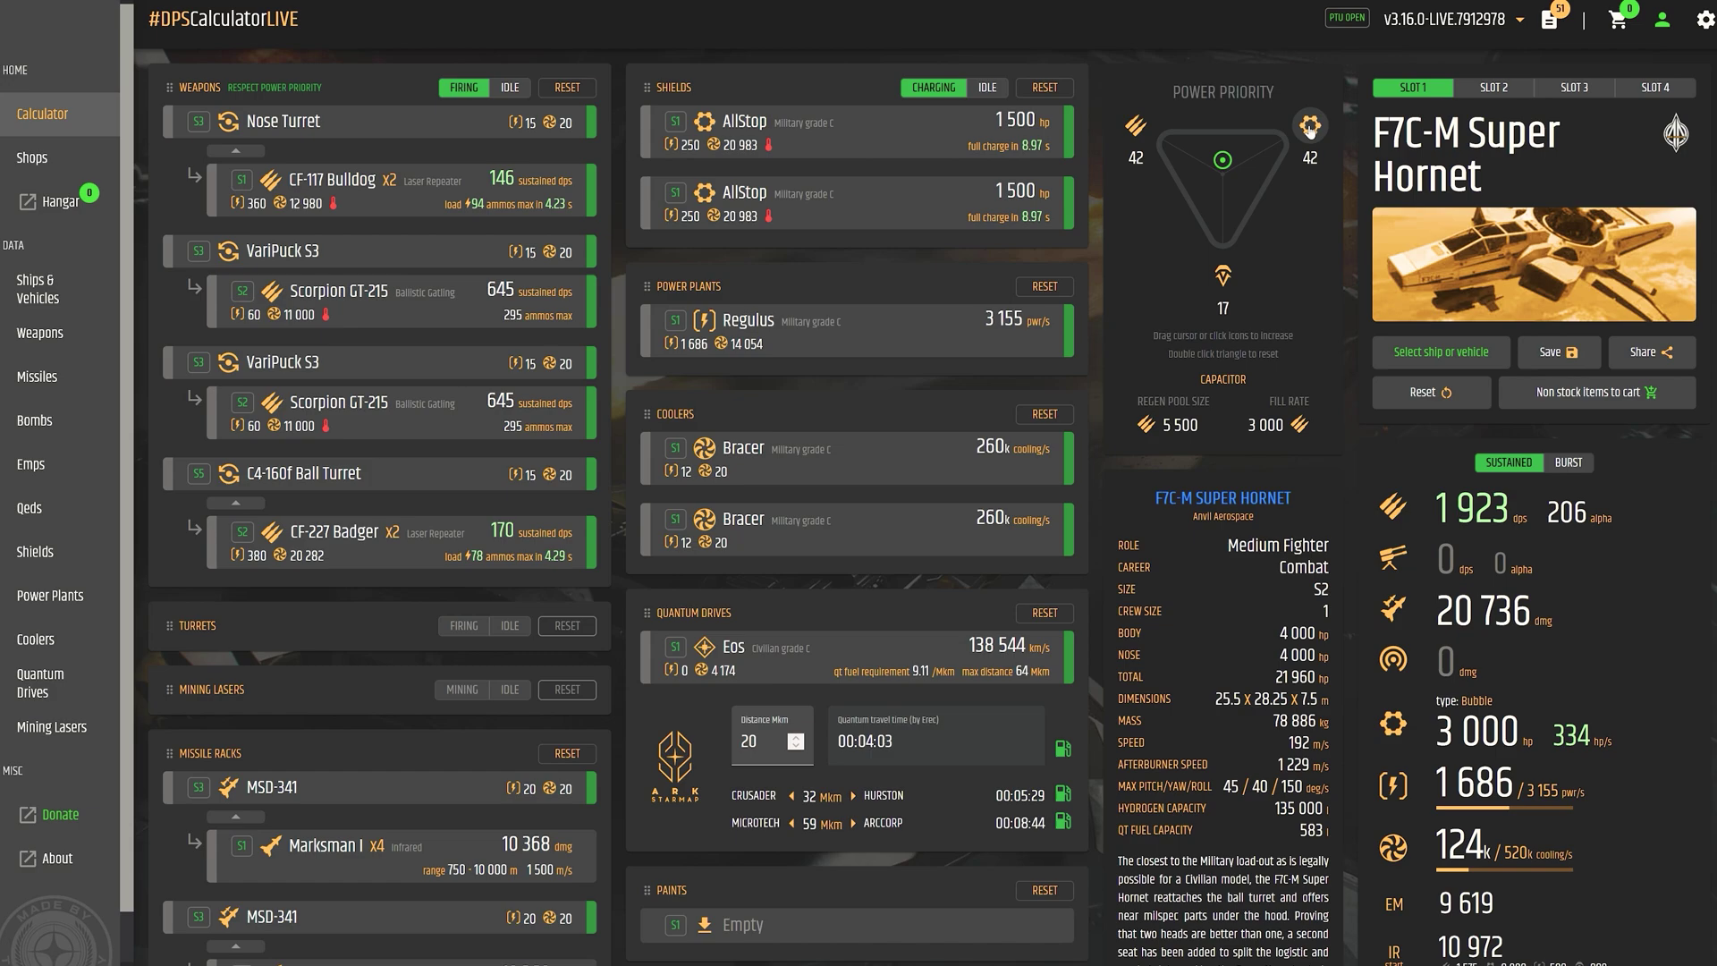
pyautogui.doubleClick(1234, 268)
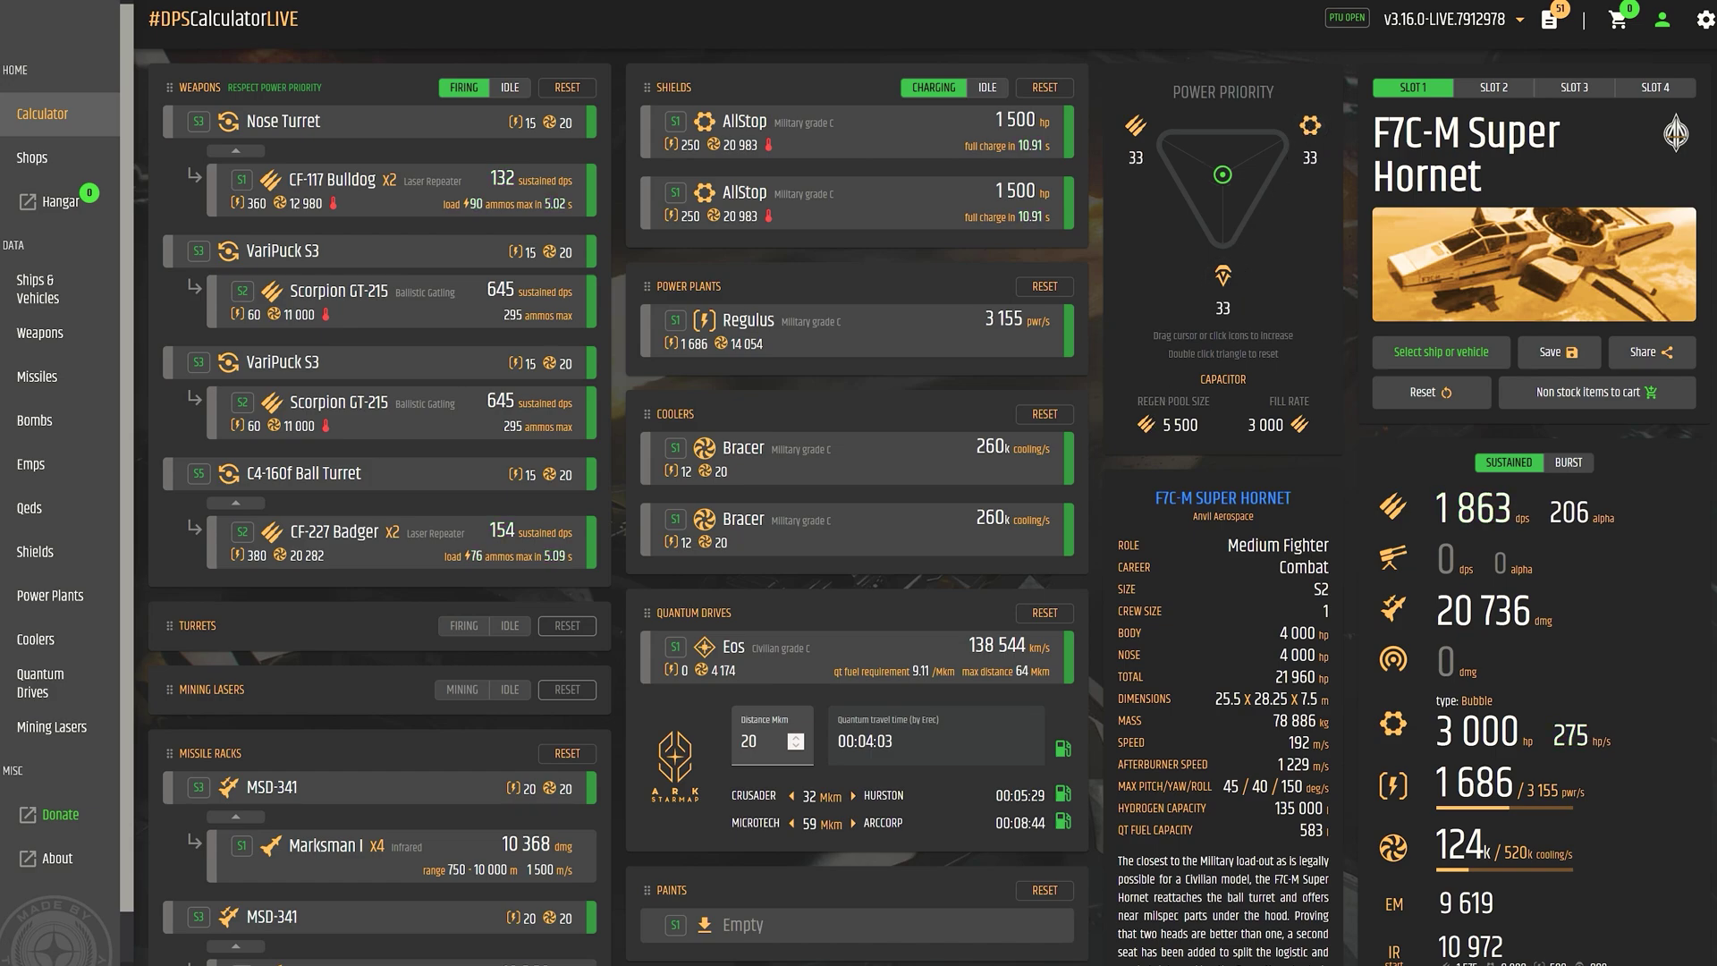
pyautogui.click(206, 122)
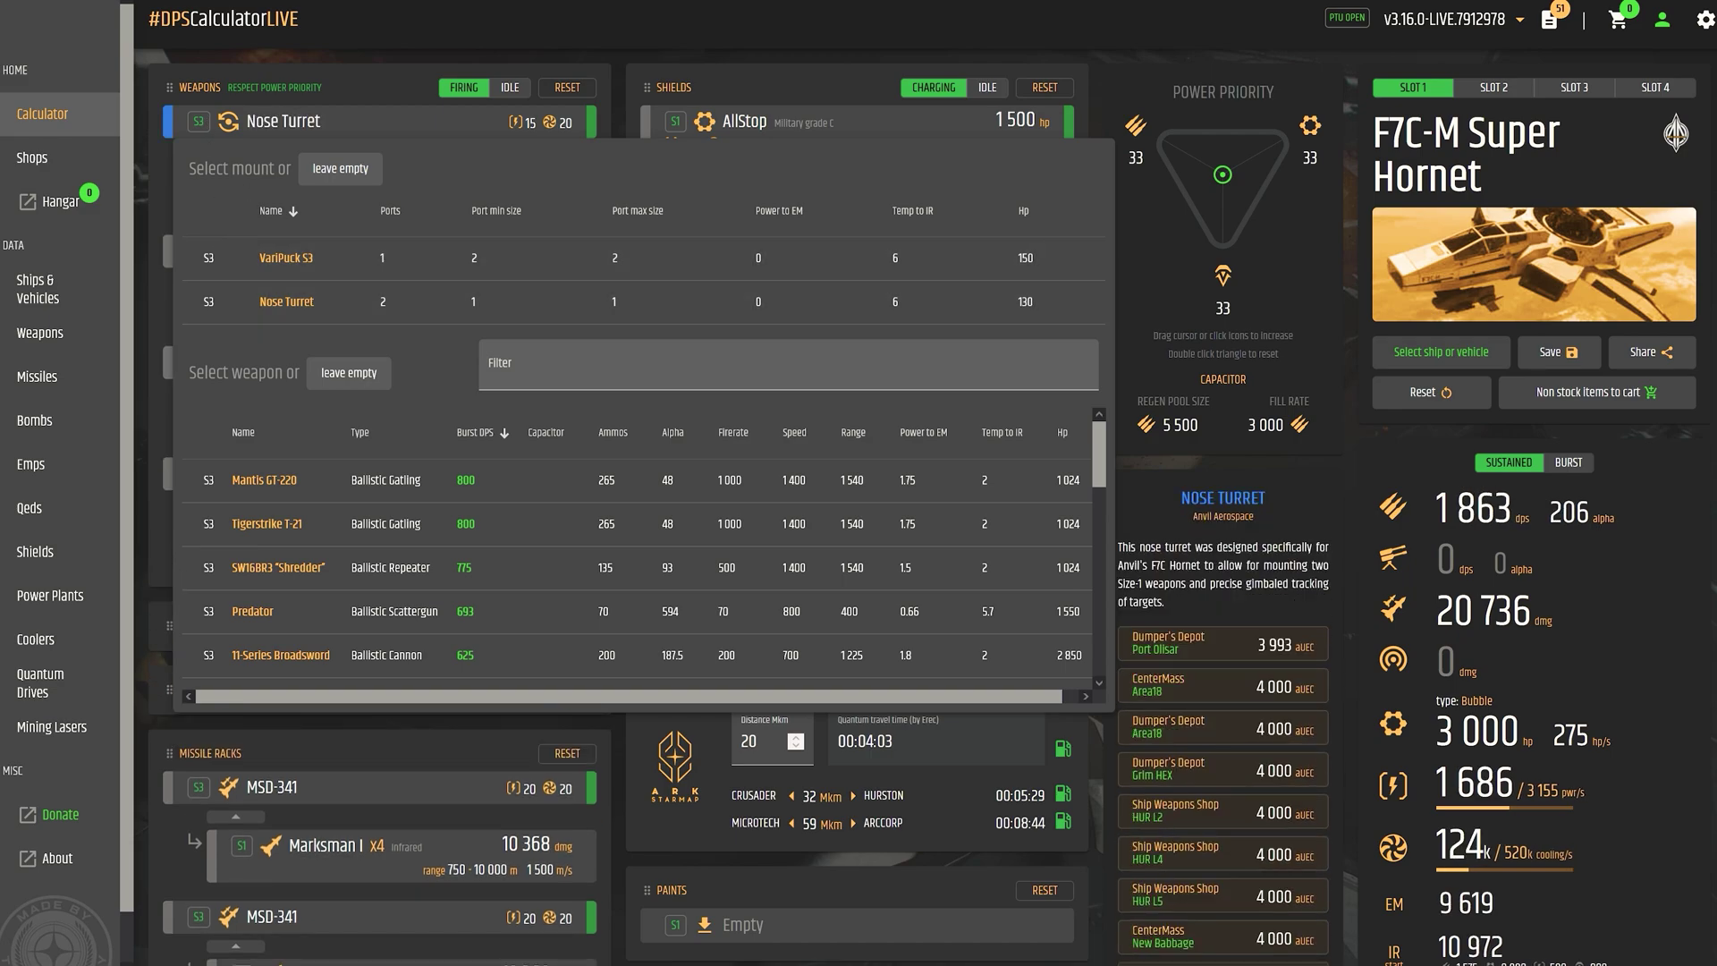
# Swap the nose mount to a VariPuck S3 and fit an M5A laser cannon
pyautogui.click(402, 261)
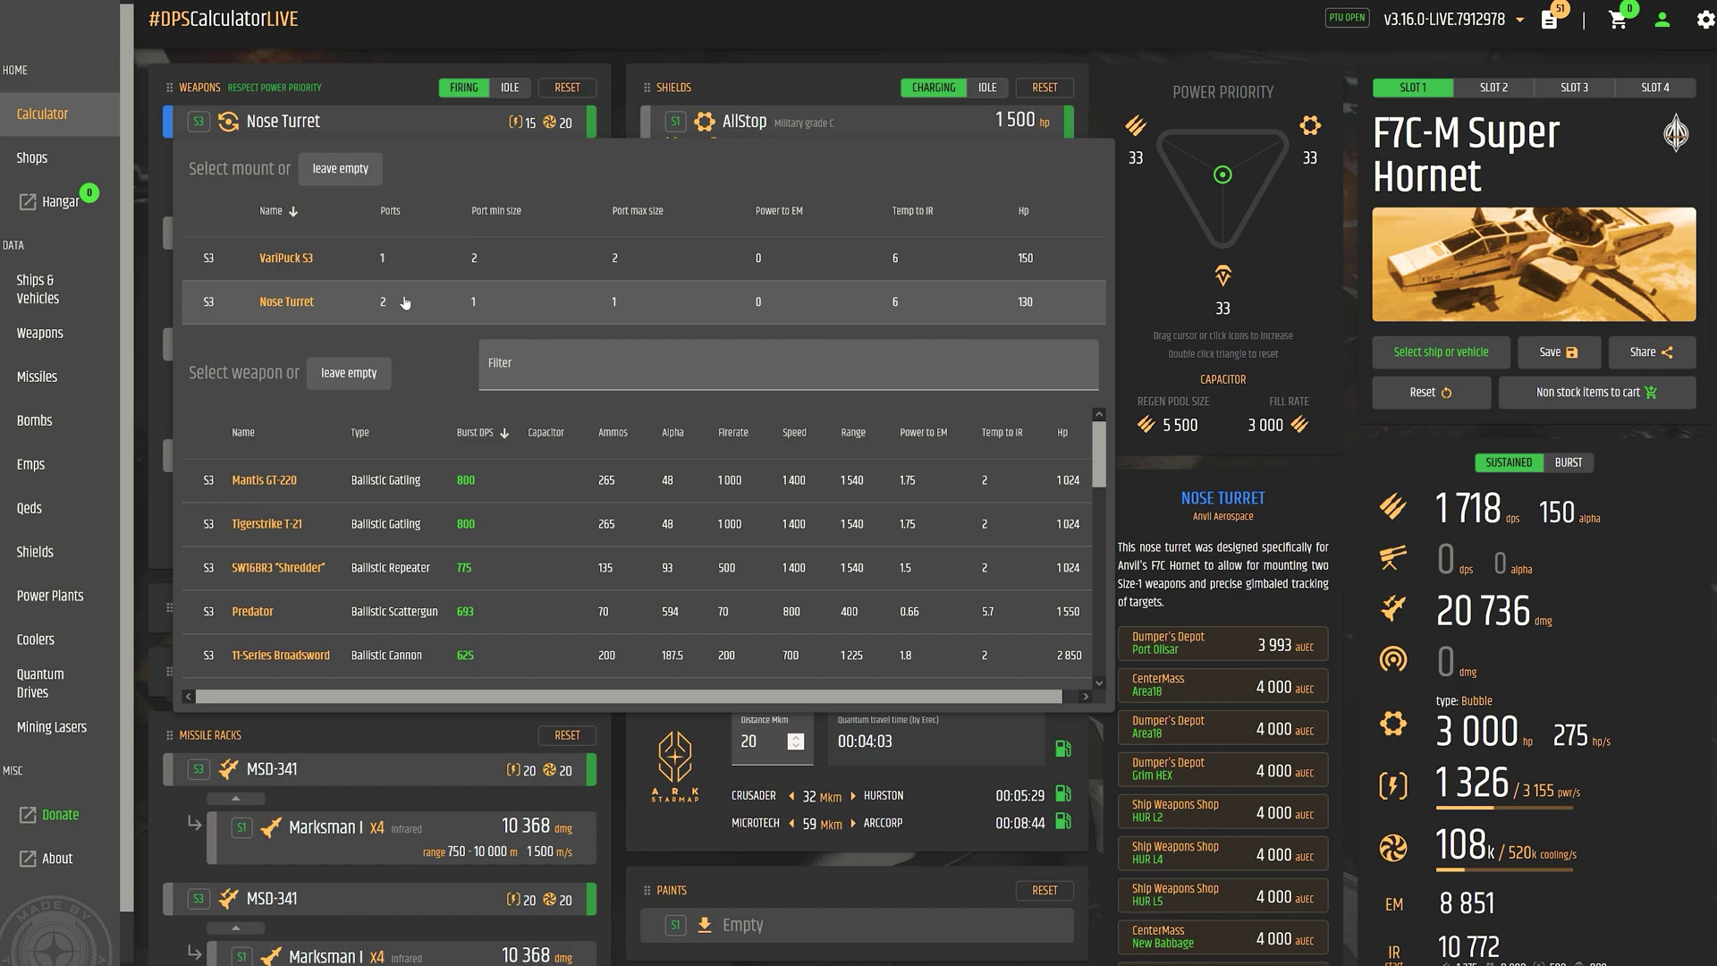
pyautogui.click(315, 482)
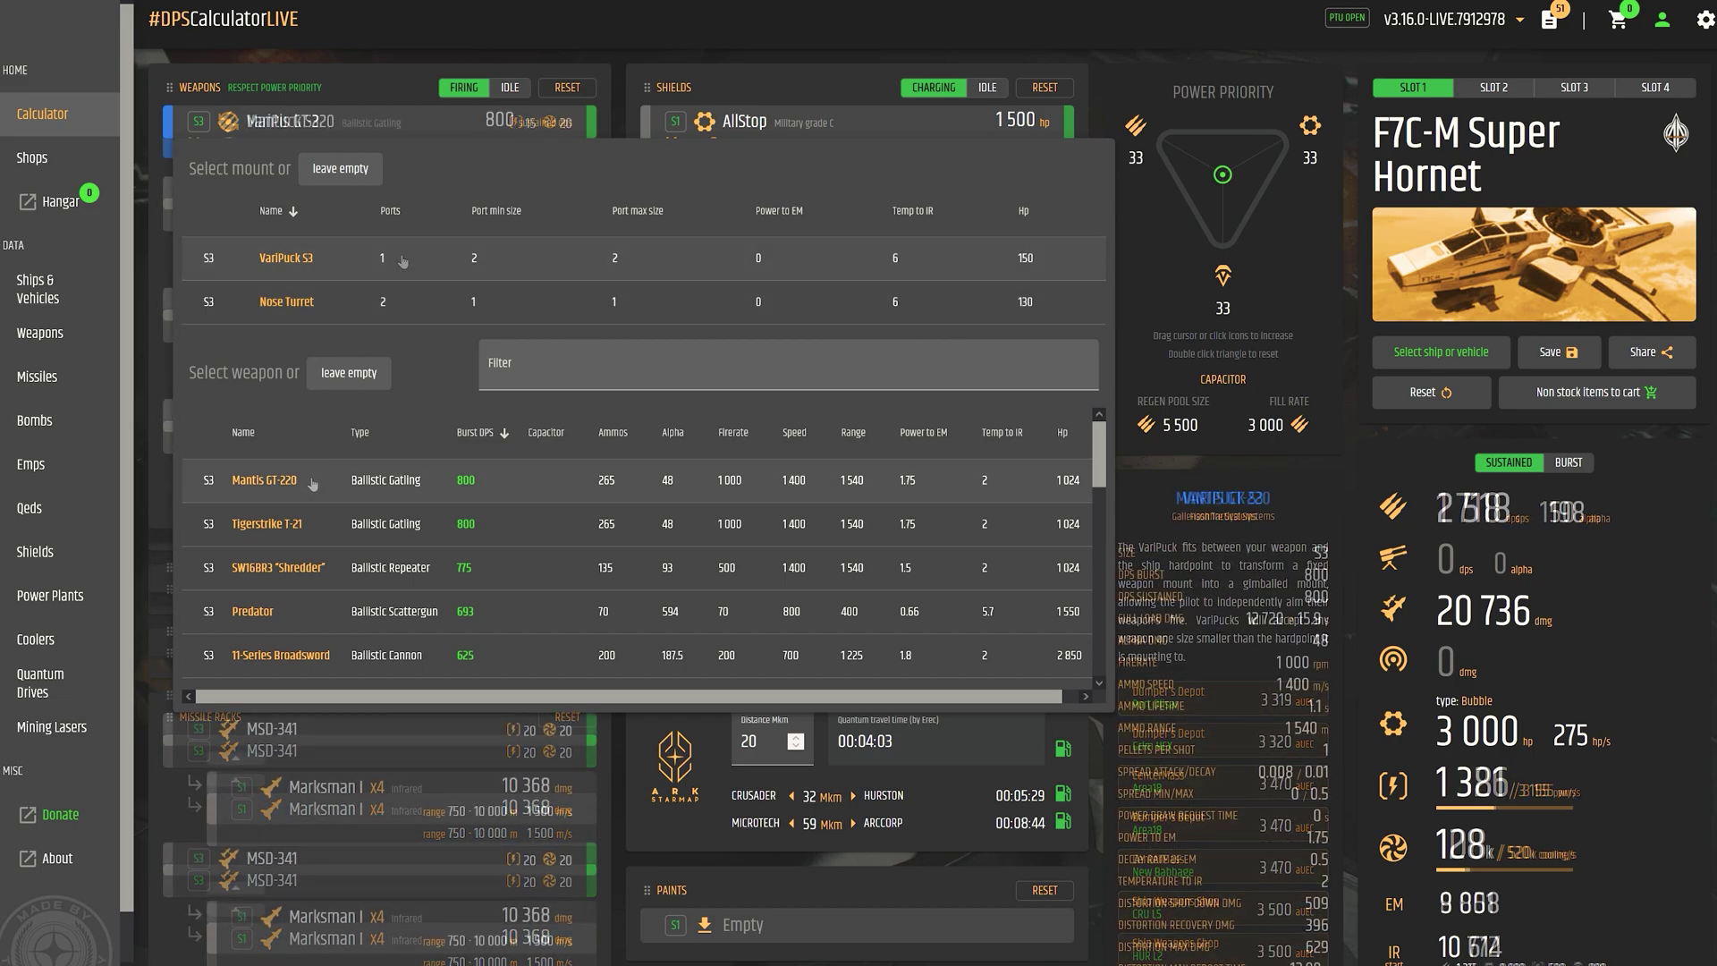
pyautogui.scroll(-3, 315, 487)
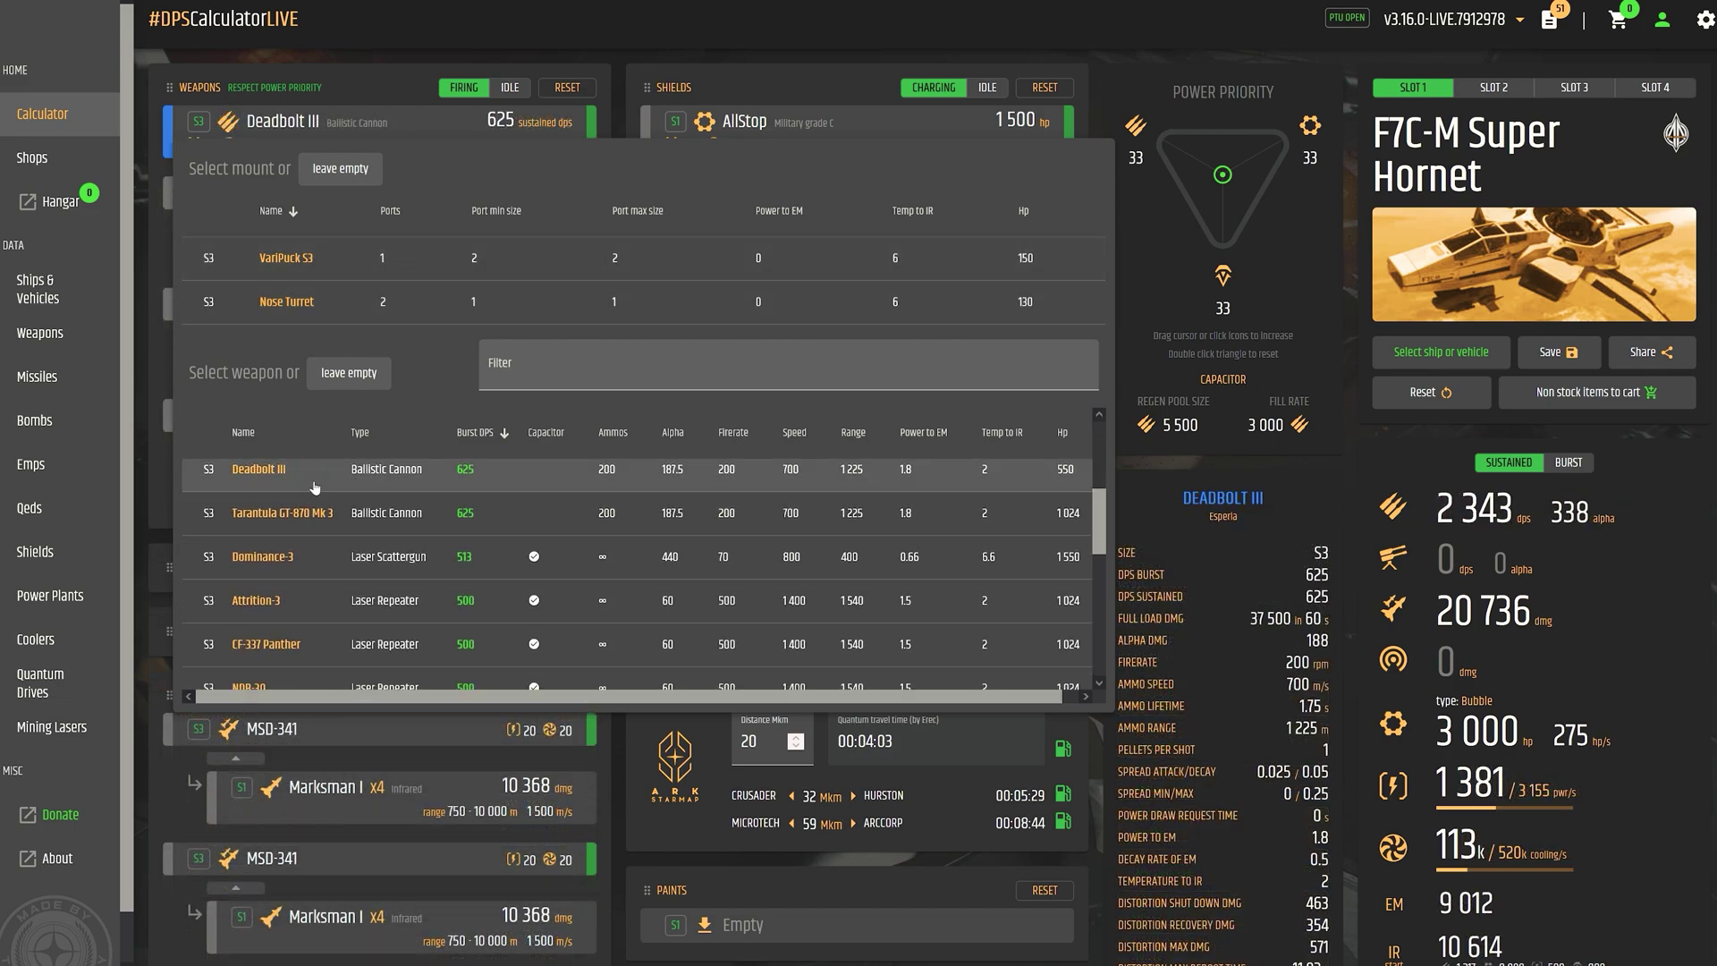
pyautogui.scroll(3, 317, 489)
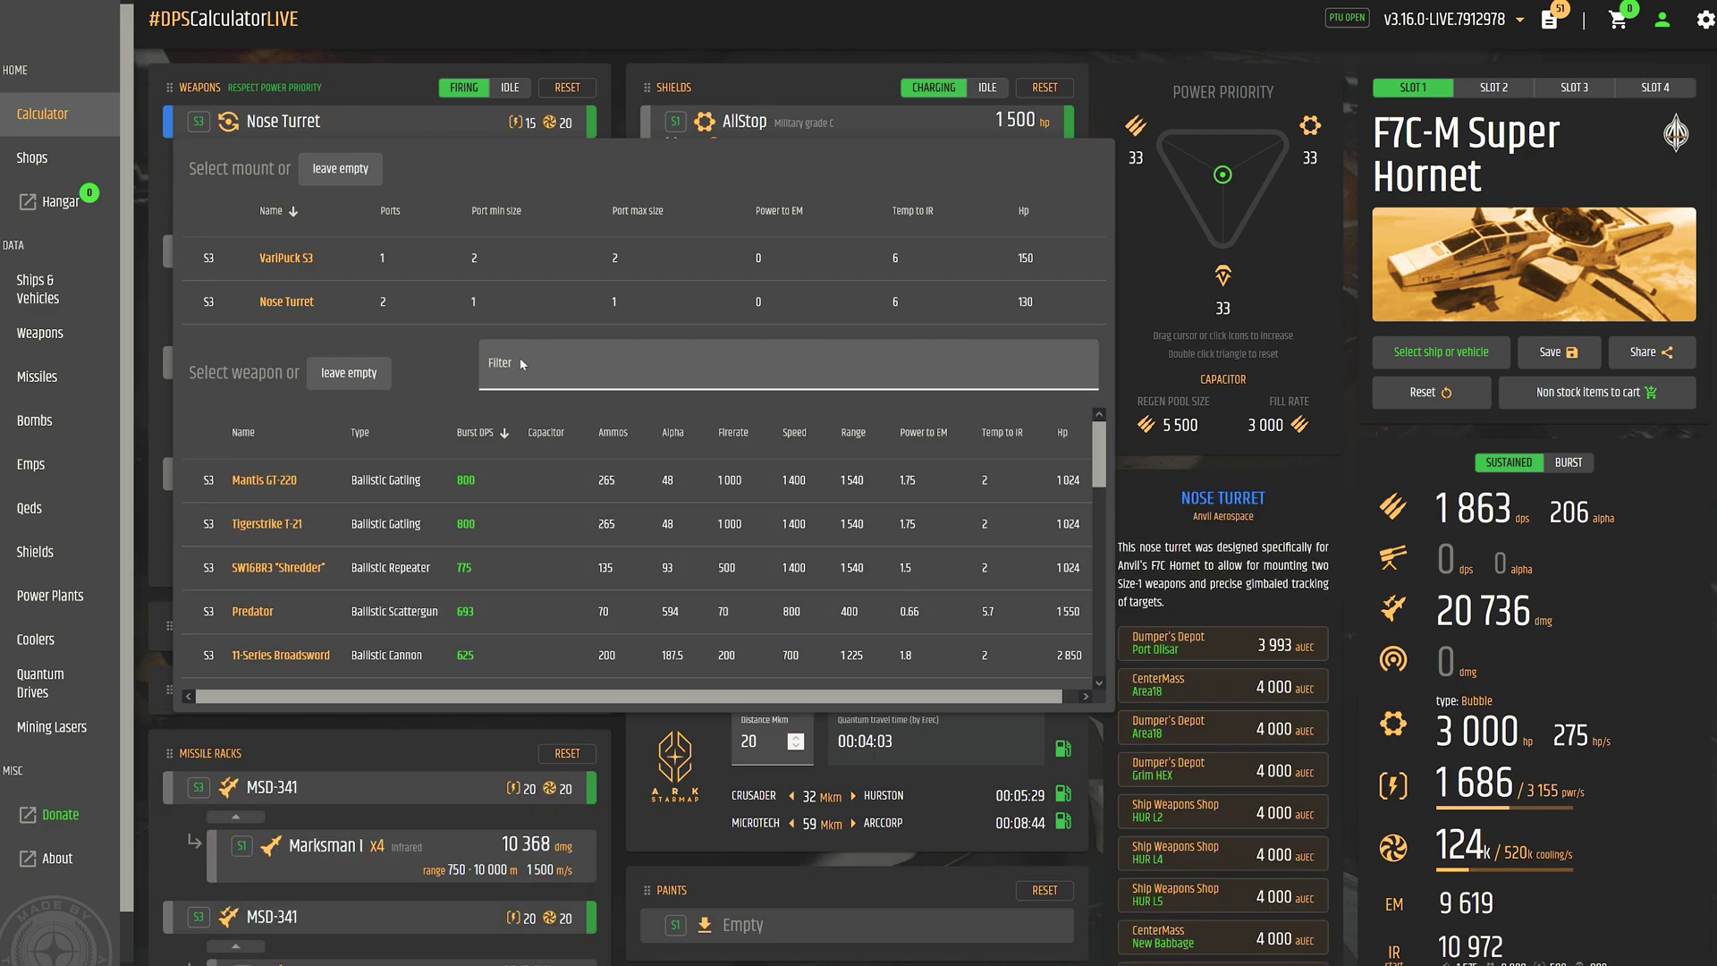
pyautogui.click(626, 362)
pyautogui.write('can')
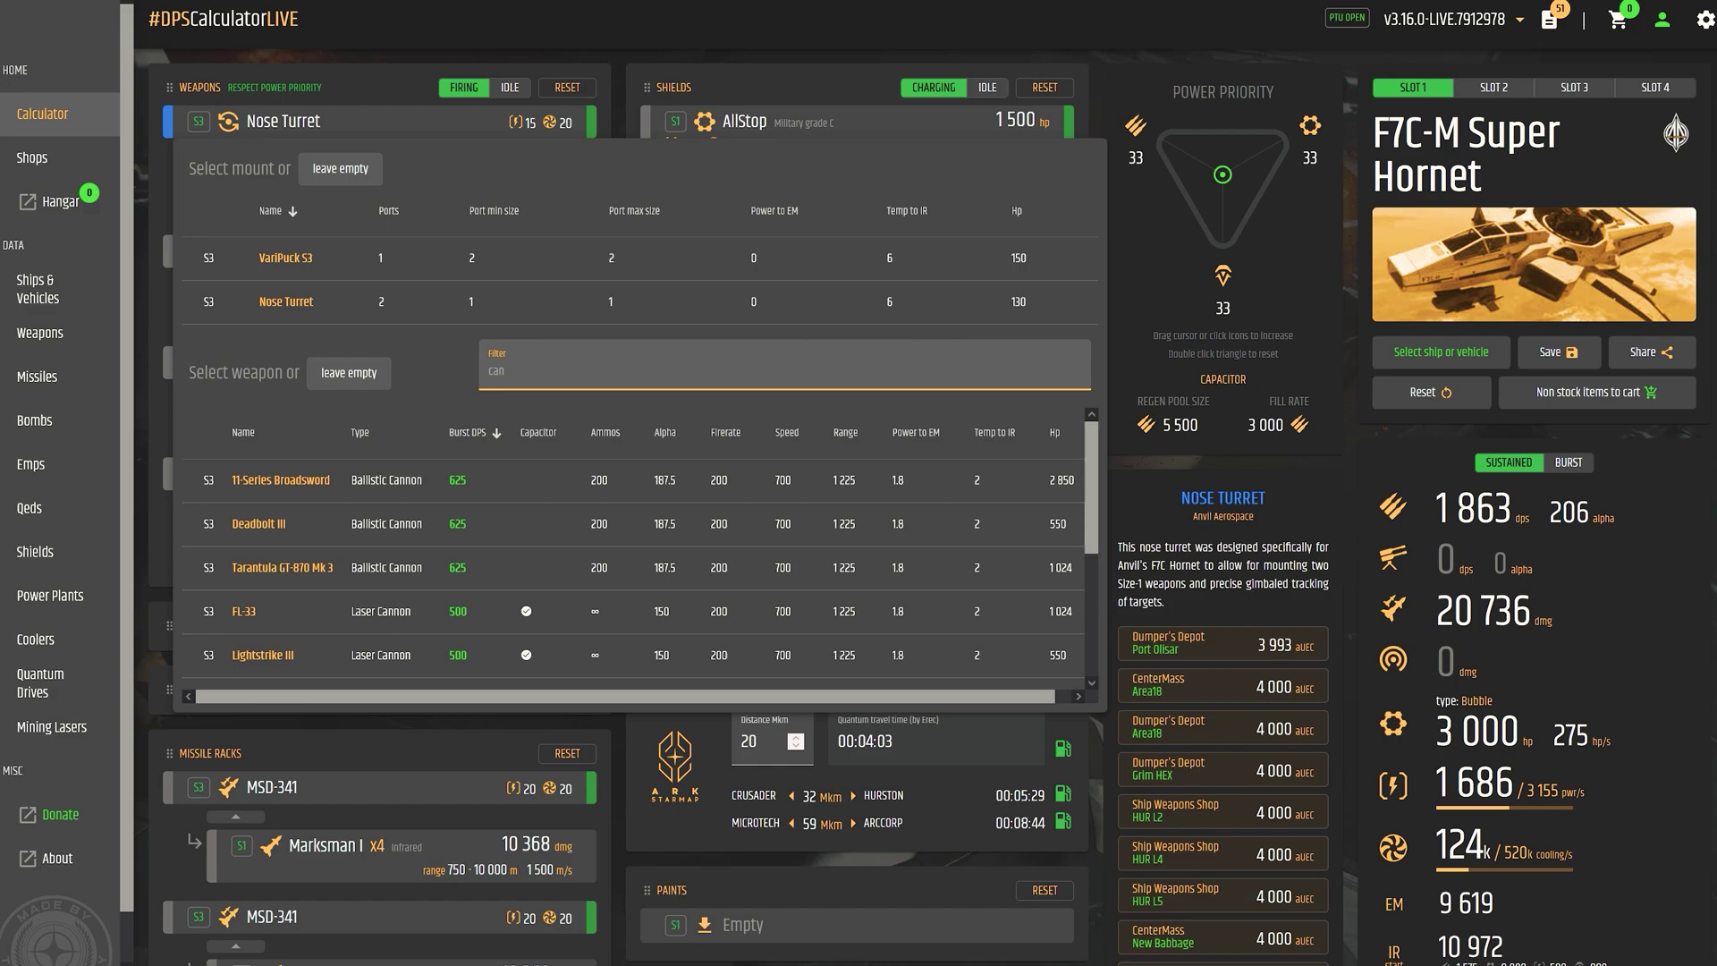
pyautogui.write('no')
pyautogui.click(490, 386)
pyautogui.write('laser')
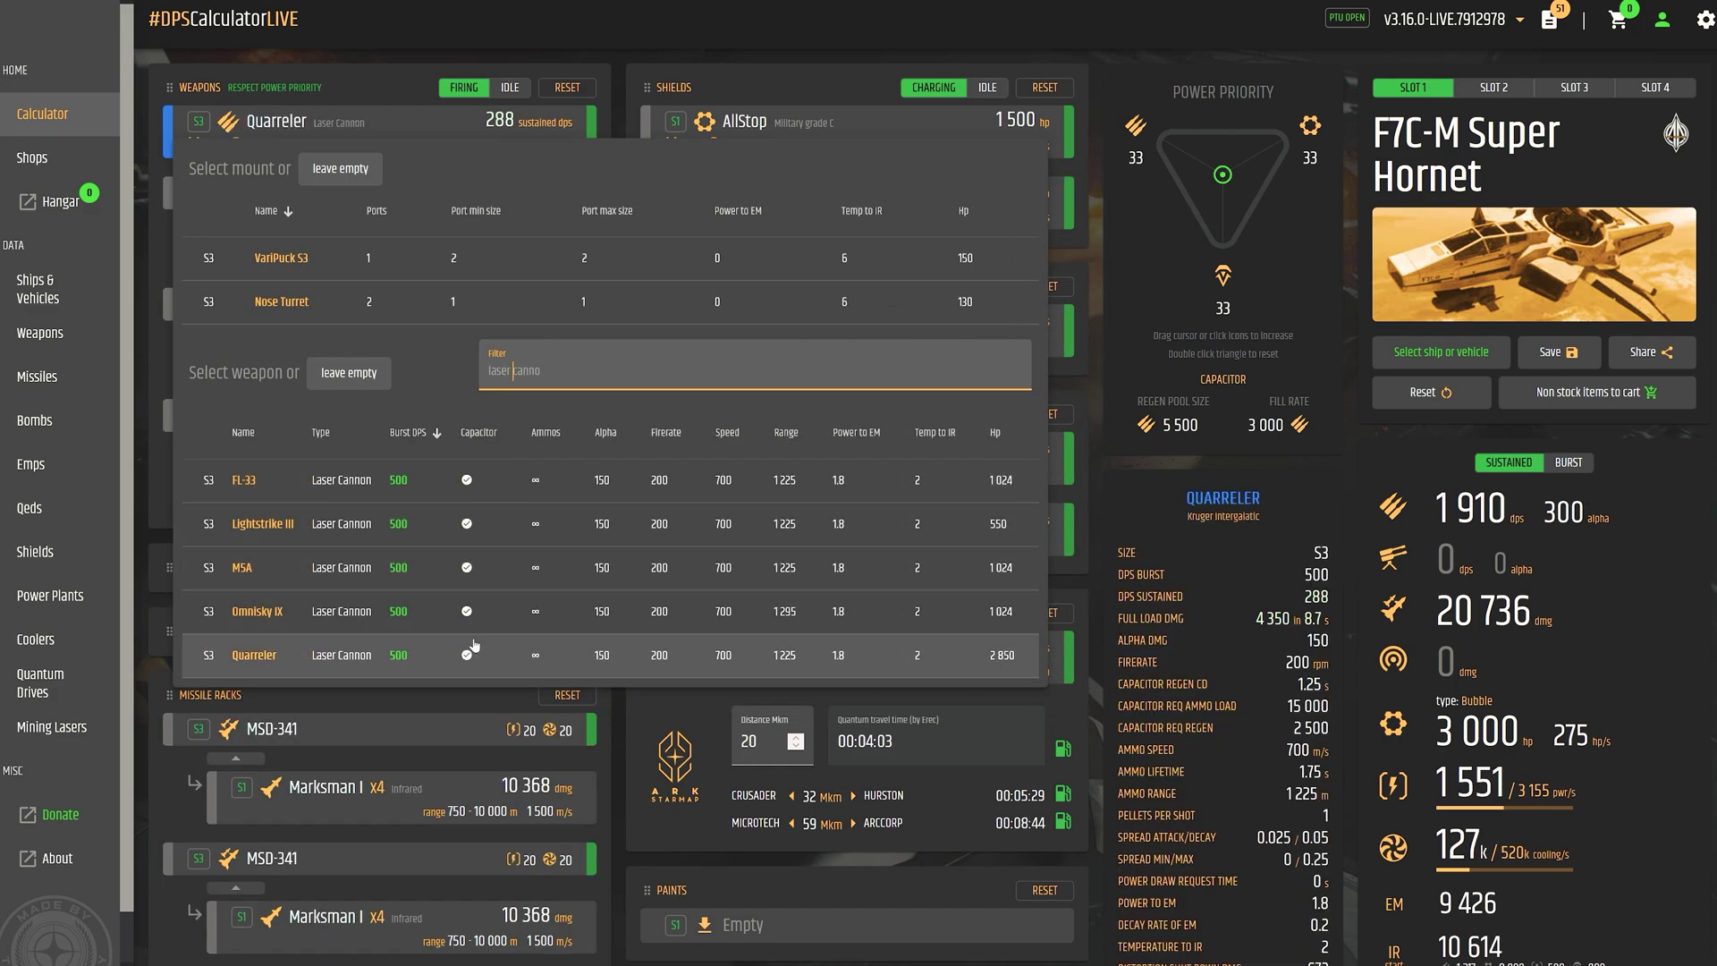
pyautogui.click(284, 574)
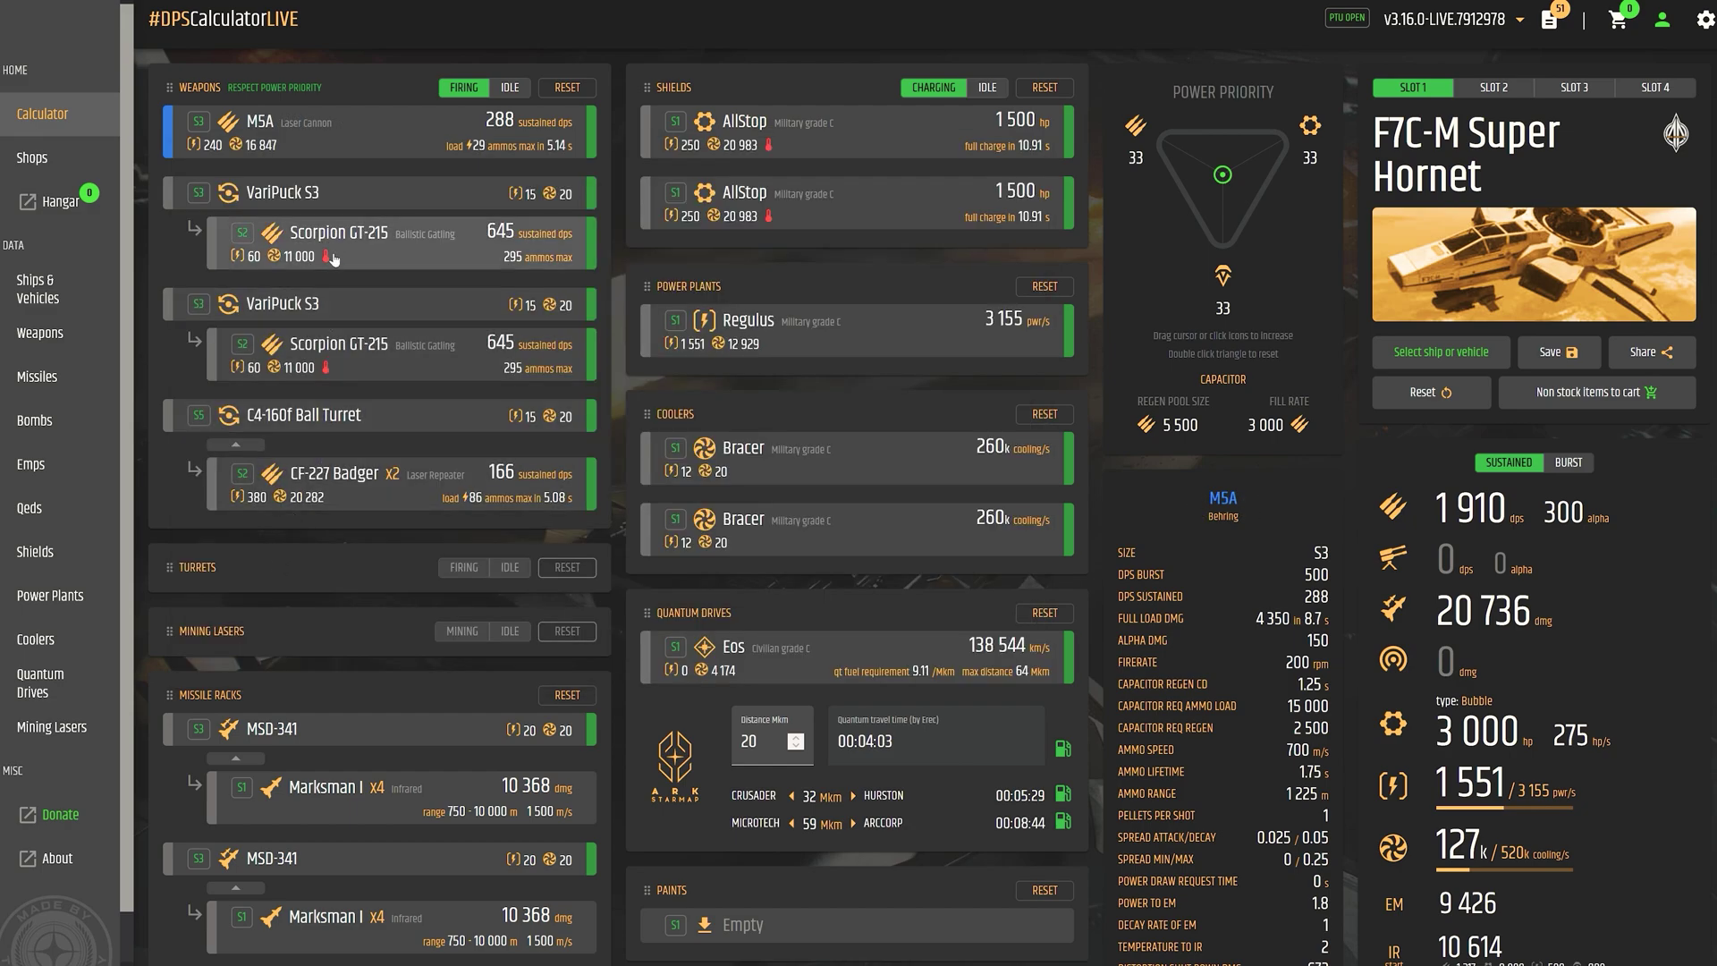
# Fit M5A laser cannons in the second and third VariPuck S3 hardpoints
pyautogui.click(197, 194)
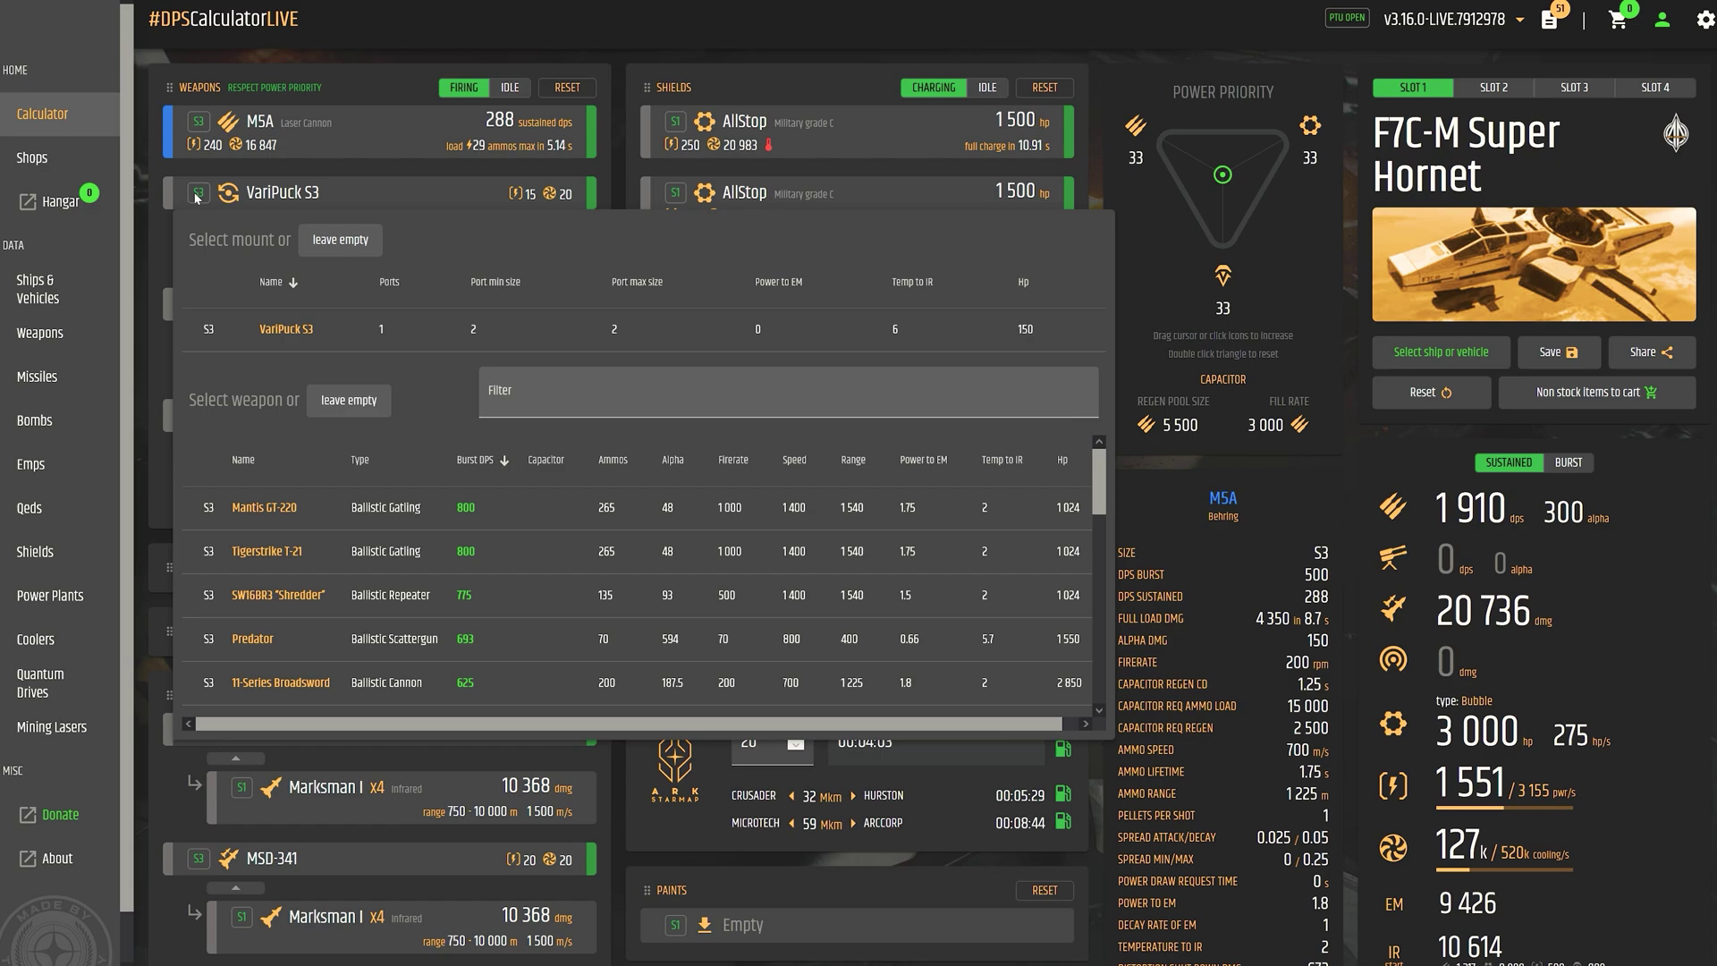
pyautogui.scroll(-3, 308, 573)
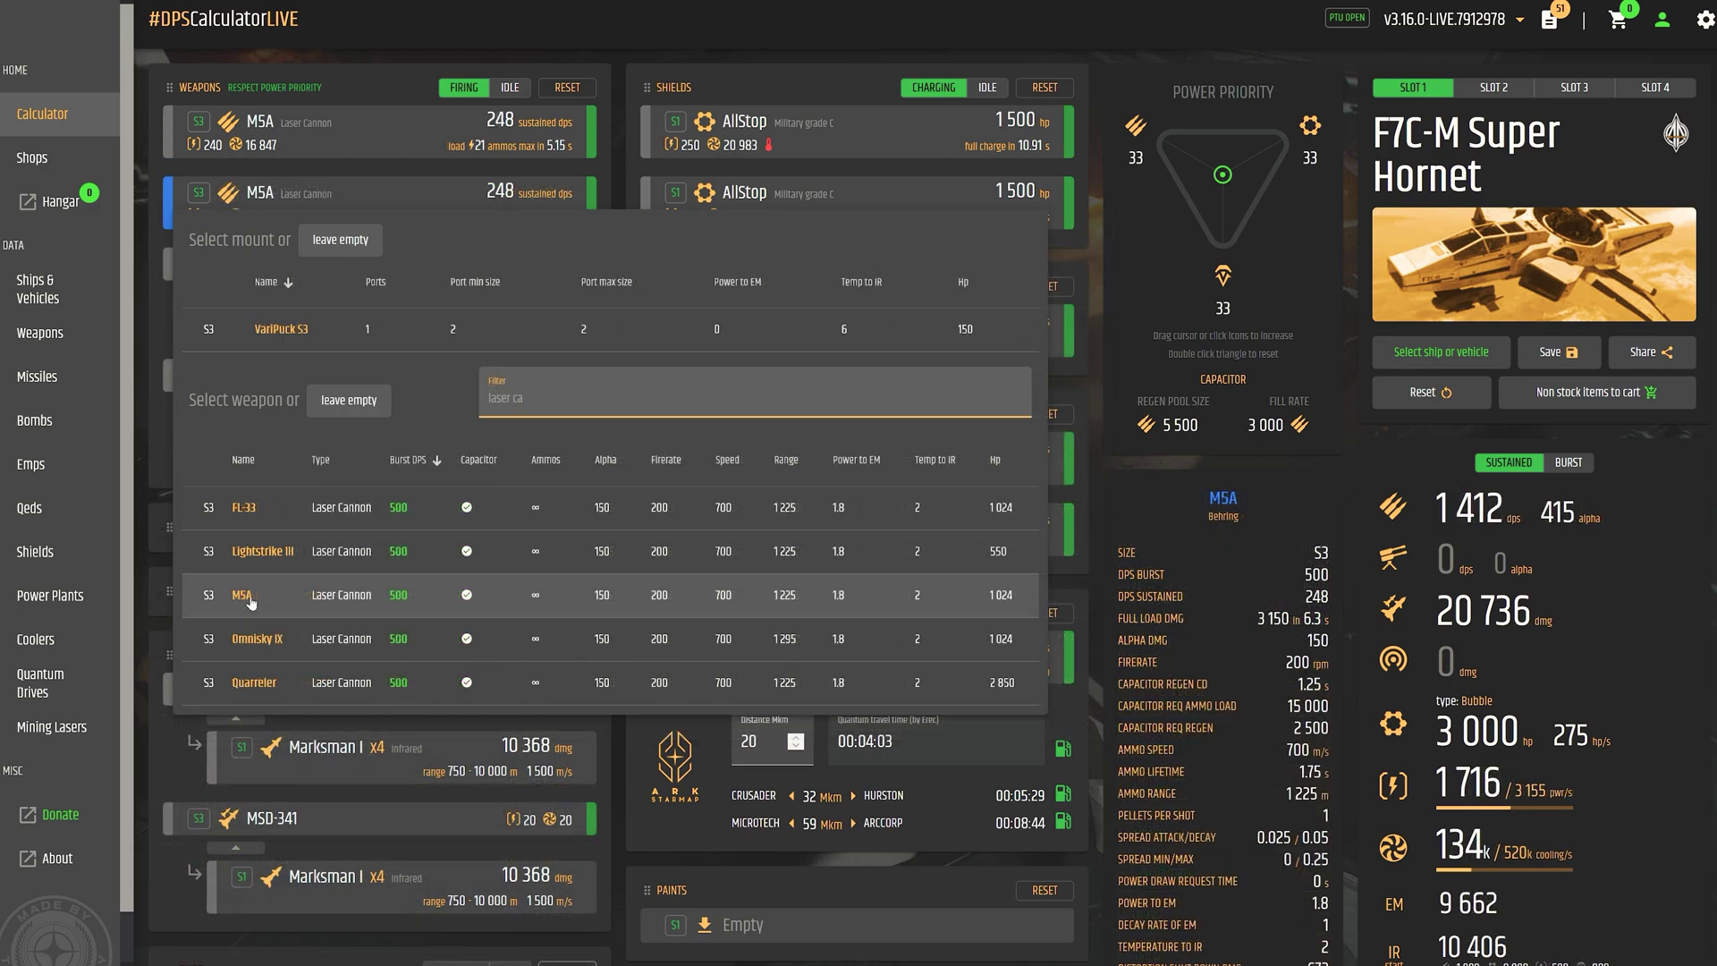
pyautogui.click(308, 551)
pyautogui.click(198, 263)
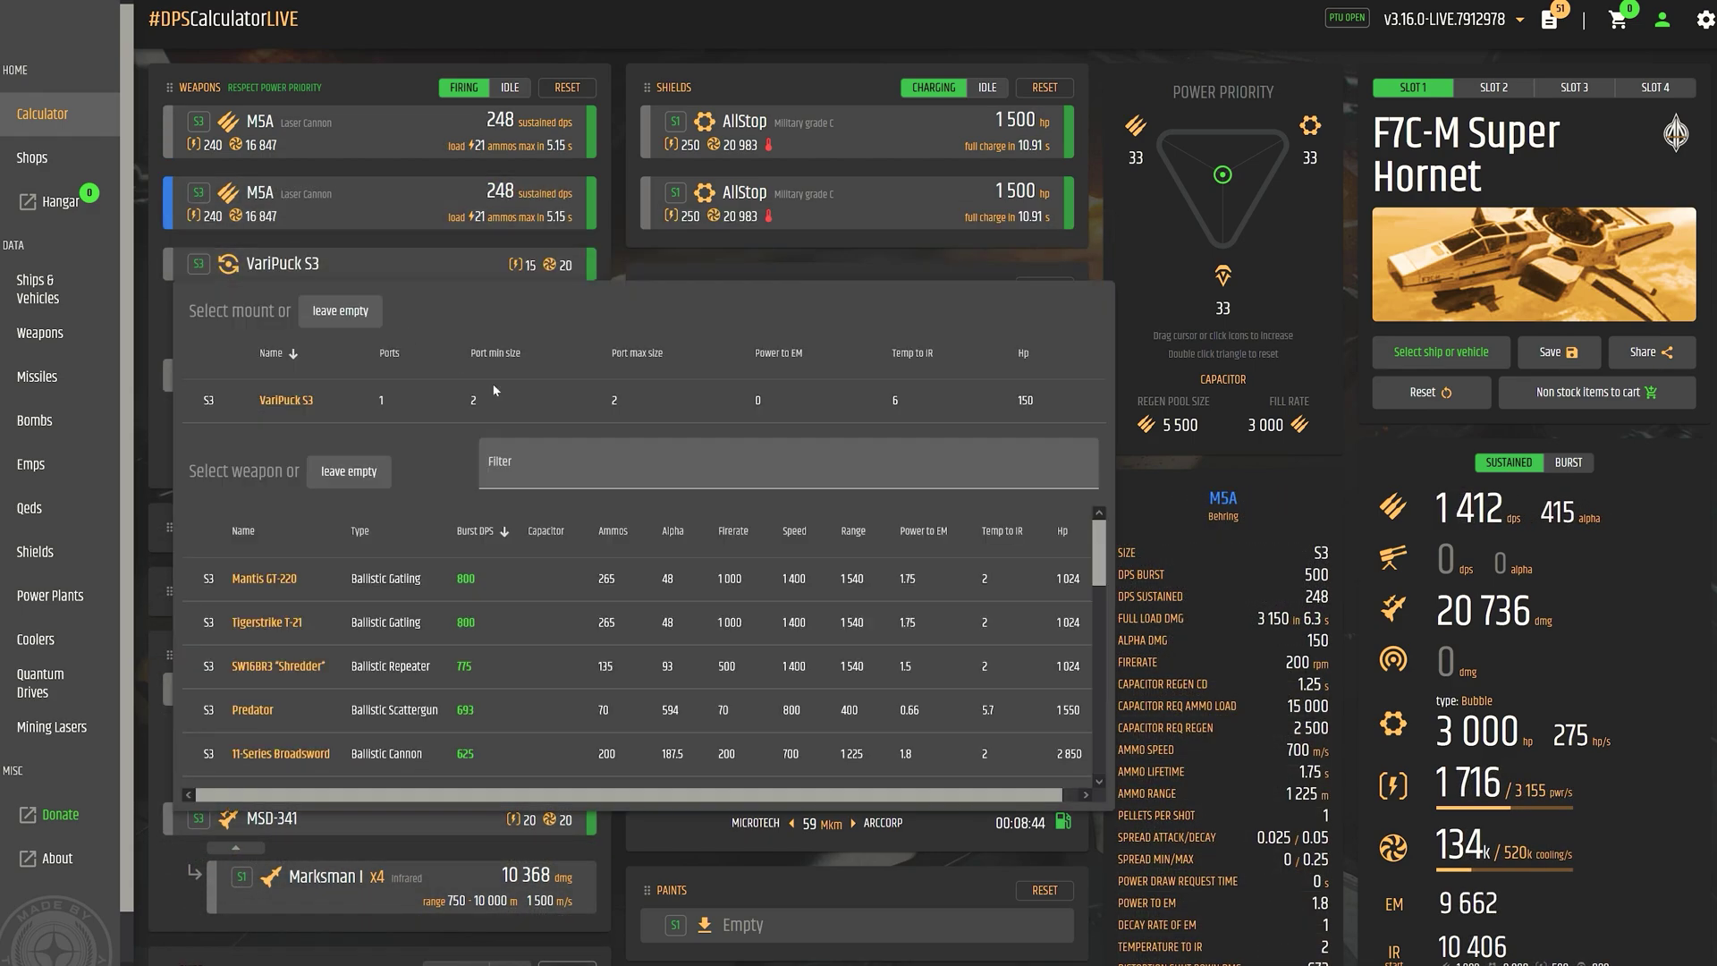
pyautogui.write('m5a')
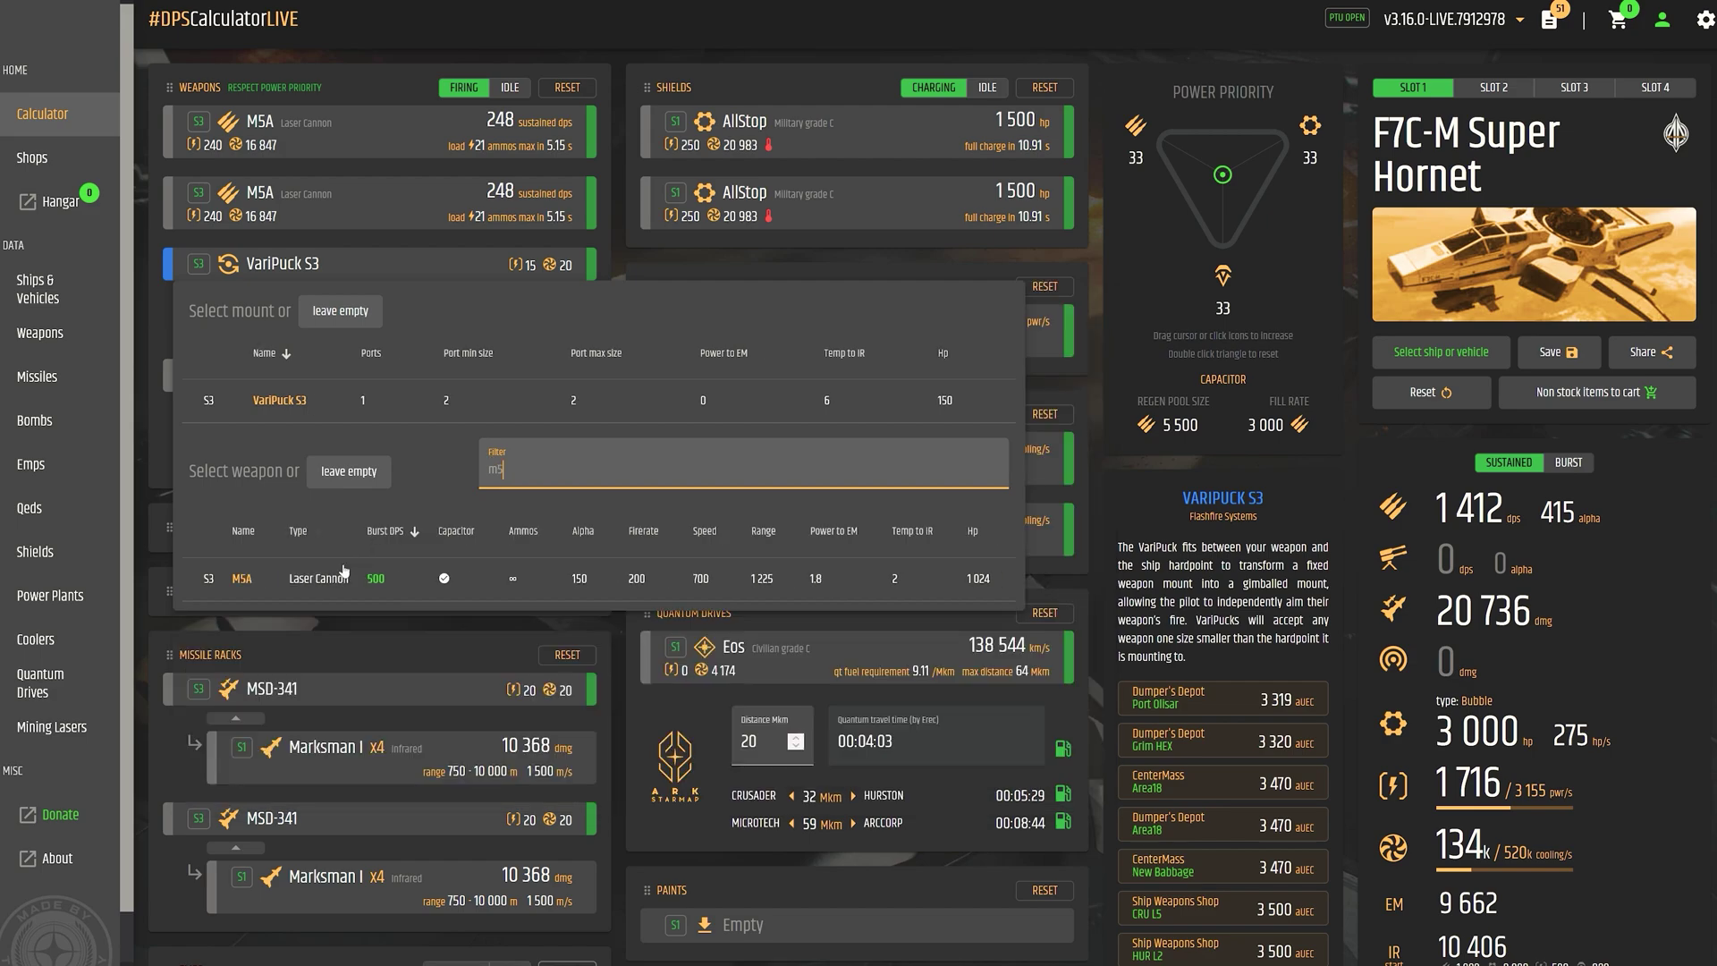
pyautogui.click(338, 572)
# Replace the C4-160f Ball Turret mount with a Specialty VariPuck S5
pyautogui.click(287, 336)
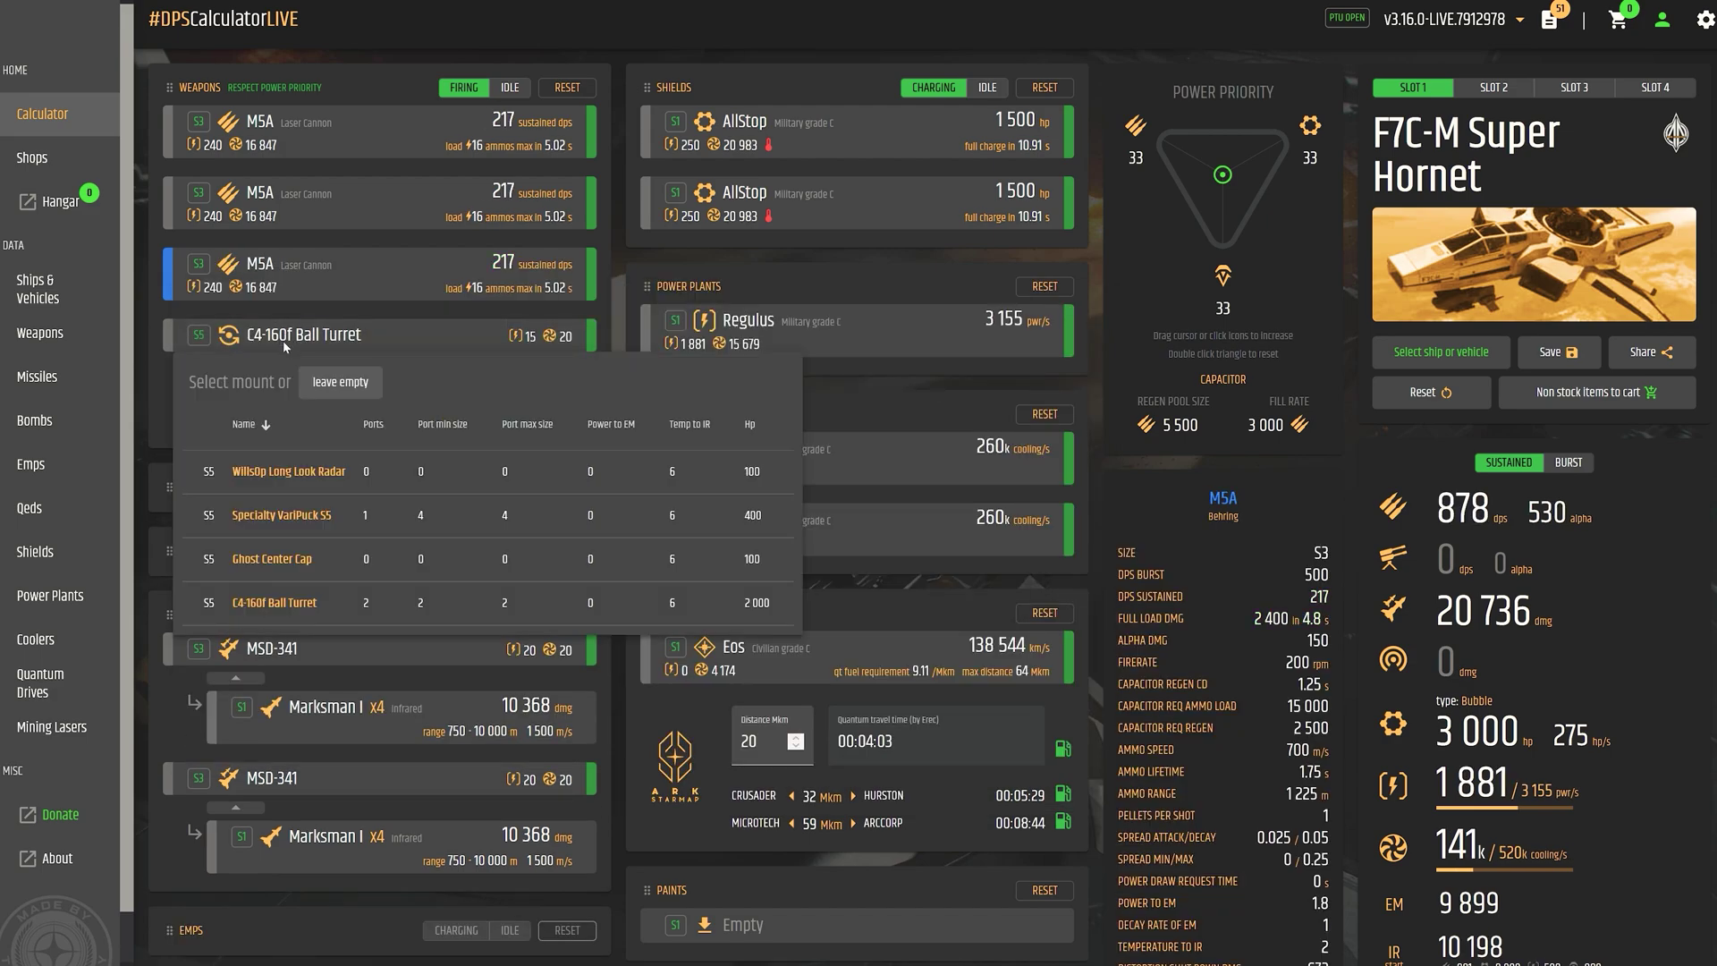
pyautogui.click(289, 517)
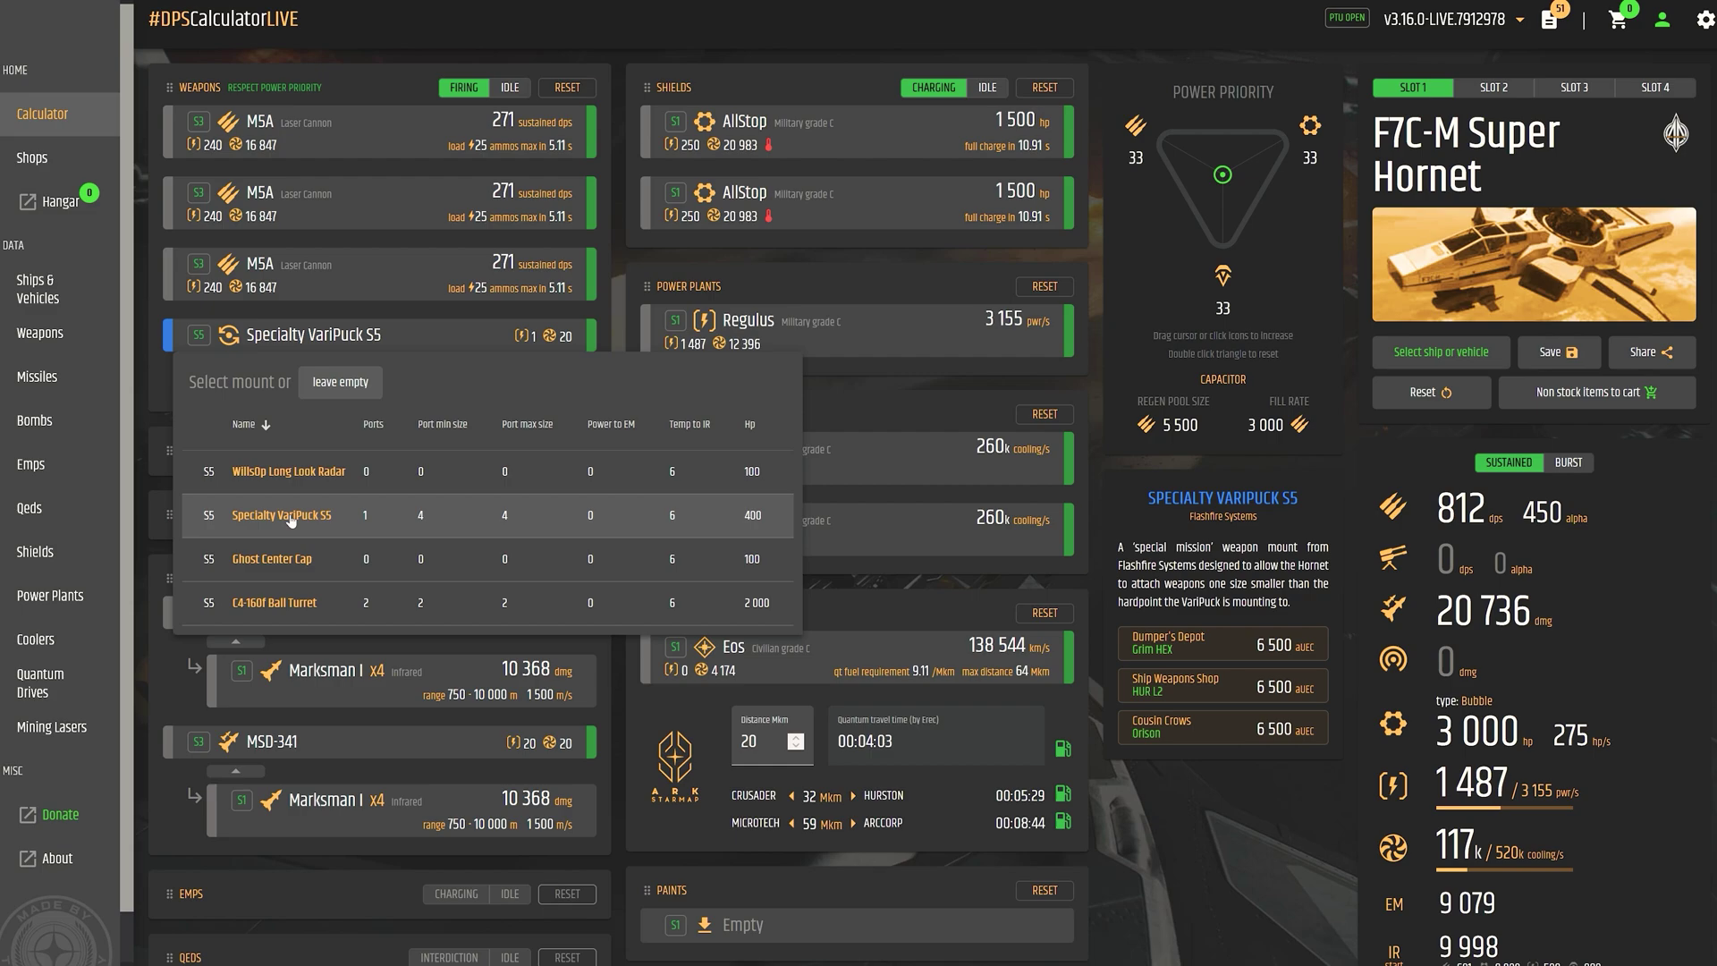
pyautogui.click(295, 559)
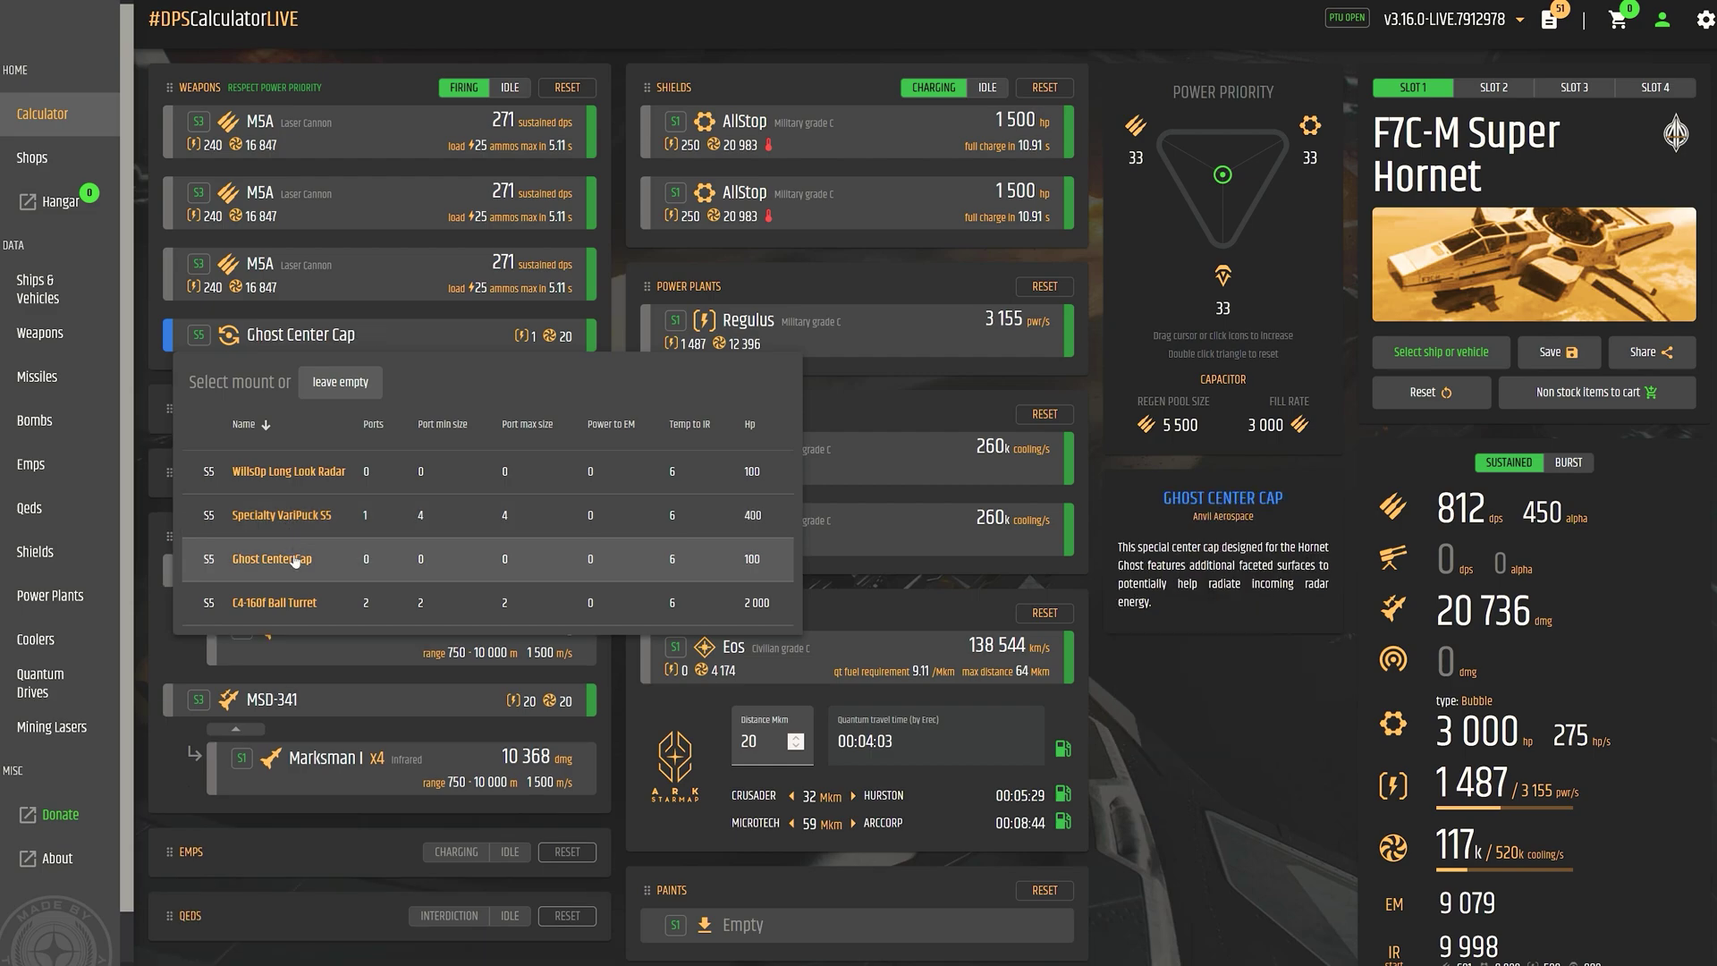
pyautogui.click(299, 605)
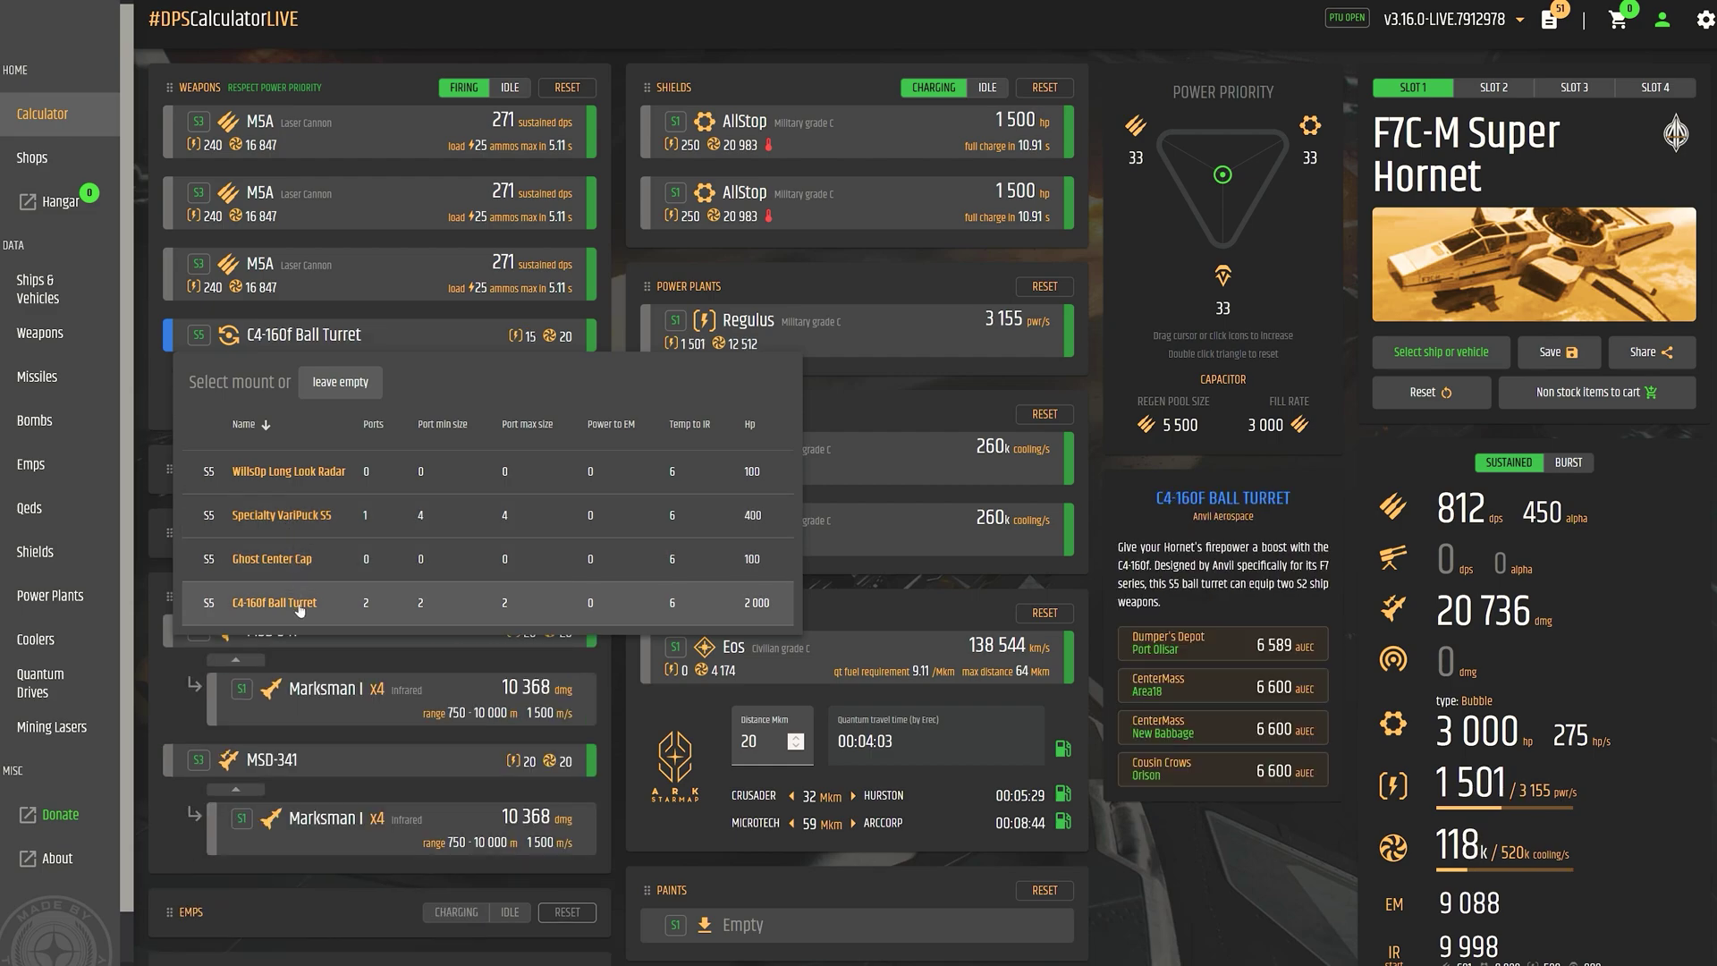
pyautogui.click(303, 526)
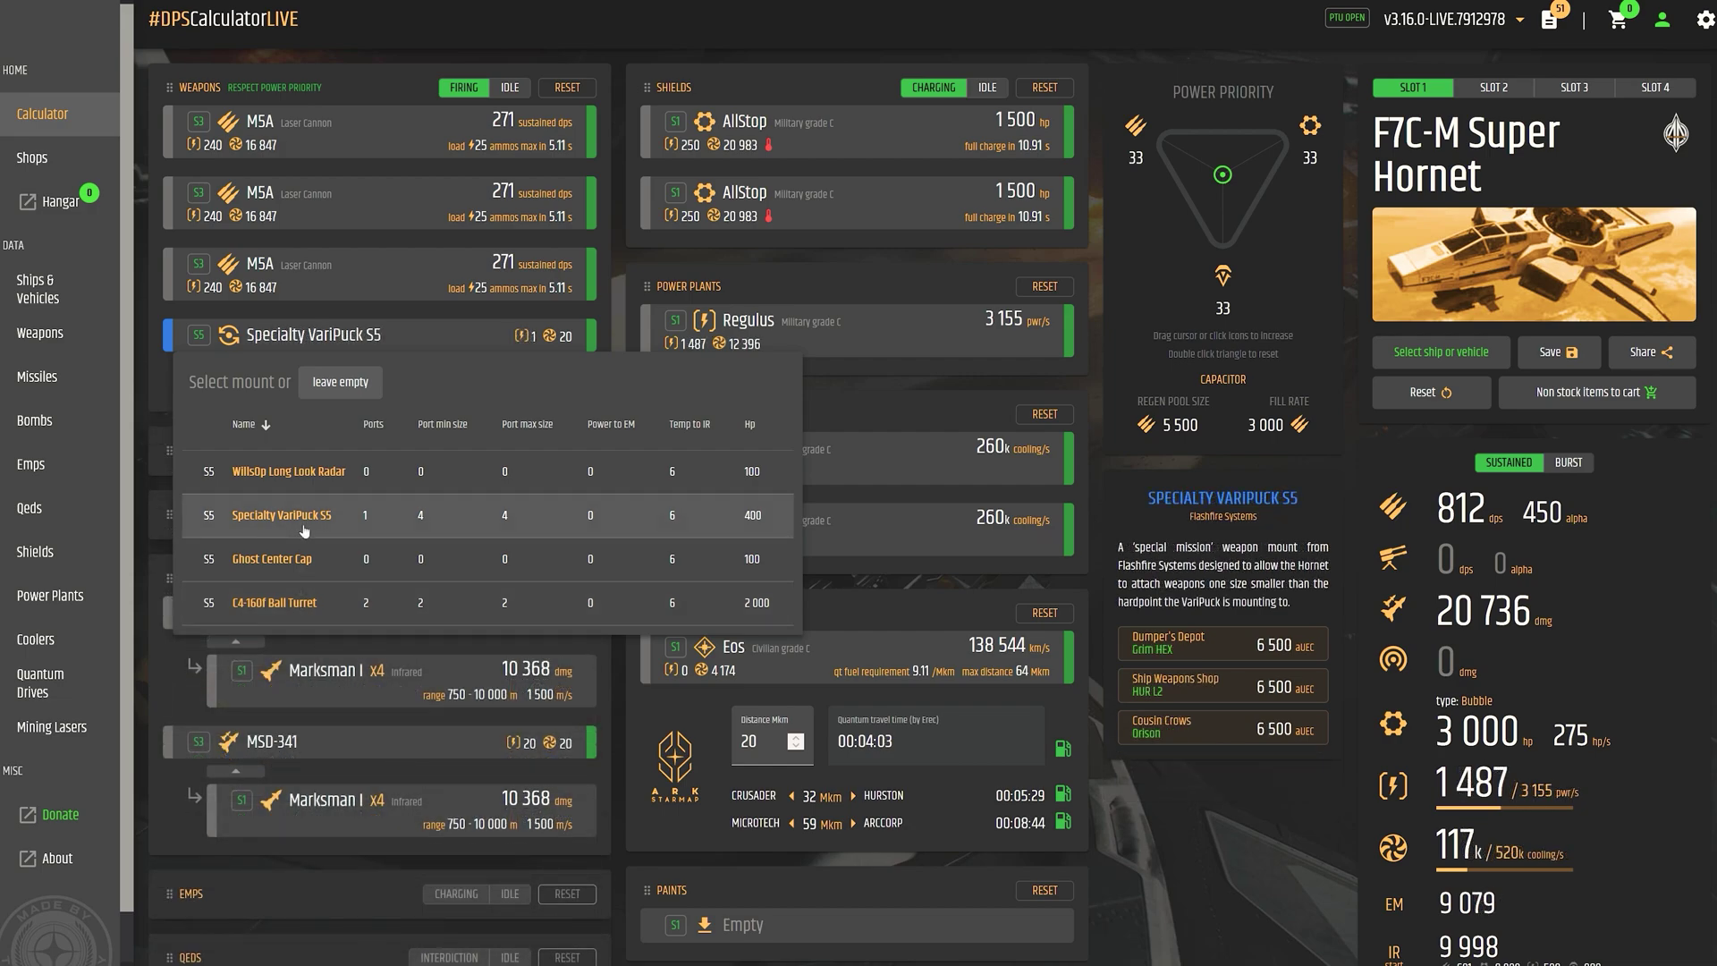
pyautogui.click(333, 517)
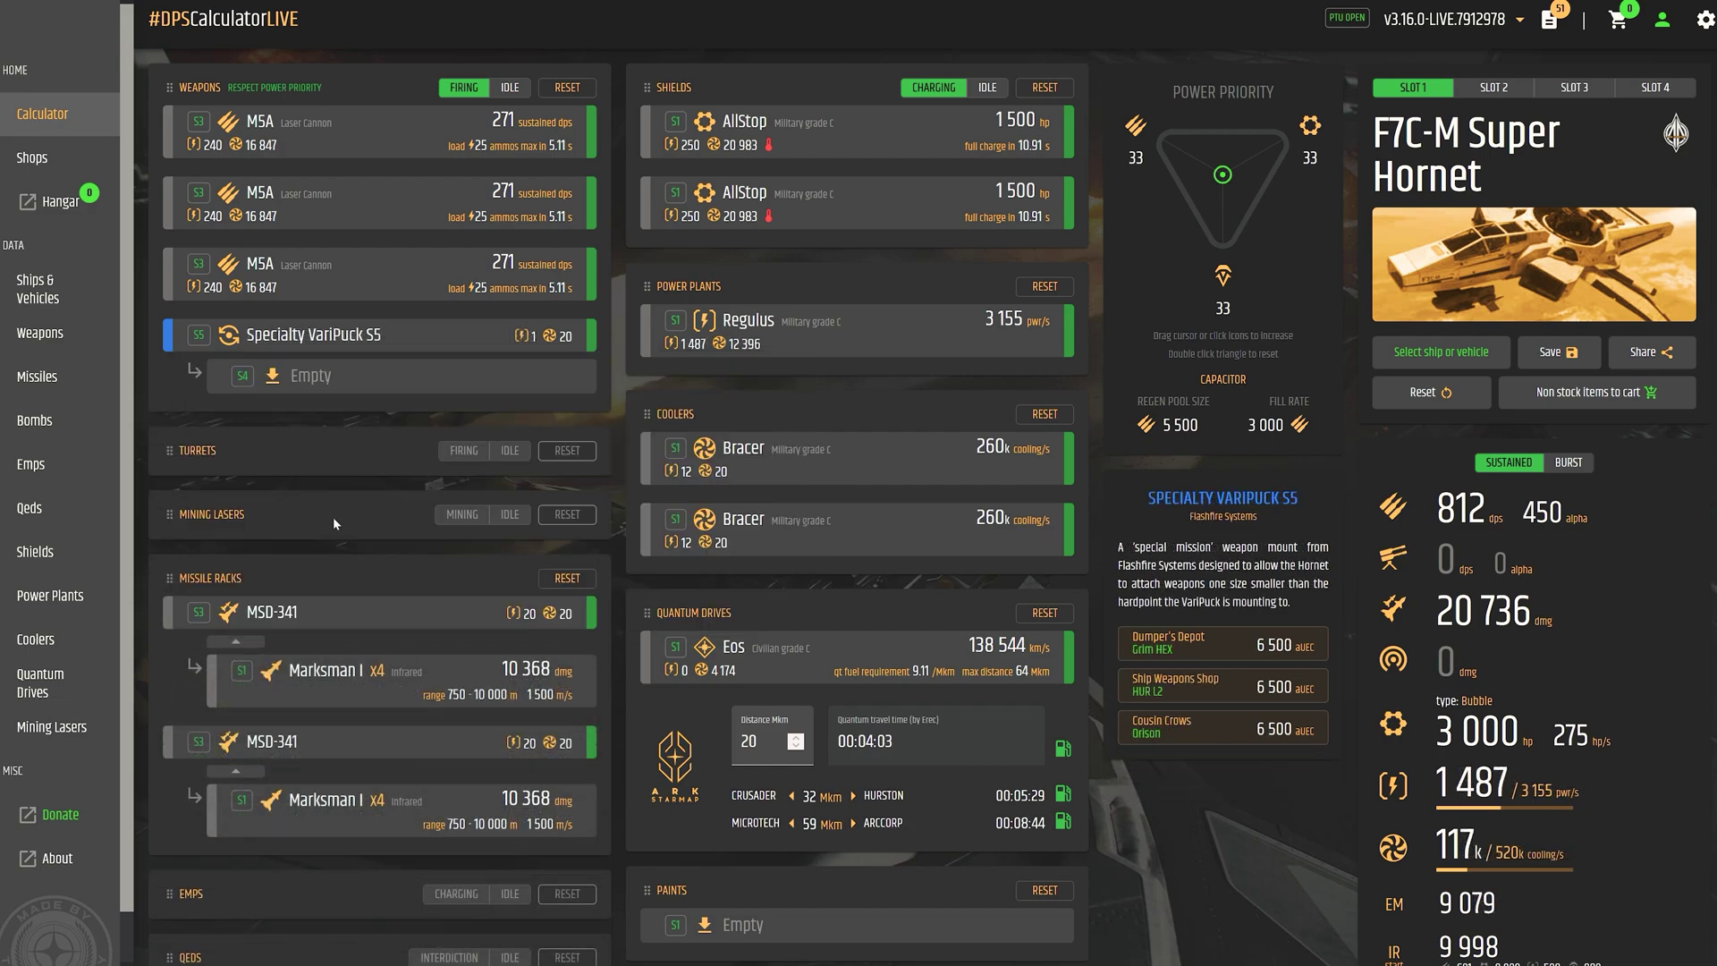
# Fit an M6A laser cannon in the VariPuck's empty S4 slot
pyautogui.click(308, 380)
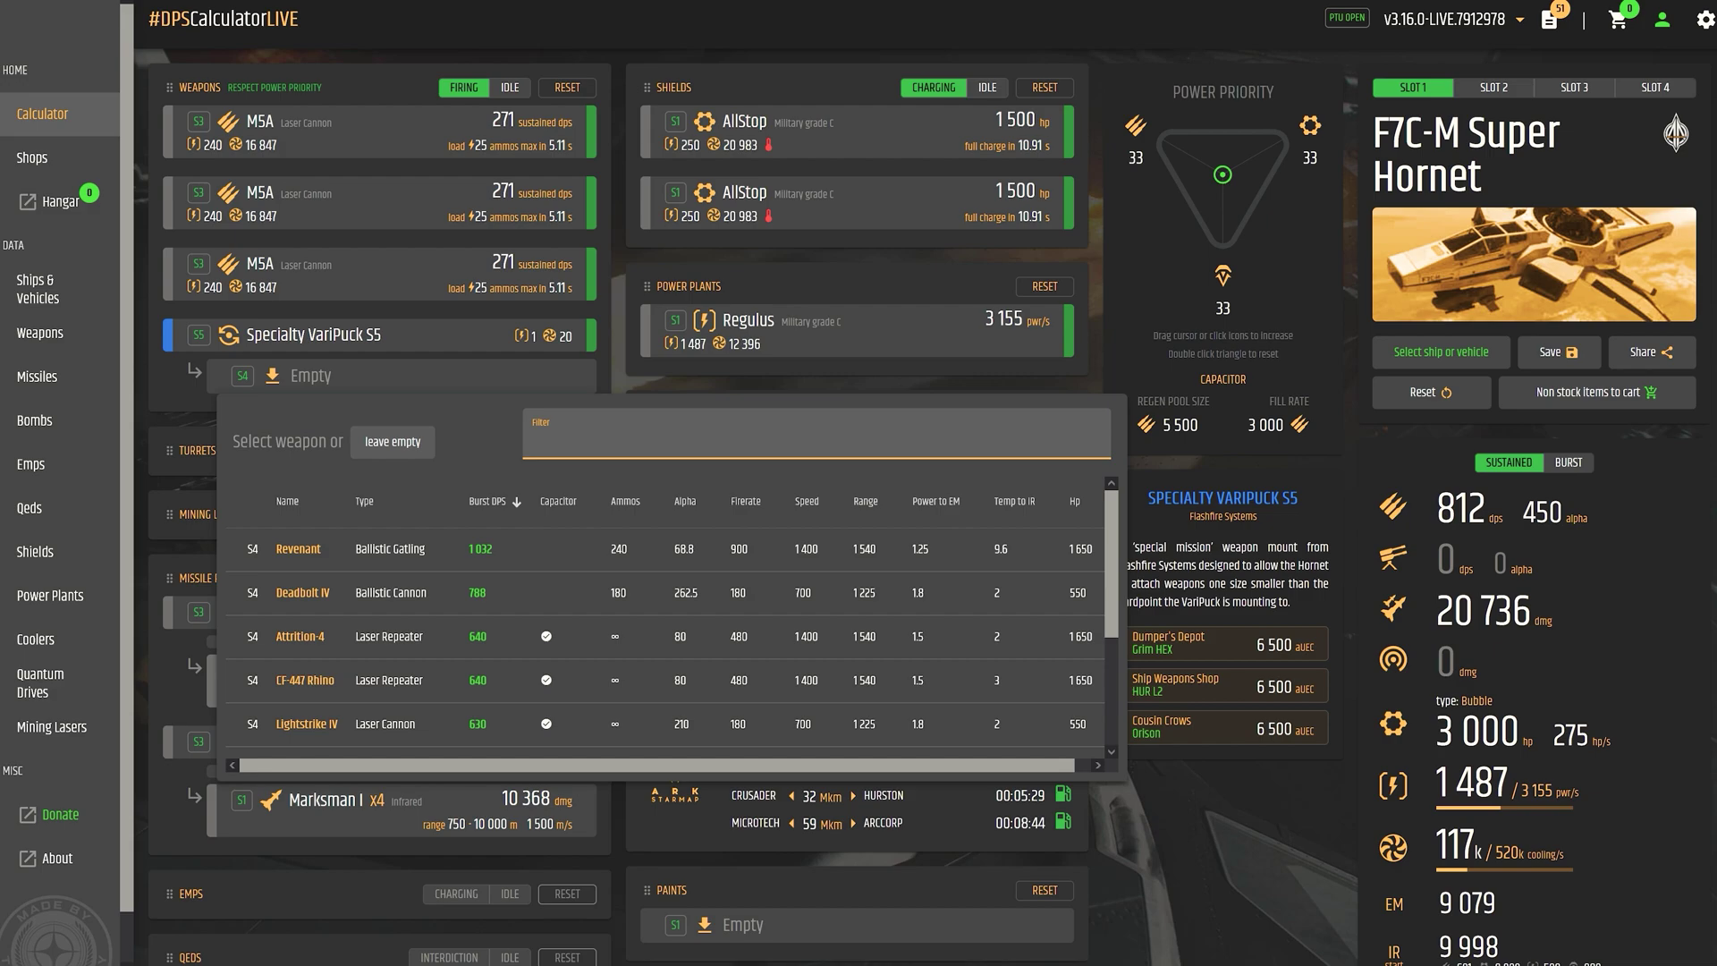
pyautogui.write('laser')
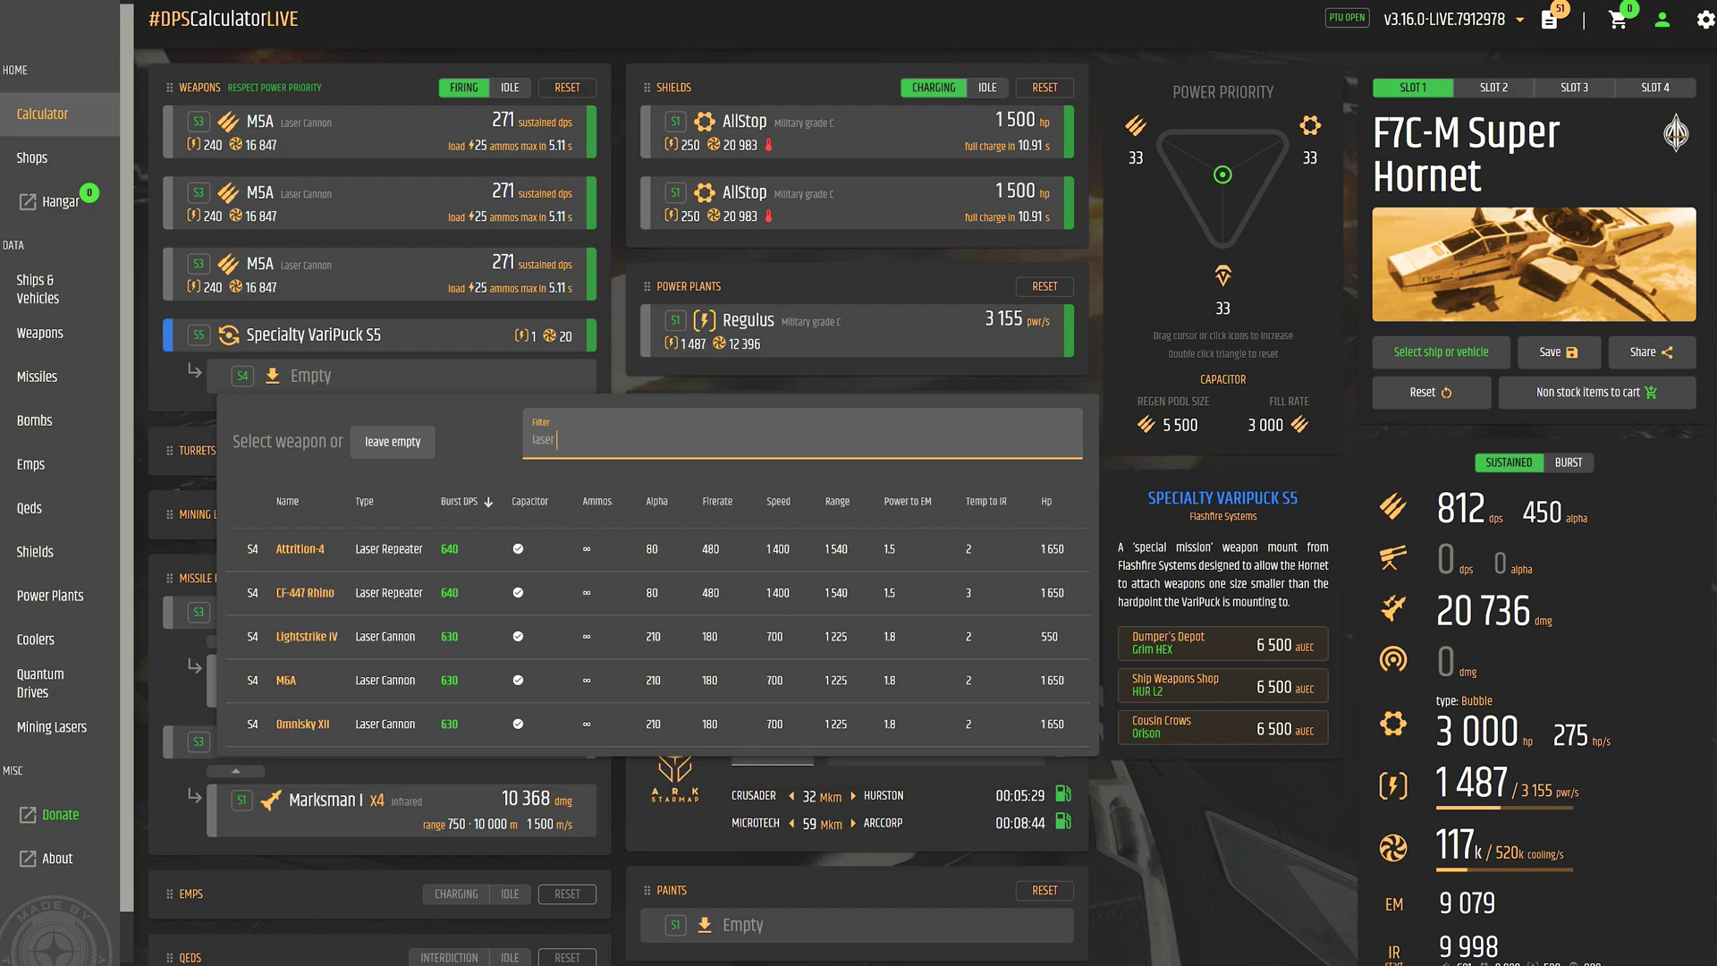
pyautogui.write(' ca')
pyautogui.click(469, 593)
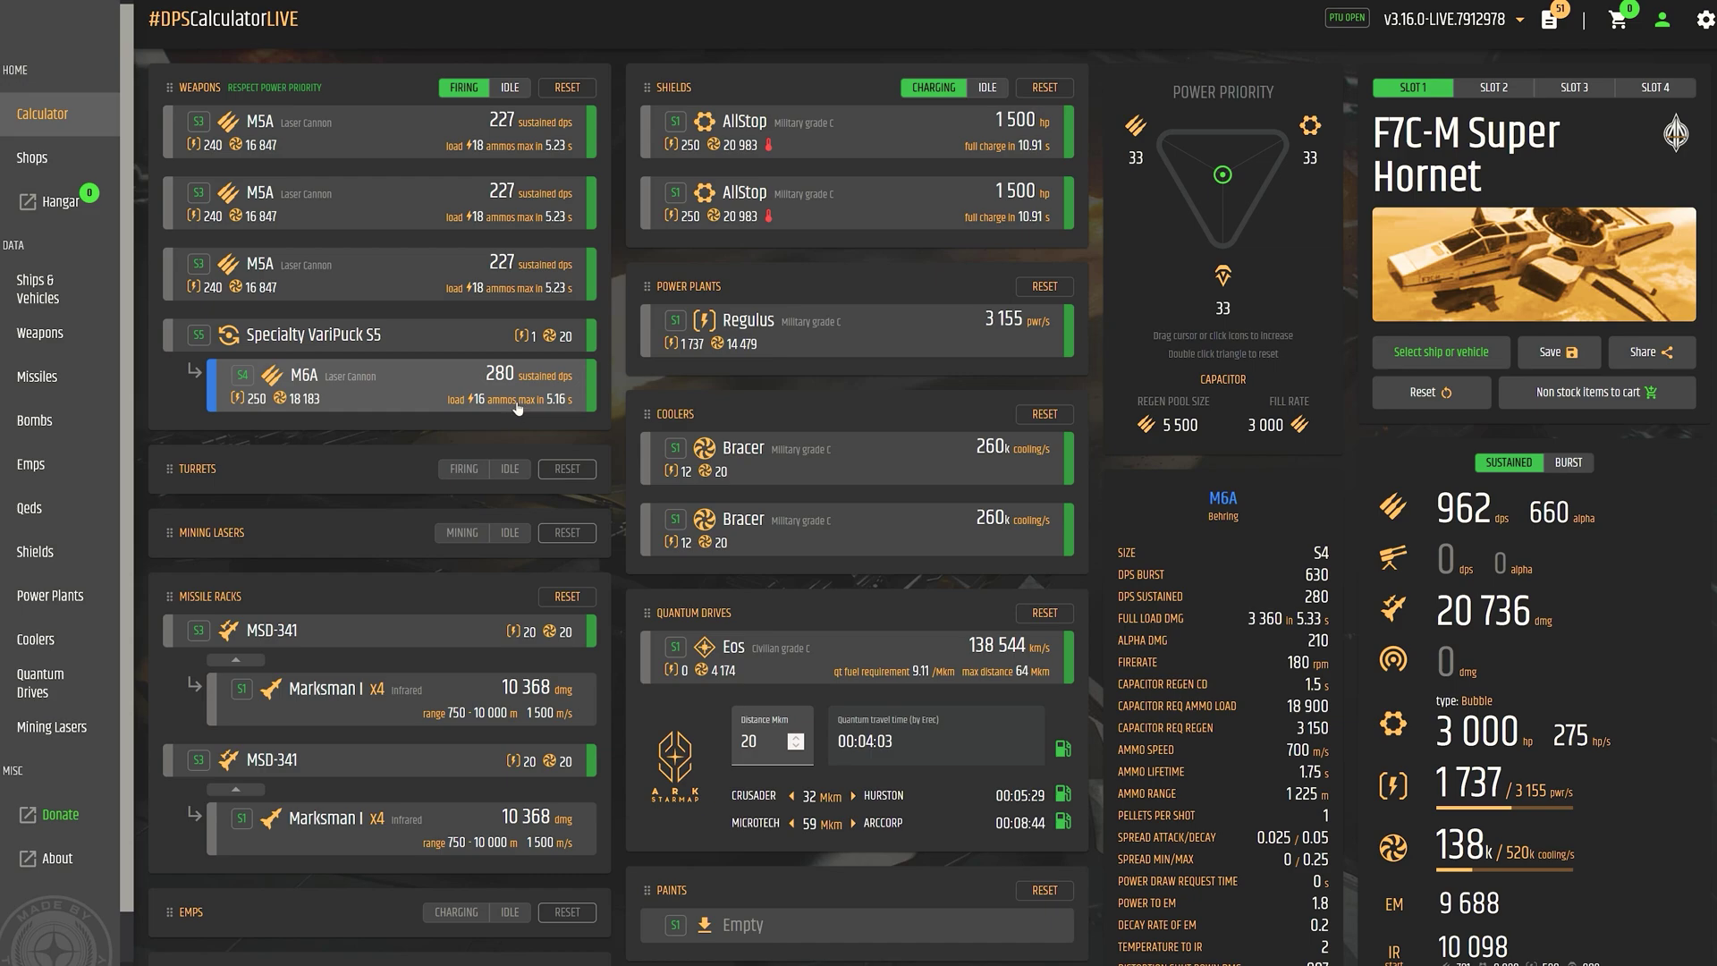
# Browse missile options for the first rack, sorting the list by damage highest first
pyautogui.click(484, 624)
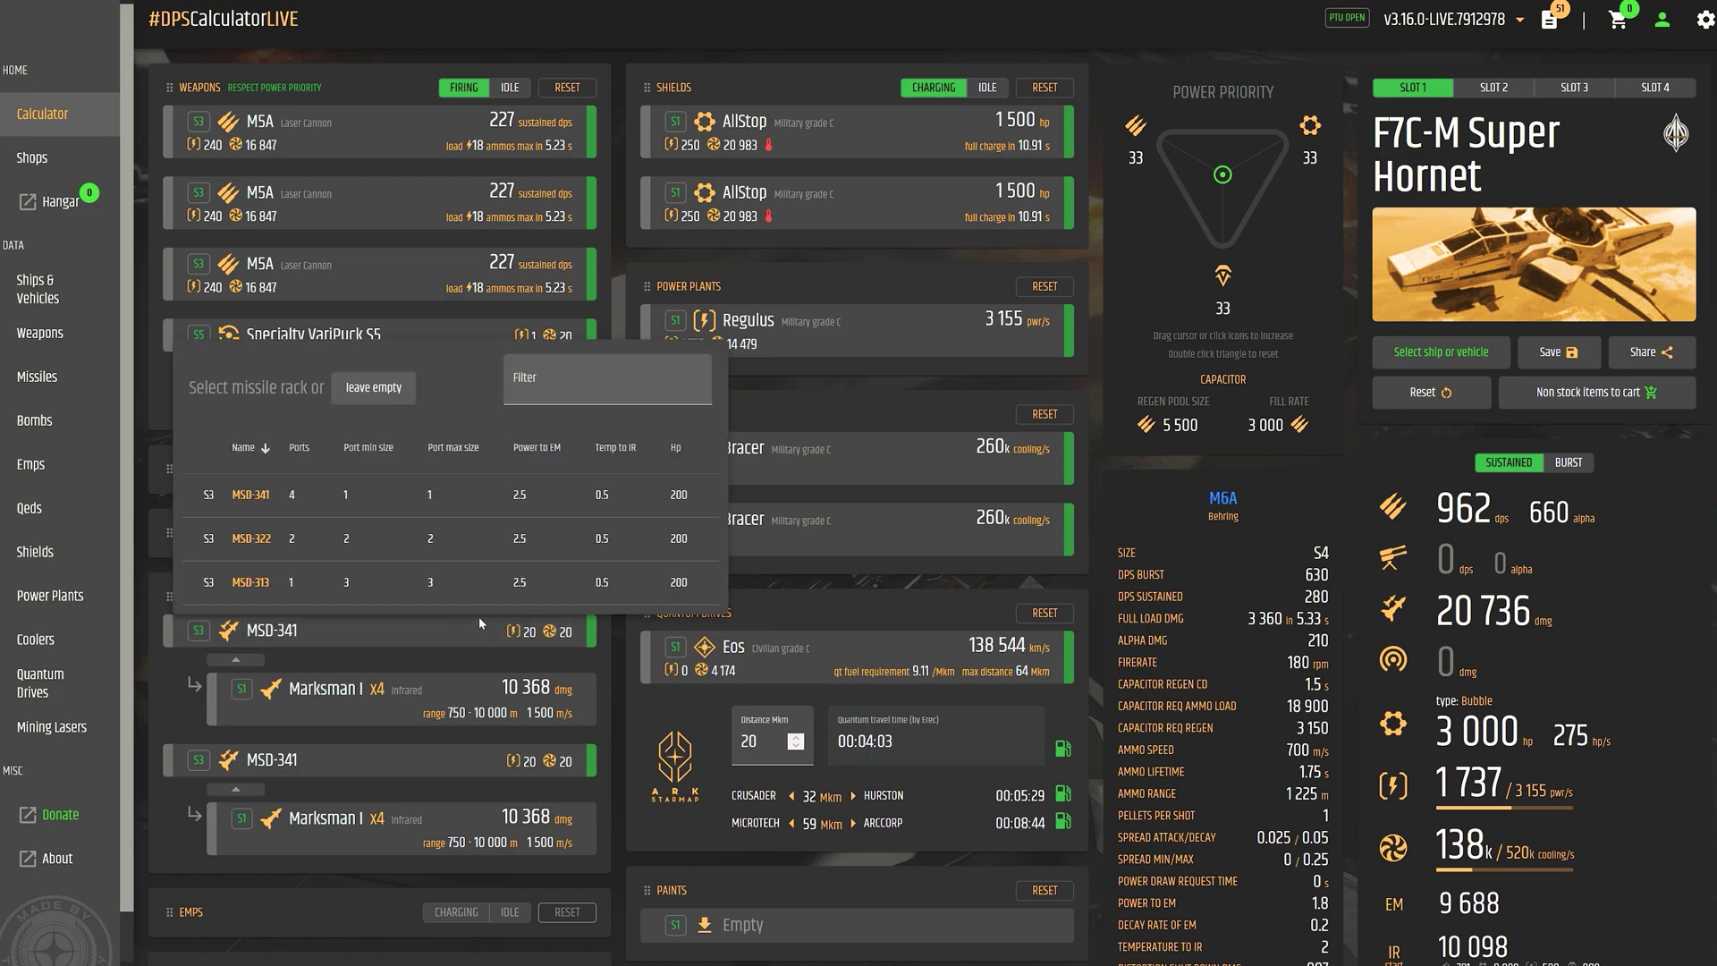
pyautogui.click(322, 657)
pyautogui.click(333, 701)
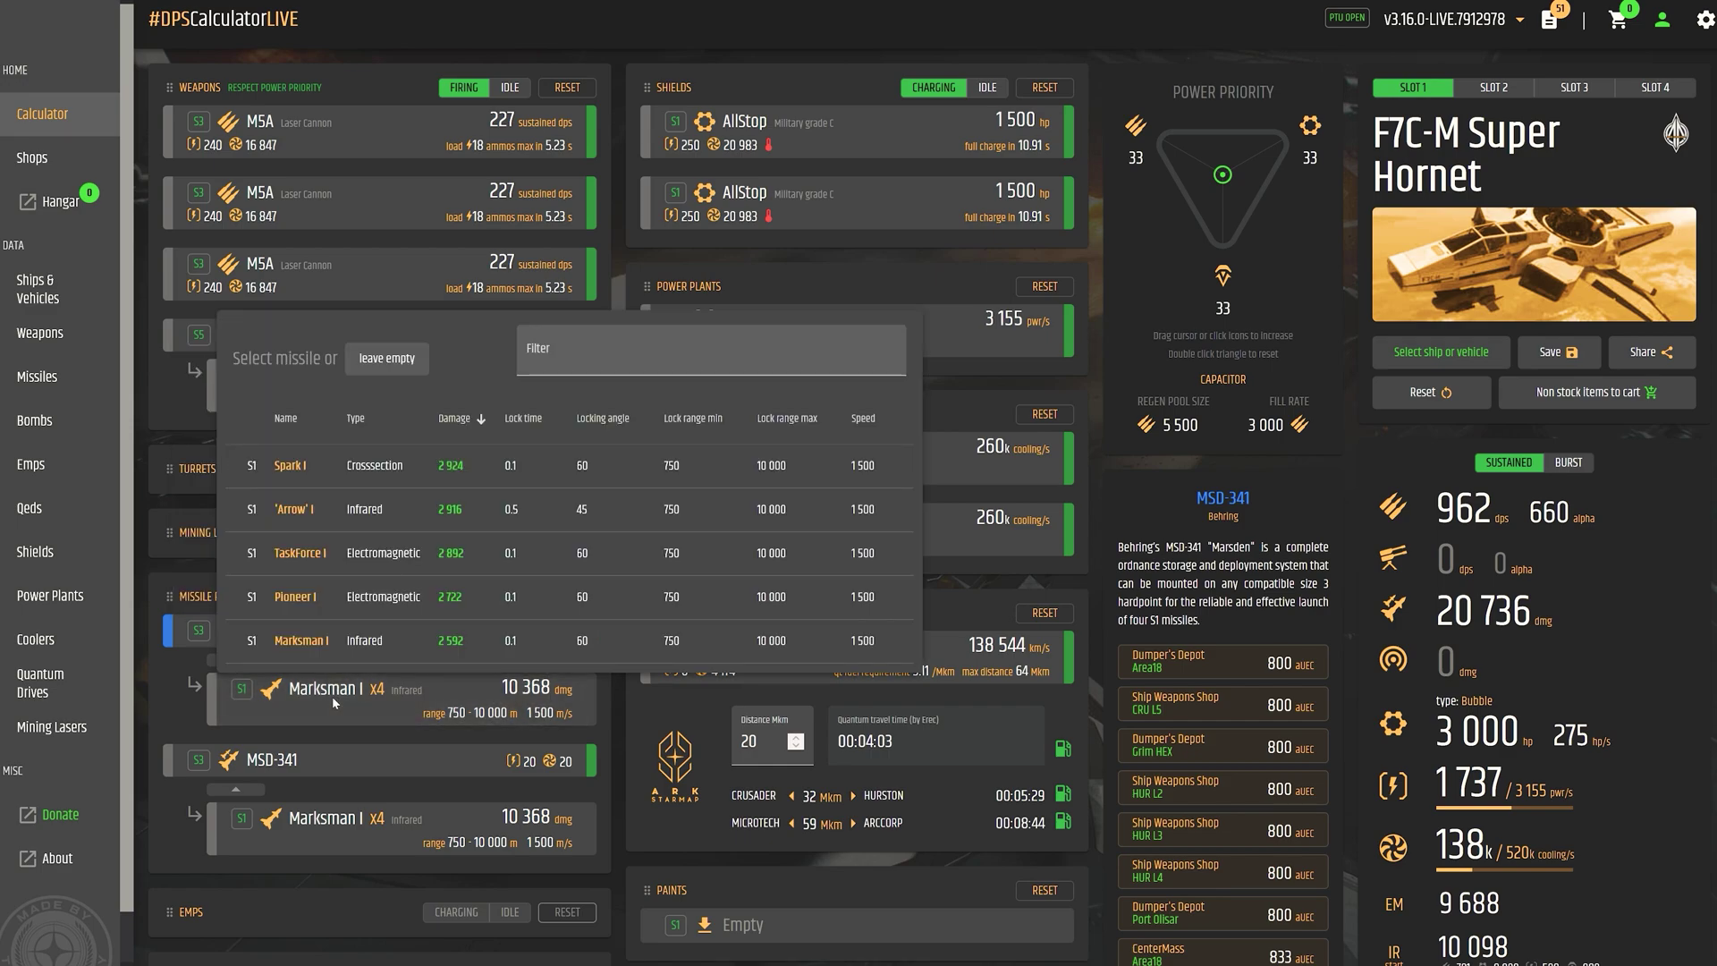
pyautogui.click(289, 465)
pyautogui.click(481, 420)
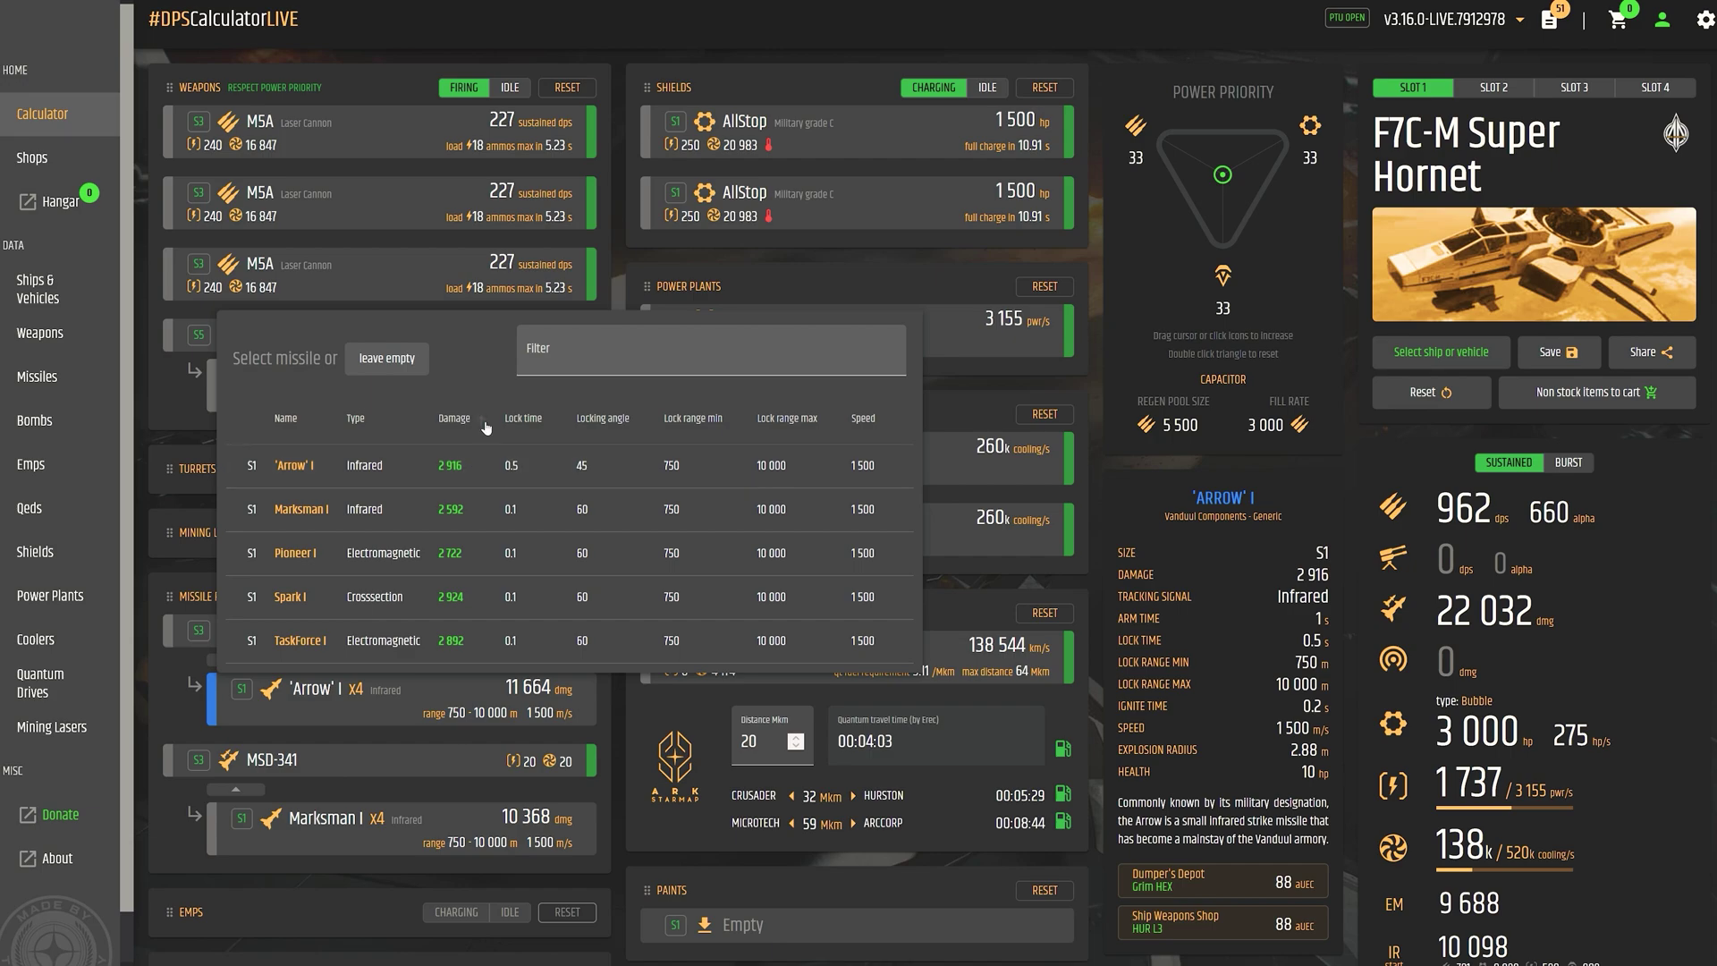
pyautogui.click(482, 419)
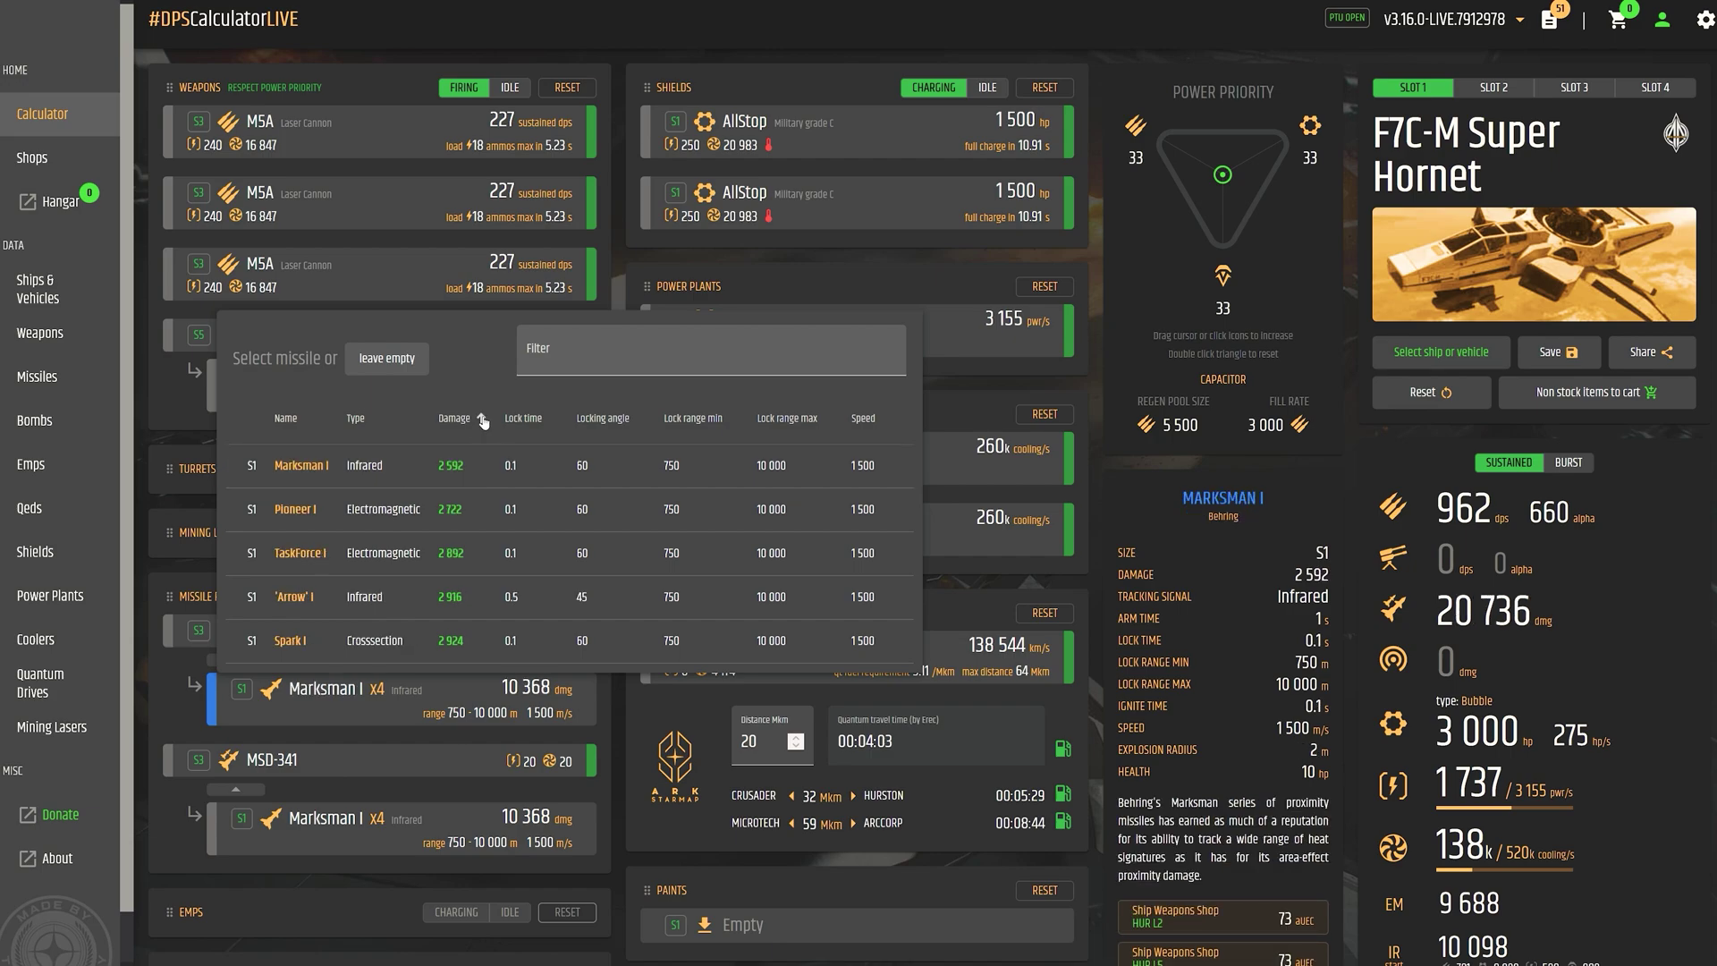
pyautogui.click(480, 420)
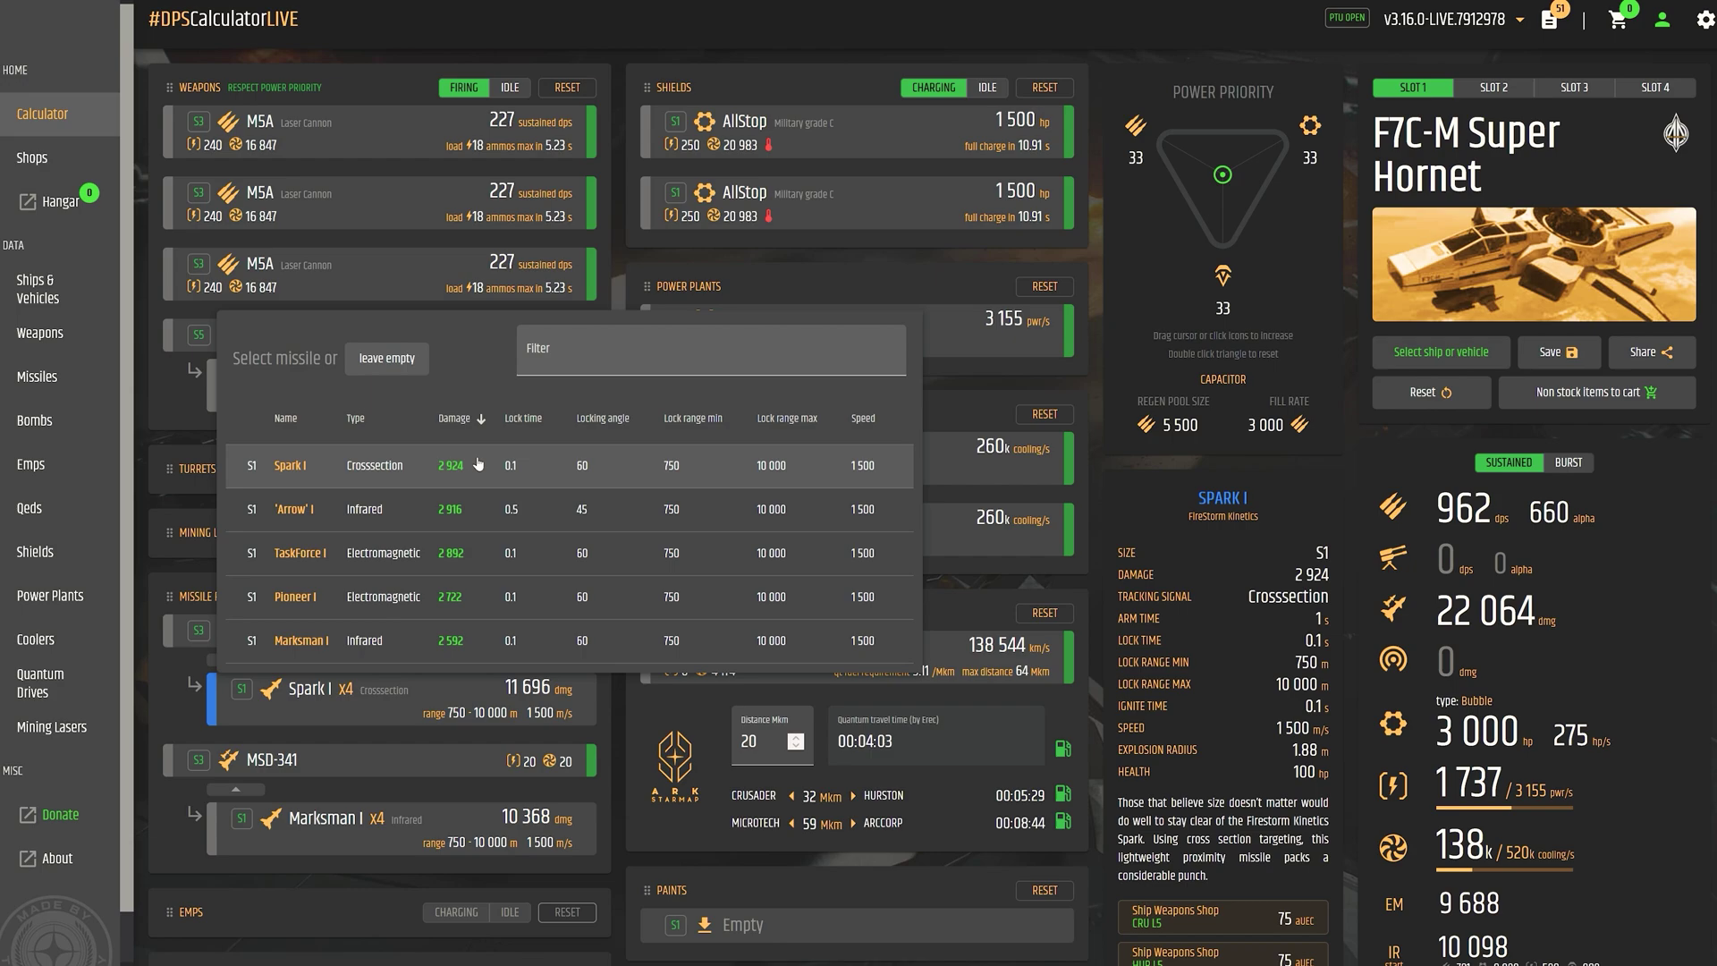
# Switch the first rack to an MSD-313 and load it with a Thunderbolt III missile
pyautogui.click(428, 631)
pyautogui.click(426, 590)
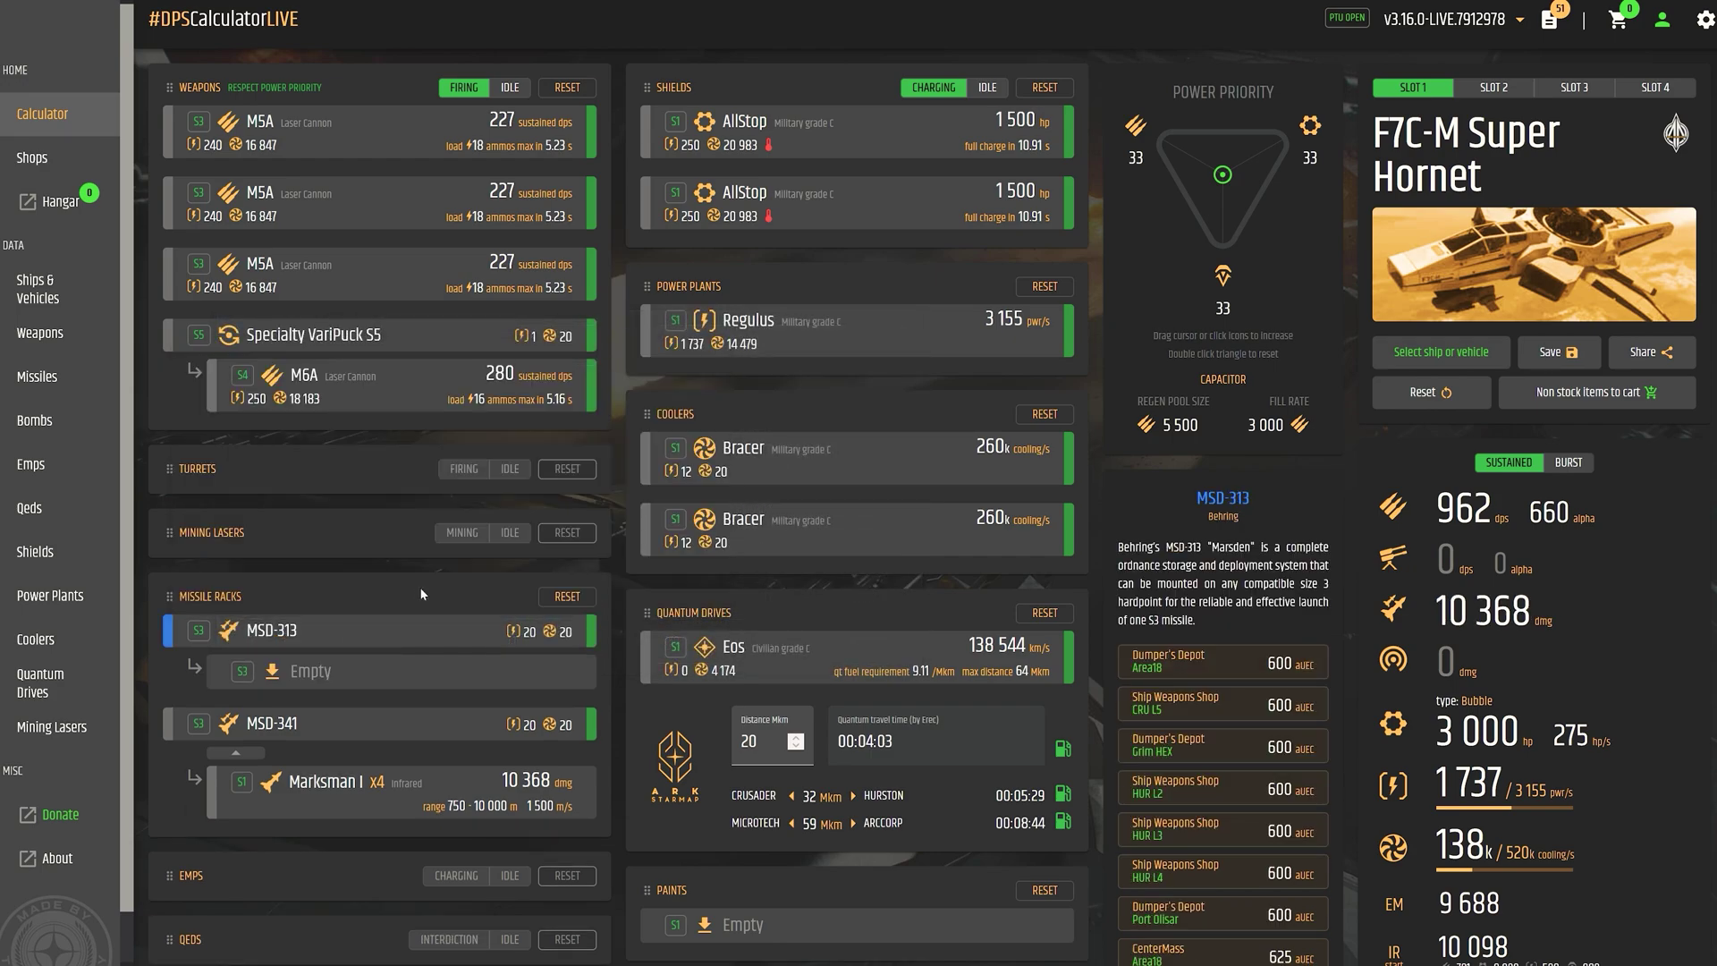
pyautogui.click(393, 669)
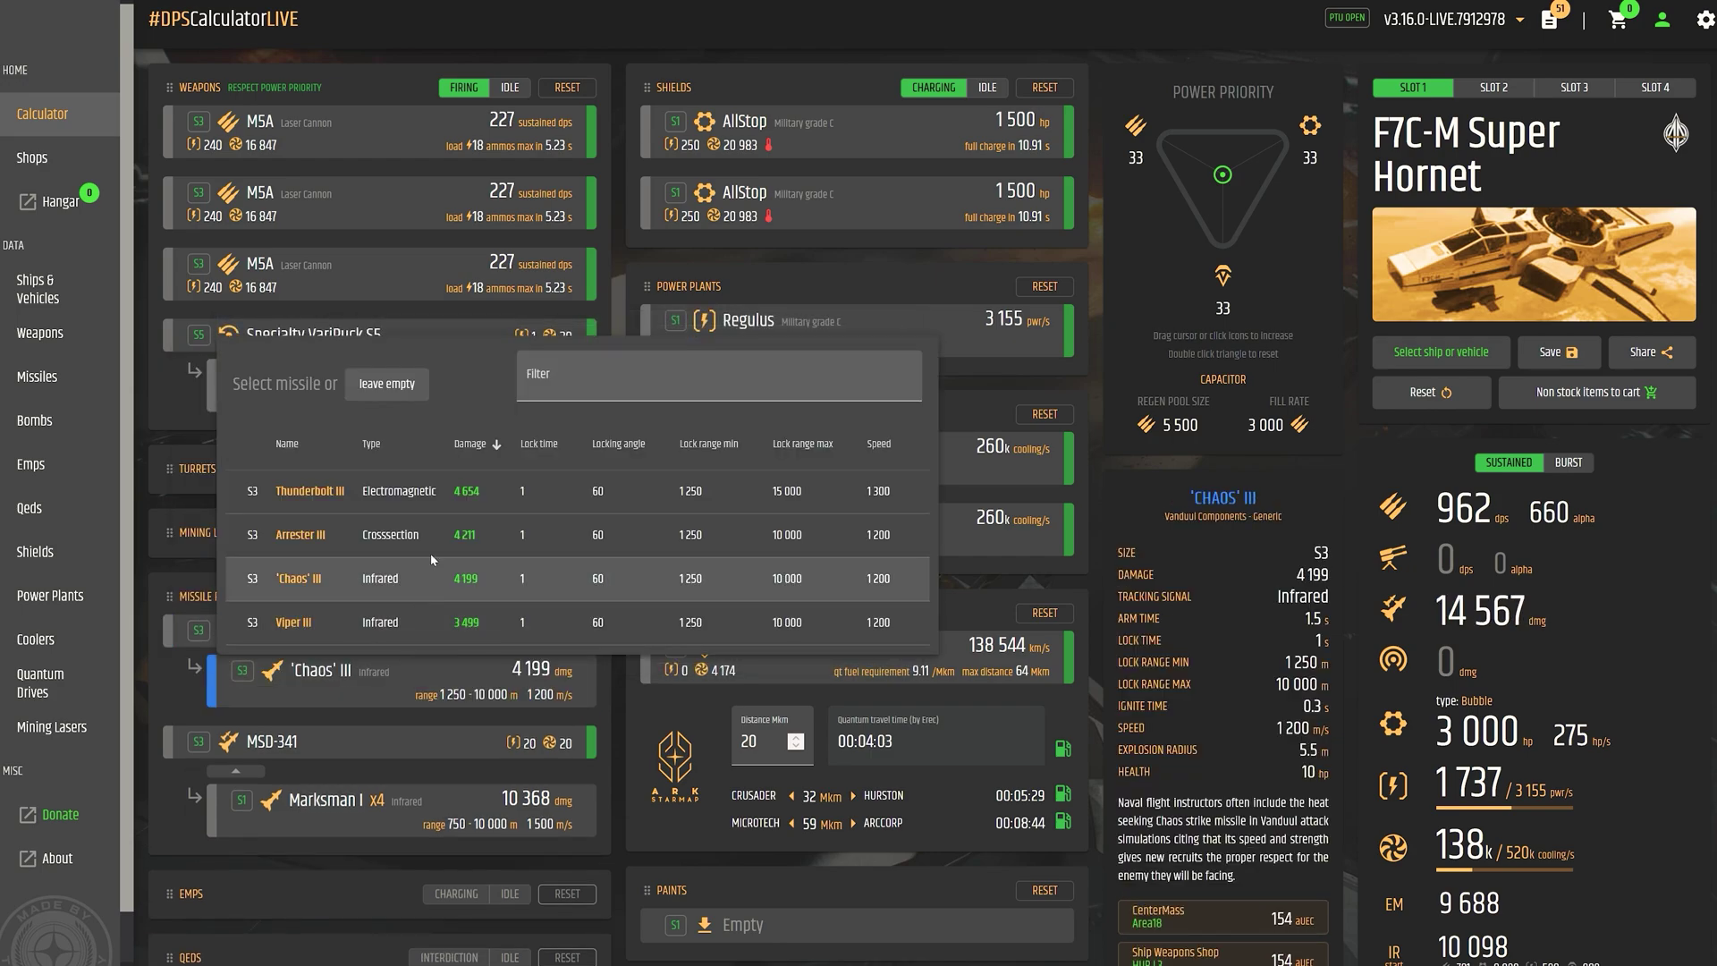
pyautogui.click(490, 444)
pyautogui.click(490, 445)
pyautogui.click(490, 444)
pyautogui.click(477, 498)
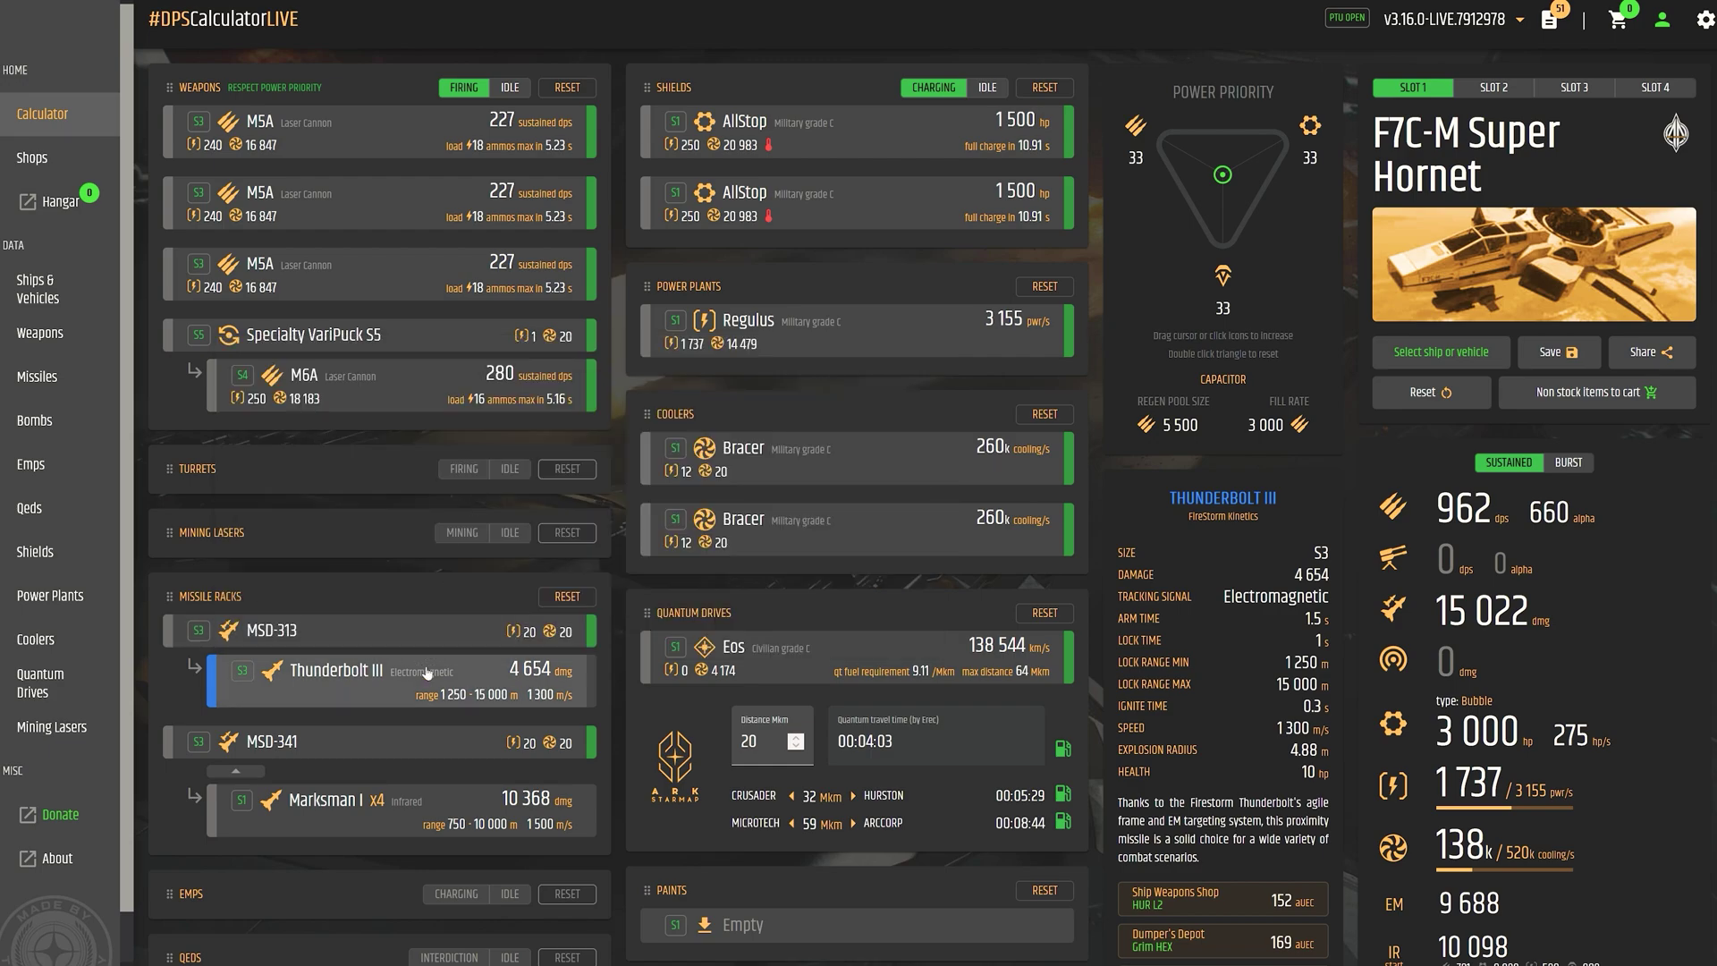
# Fit an FR-66 (top regen) in the first shield slot and a 7SA 'Concord' in the second
pyautogui.click(822, 140)
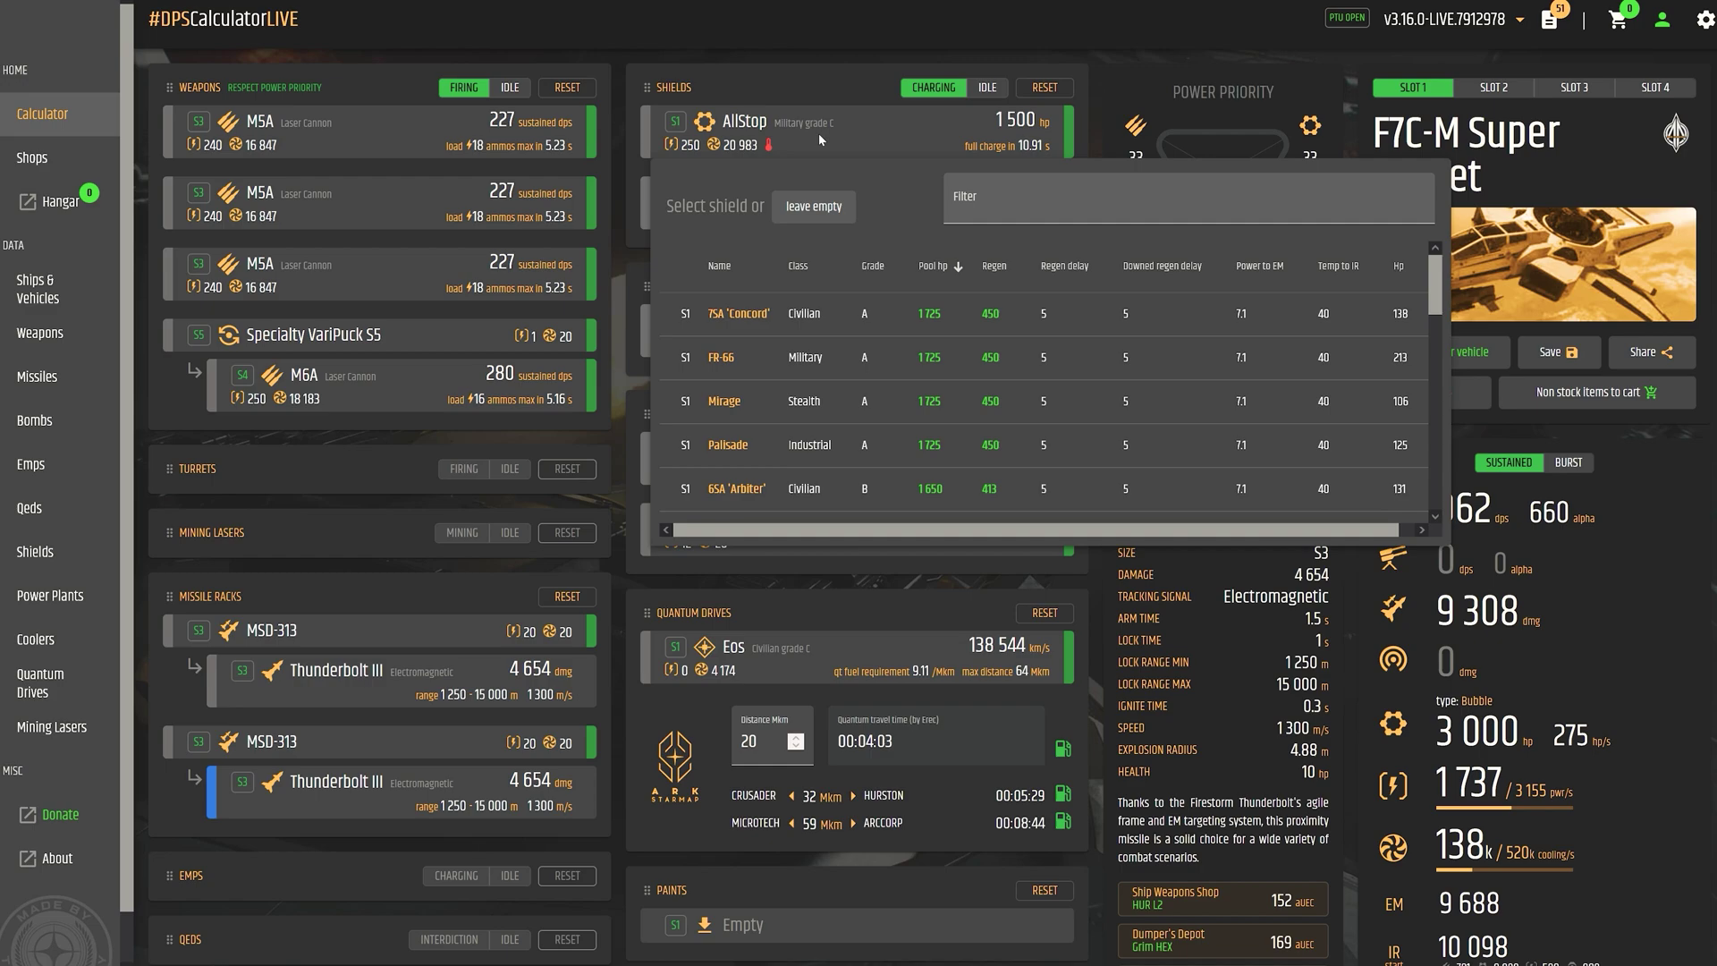
pyautogui.click(948, 267)
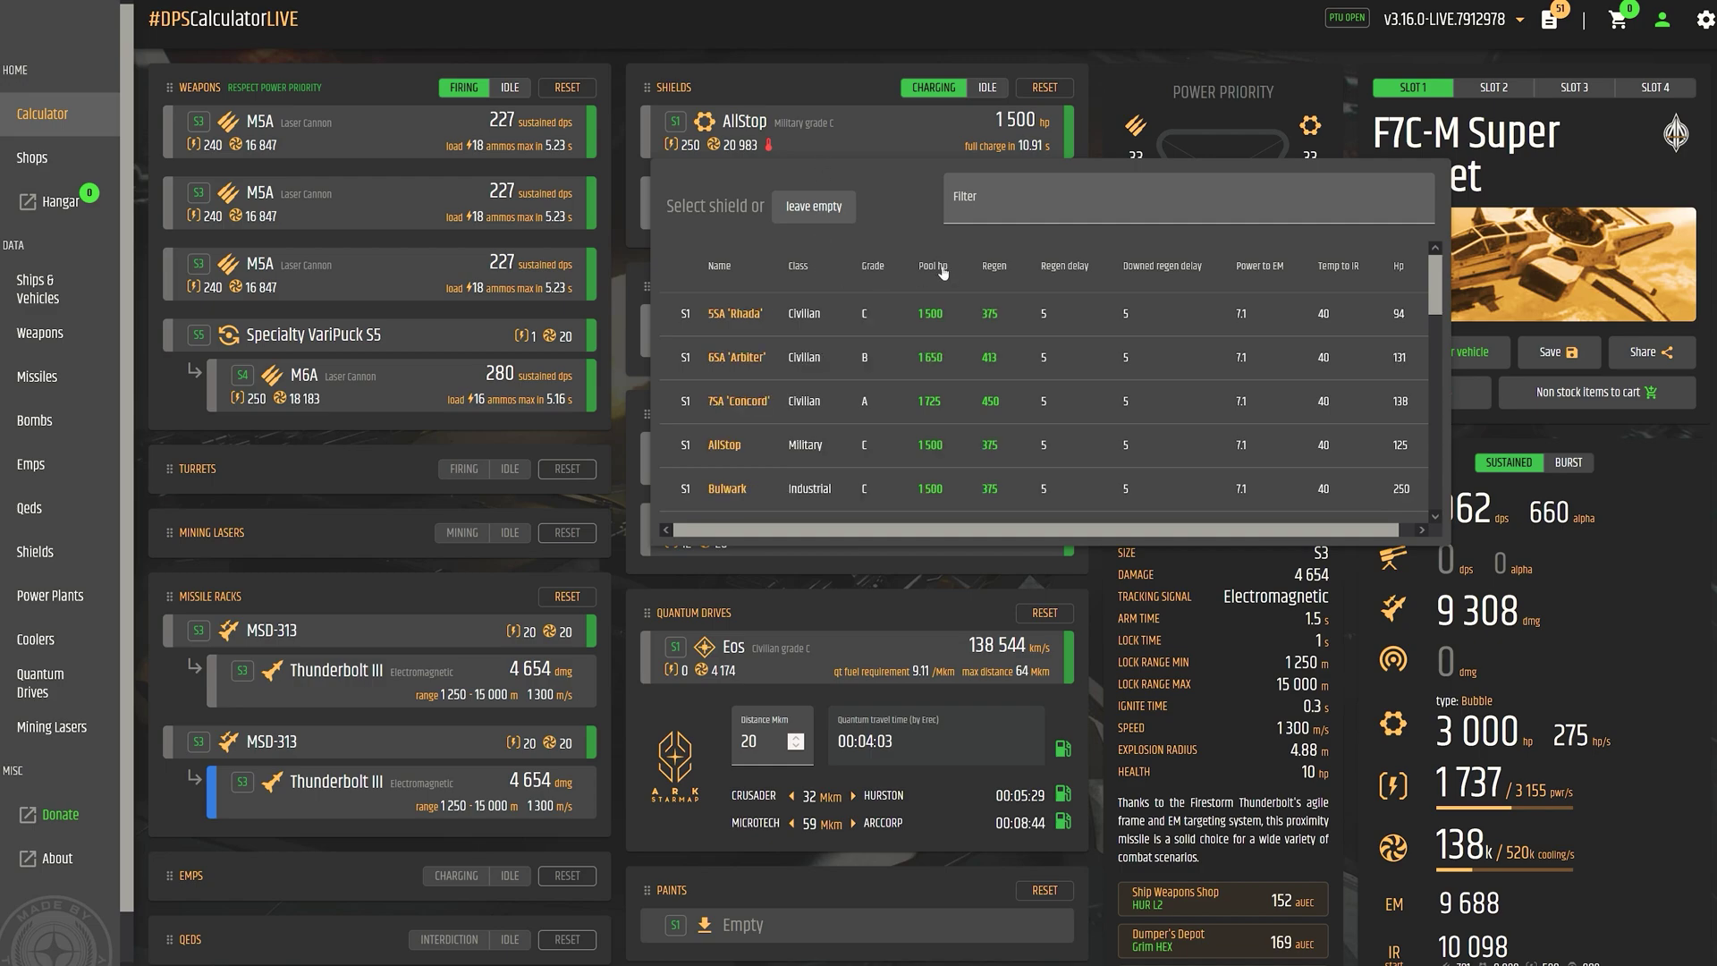
pyautogui.click(944, 268)
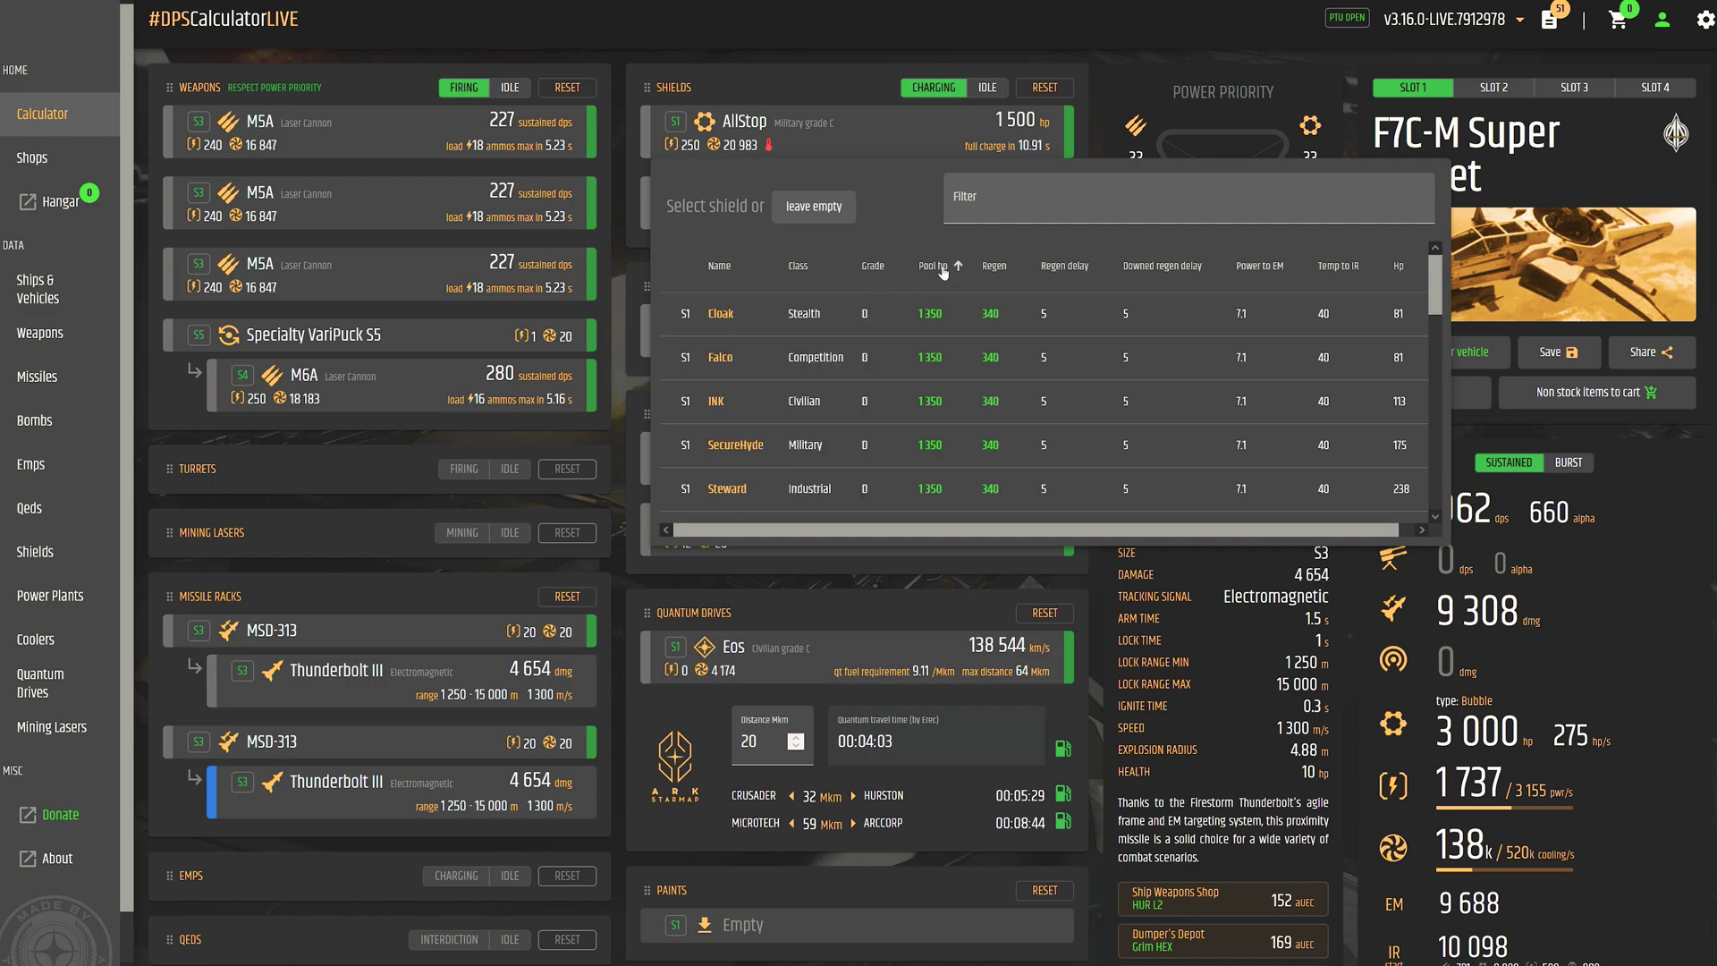
pyautogui.click(996, 268)
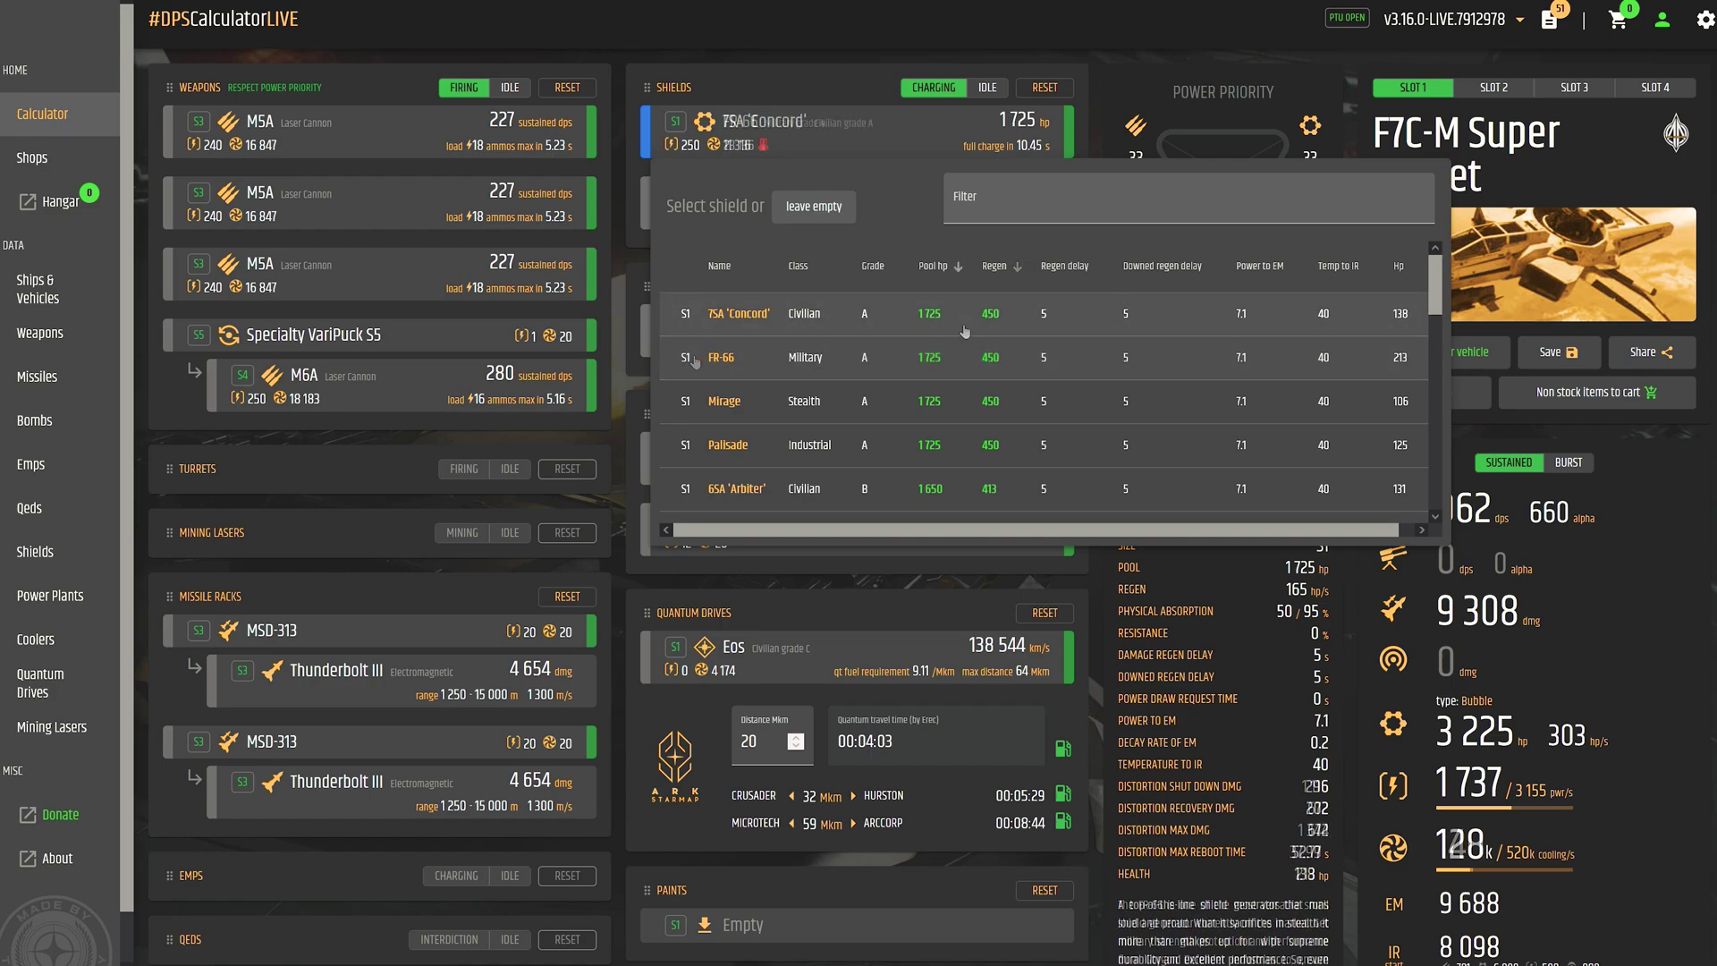
pyautogui.click(959, 363)
pyautogui.click(858, 220)
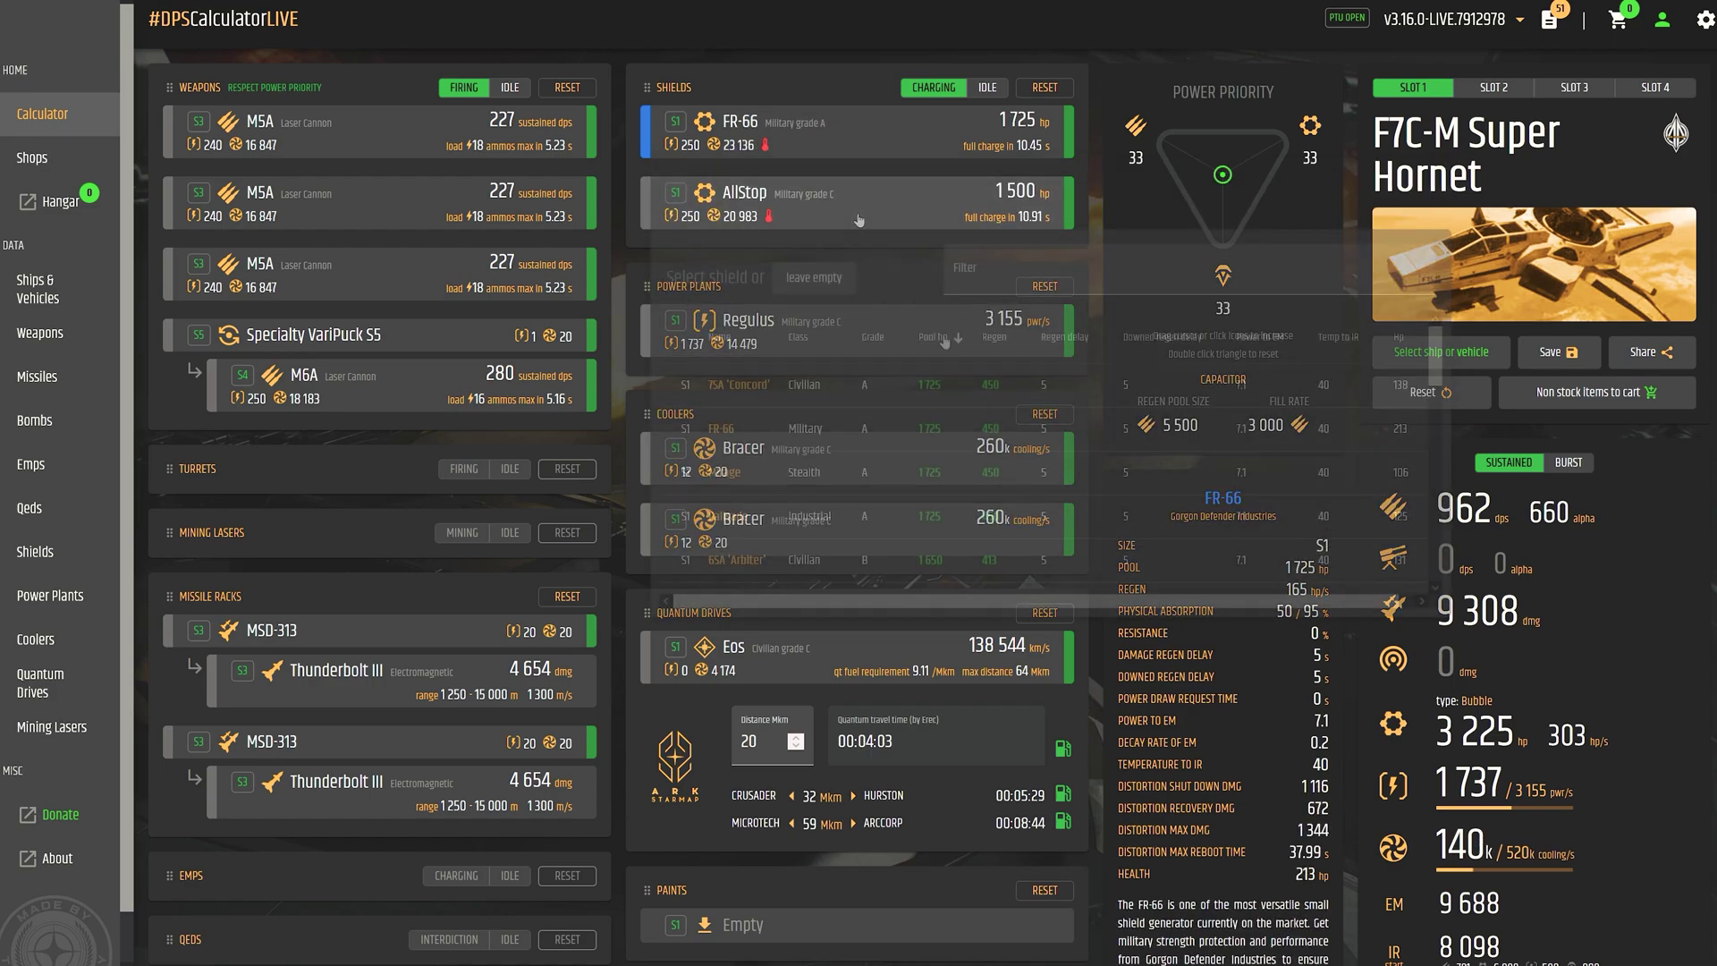
pyautogui.click(932, 372)
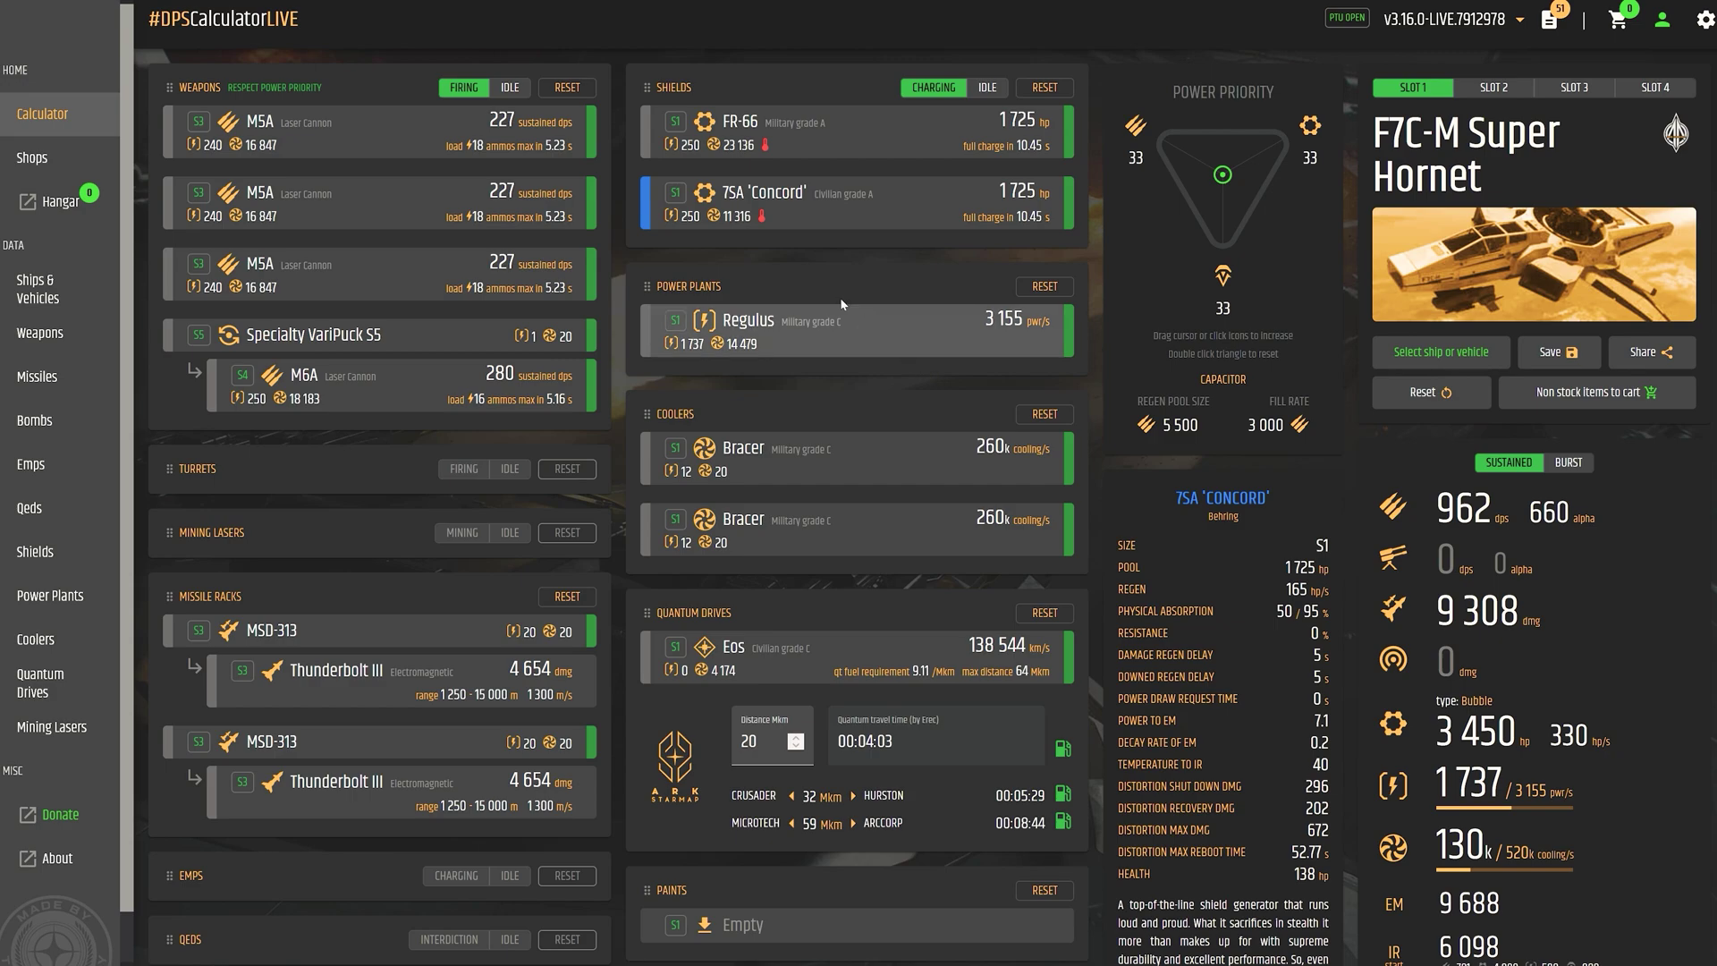
# Replace the Regulus power plant with the JS-300, choosing from the grade-sorted list
pyautogui.click(840, 334)
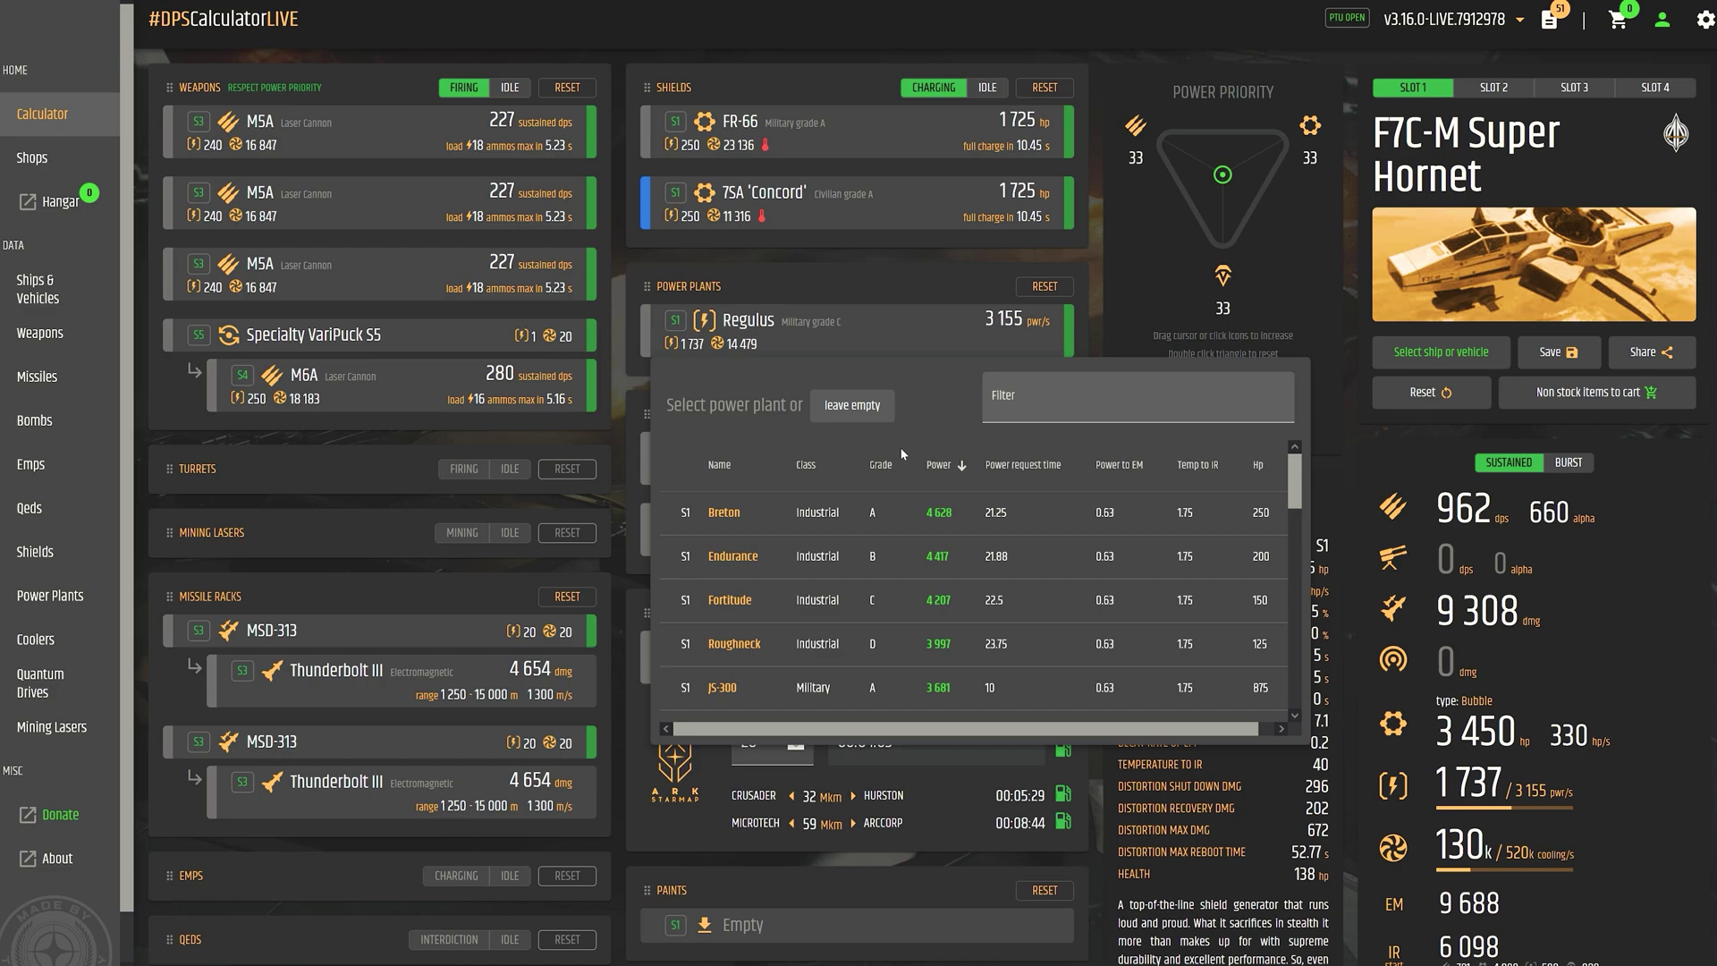
pyautogui.click(939, 465)
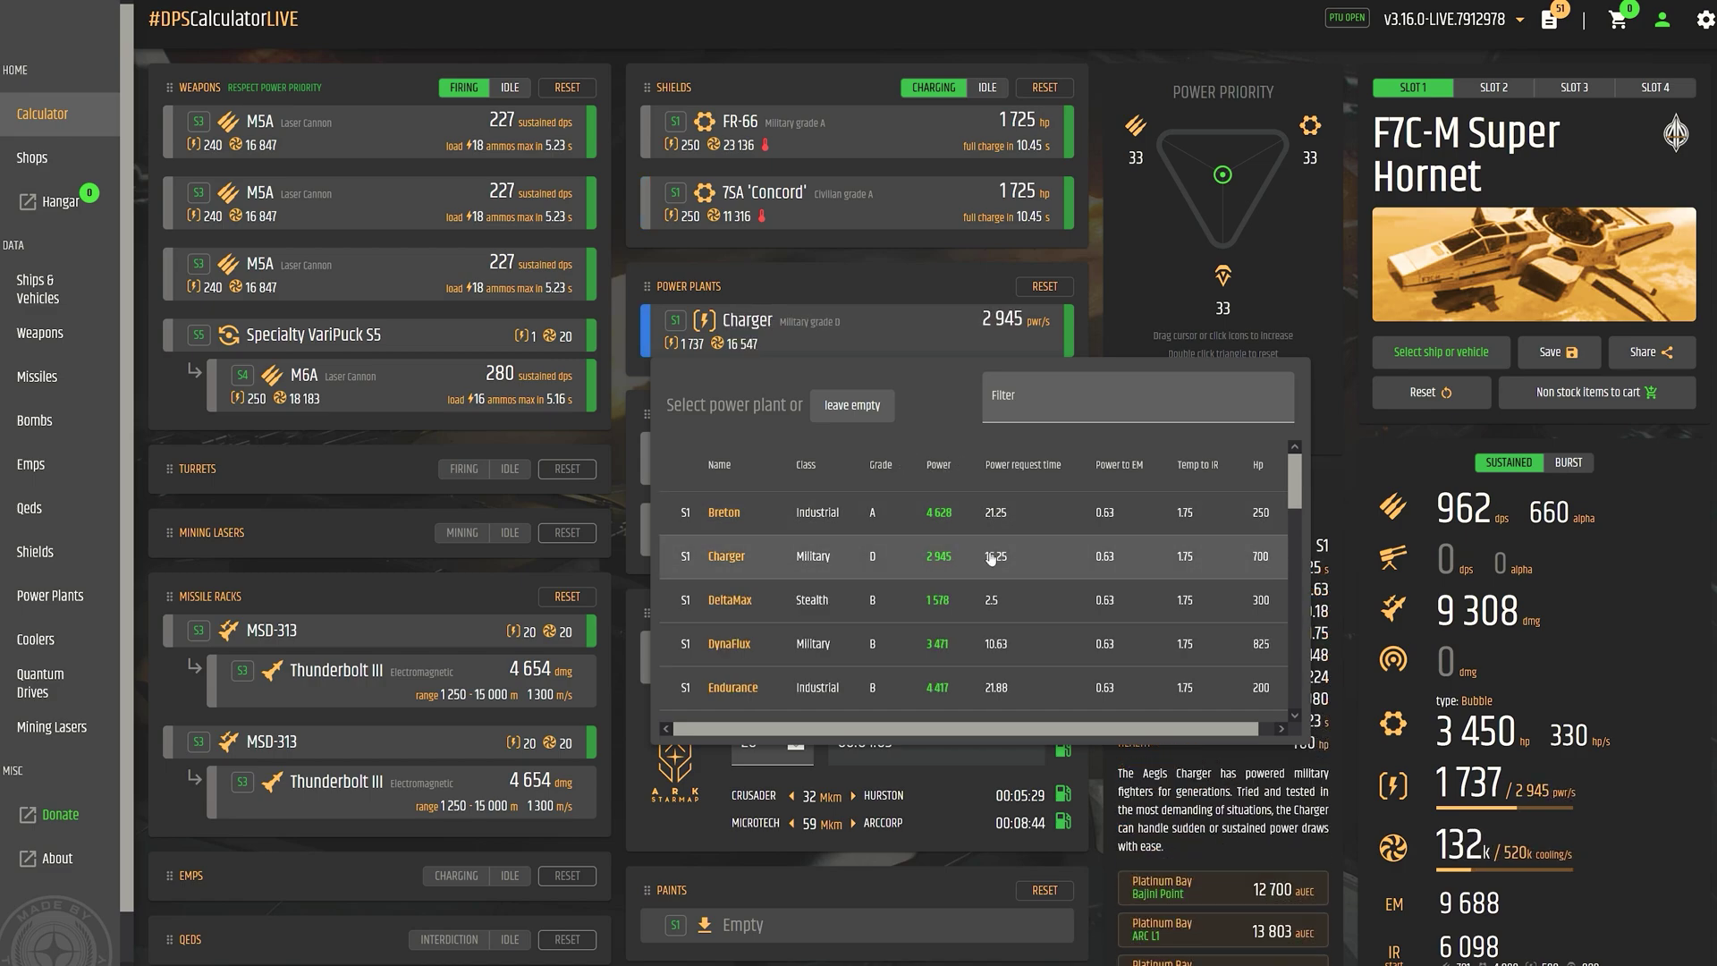
pyautogui.click(885, 464)
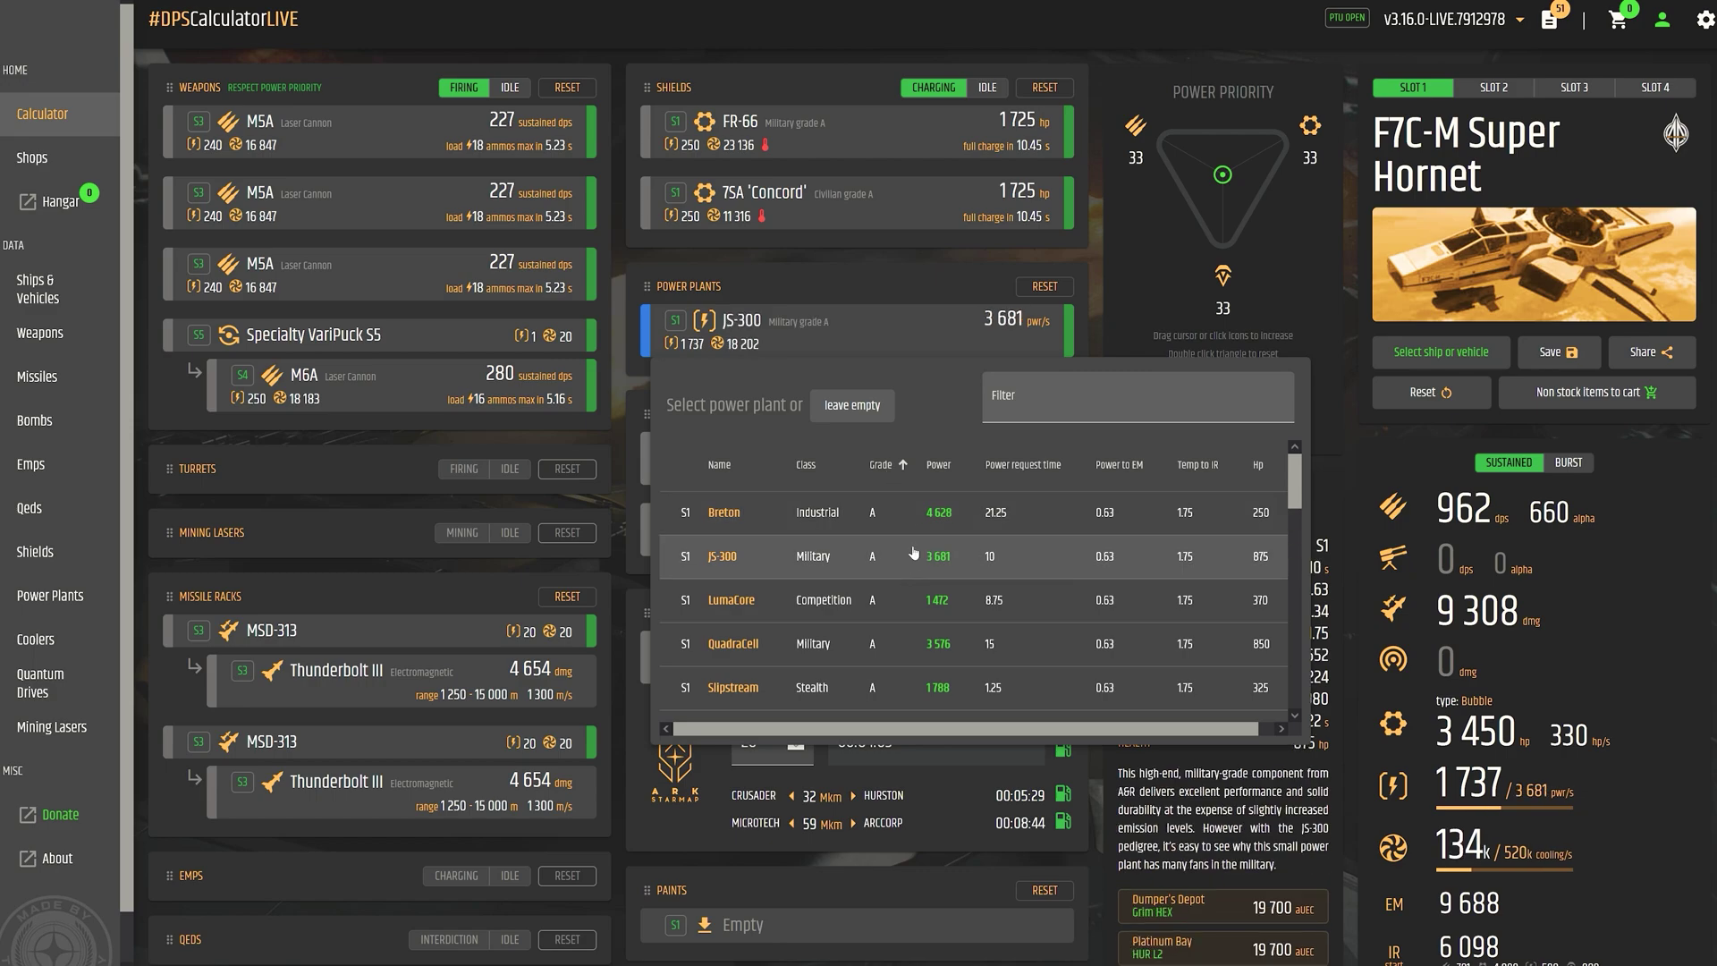
pyautogui.click(1009, 570)
# Swap the first Bracer cooler for a Glacier, sorting coolers by cooling rate highest first
pyautogui.click(913, 470)
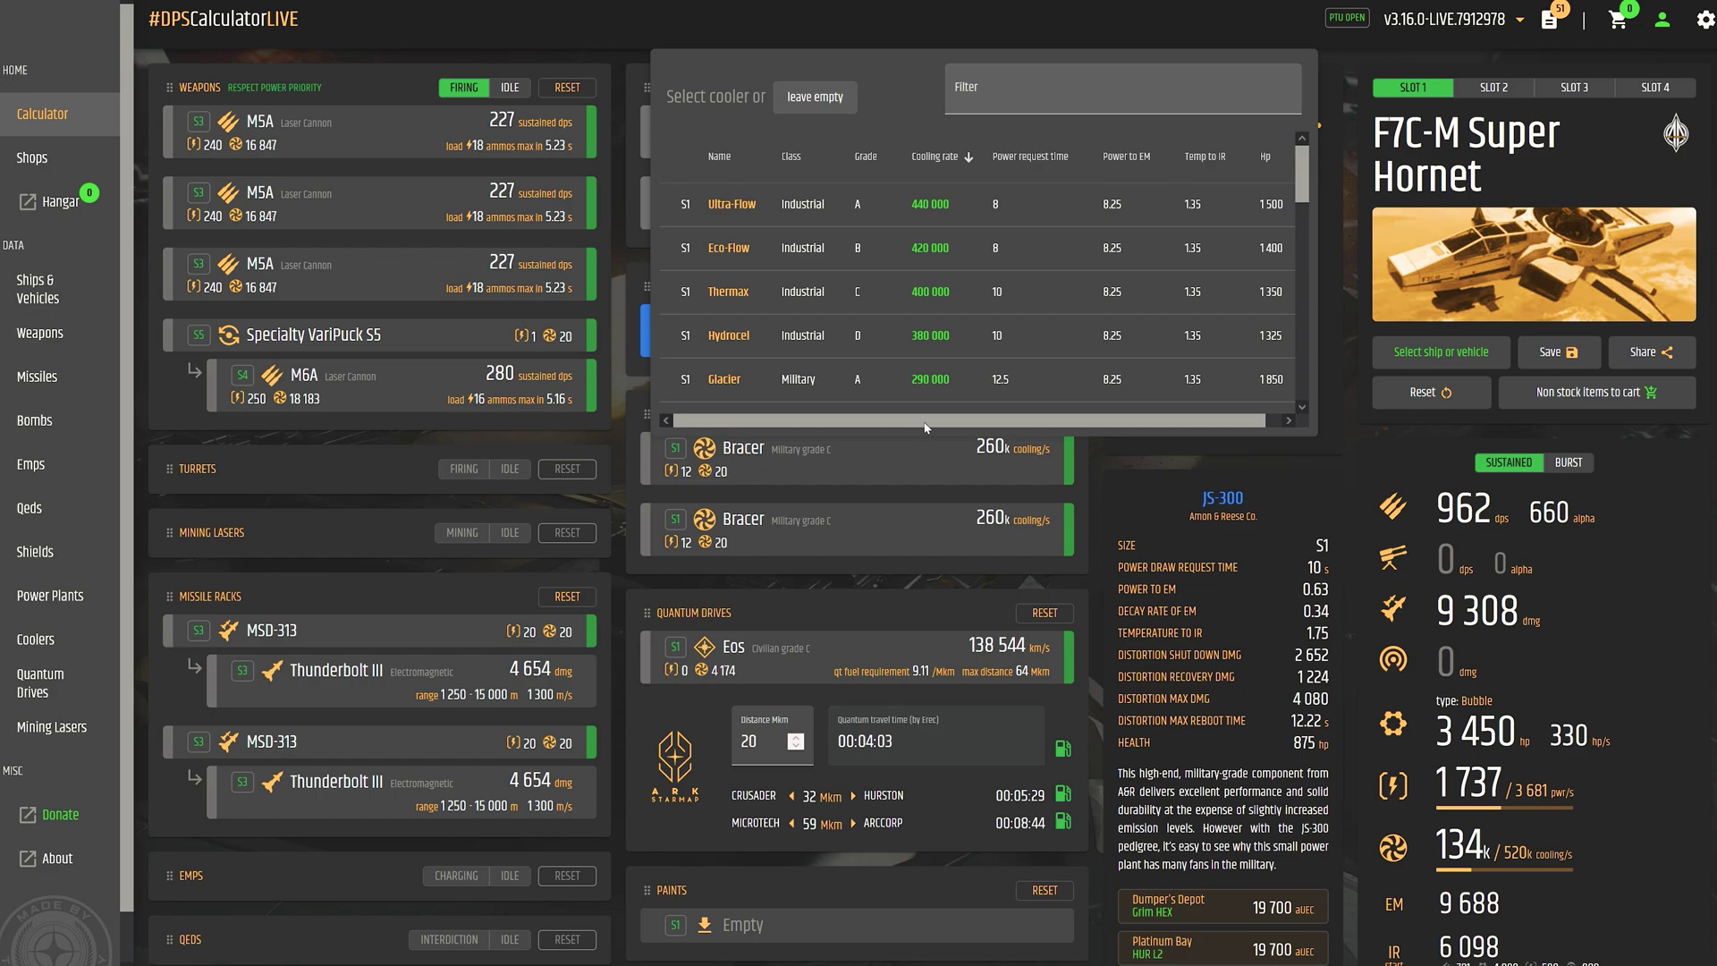
pyautogui.click(867, 157)
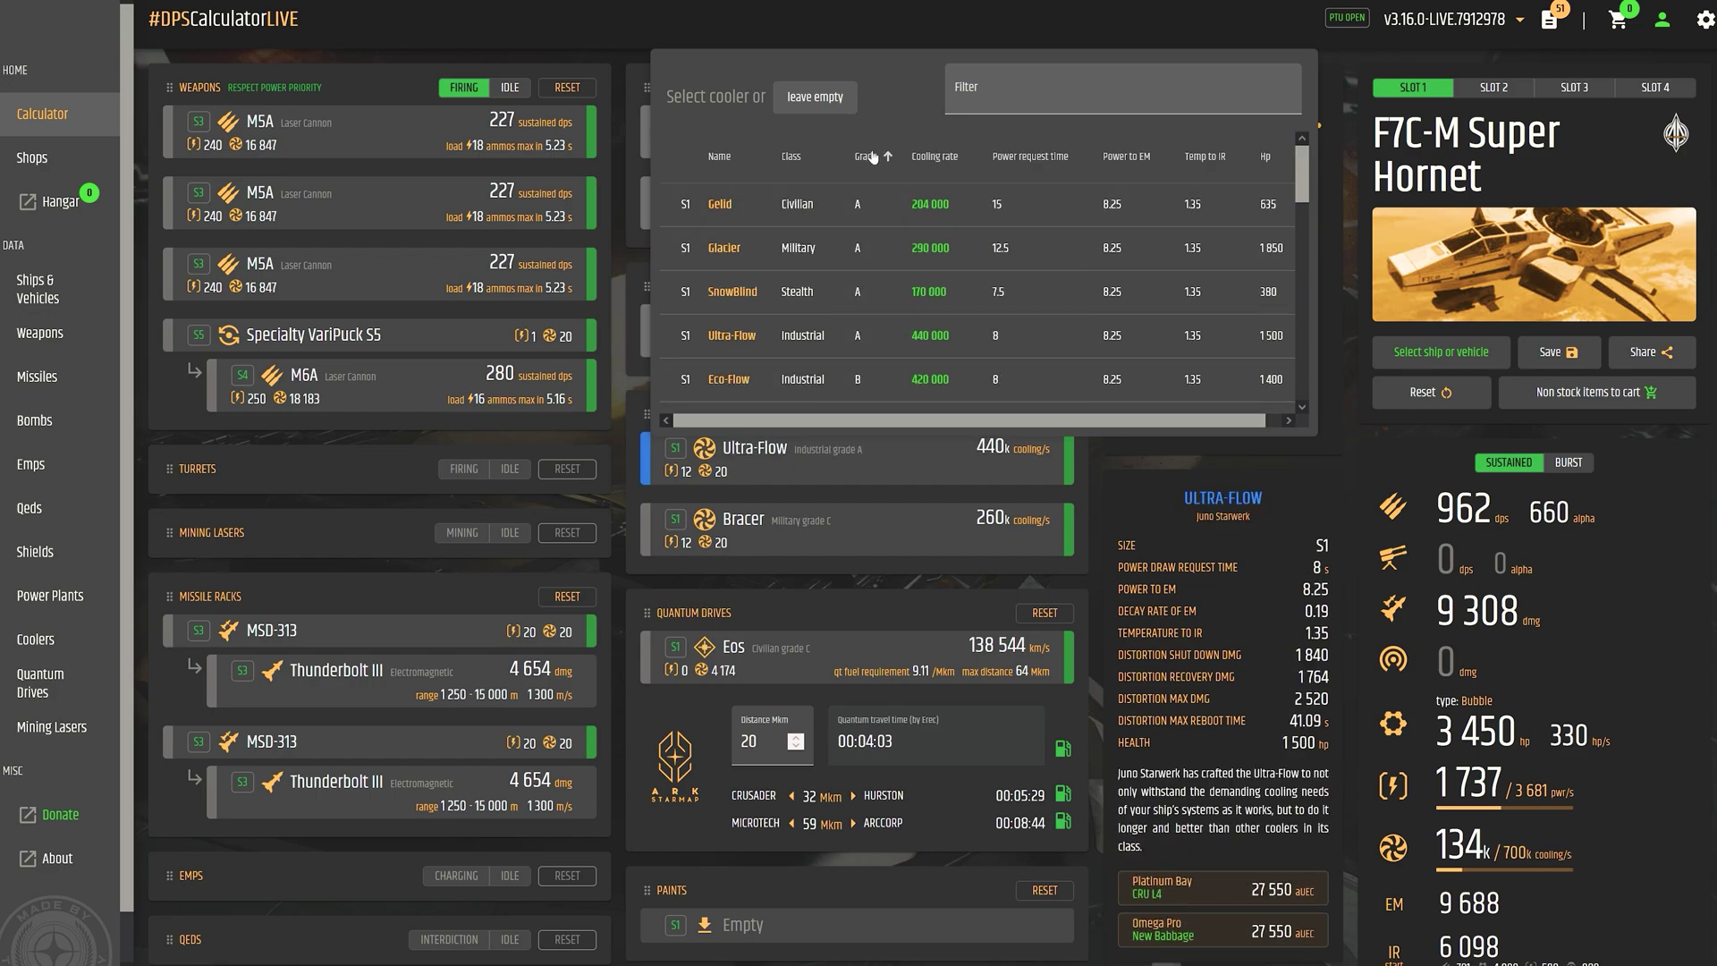
pyautogui.click(935, 159)
pyautogui.click(935, 160)
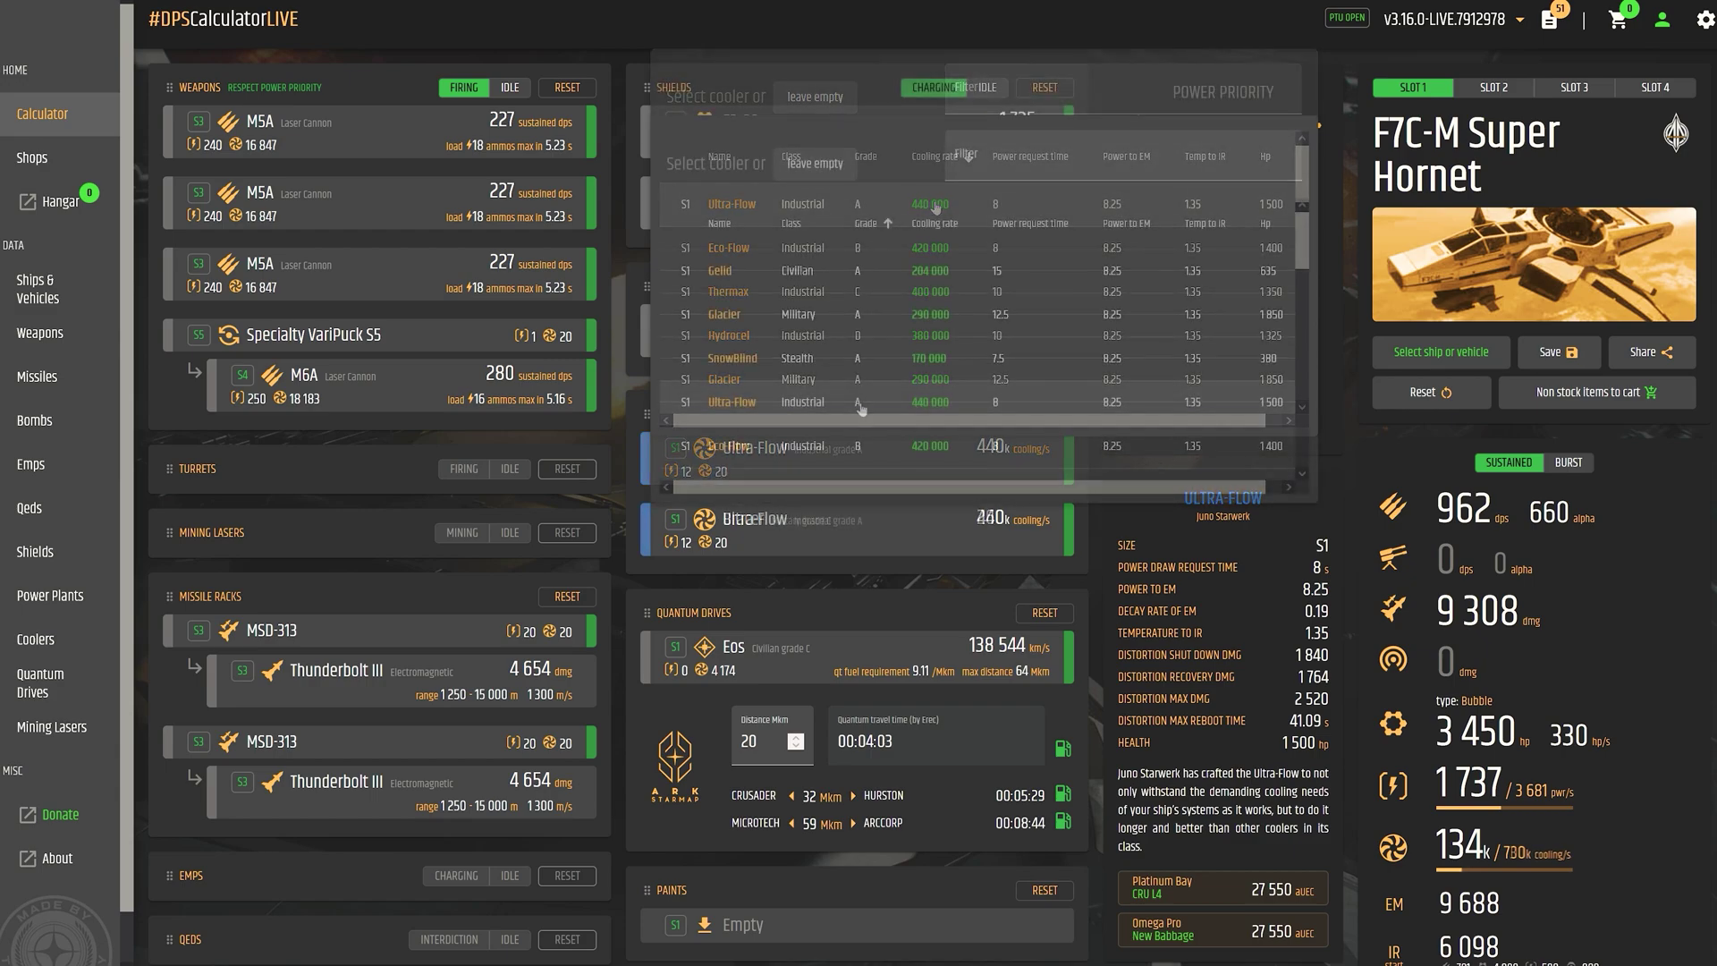
pyautogui.click(907, 379)
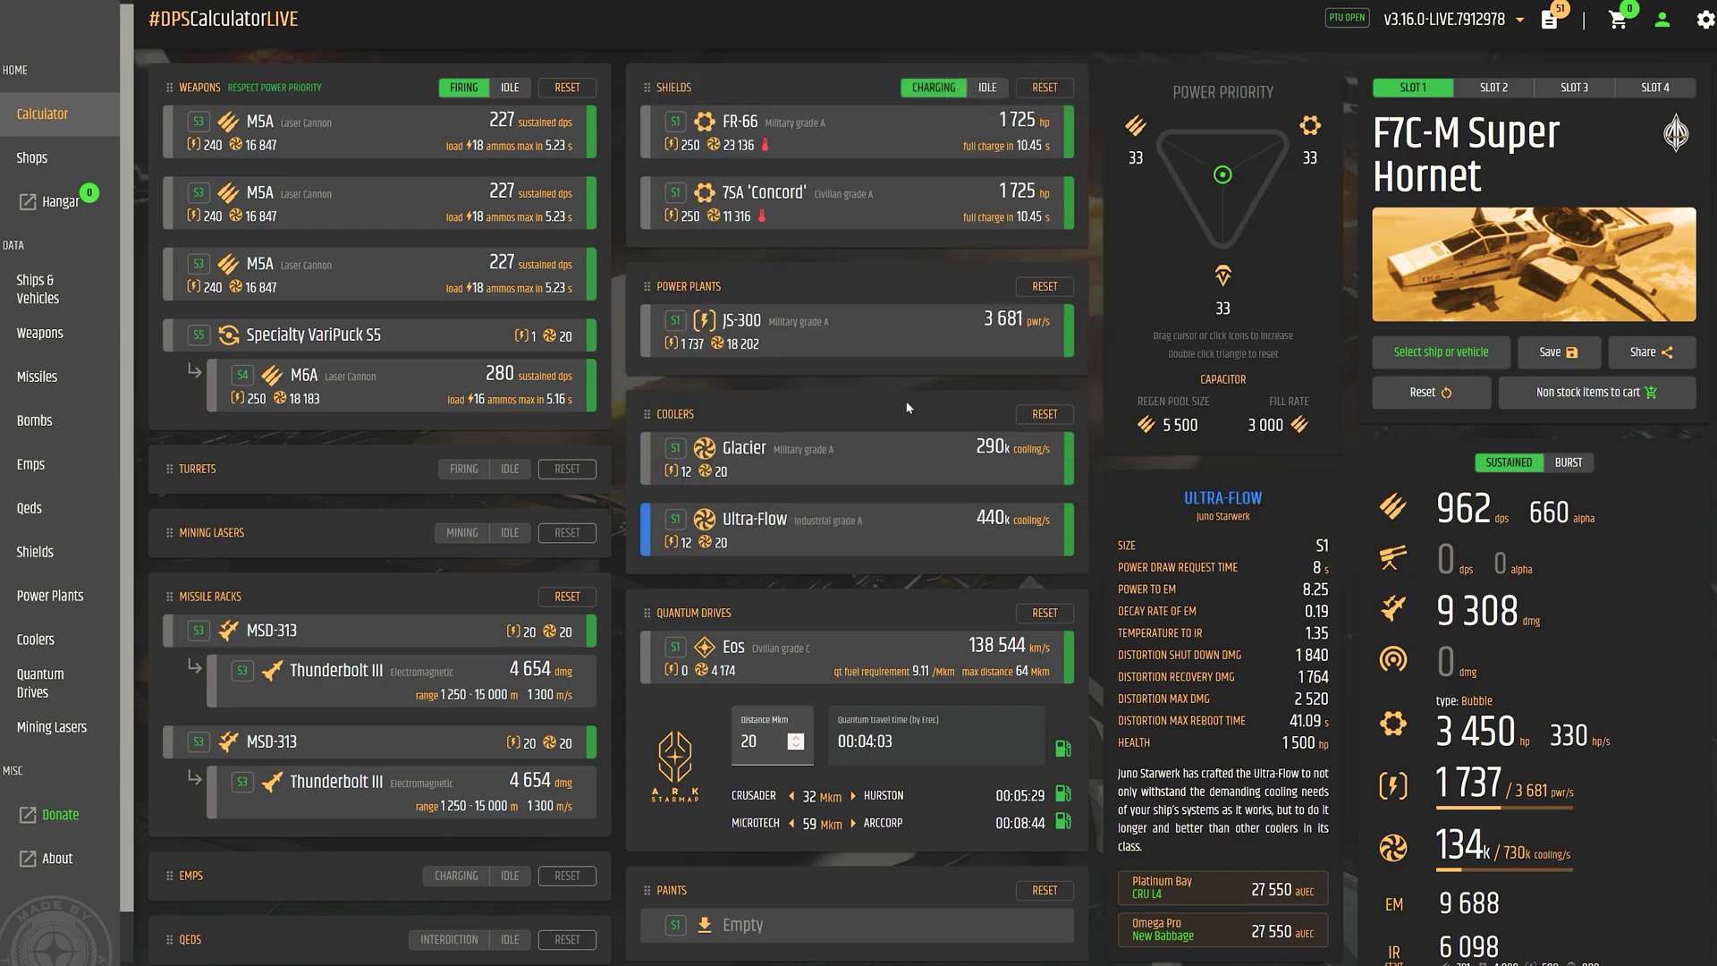
# Replace the Eos quantum drive with the Atlas from the grade-sorted list
pyautogui.click(897, 638)
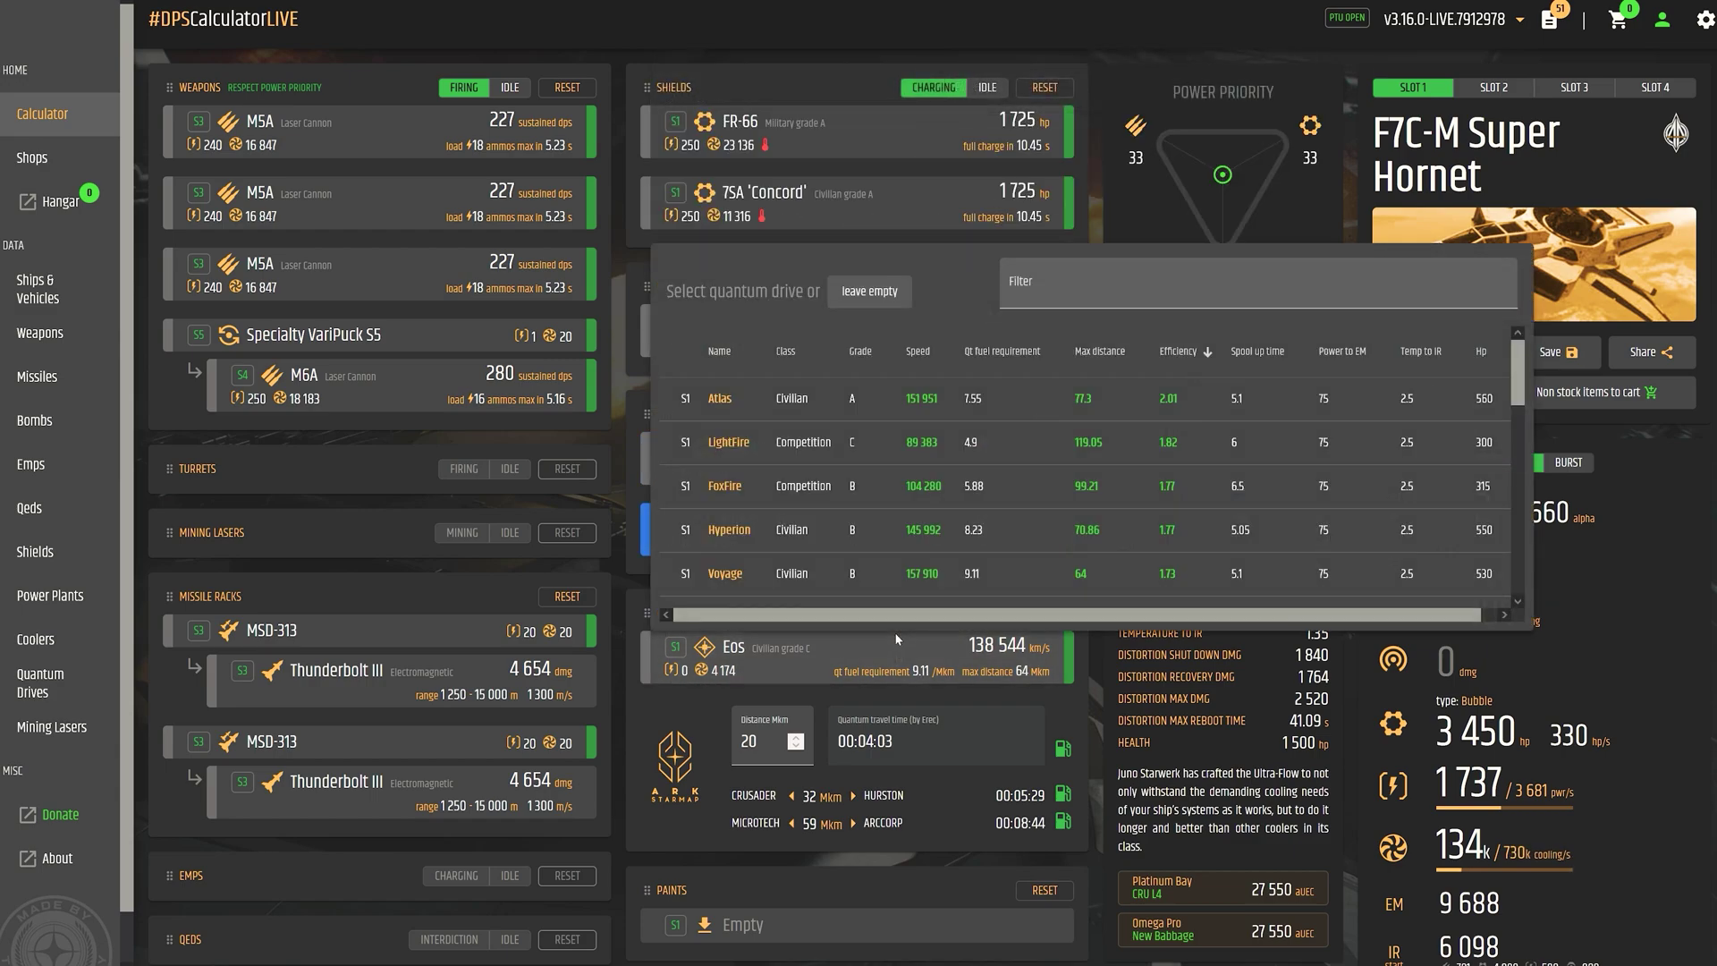
pyautogui.click(865, 351)
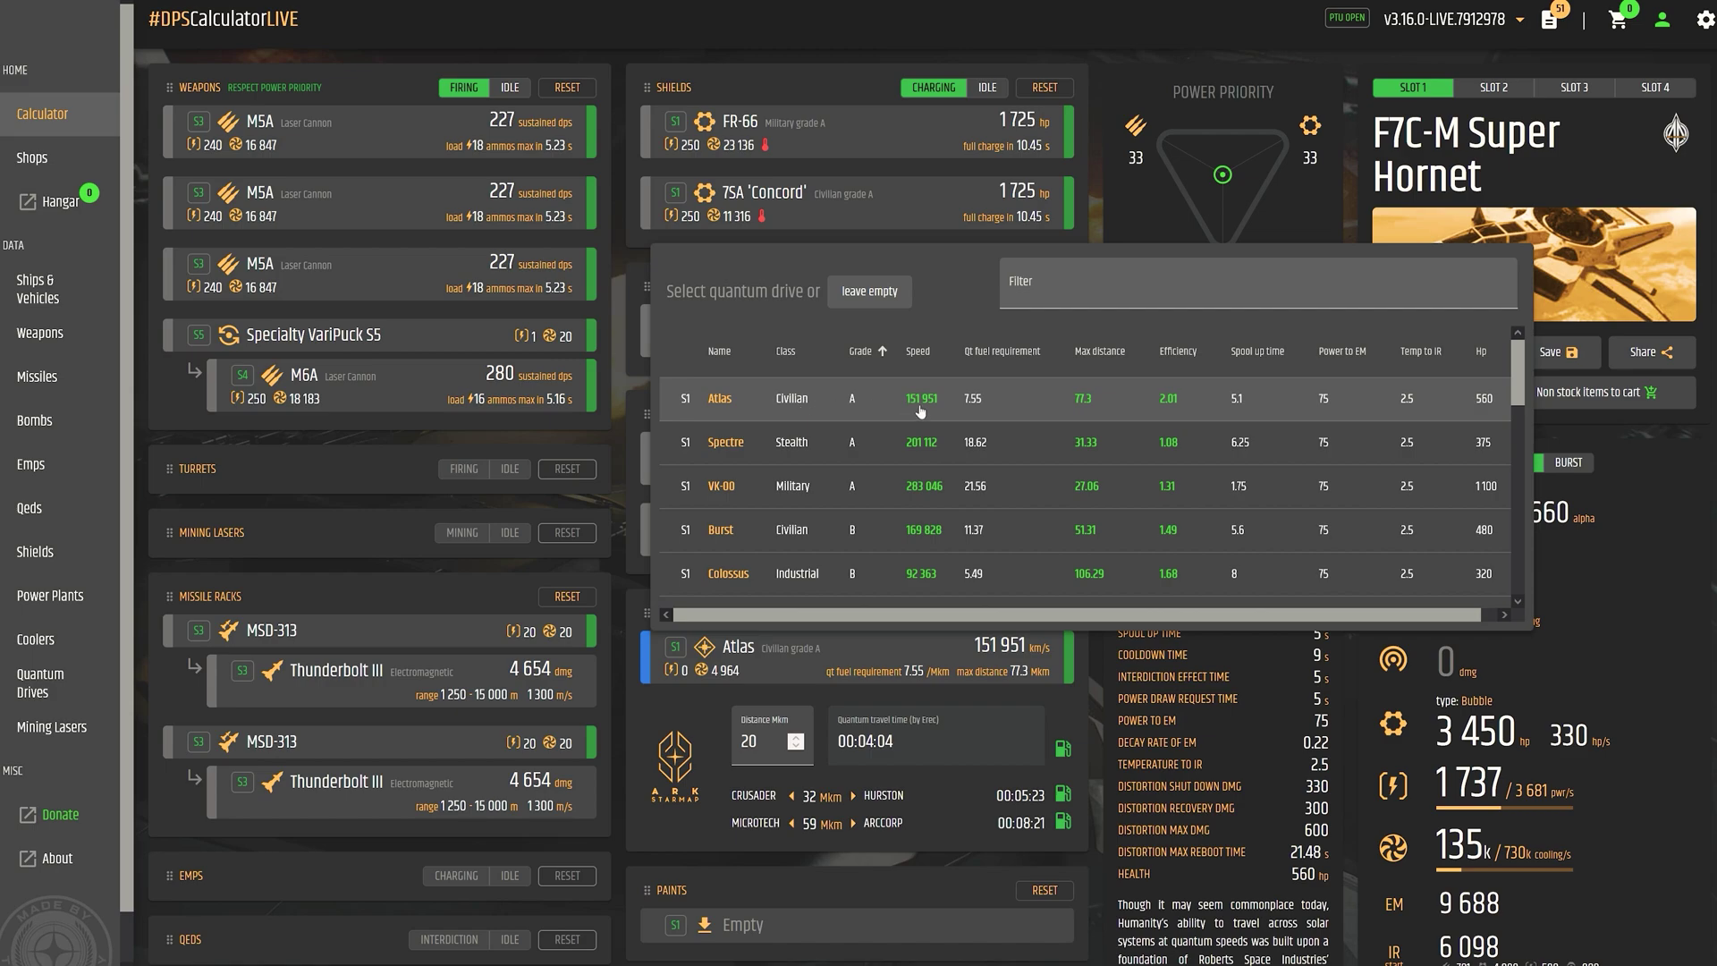
pyautogui.click(1156, 409)
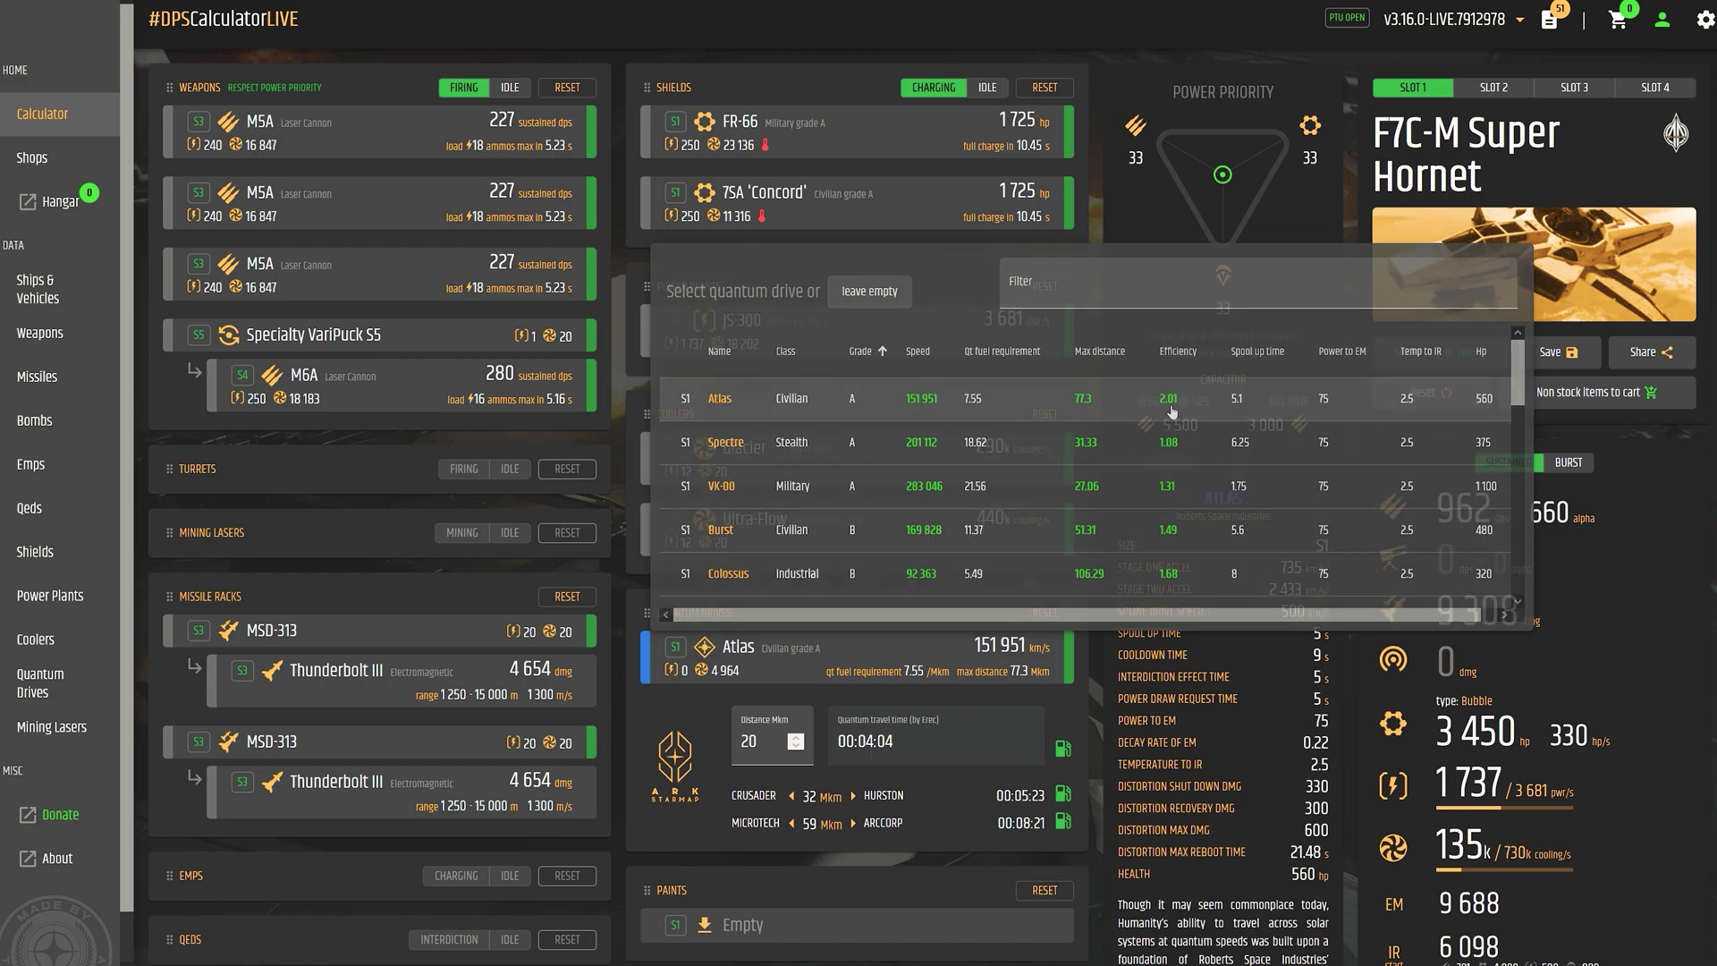
# Set the quantum travel distance to 80 Mkm and preview alternative drives such as Voyage
pyautogui.click(794, 737)
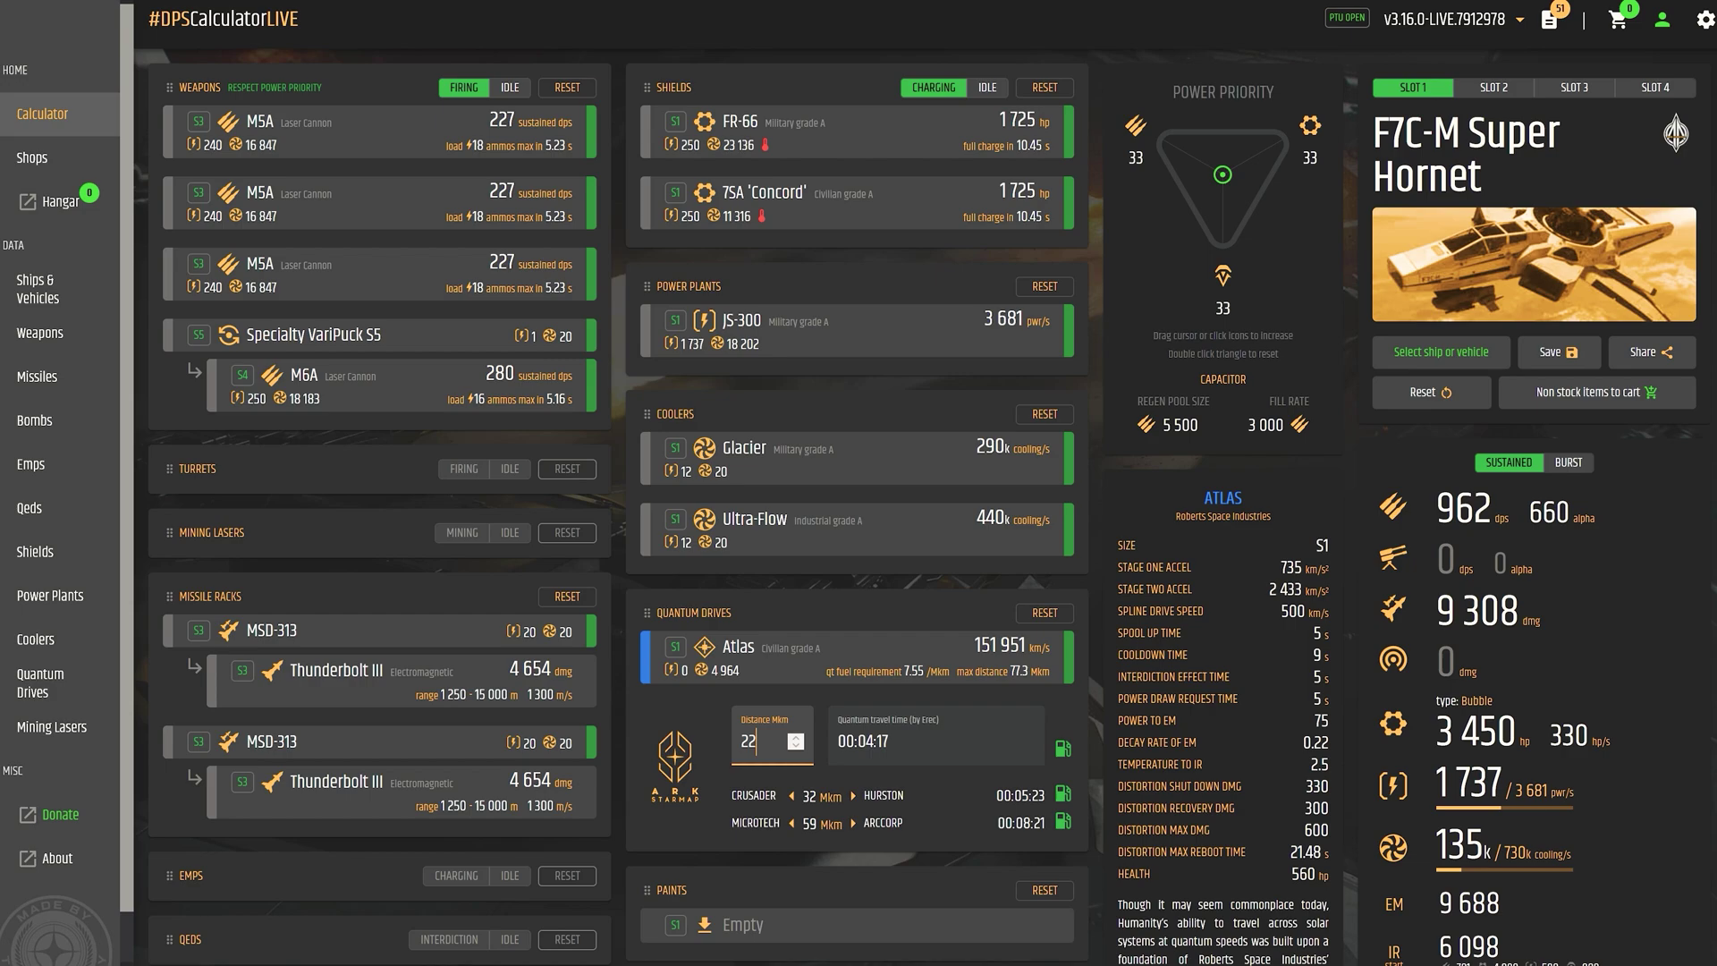
pyautogui.click(728, 733)
pyautogui.hotkey('ctrl', 'a')
pyautogui.write('80')
pyautogui.press('Return')
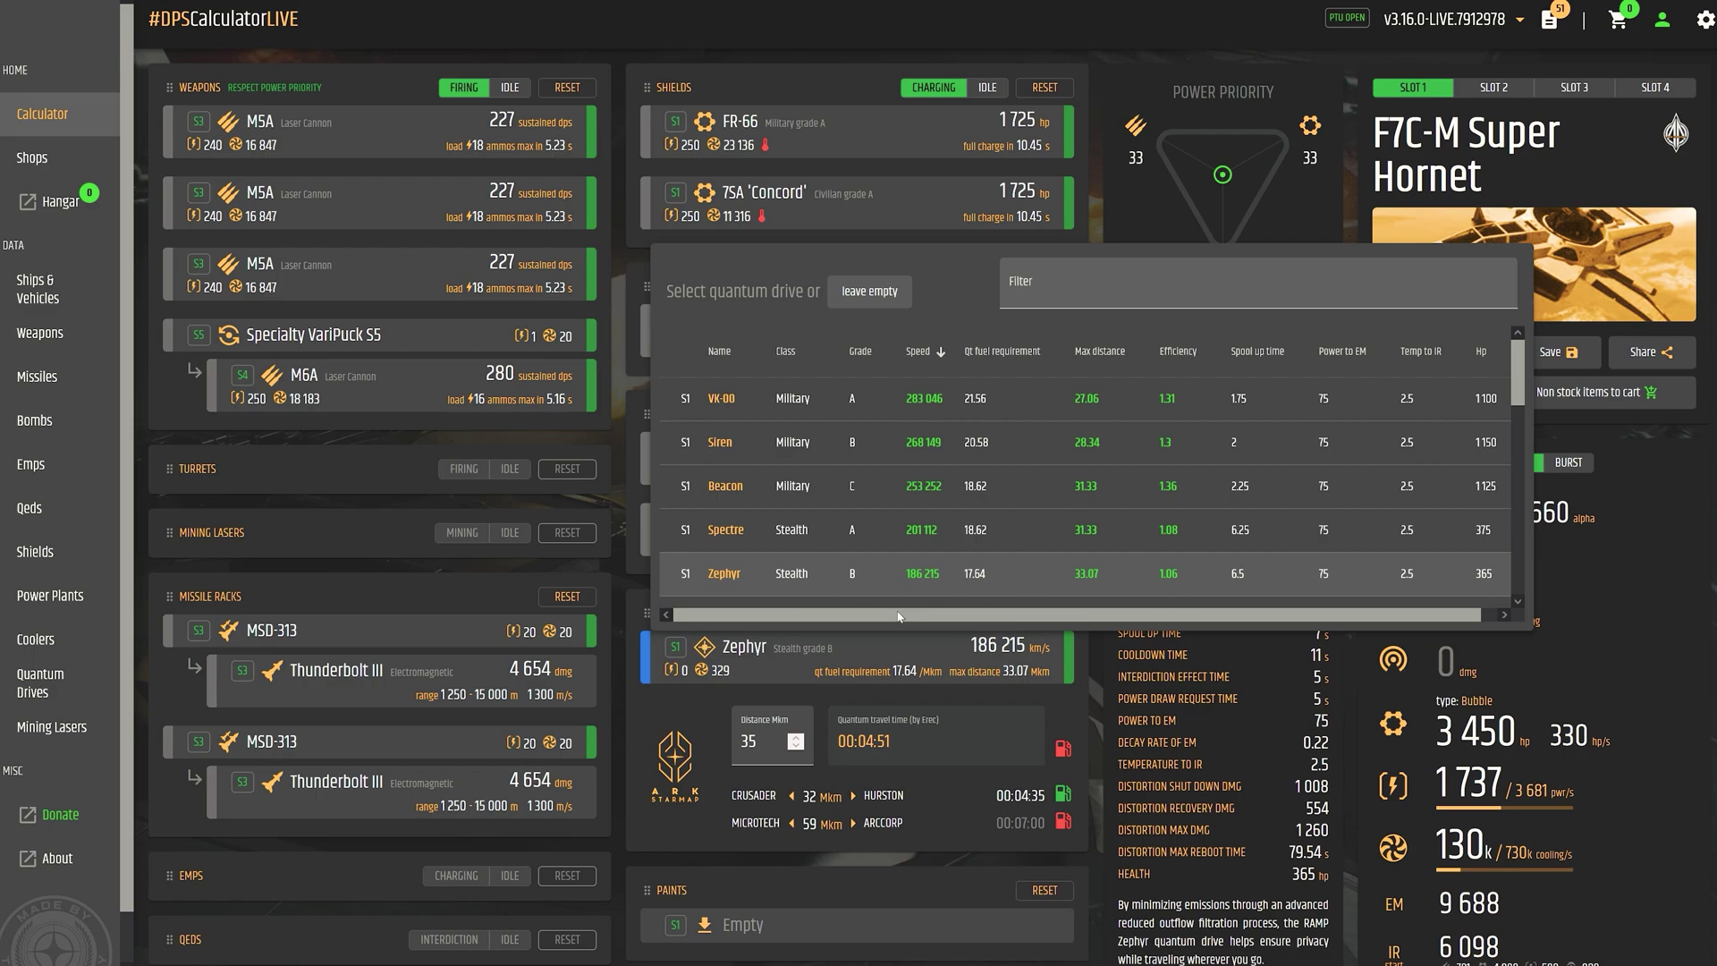
pyautogui.middleClick(901, 404)
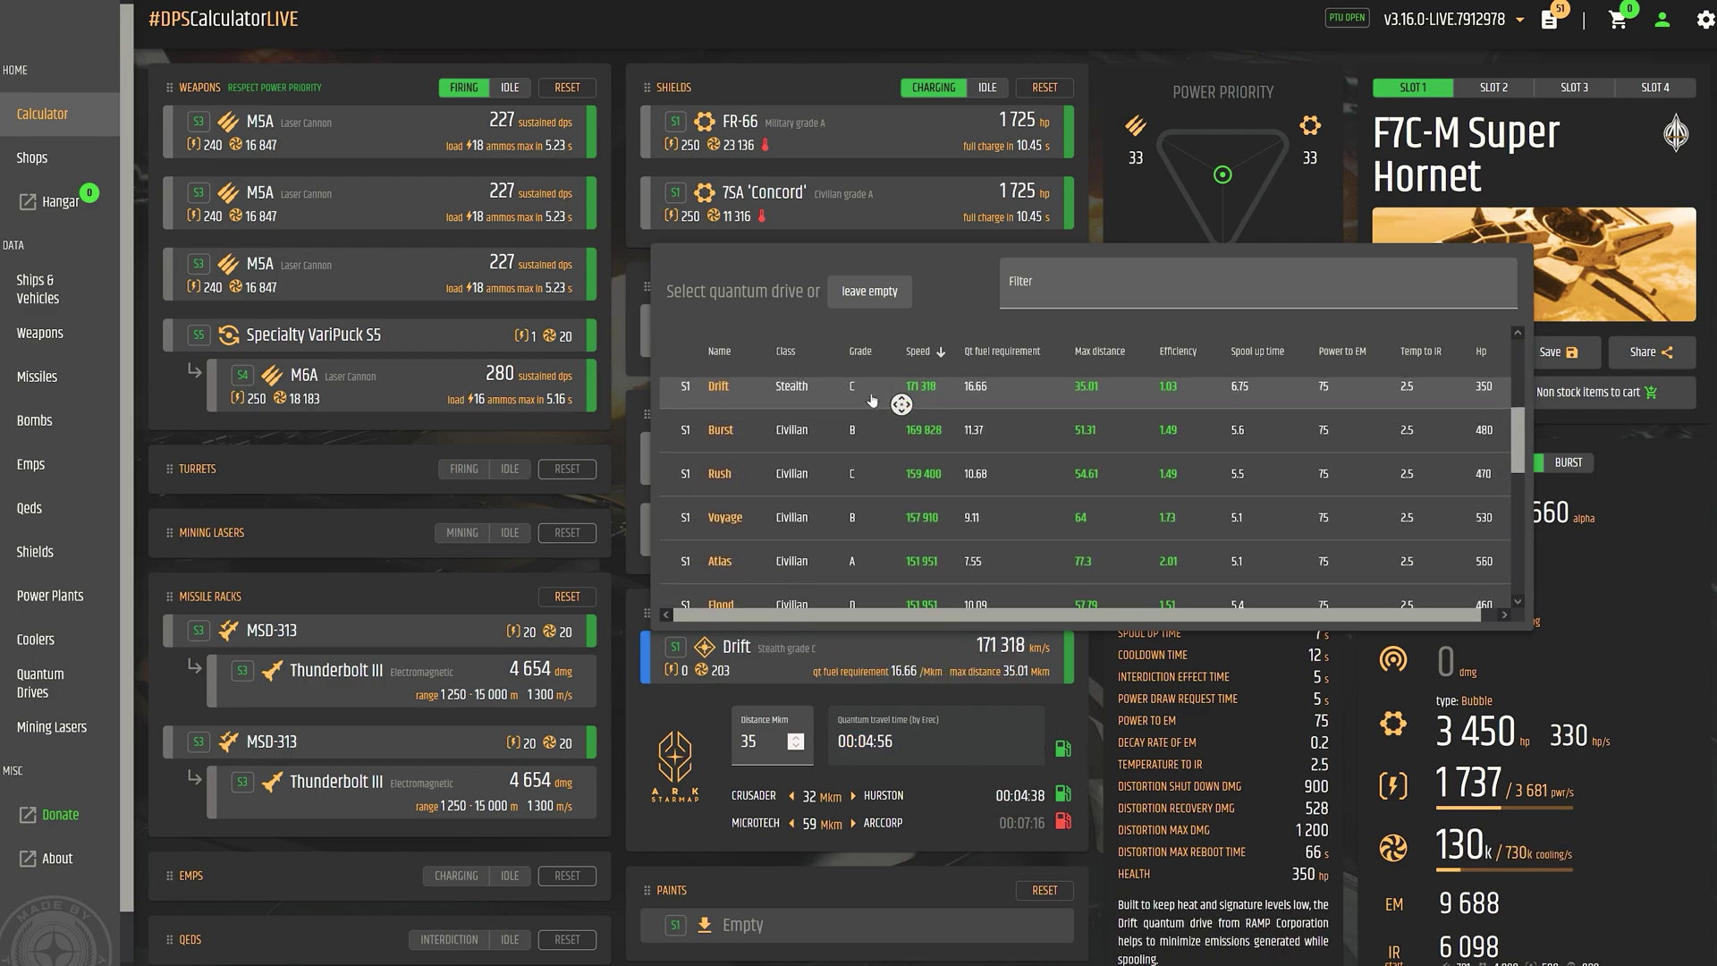
pyautogui.middleClick(865, 412)
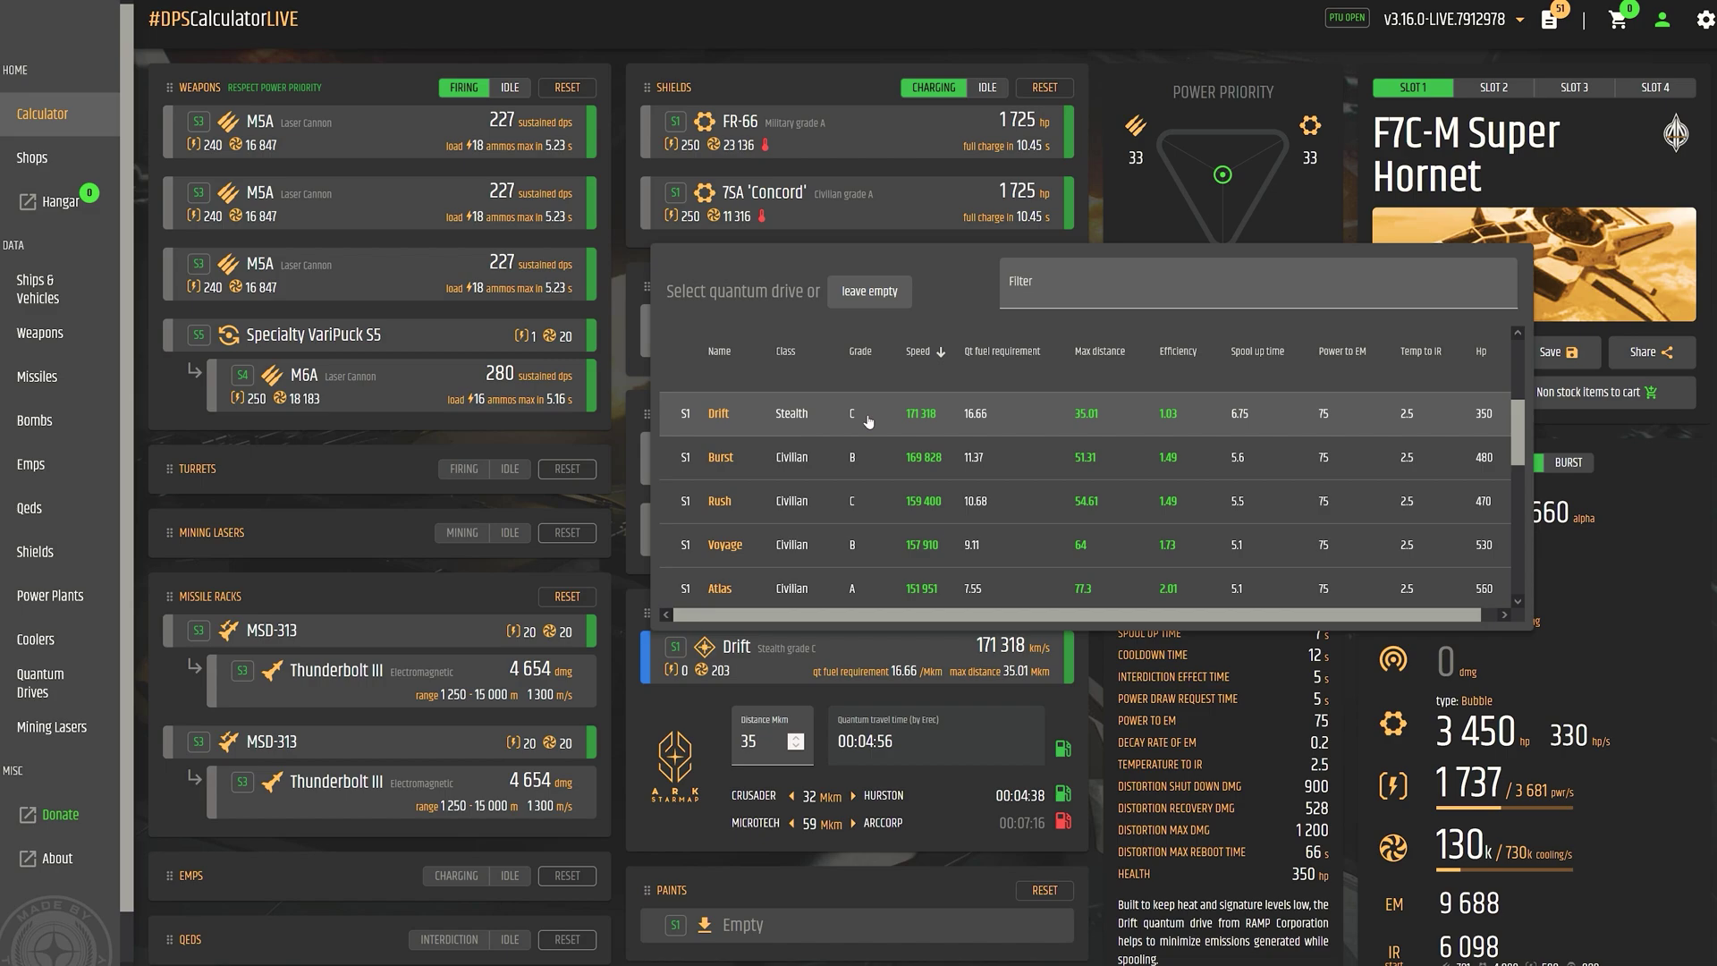
# Apply the Invictus Blue and Gold Livery paint to the Super Hornet
pyautogui.click(853, 544)
pyautogui.click(805, 925)
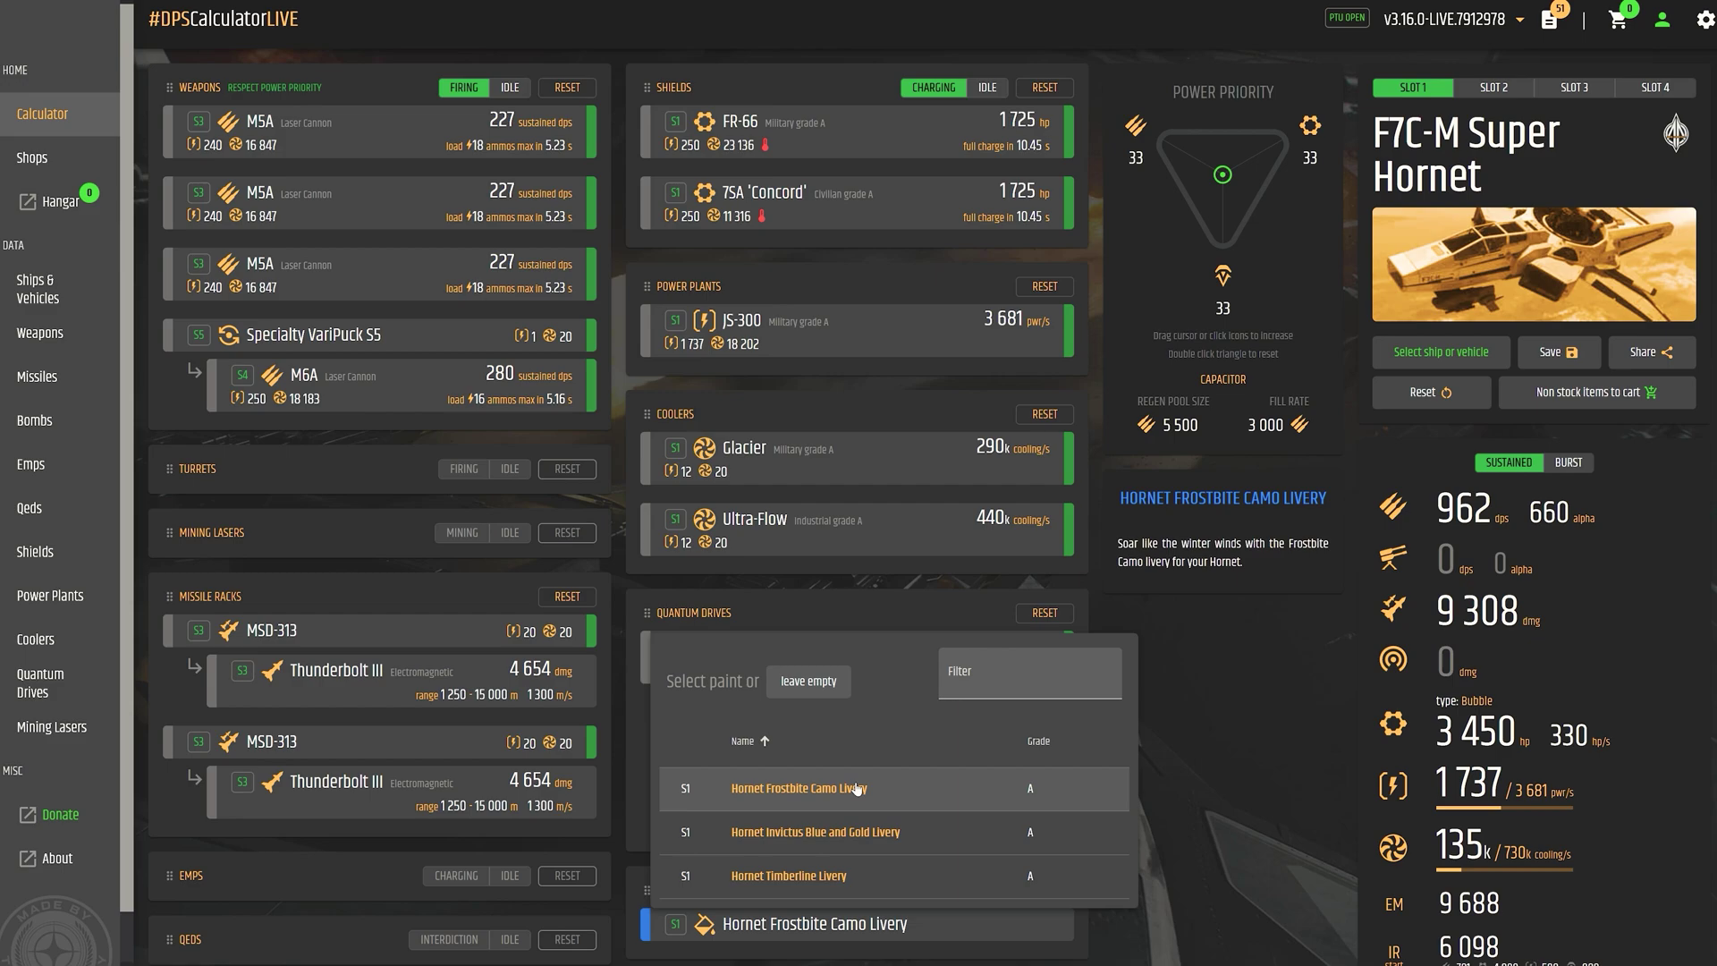
pyautogui.click(863, 832)
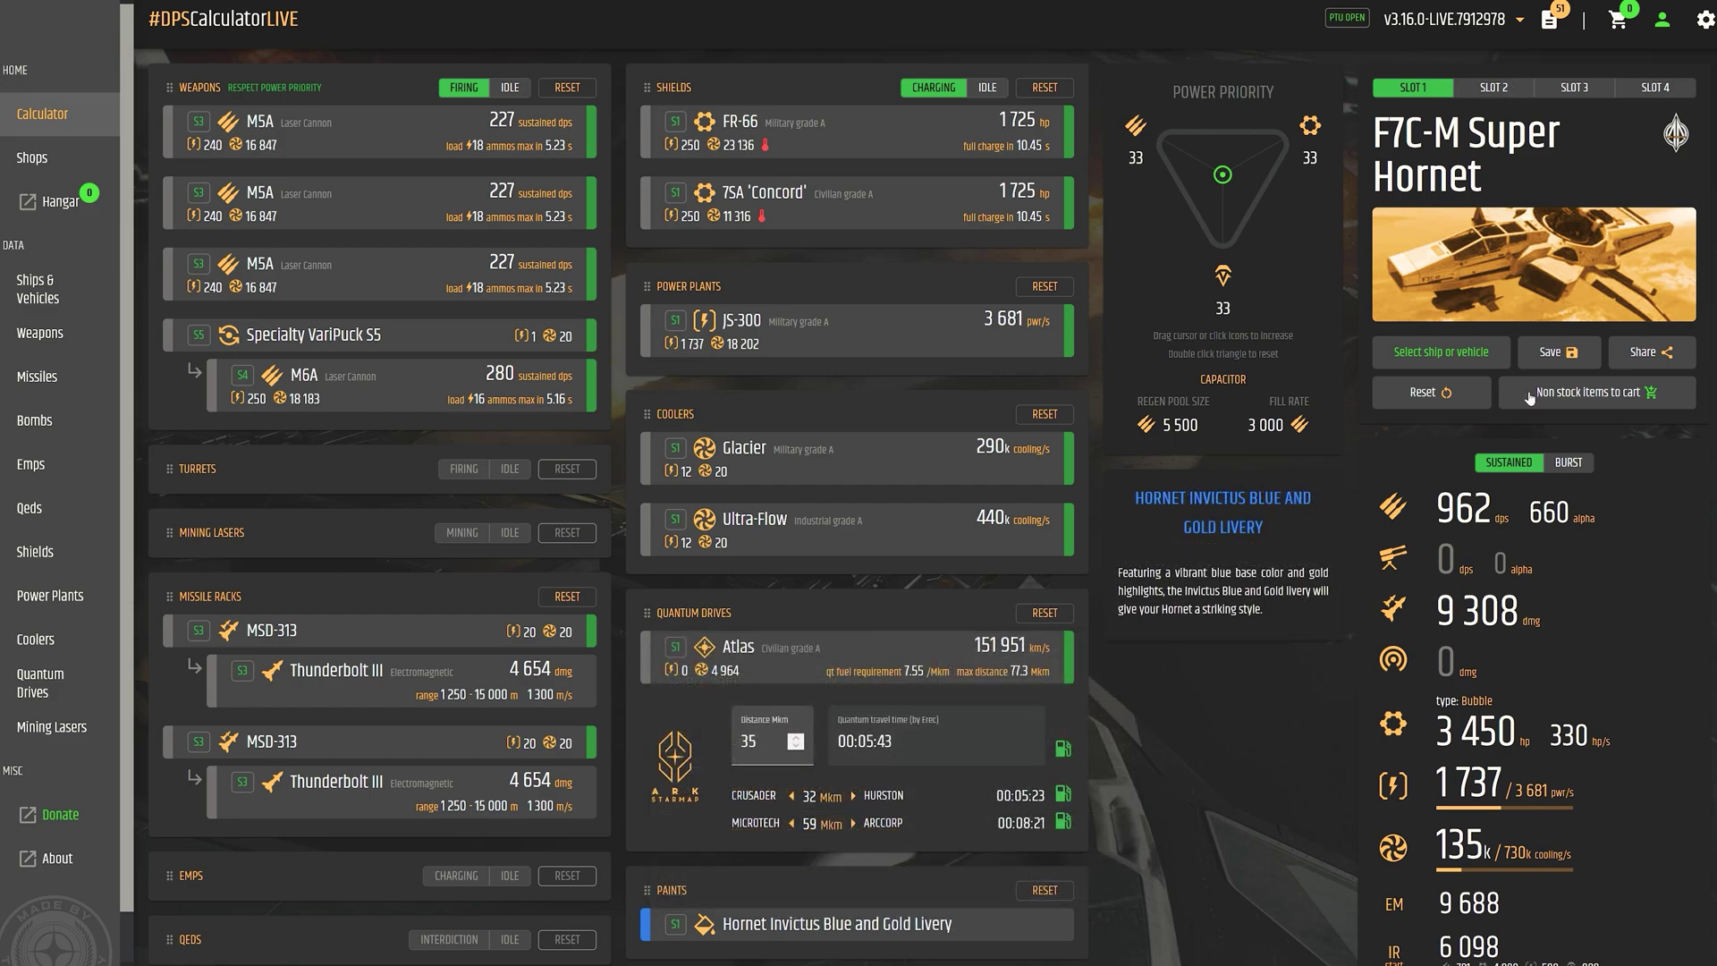
# Add all non-stock parts to the cart and open the cart
pyautogui.click(1676, 397)
pyautogui.click(737, 21)
pyautogui.click(1627, 27)
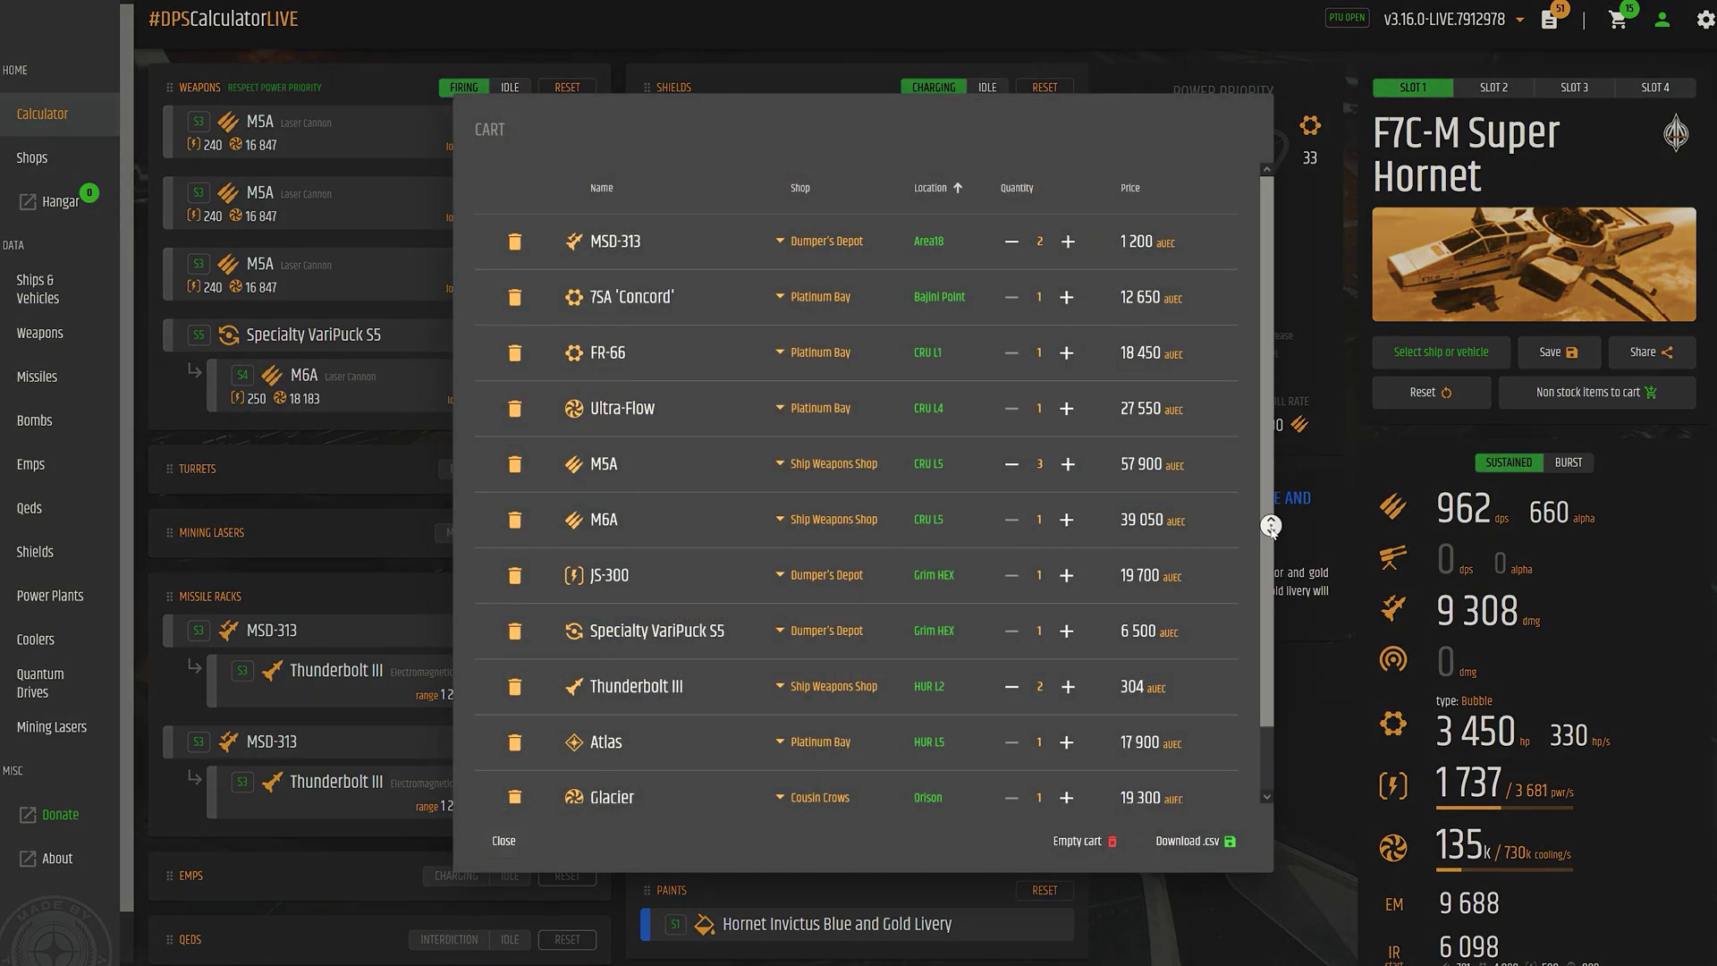
# Check shop options for the Glacier and Thunderbolt III, keeping Cousin Crows for the Glacier
pyautogui.scroll(-1, 1276, 525)
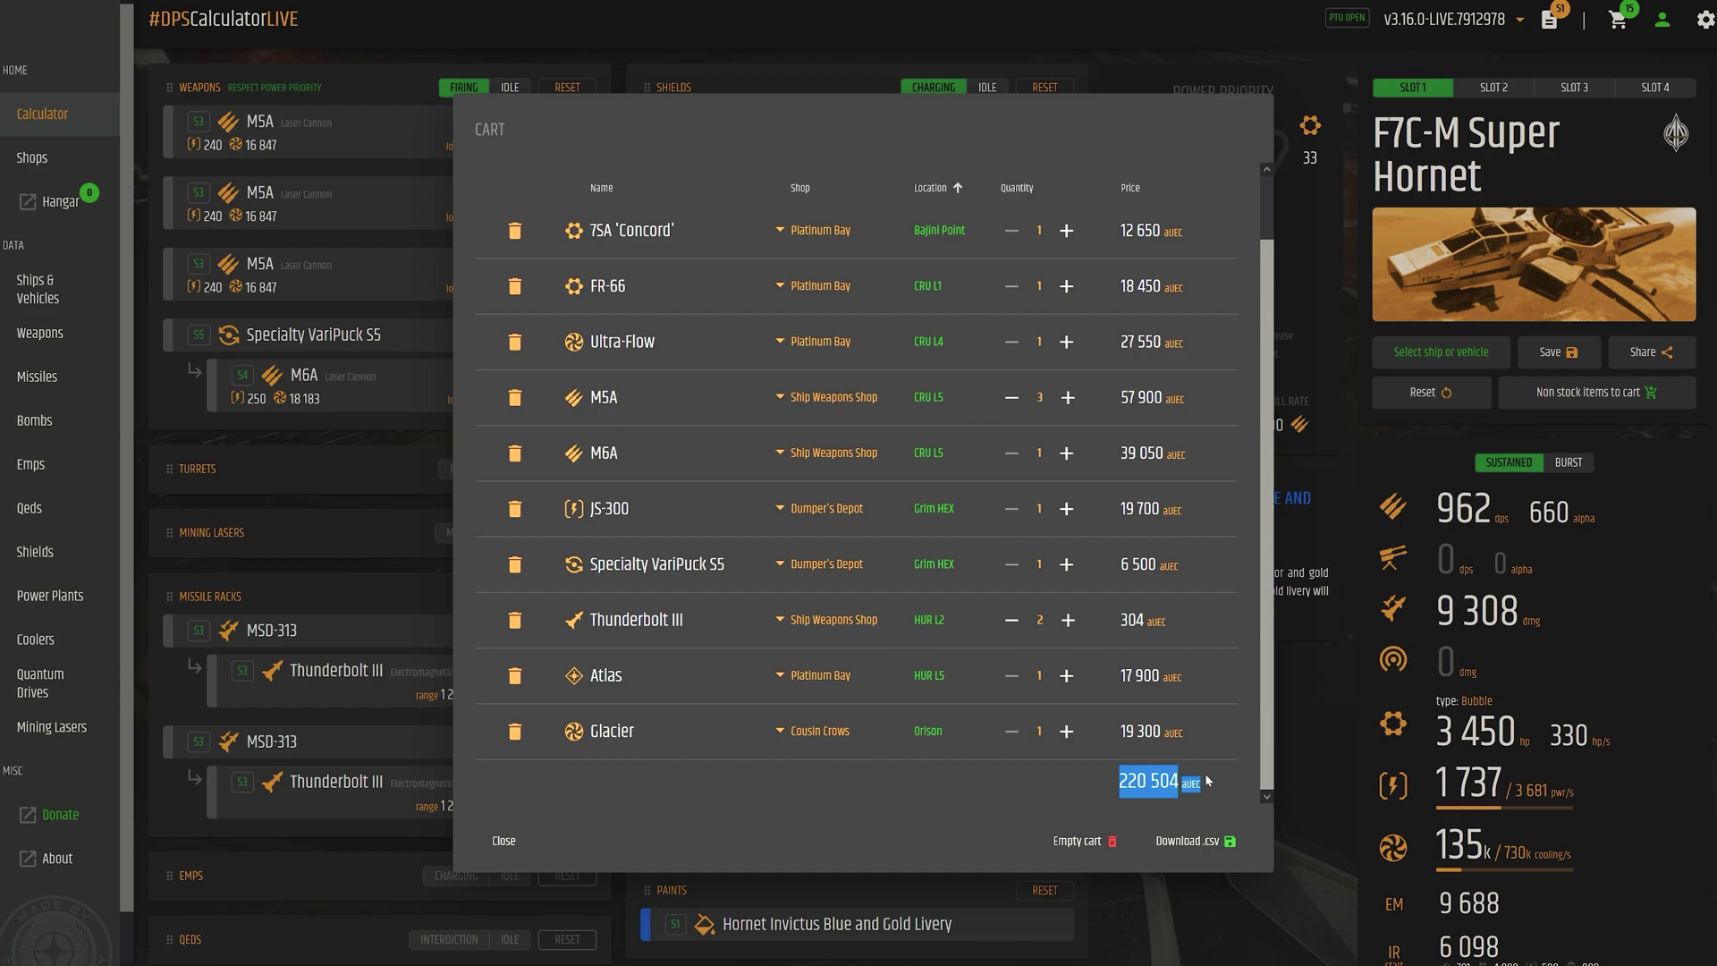
pyautogui.scroll(3, 785, 357)
pyautogui.click(780, 241)
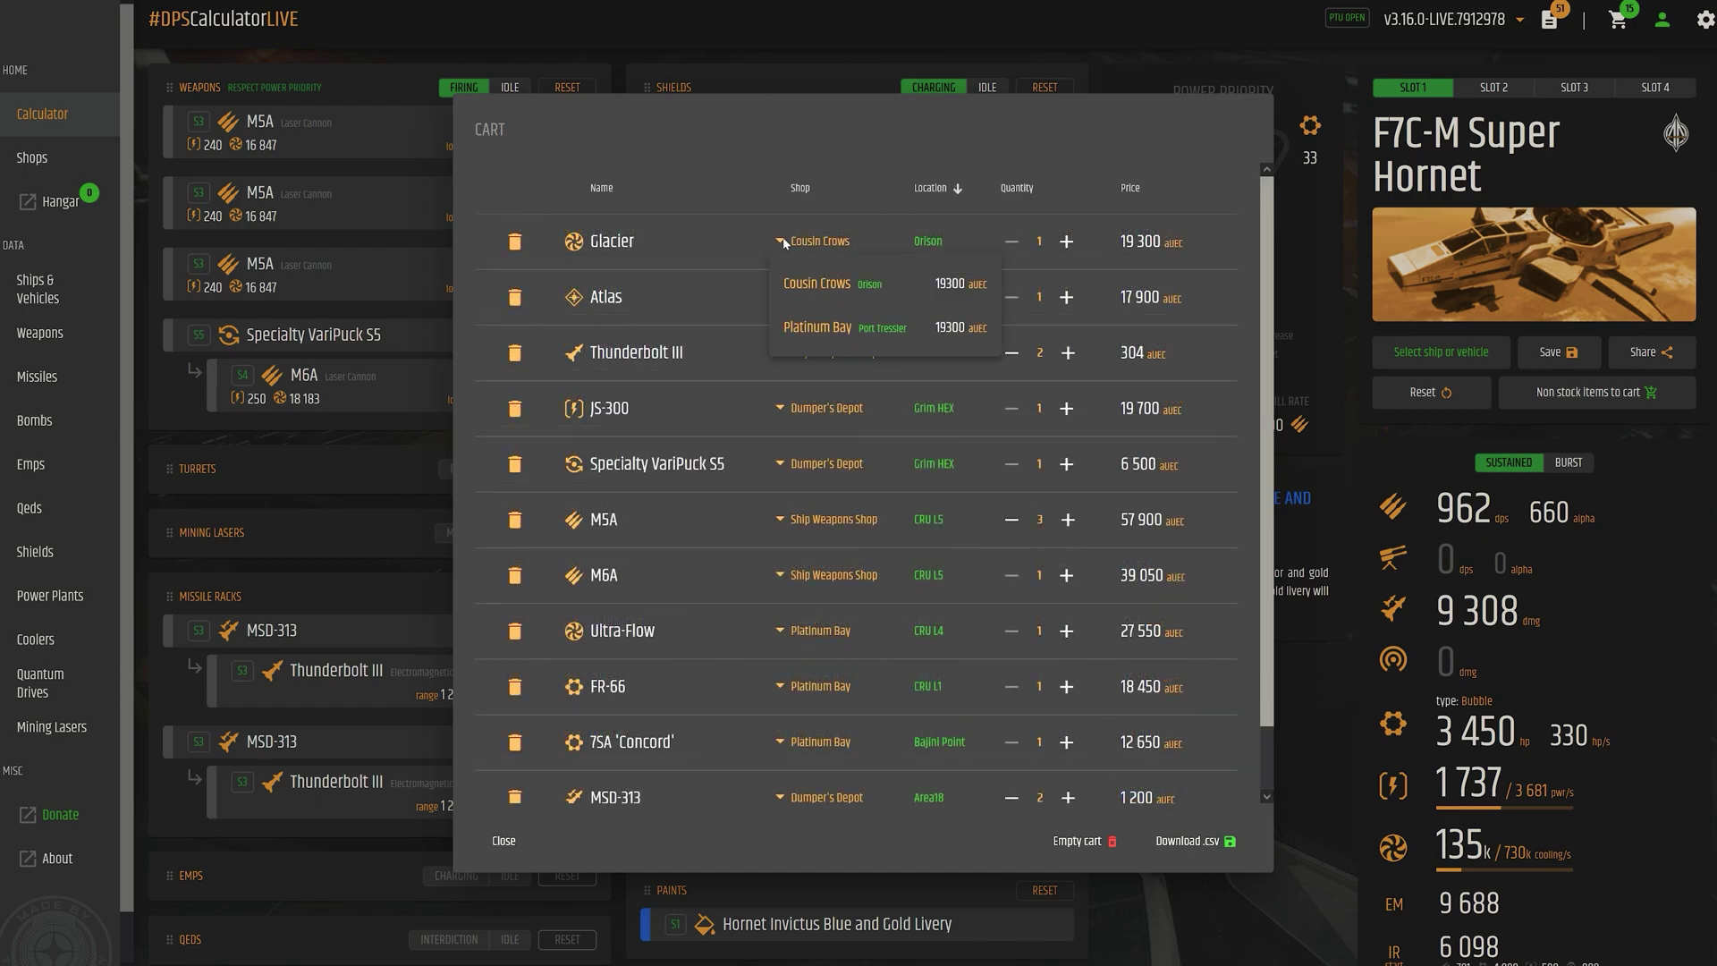
pyautogui.click(784, 242)
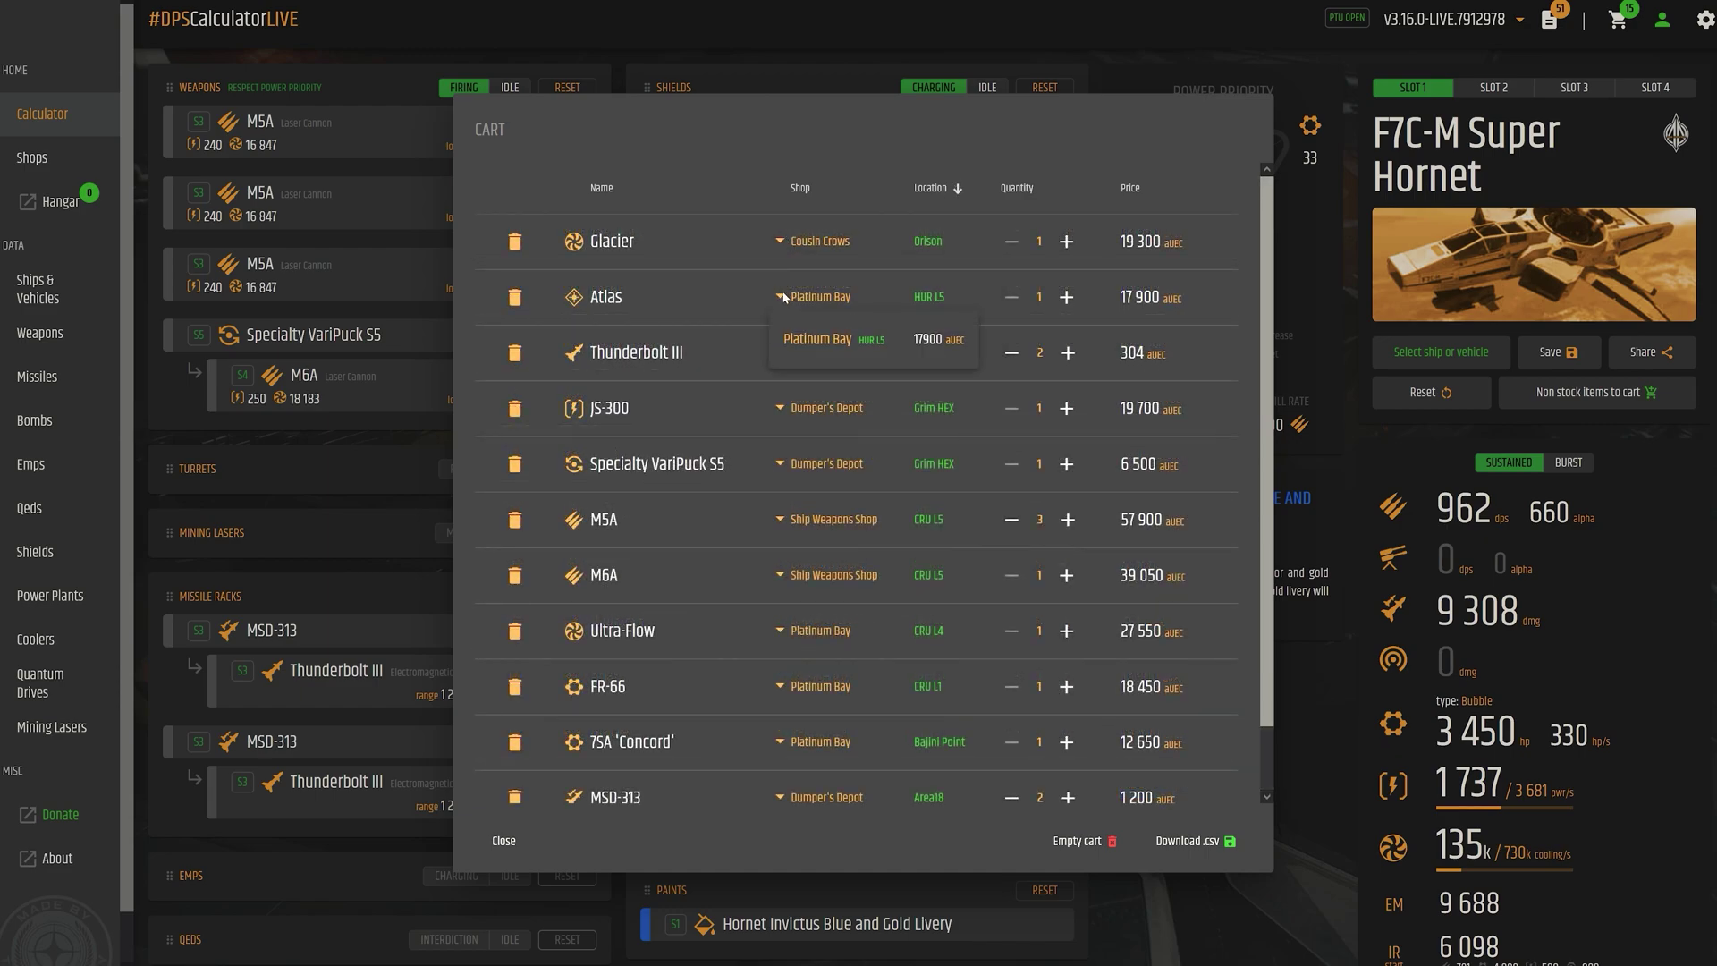
pyautogui.click(780, 353)
pyautogui.click(782, 353)
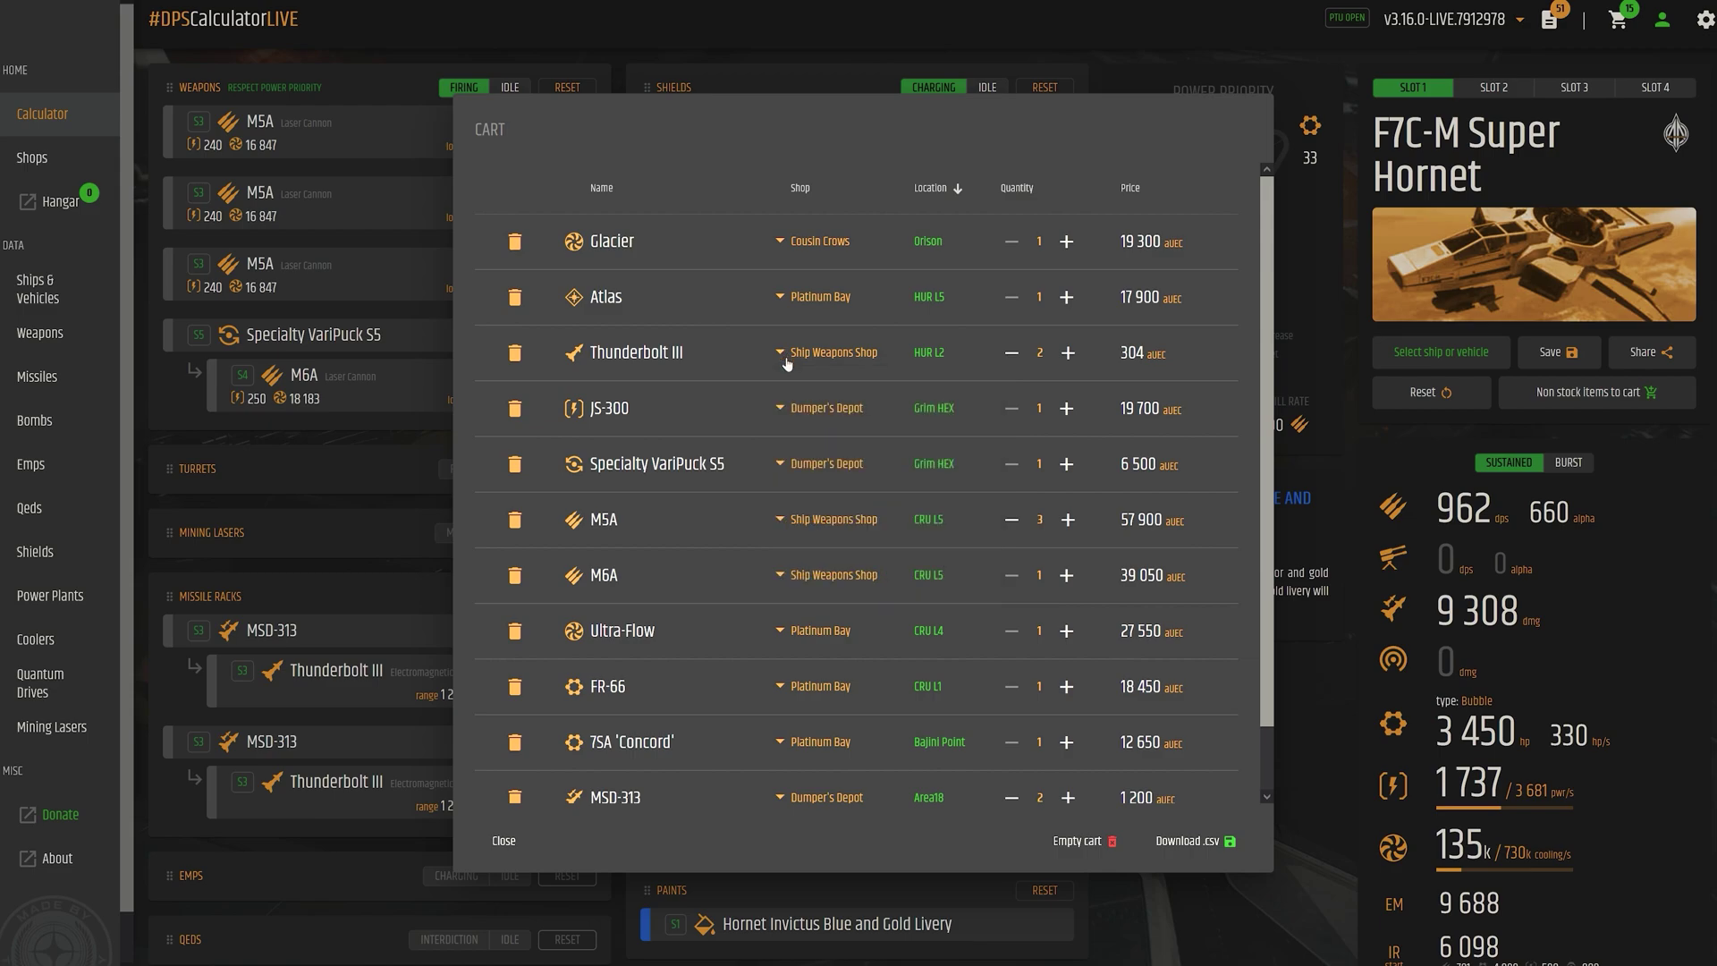
# Buy the JS-300 and VariPuck S5 at Cousin Crows, the M5A at HUR L5, and download the CSV
pyautogui.click(784, 409)
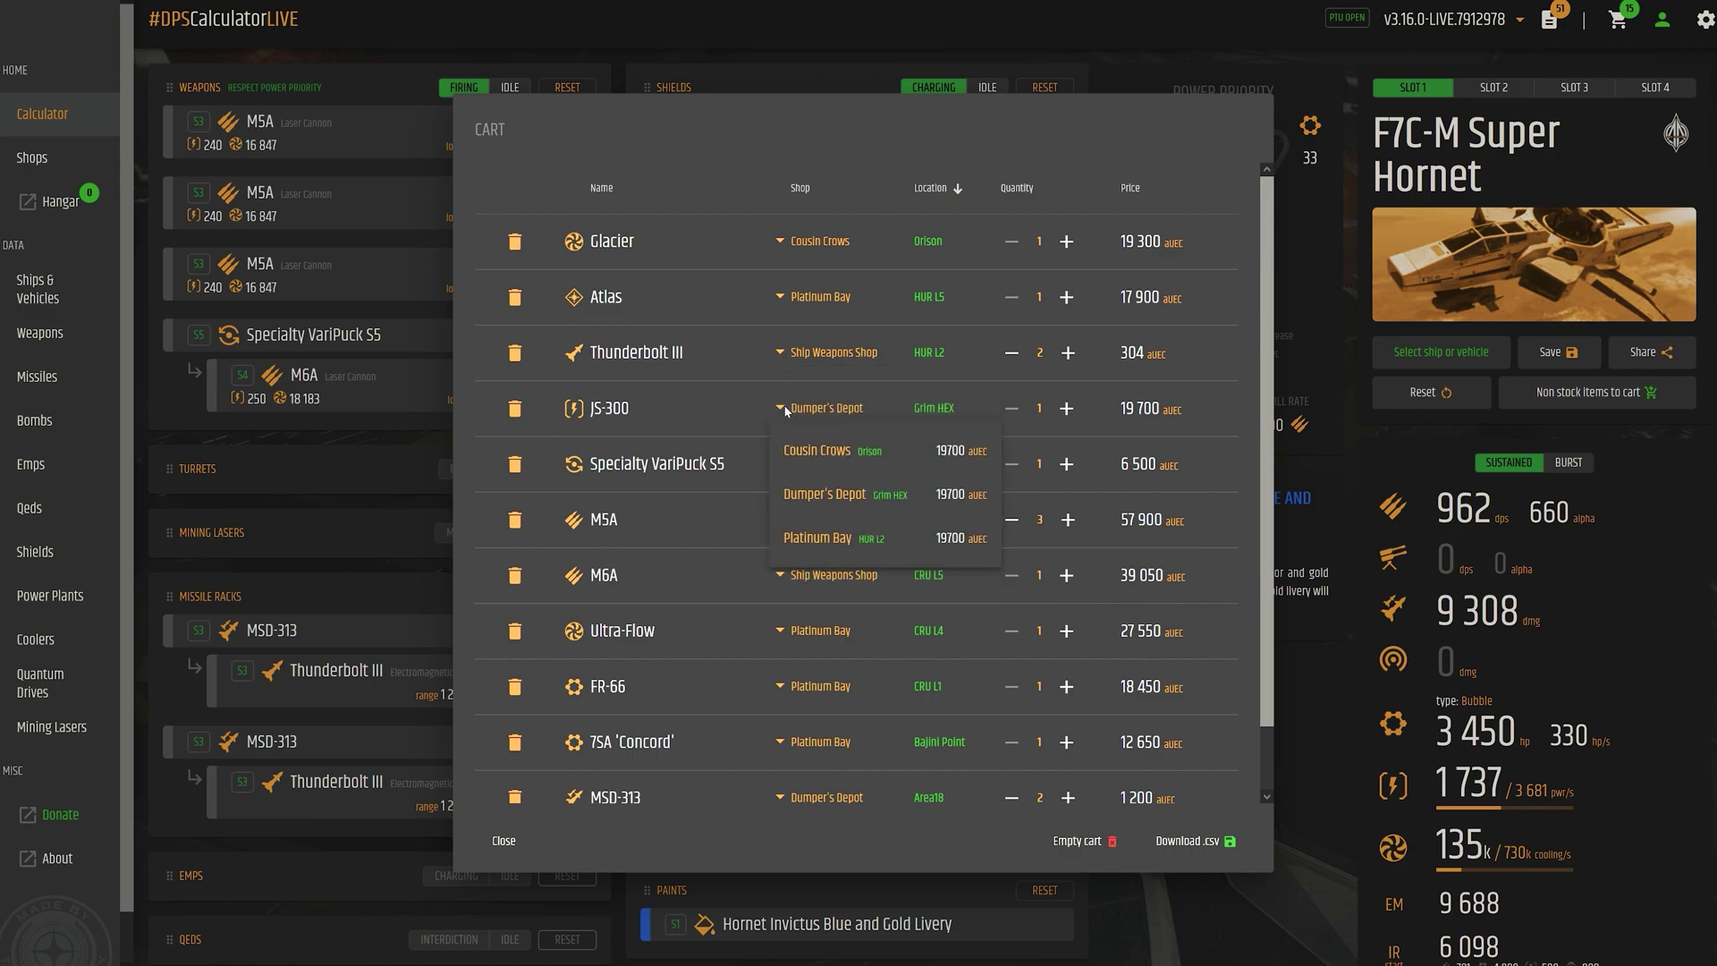
pyautogui.click(802, 454)
pyautogui.click(780, 464)
pyautogui.click(800, 506)
pyautogui.click(781, 521)
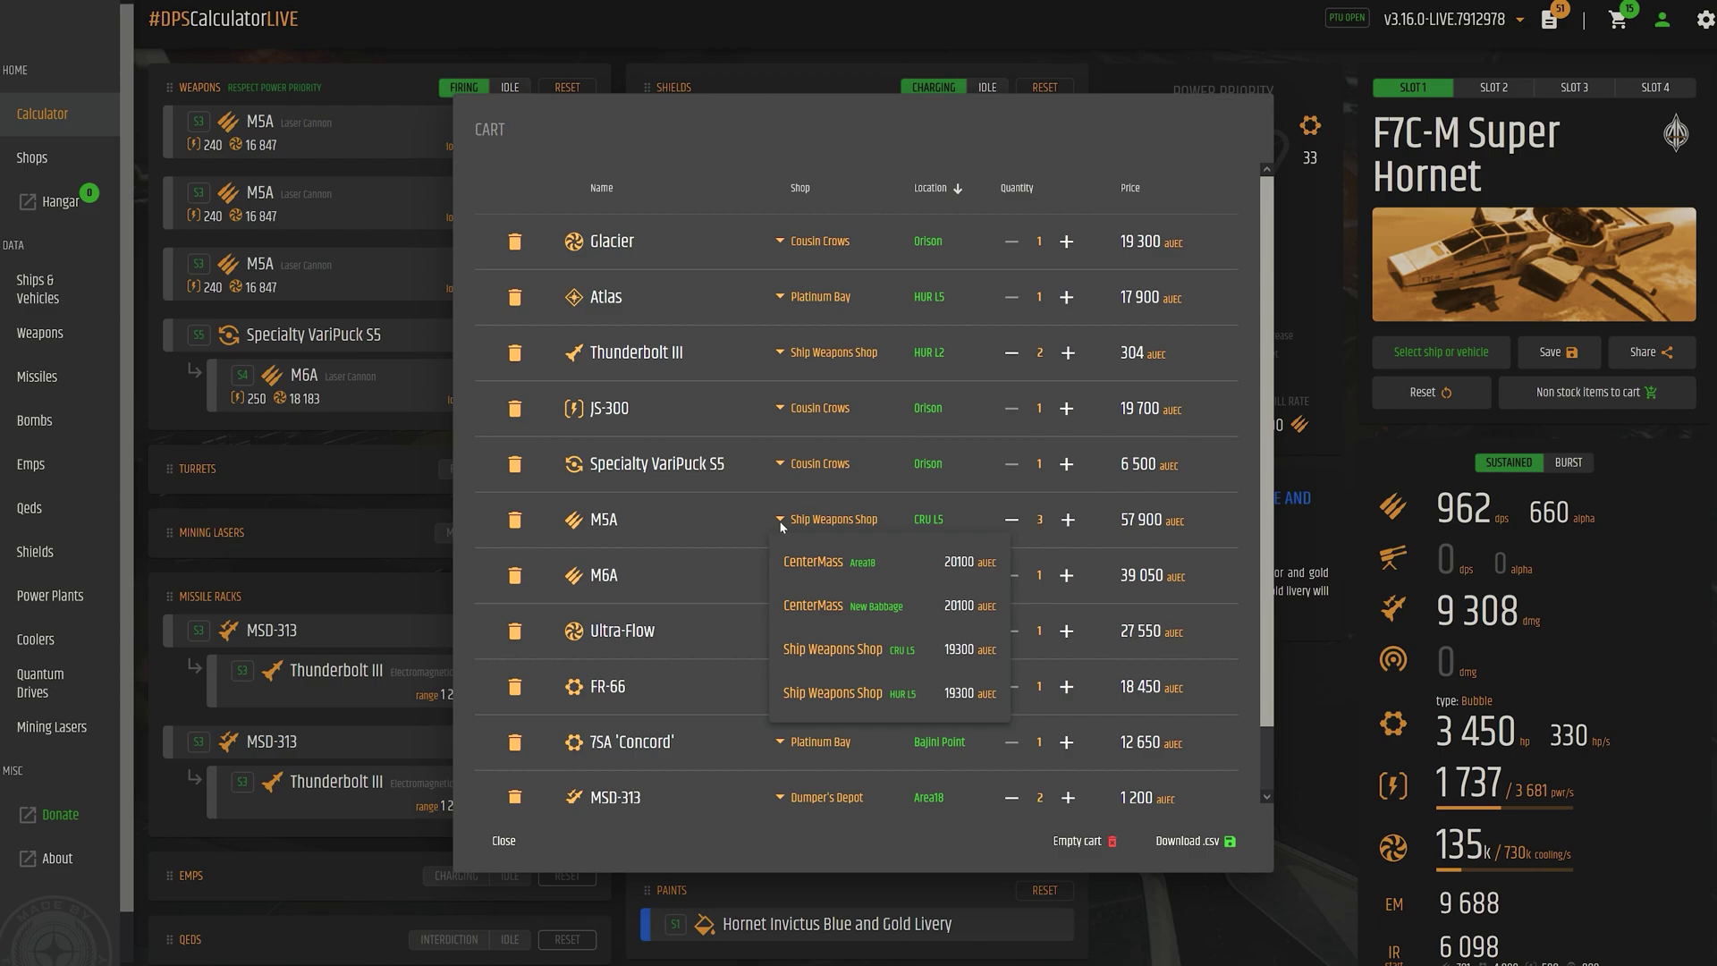
pyautogui.click(832, 693)
pyautogui.scroll(-2, 1073, 715)
pyautogui.click(1189, 840)
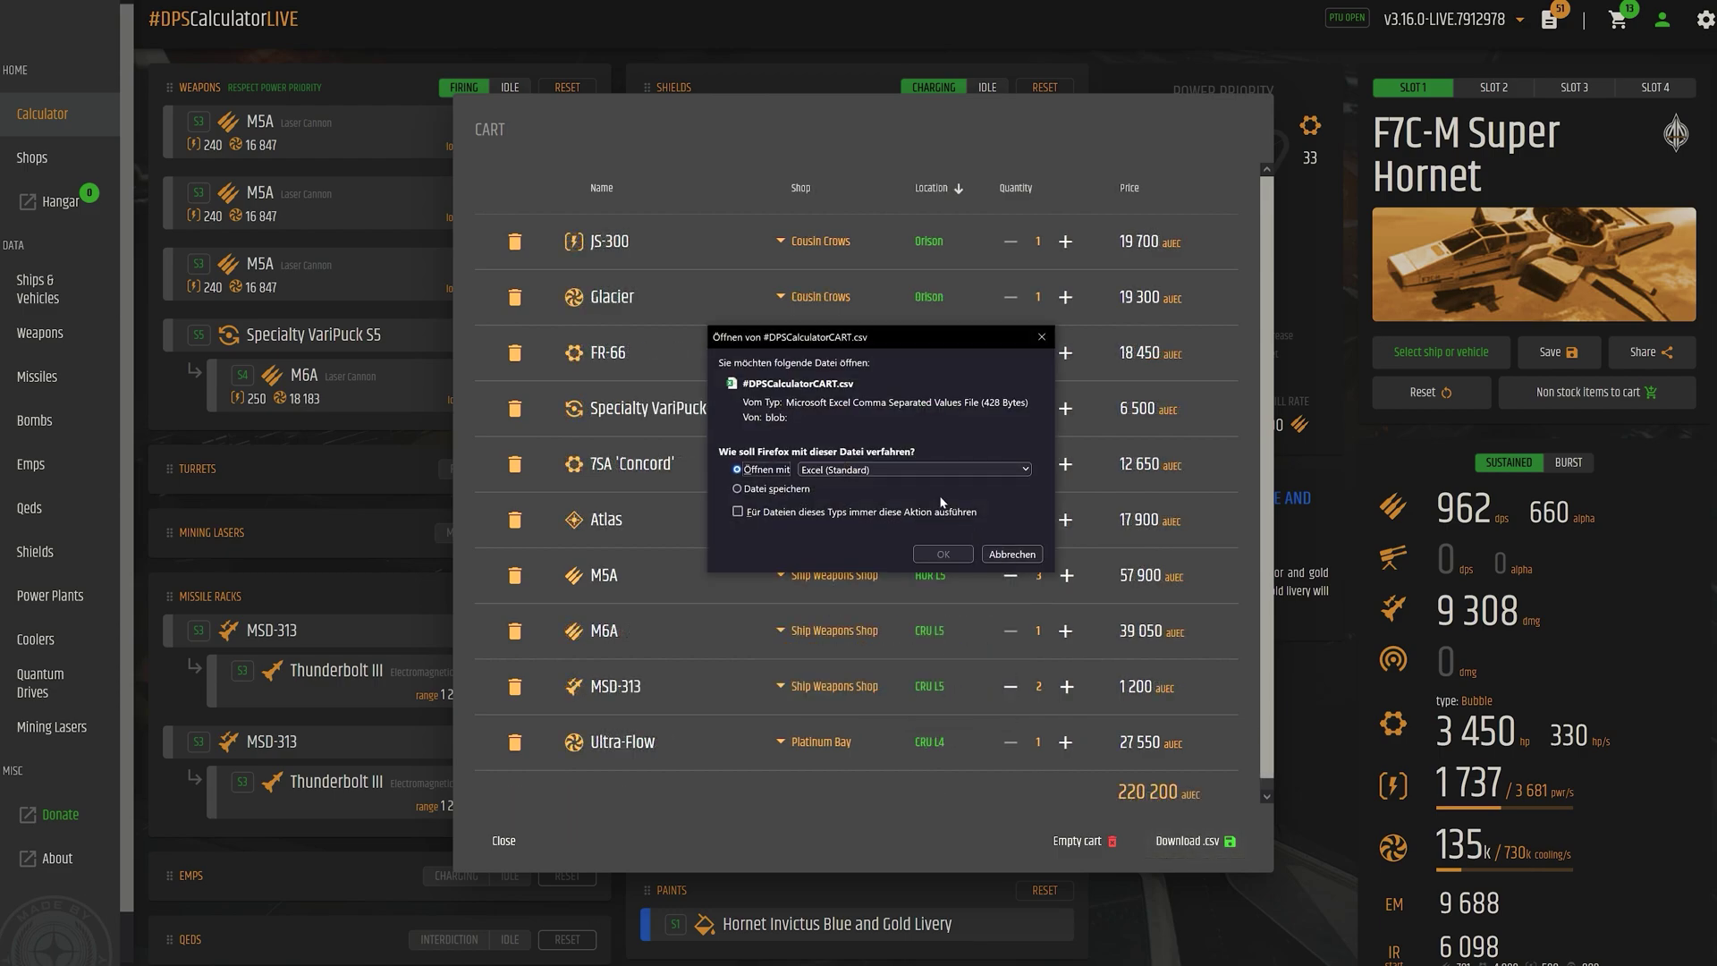
# Confirm the CSV download, close the cart, save the loadout as a new hangar entry, and show the hangar
pyautogui.click(942, 554)
pyautogui.click(1323, 291)
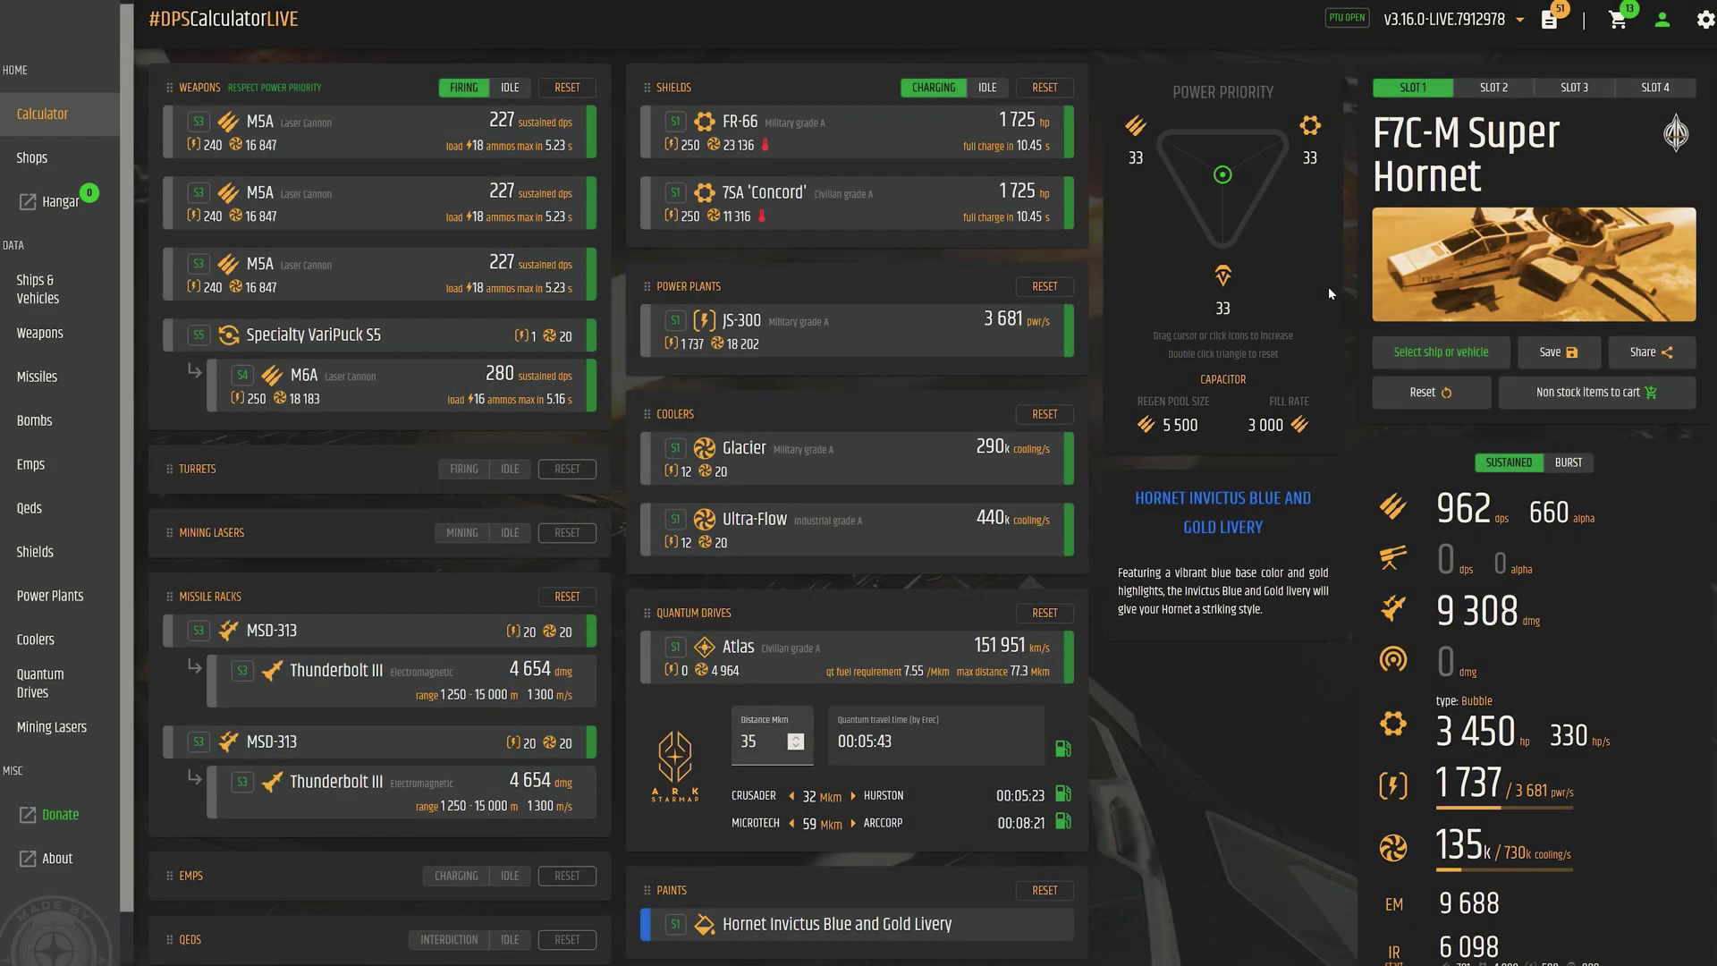
pyautogui.click(1556, 353)
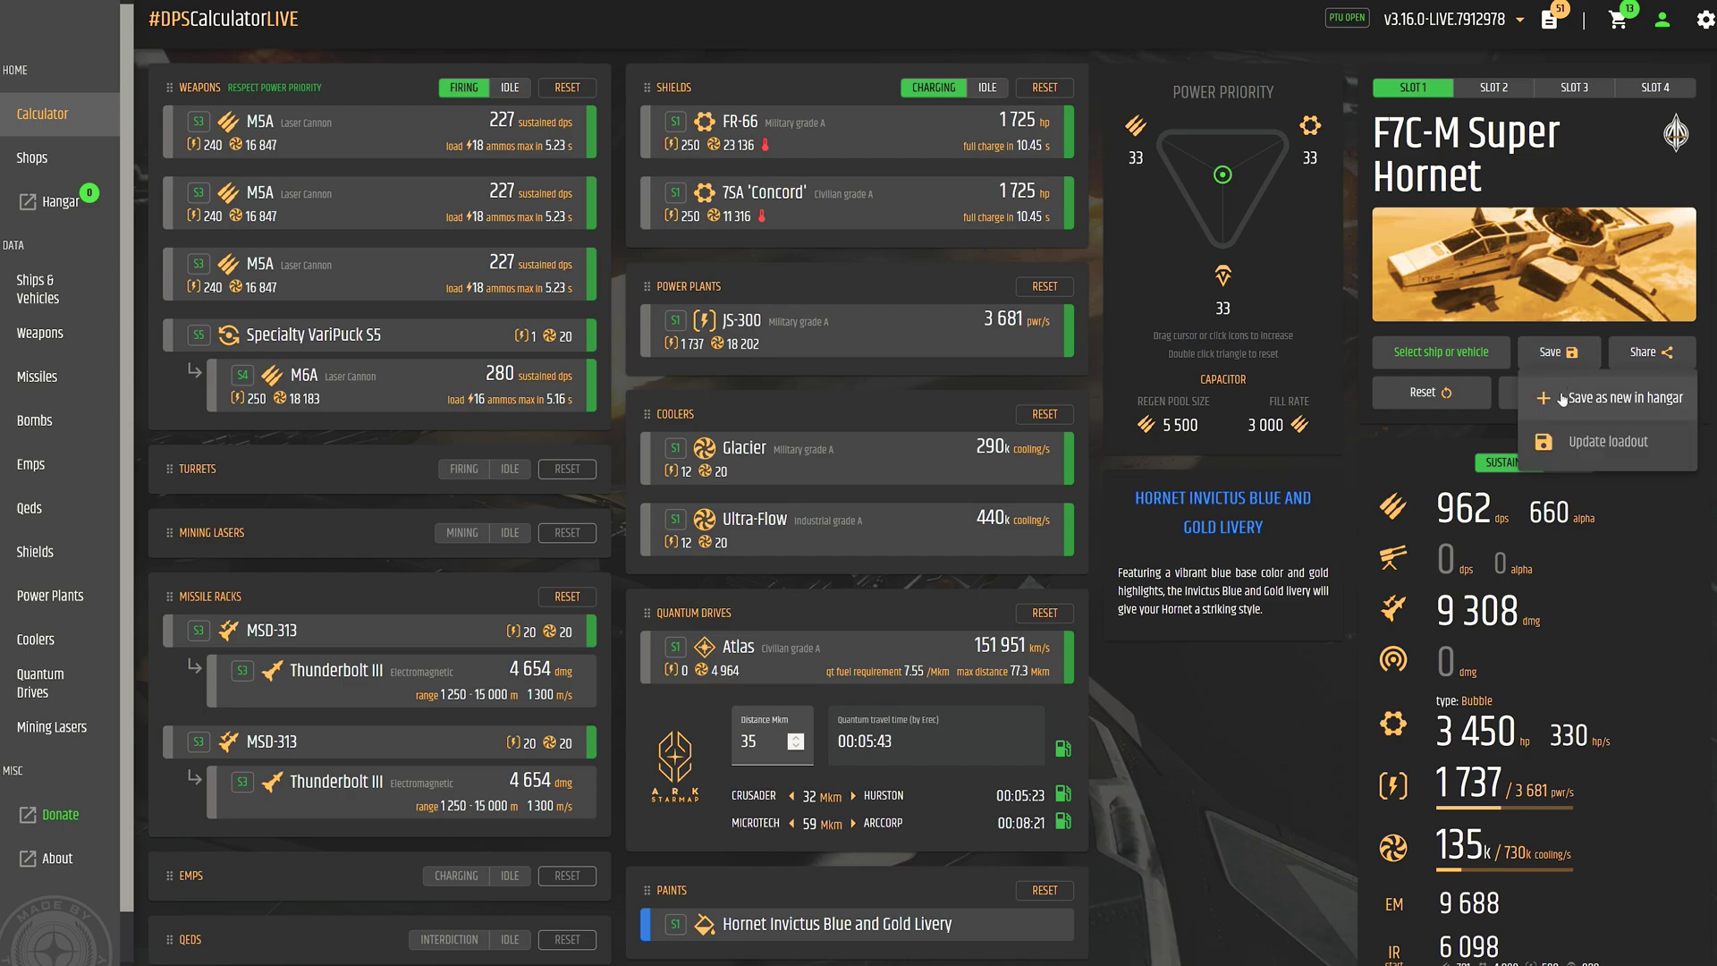
pyautogui.click(1551, 398)
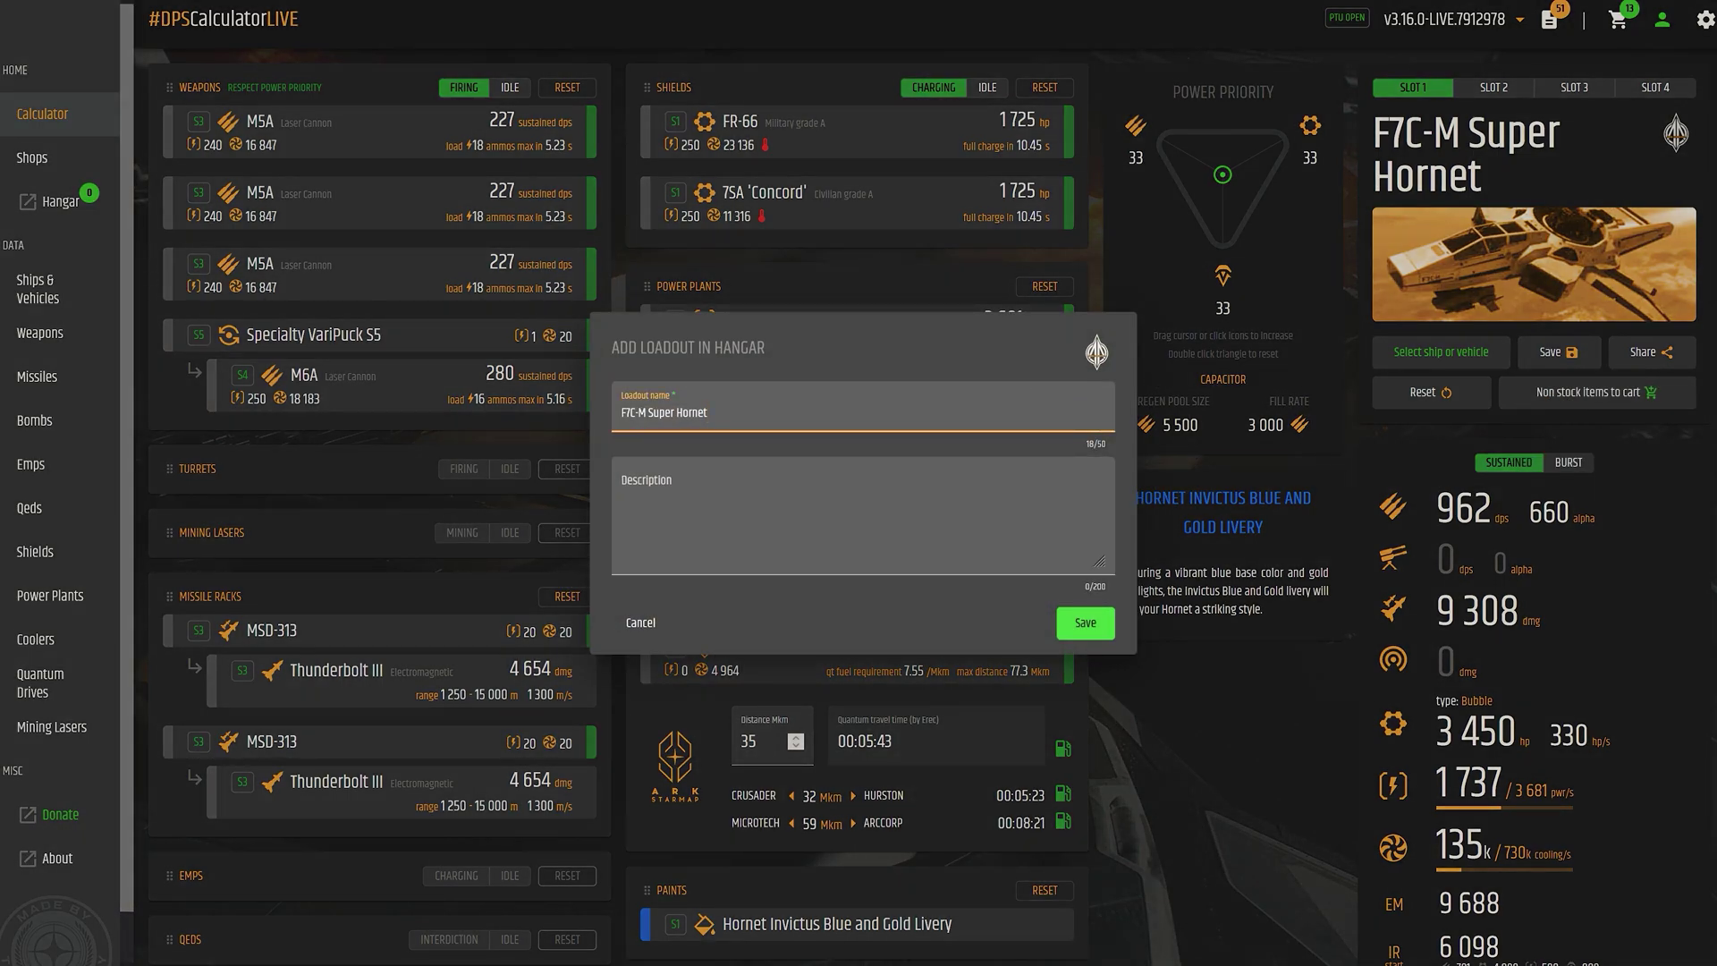
pyautogui.press('Return')
pyautogui.click(45, 202)
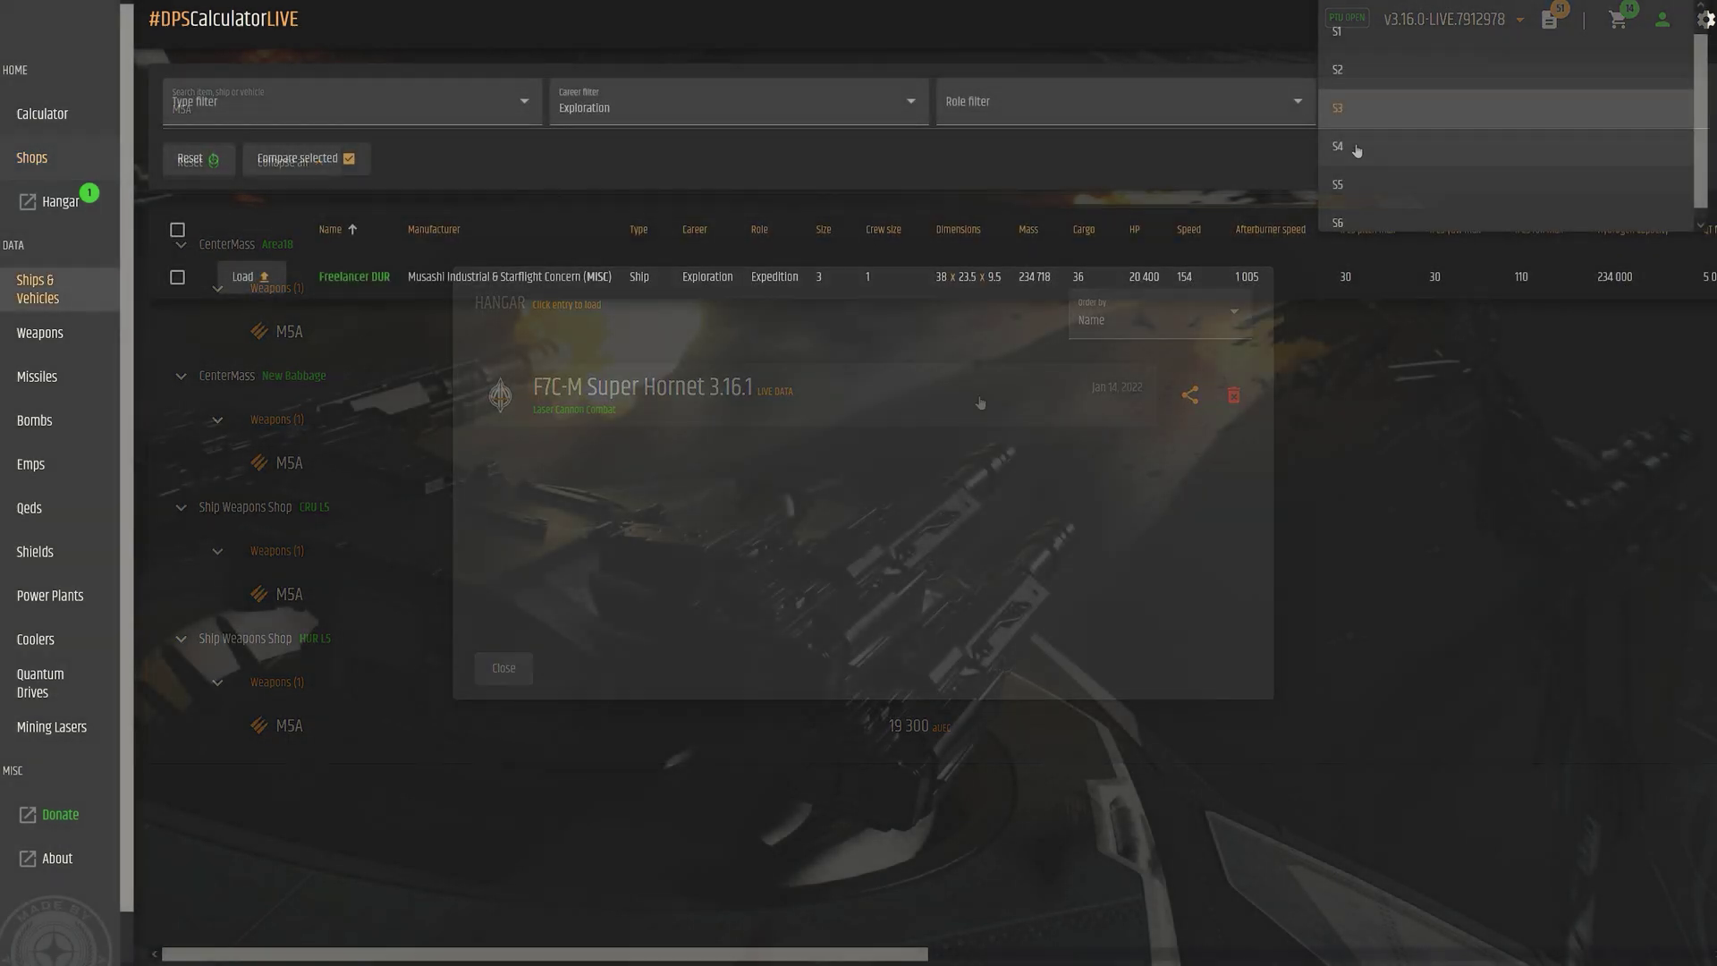
# Filter exploration ships to size 5 and compare the 600i with the Carrack Expedition
pyautogui.click(1348, 107)
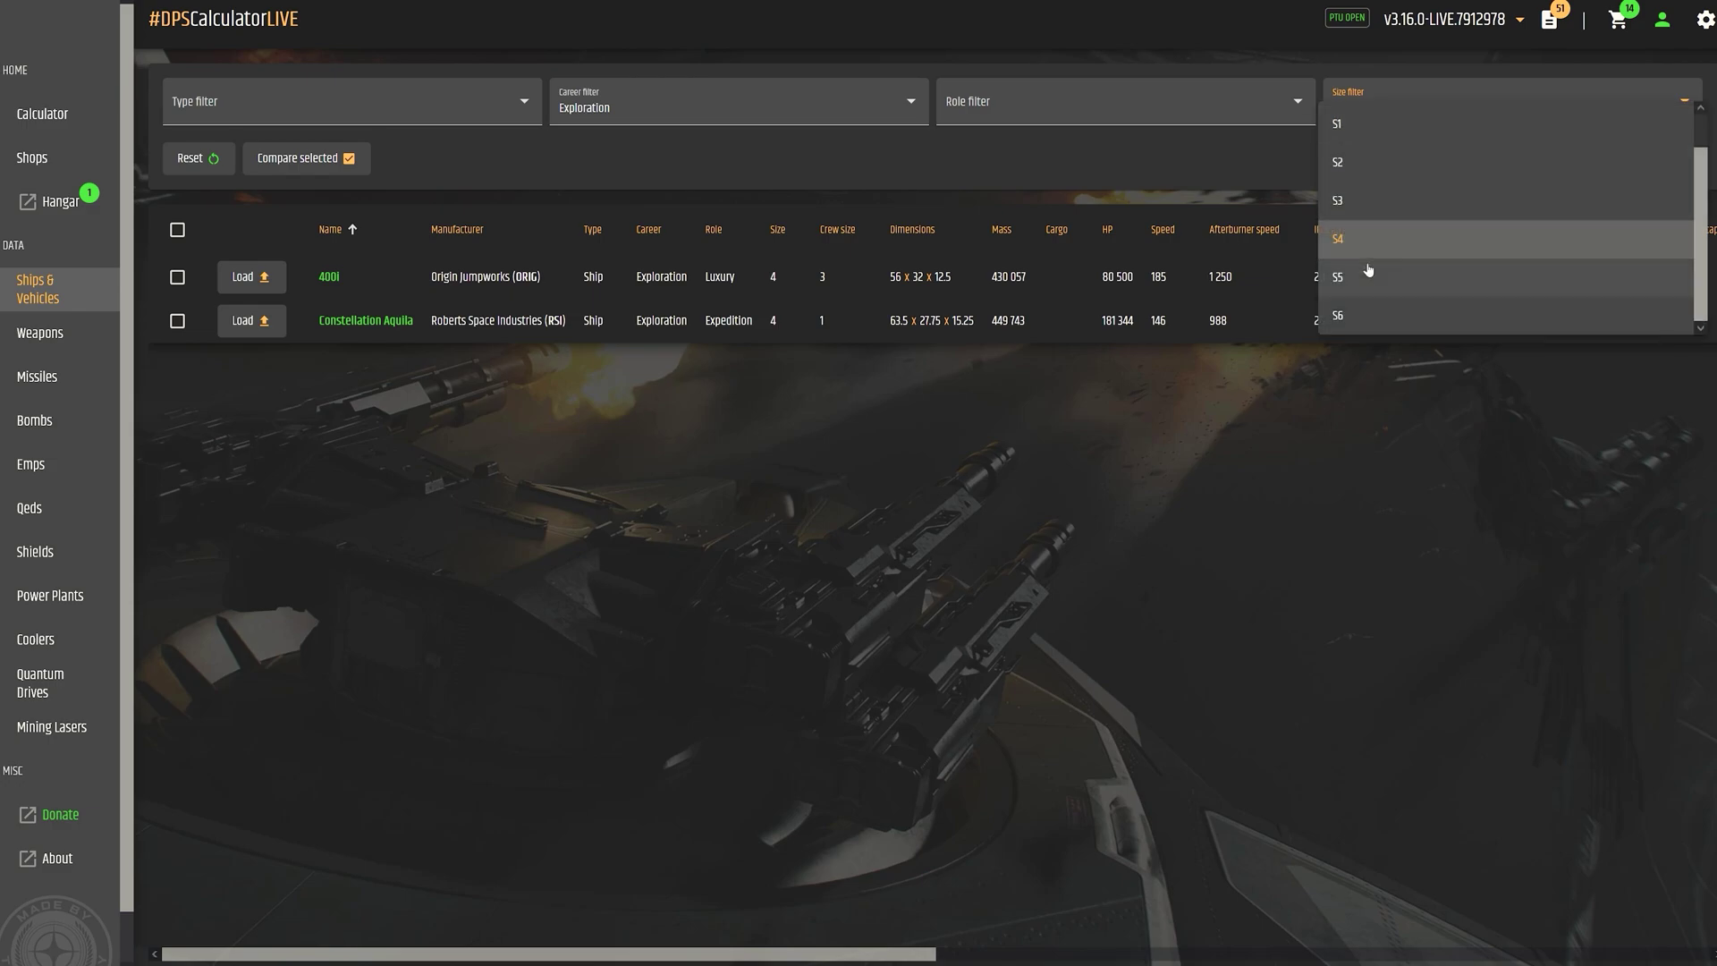
pyautogui.click(1360, 266)
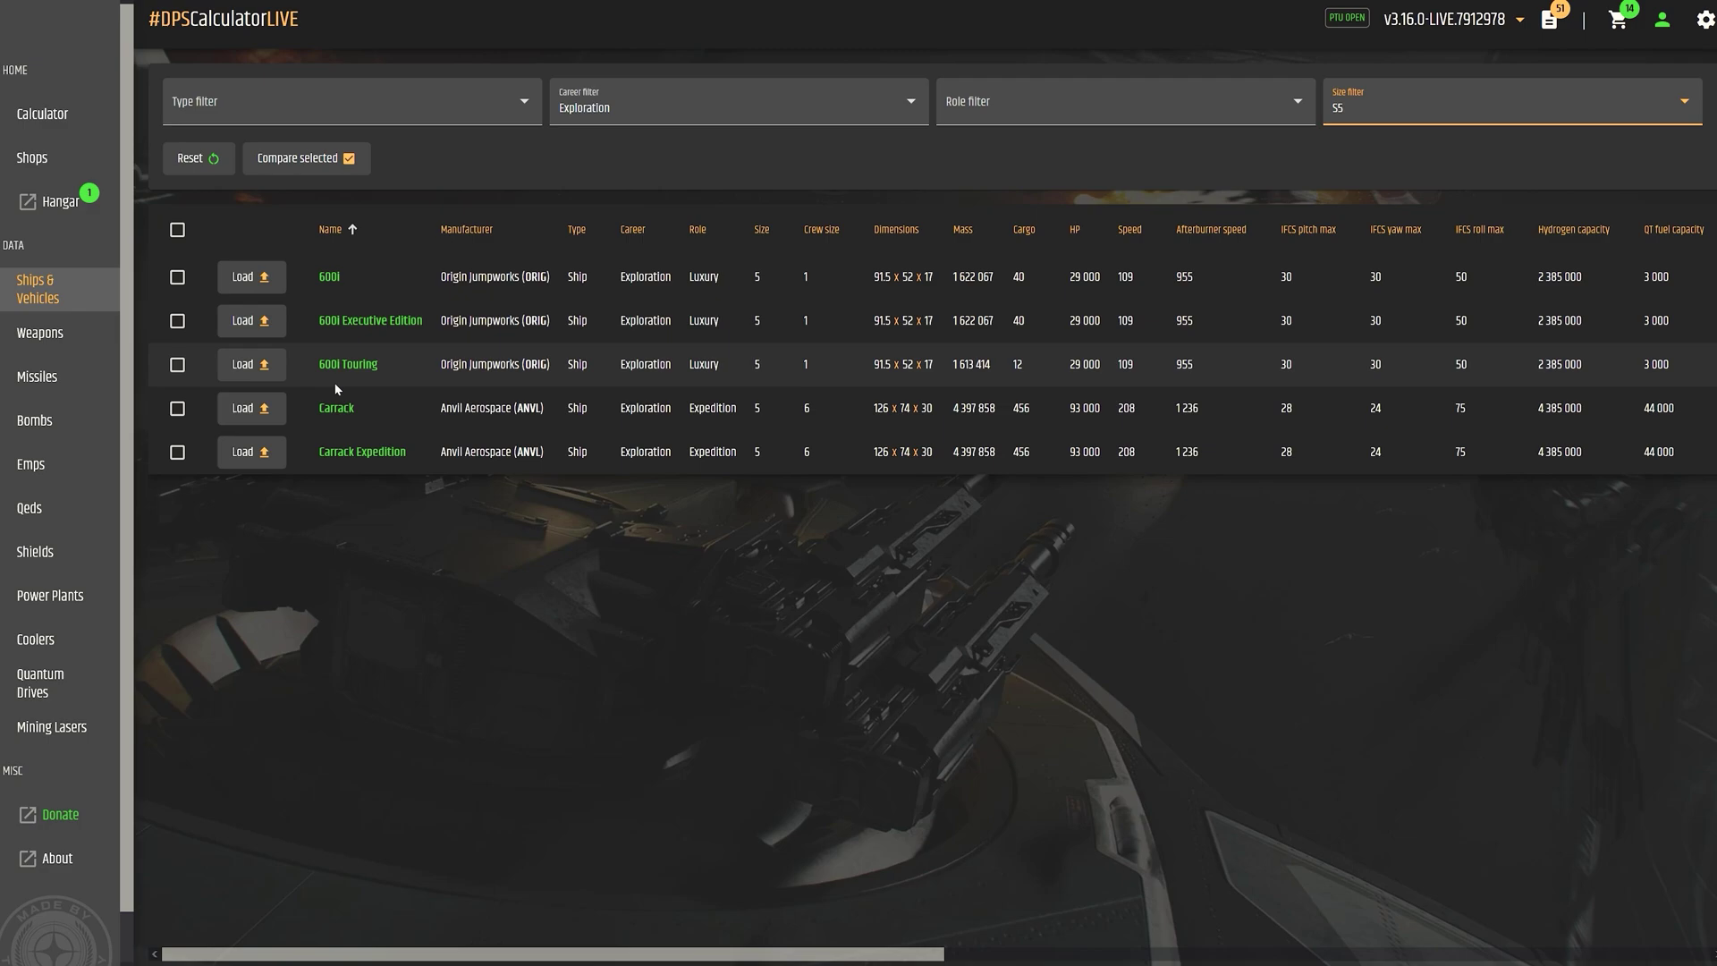
pyautogui.click(177, 277)
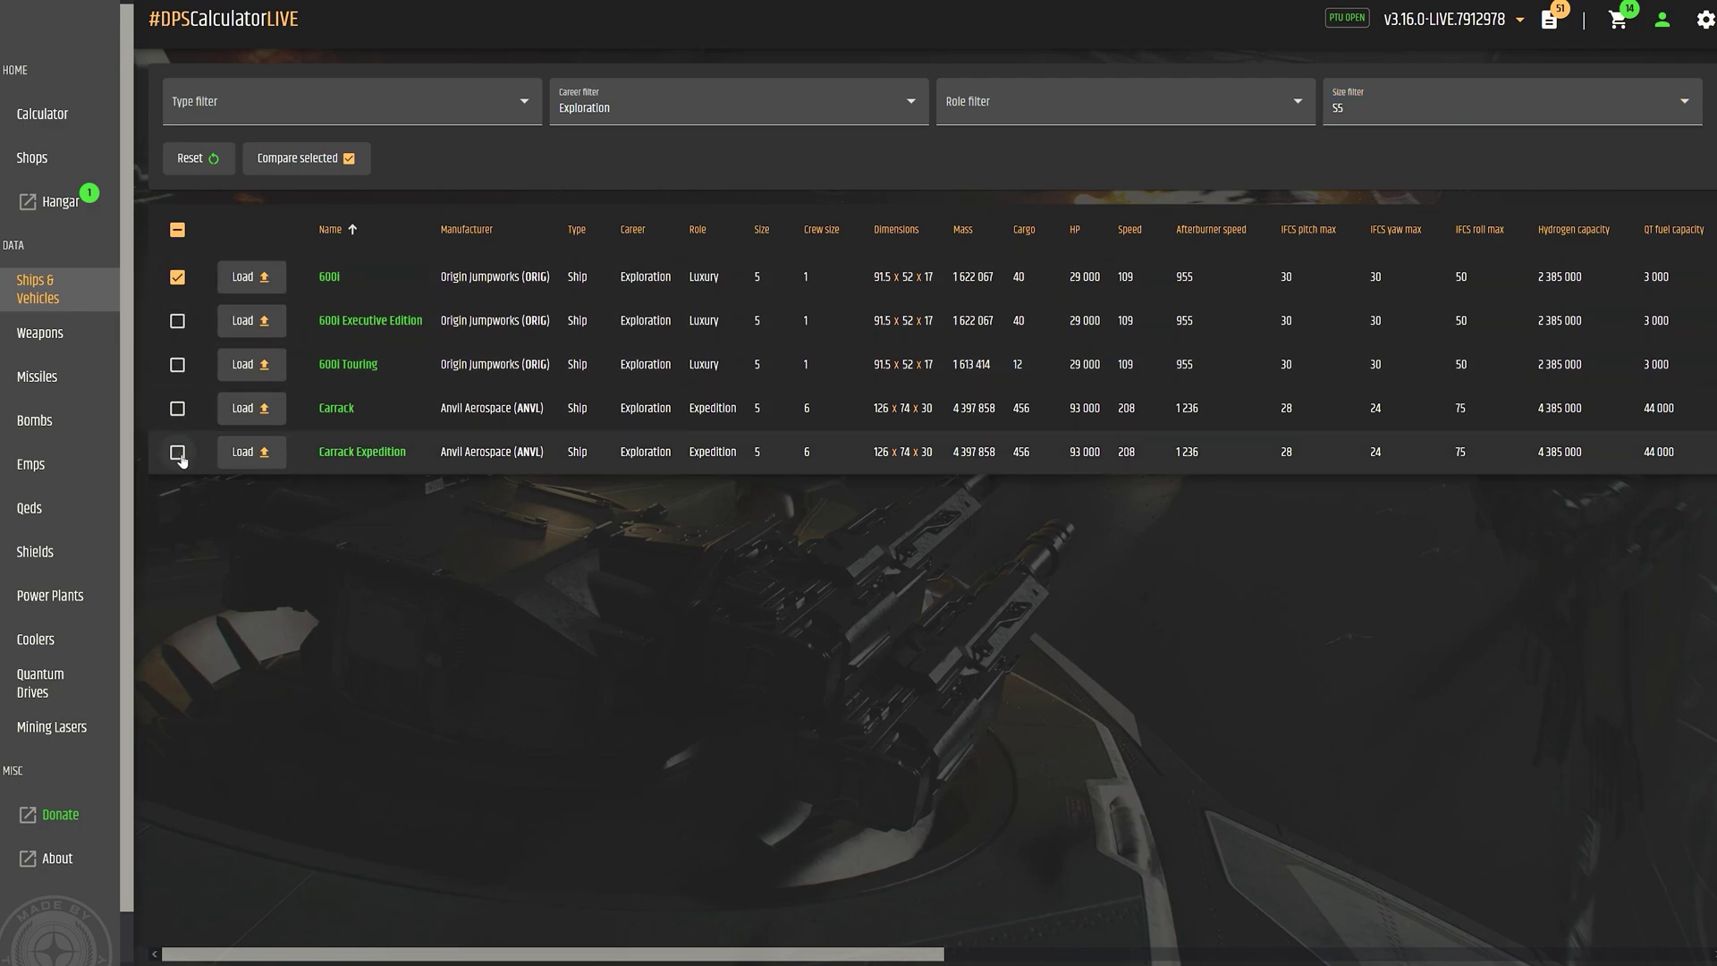
pyautogui.click(309, 162)
pyautogui.hscroll(1, 739, 210)
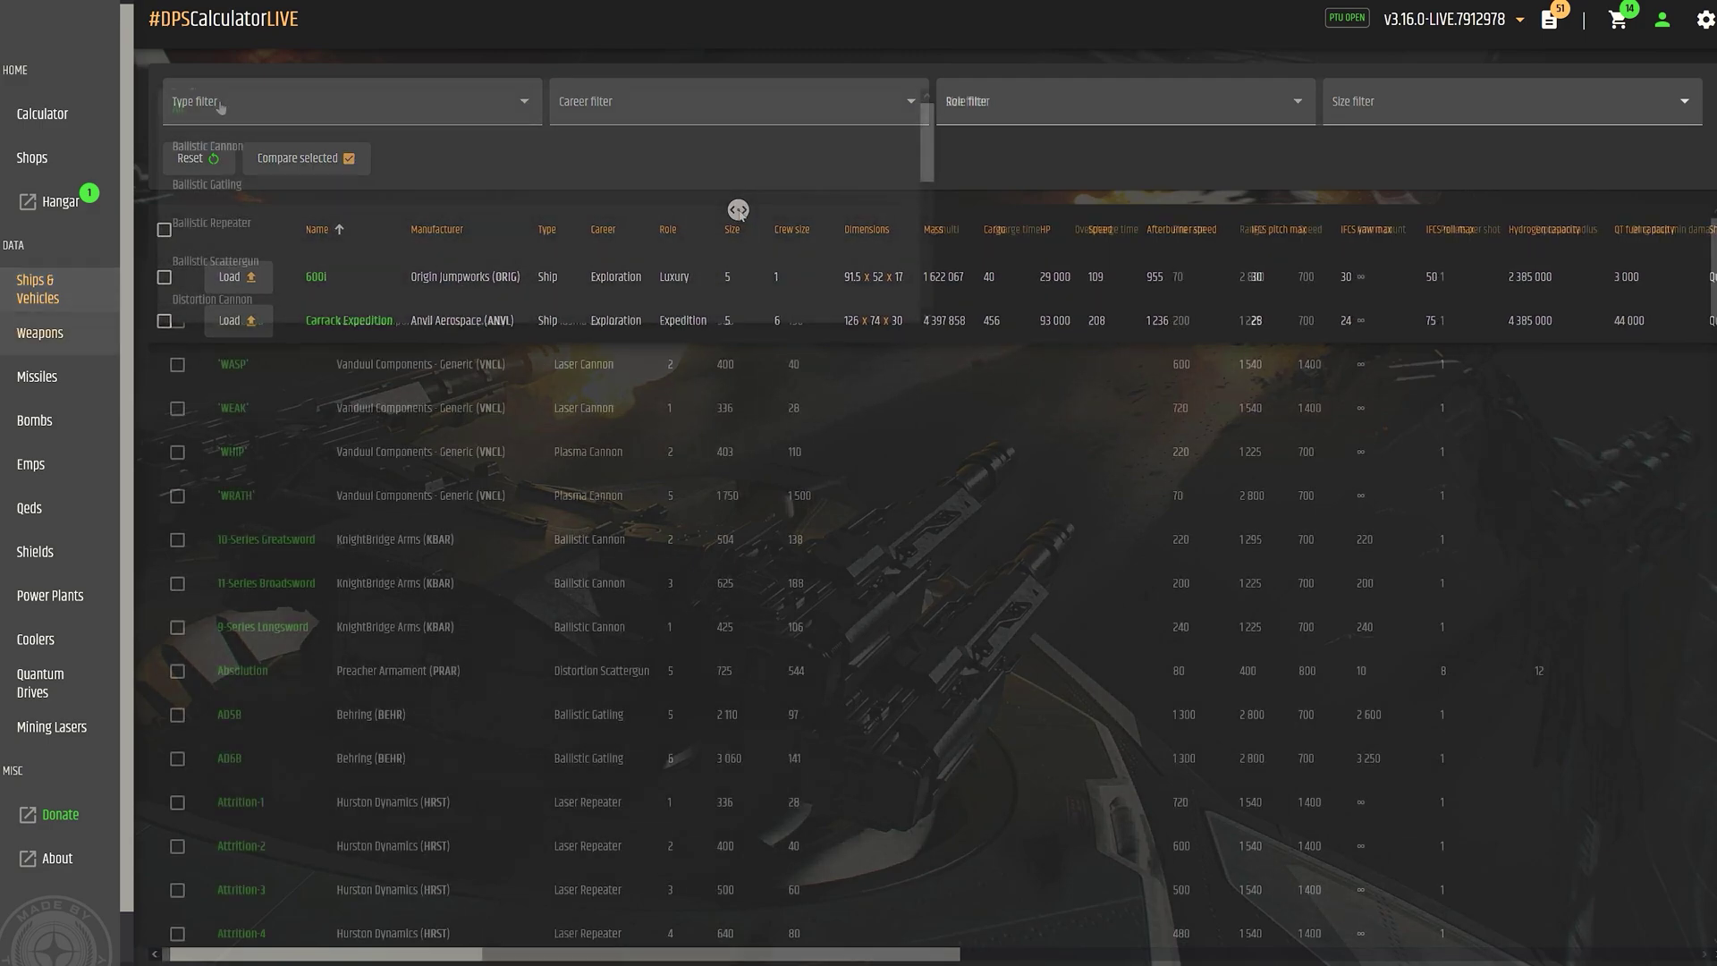
# Filter the weapons database to size-4 laser cannons
pyautogui.scroll(-3, 257, 249)
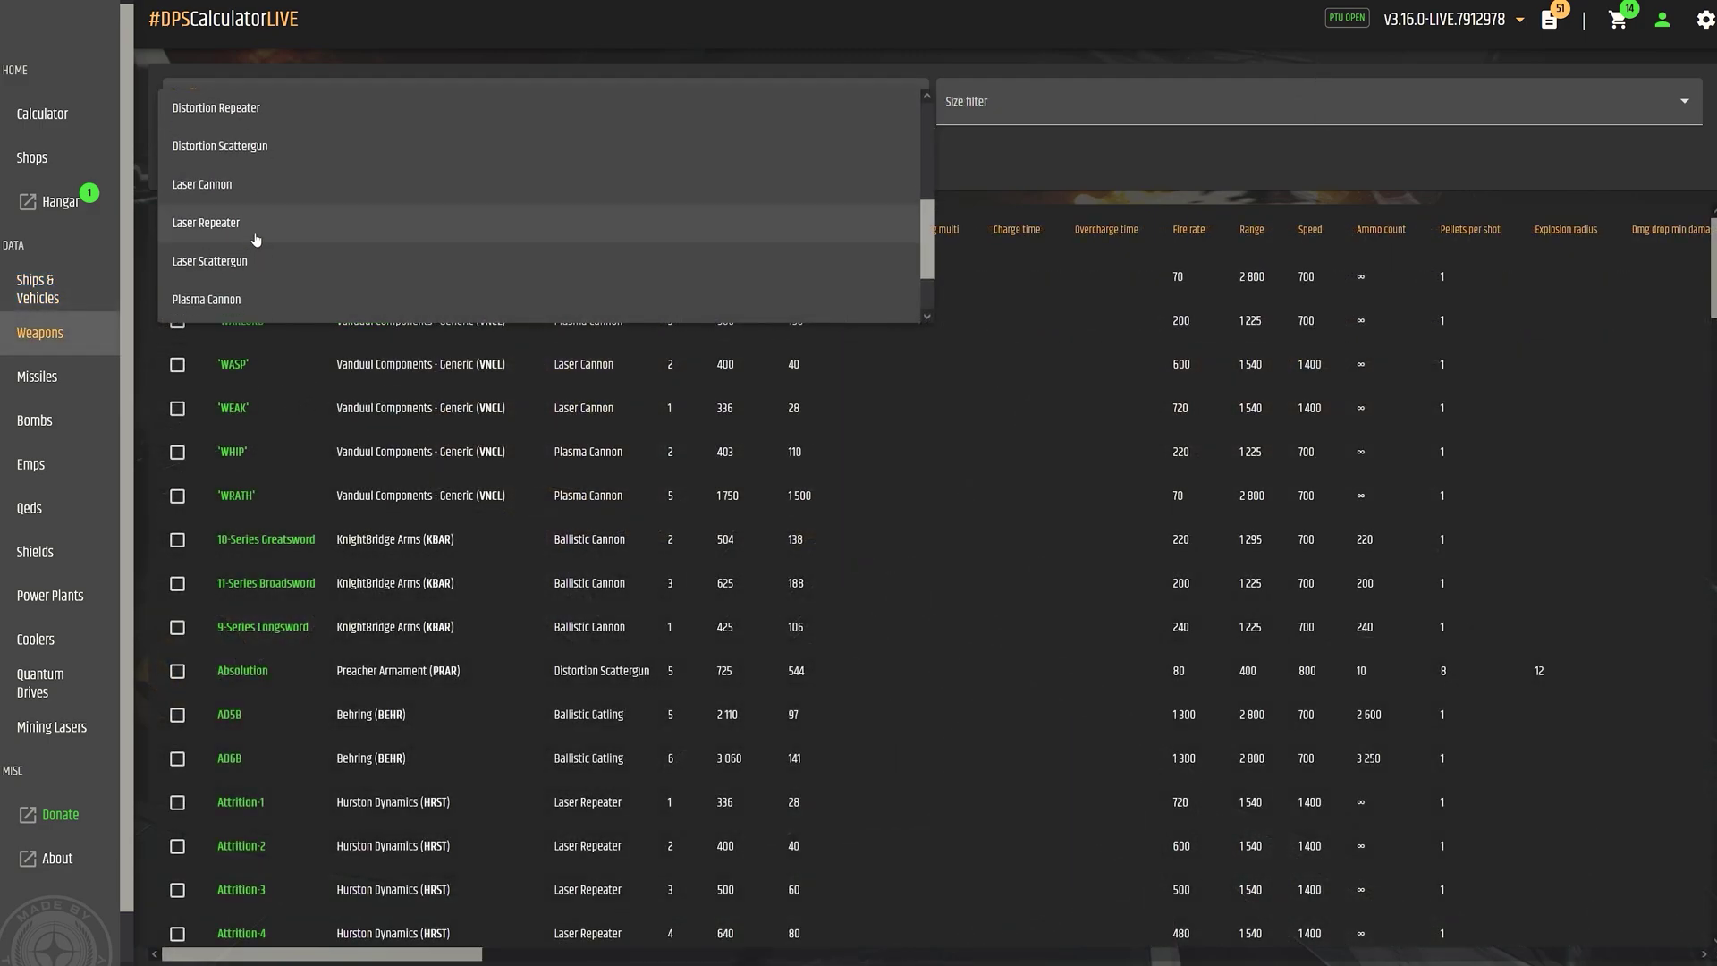
pyautogui.click(250, 193)
pyautogui.click(1033, 119)
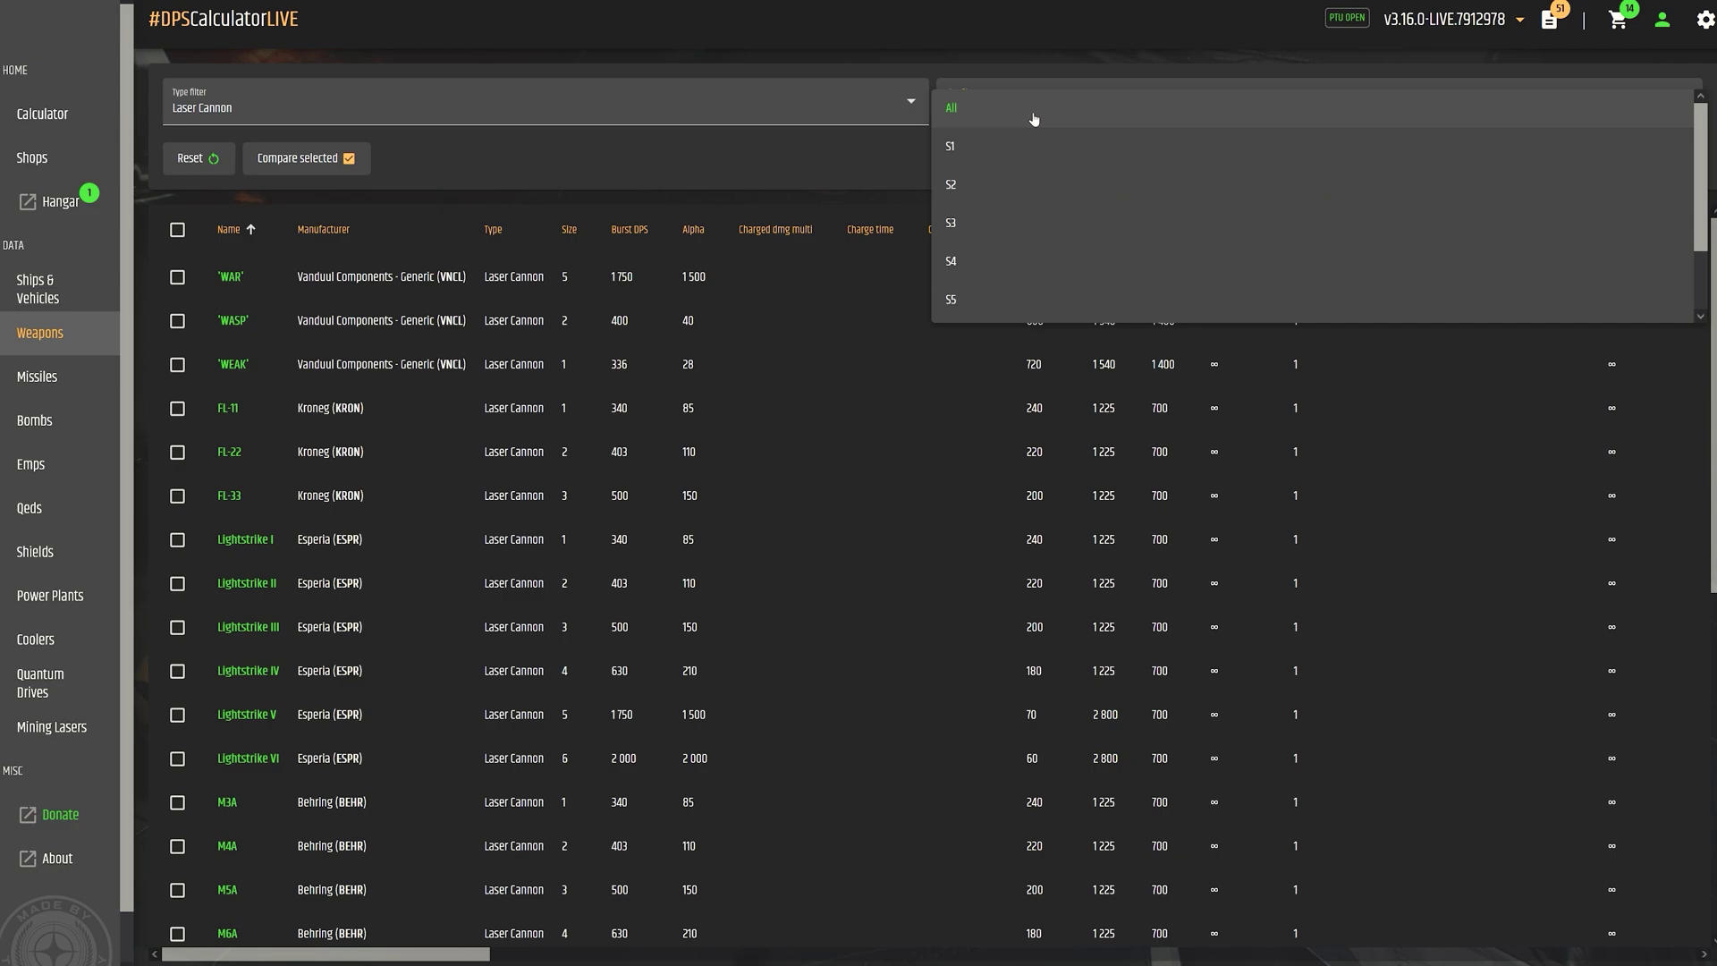
pyautogui.click(976, 261)
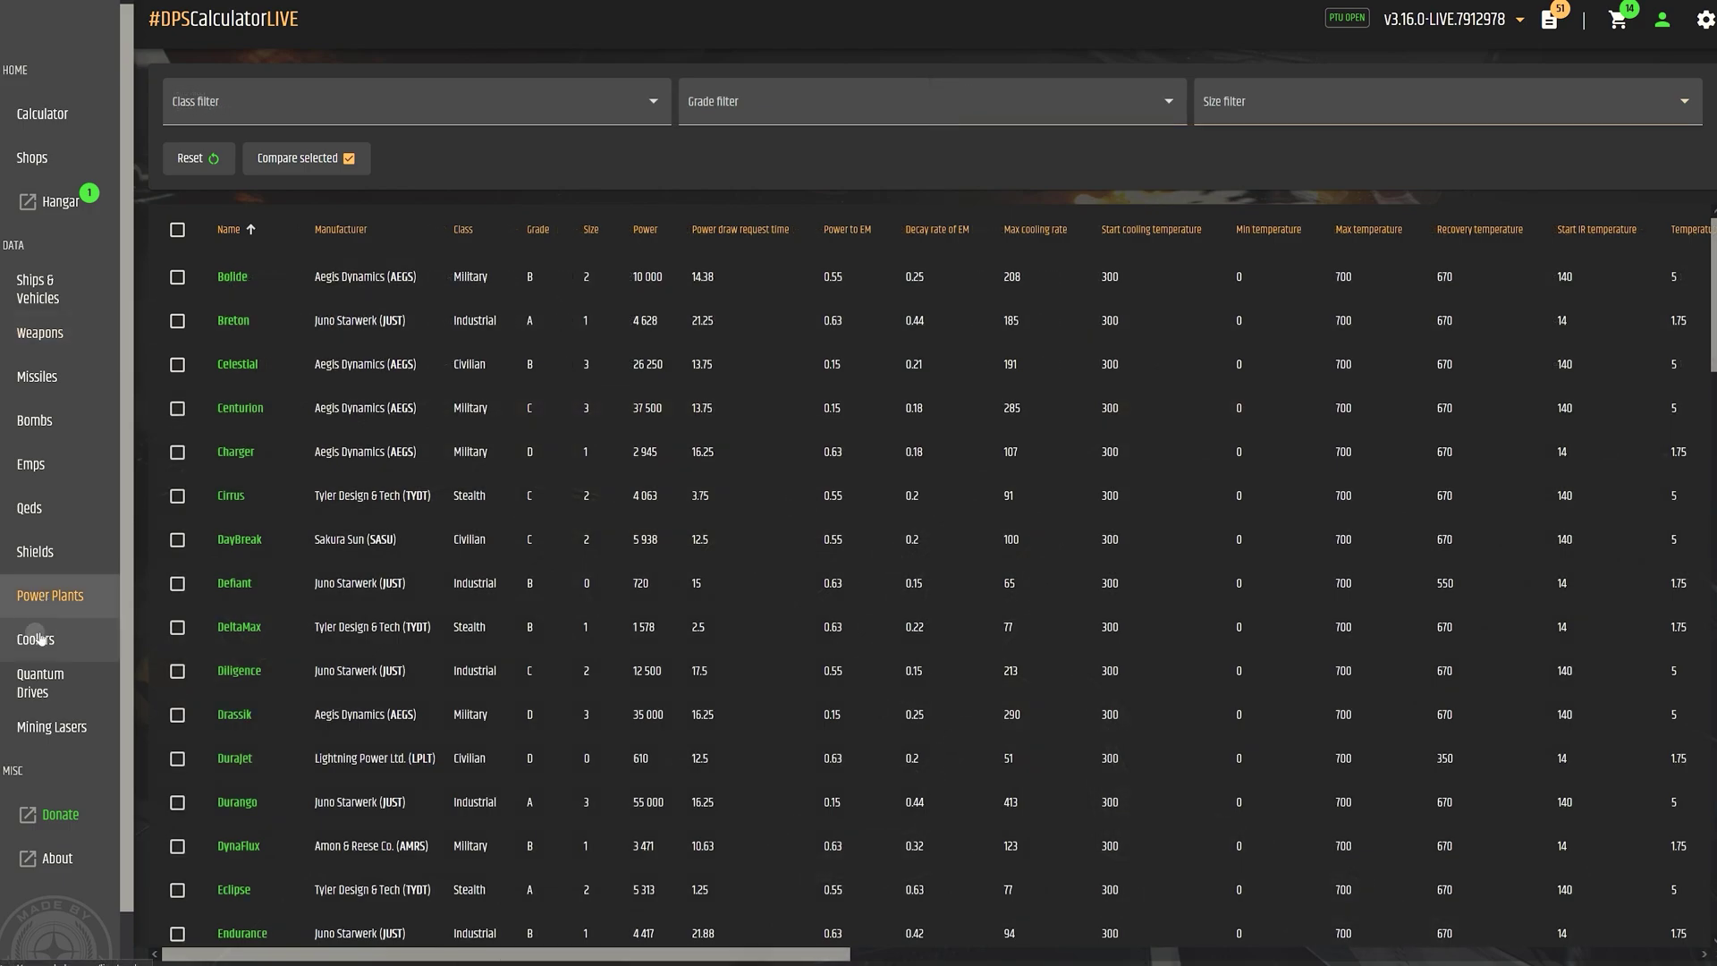
# List size-2 quantum drives sorted by efficiency and compare the Crossfield with the Hemera
pyautogui.click(35, 639)
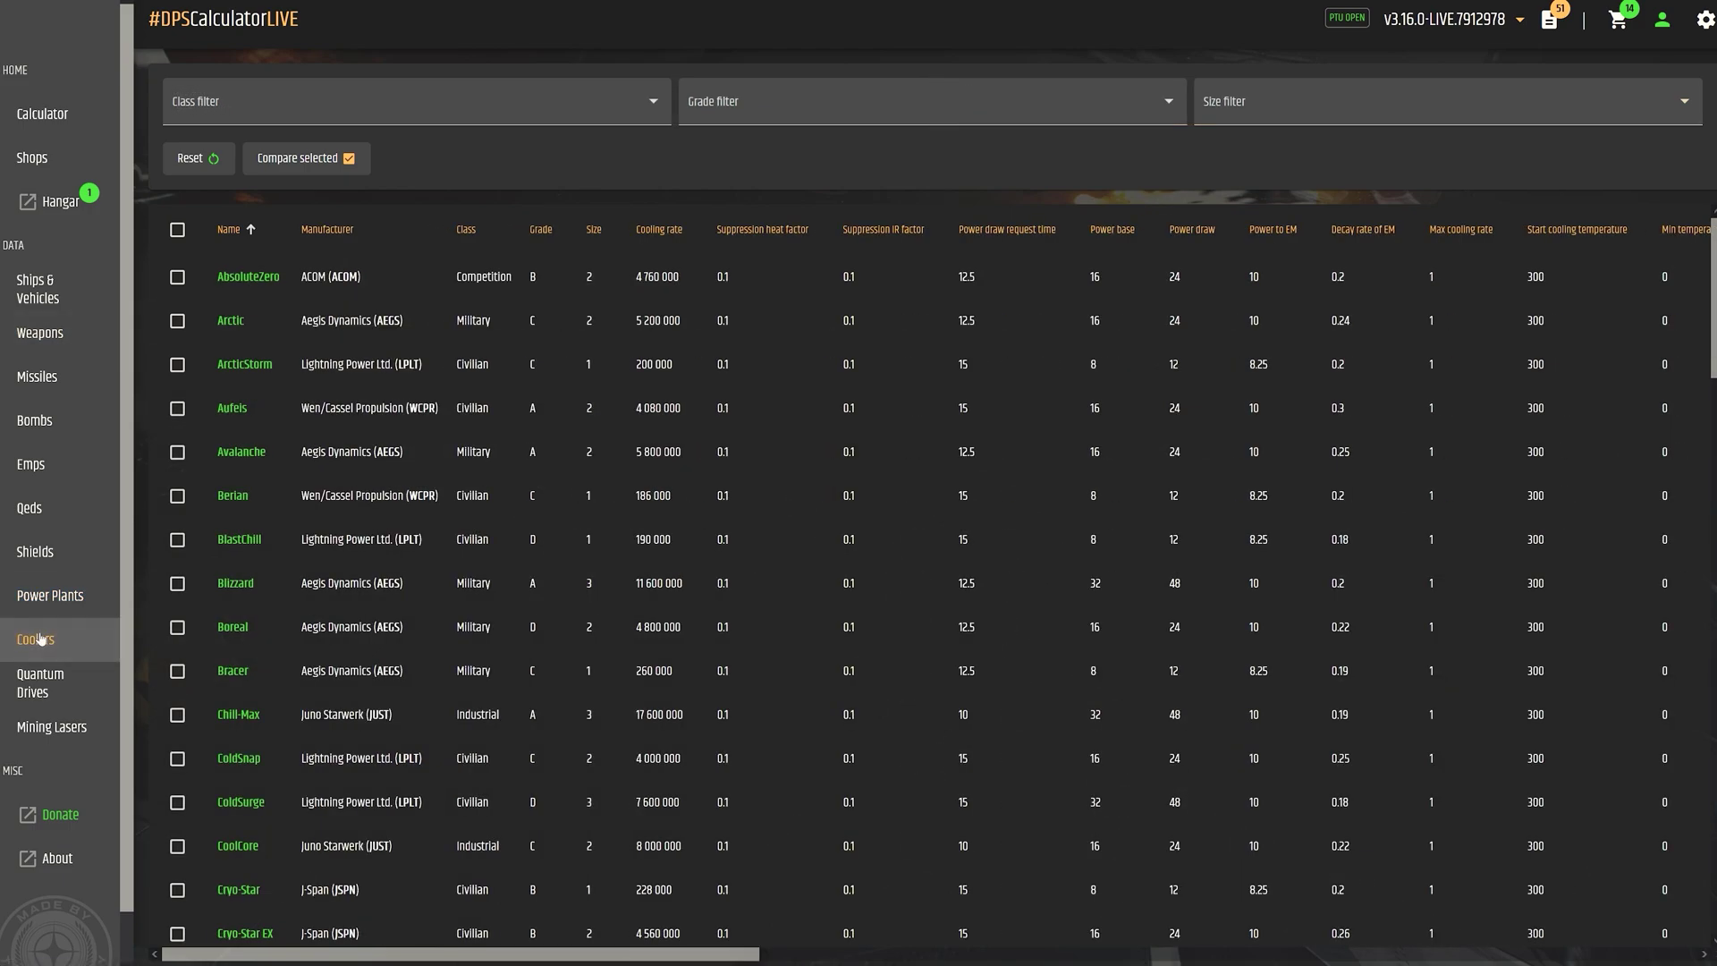
pyautogui.click(36, 687)
pyautogui.click(1254, 102)
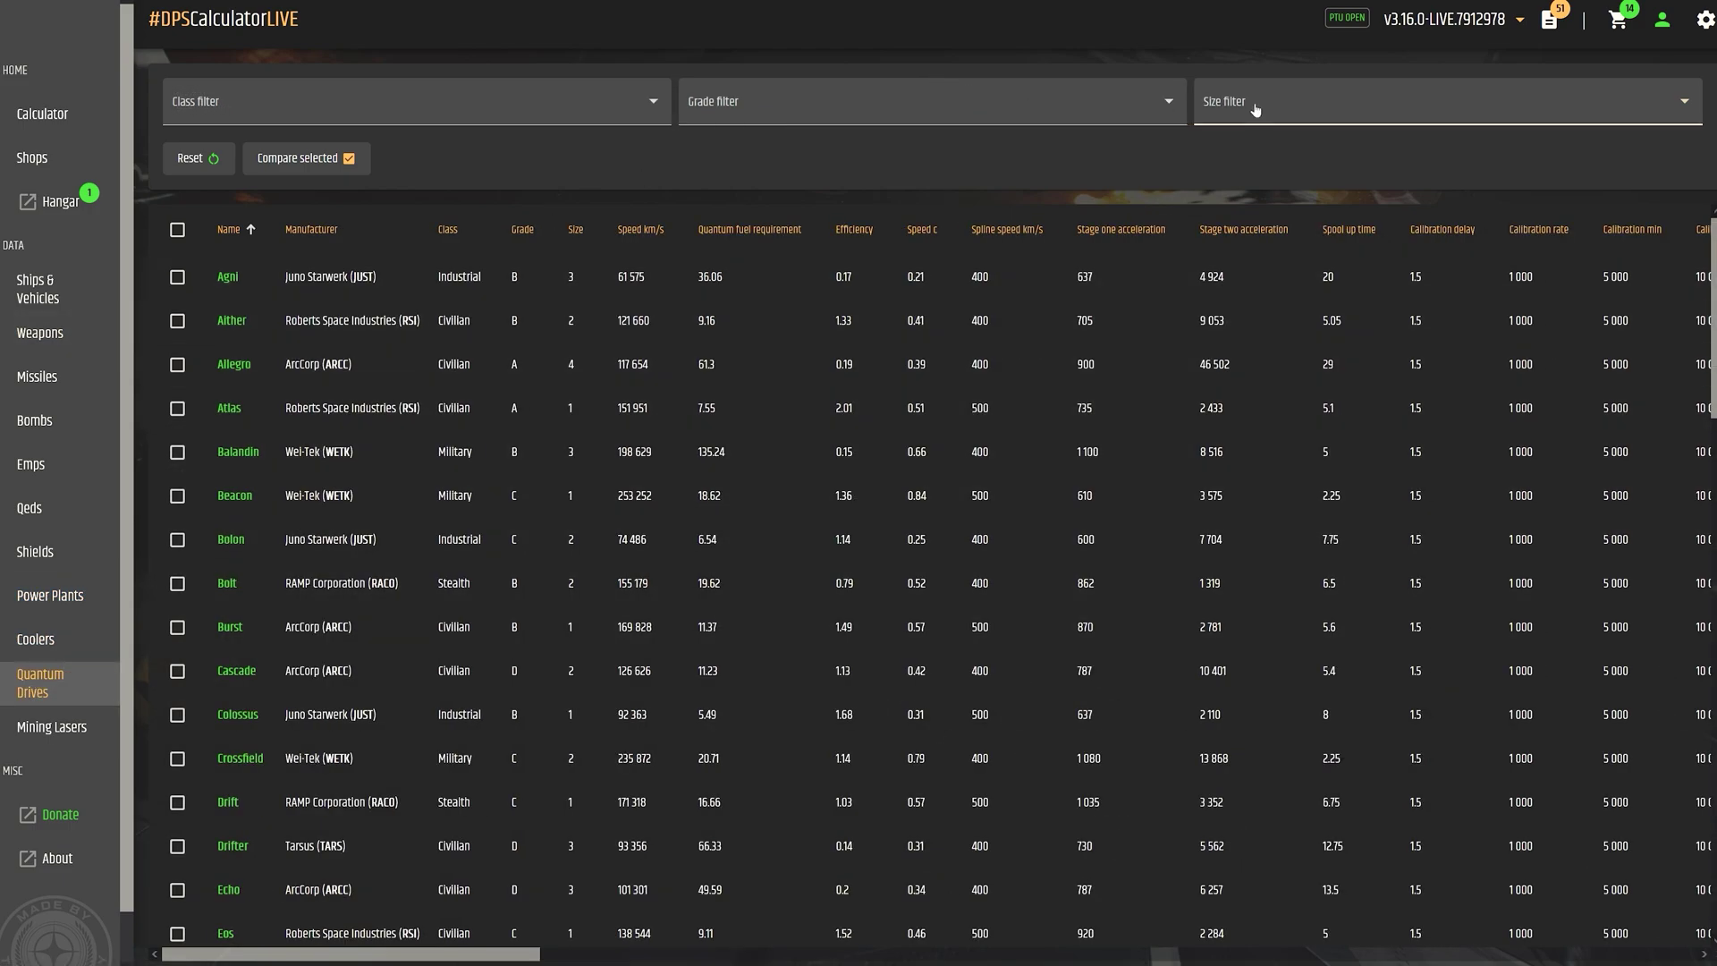
pyautogui.click(1232, 180)
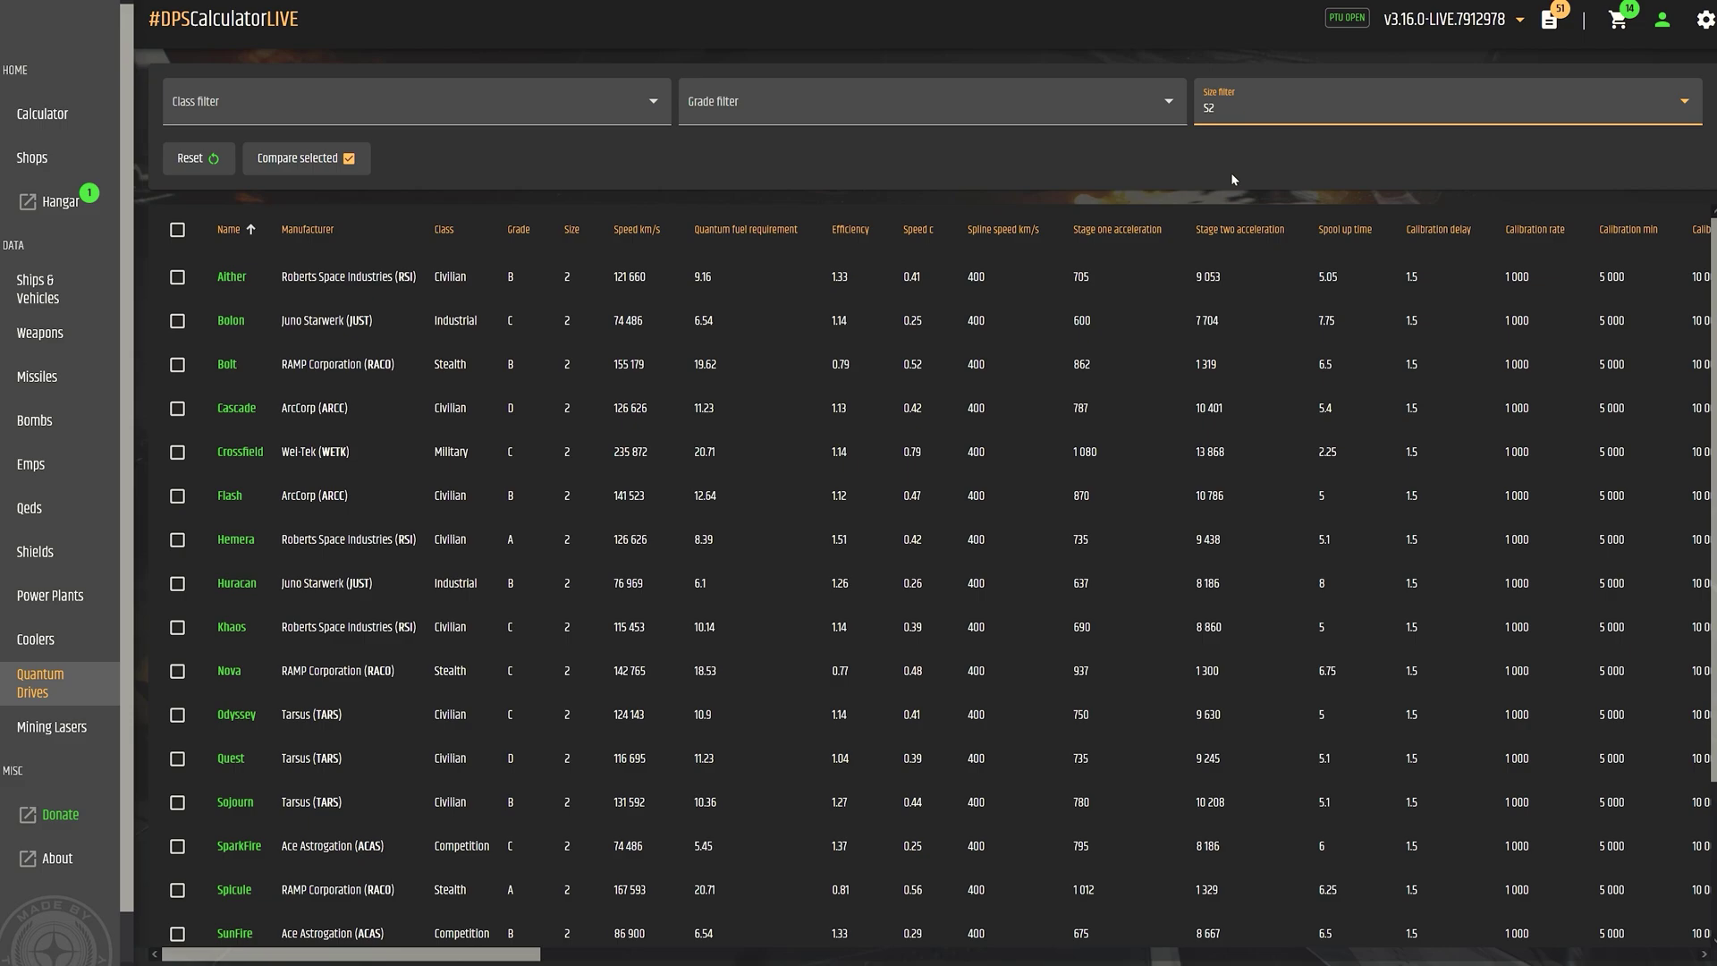
pyautogui.click(637, 230)
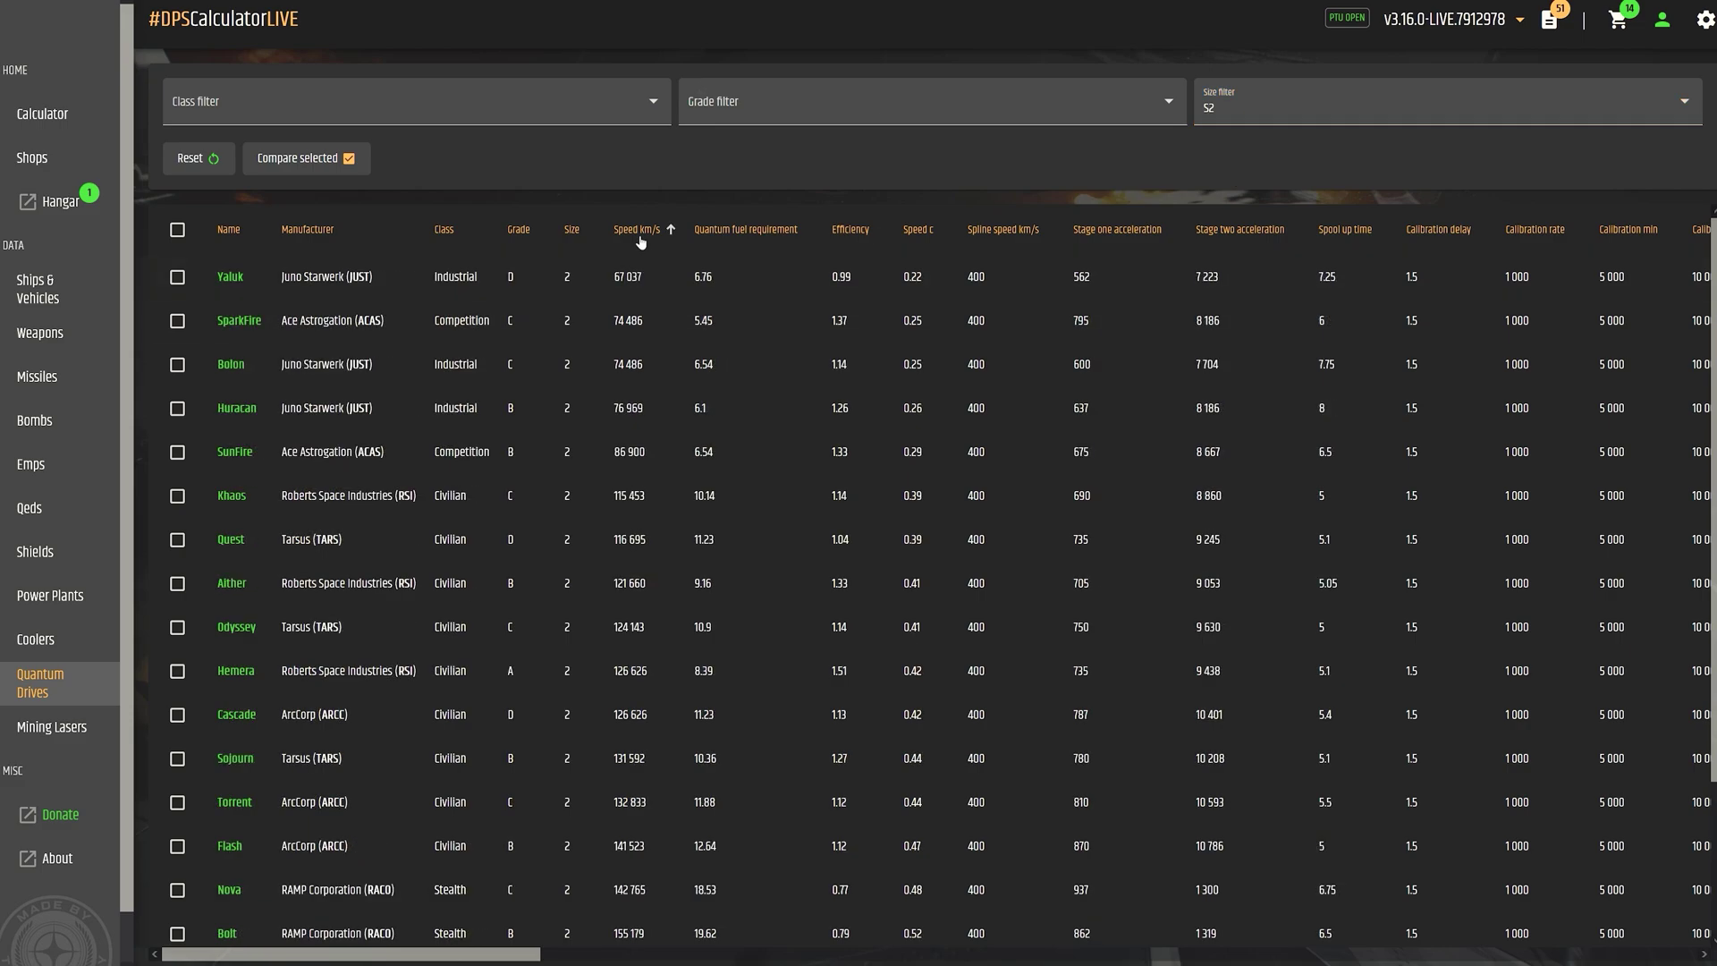
pyautogui.click(638, 232)
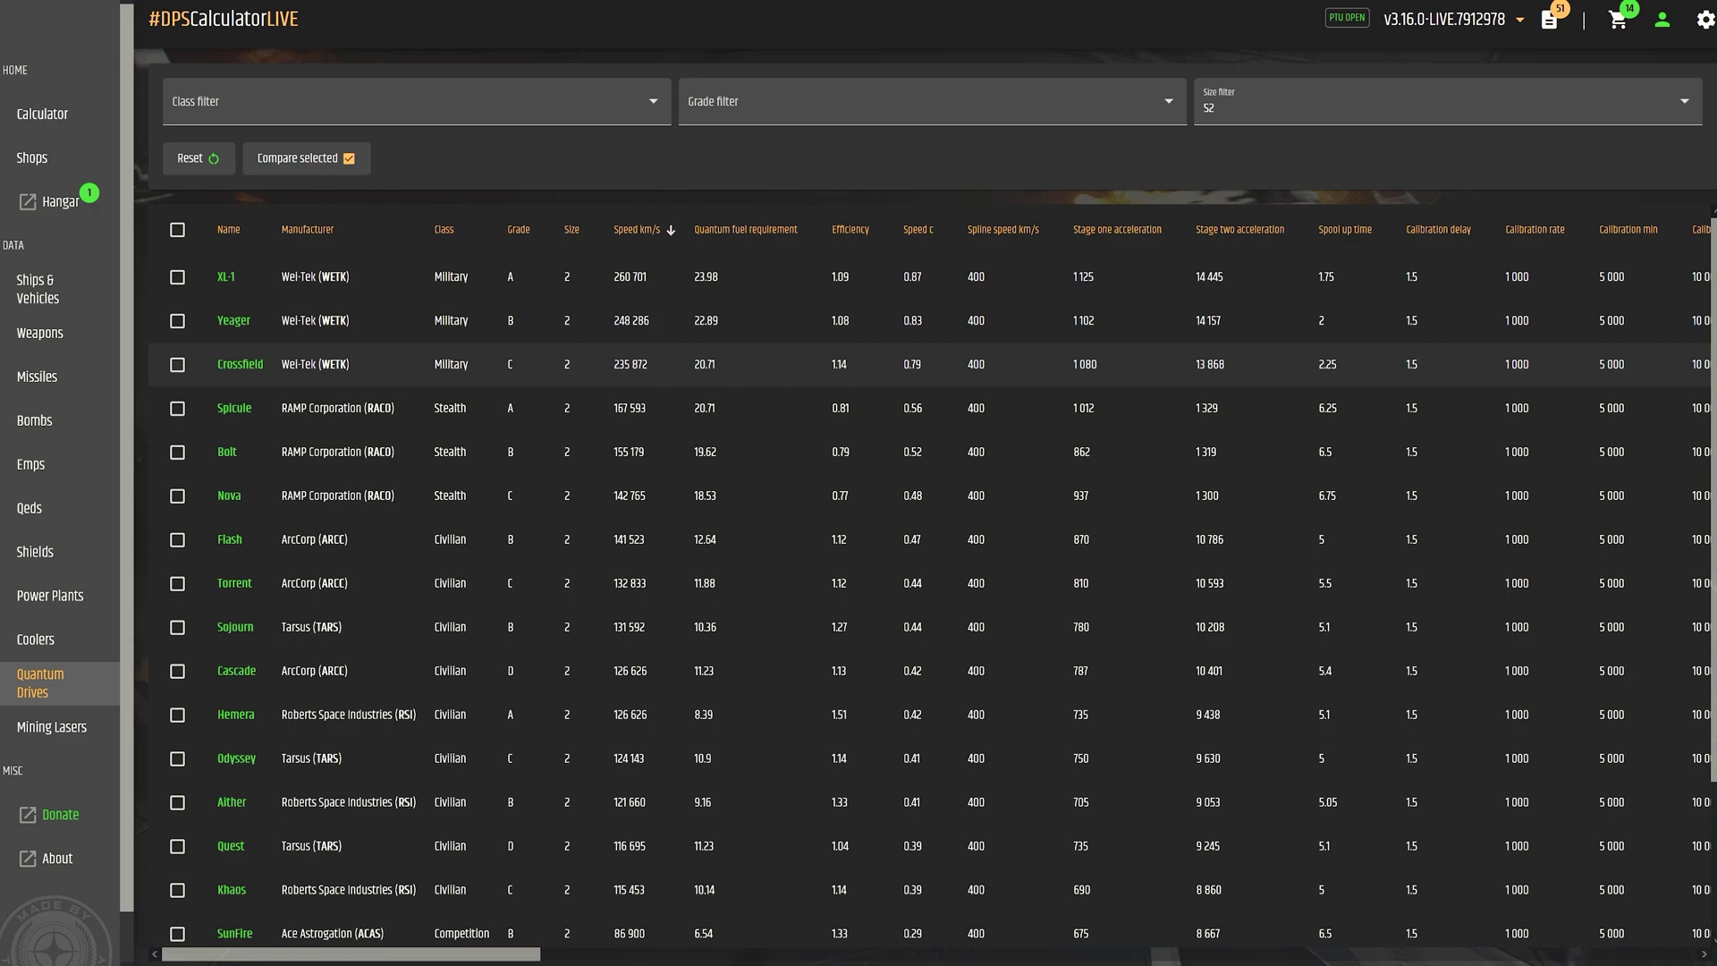
pyautogui.click(850, 230)
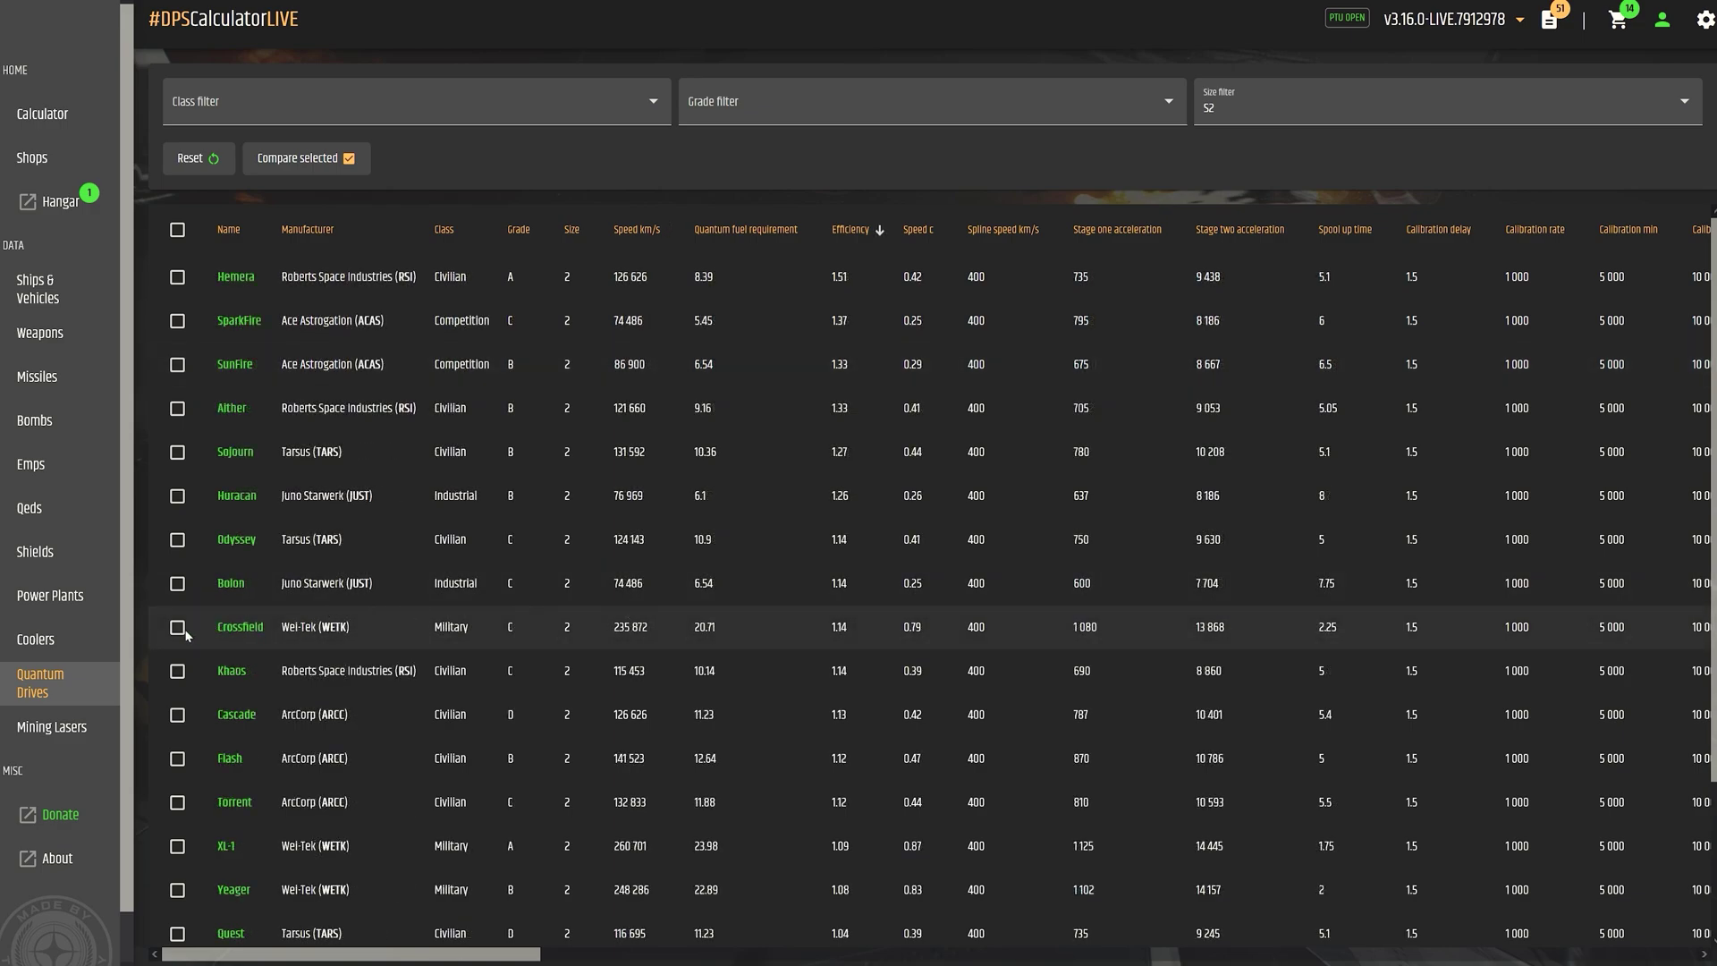
pyautogui.click(177, 627)
pyautogui.click(177, 276)
pyautogui.click(309, 159)
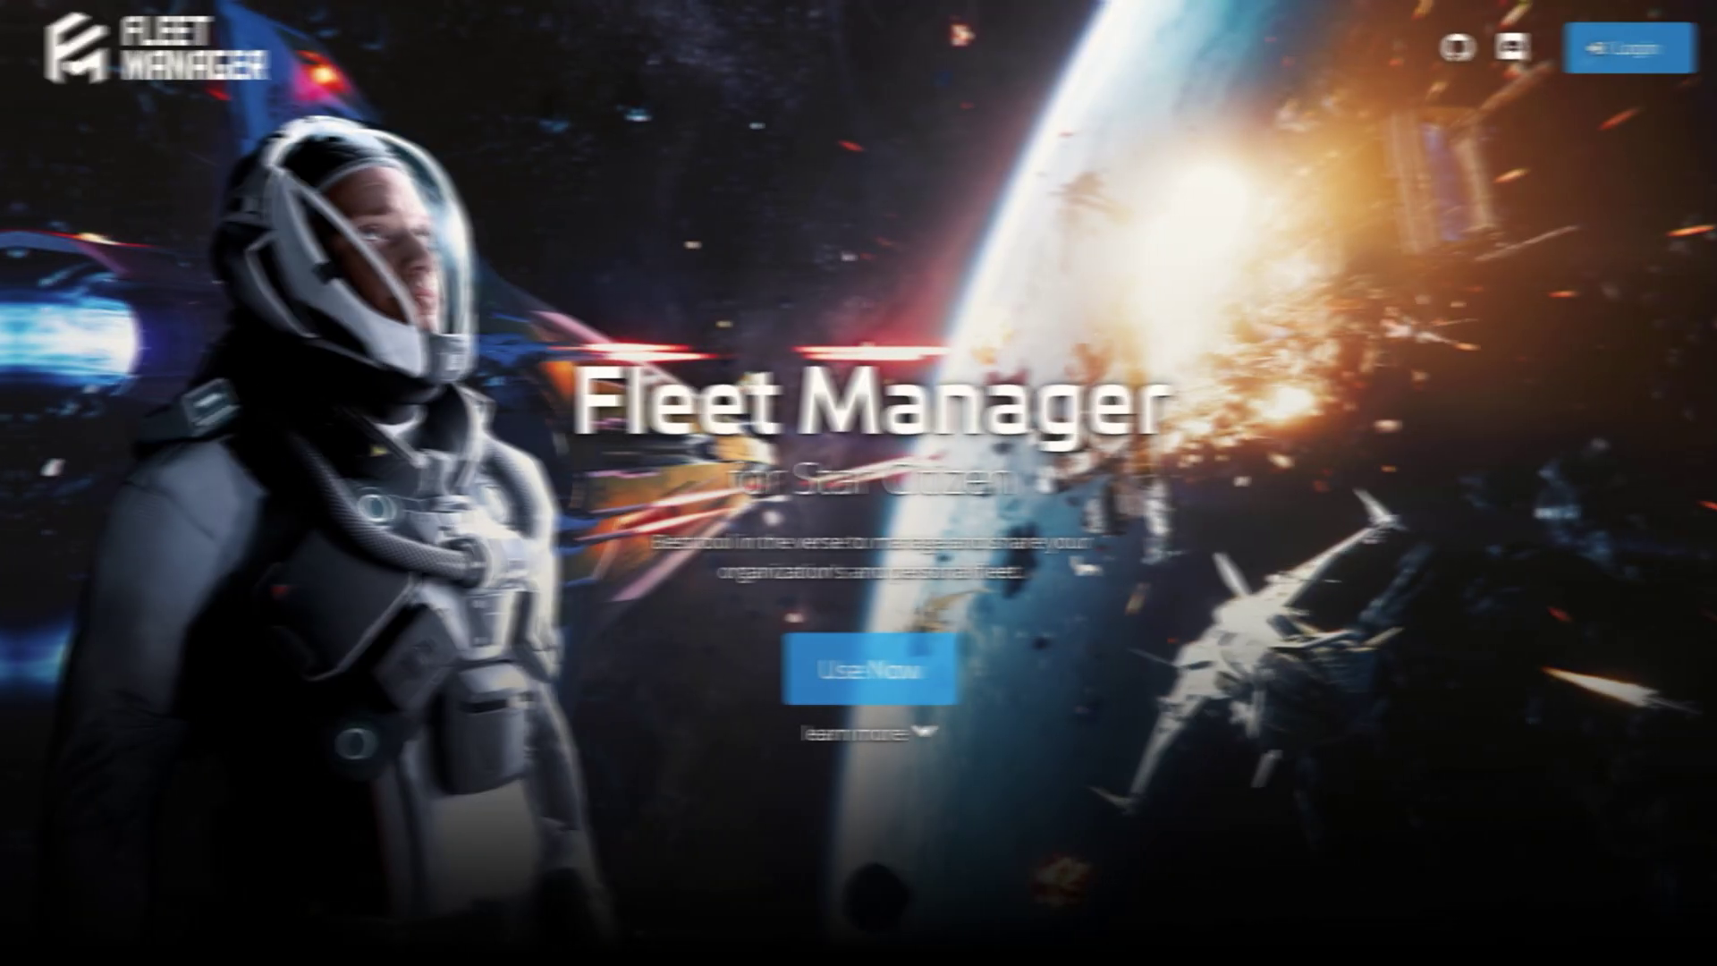
# Scroll through the Fleet Manager landing page to review its fleet-management features
pyautogui.scroll(-4, 859, 483)
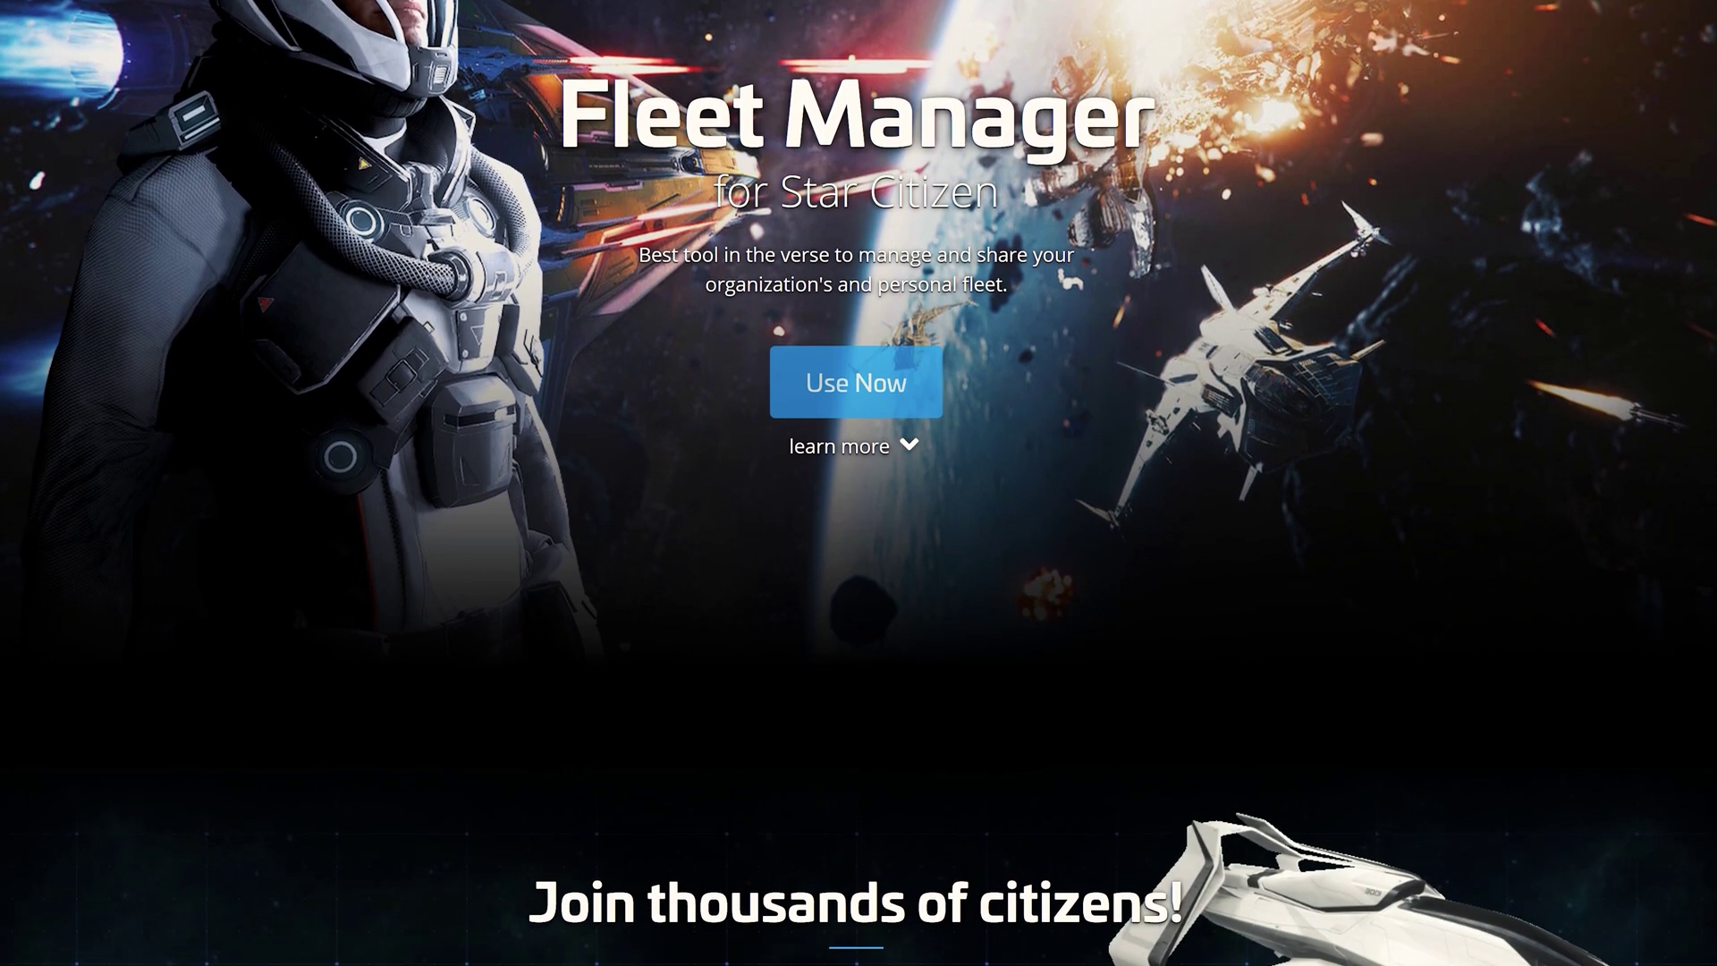
pyautogui.scroll(-4, 859, 483)
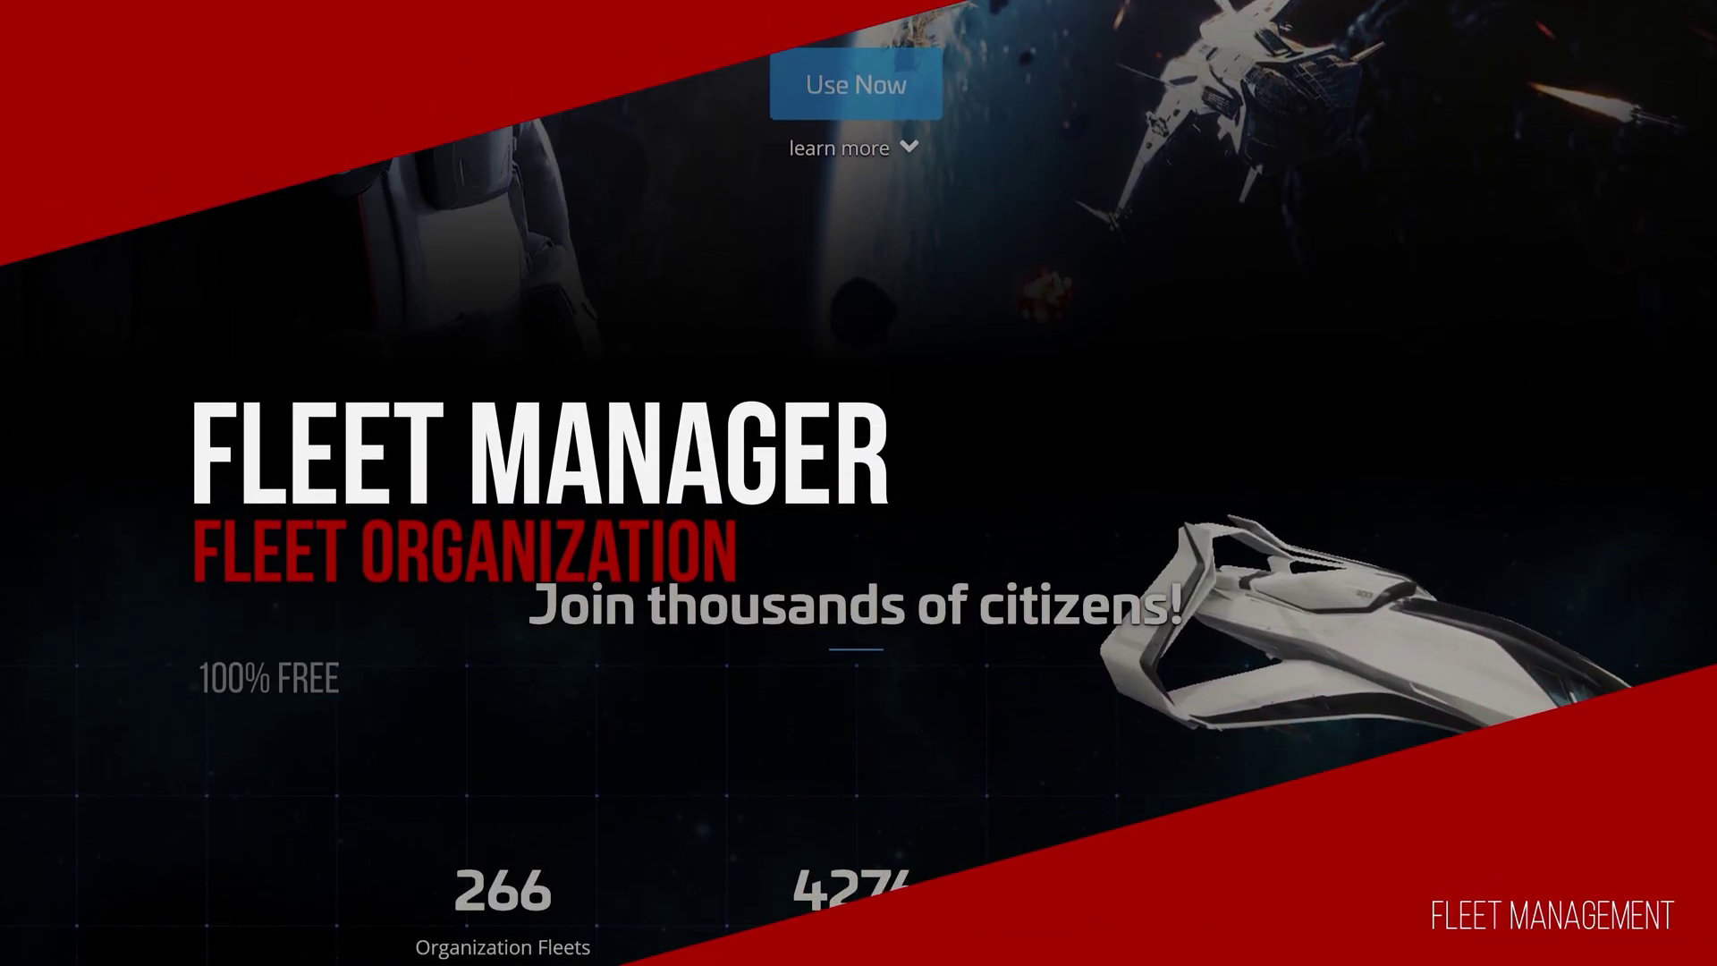
pyautogui.scroll(-10, 859, 483)
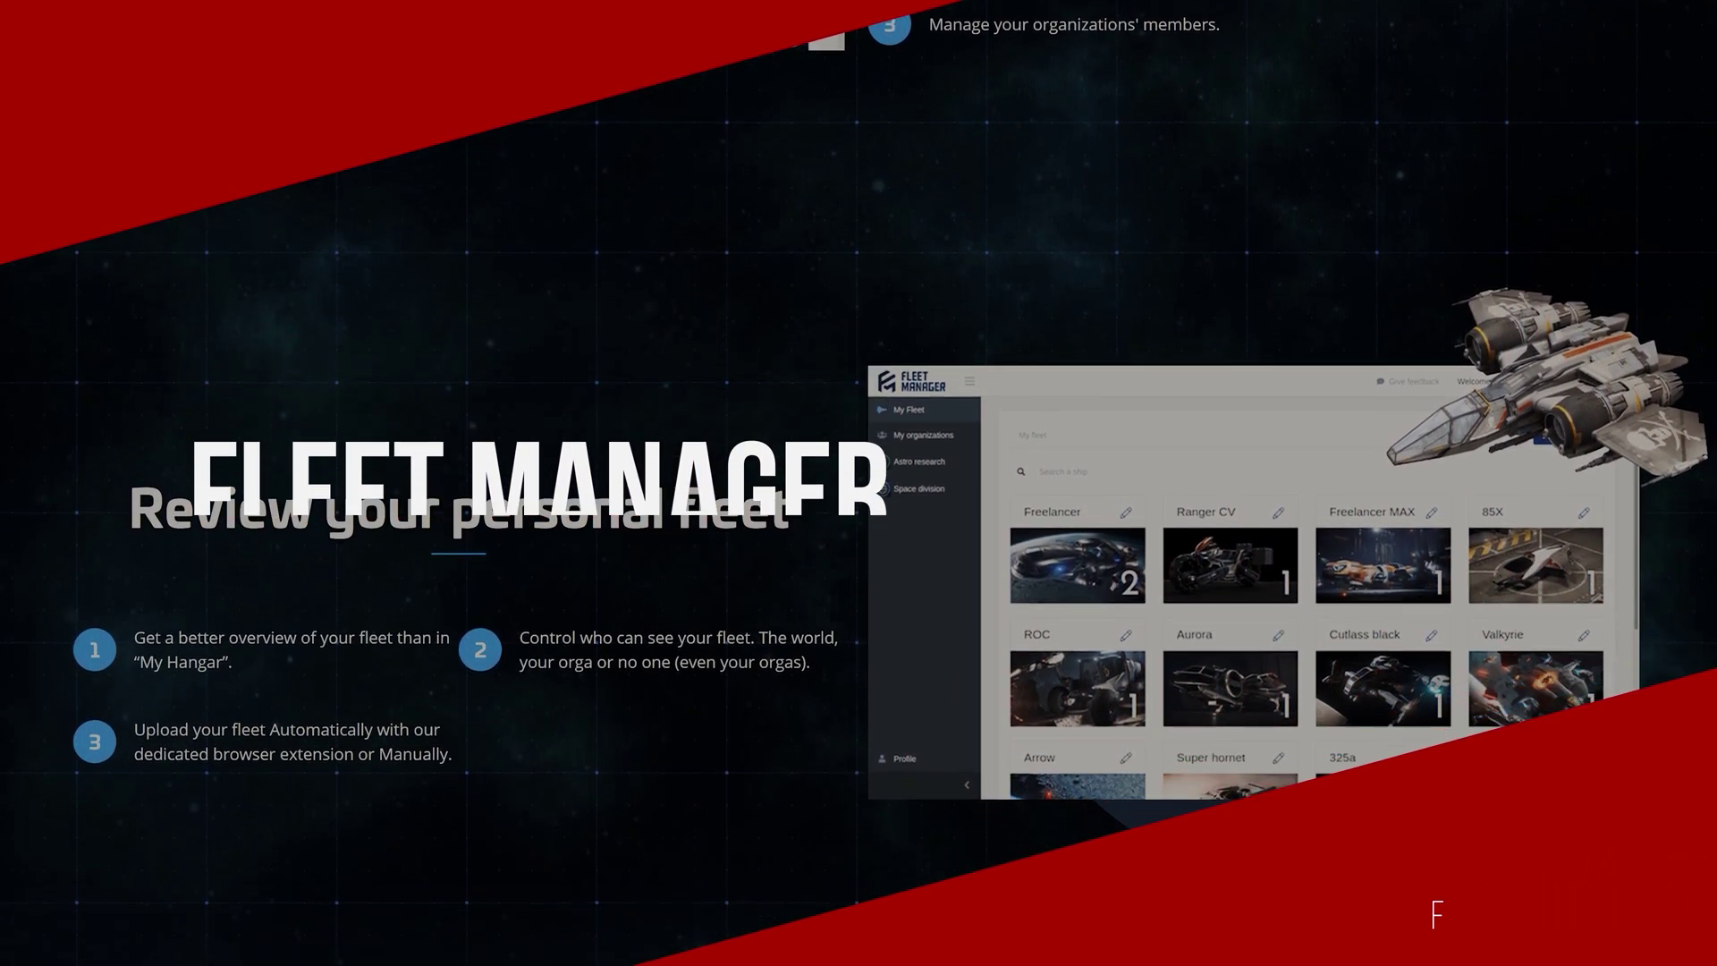
pyautogui.scroll(-8, 859, 483)
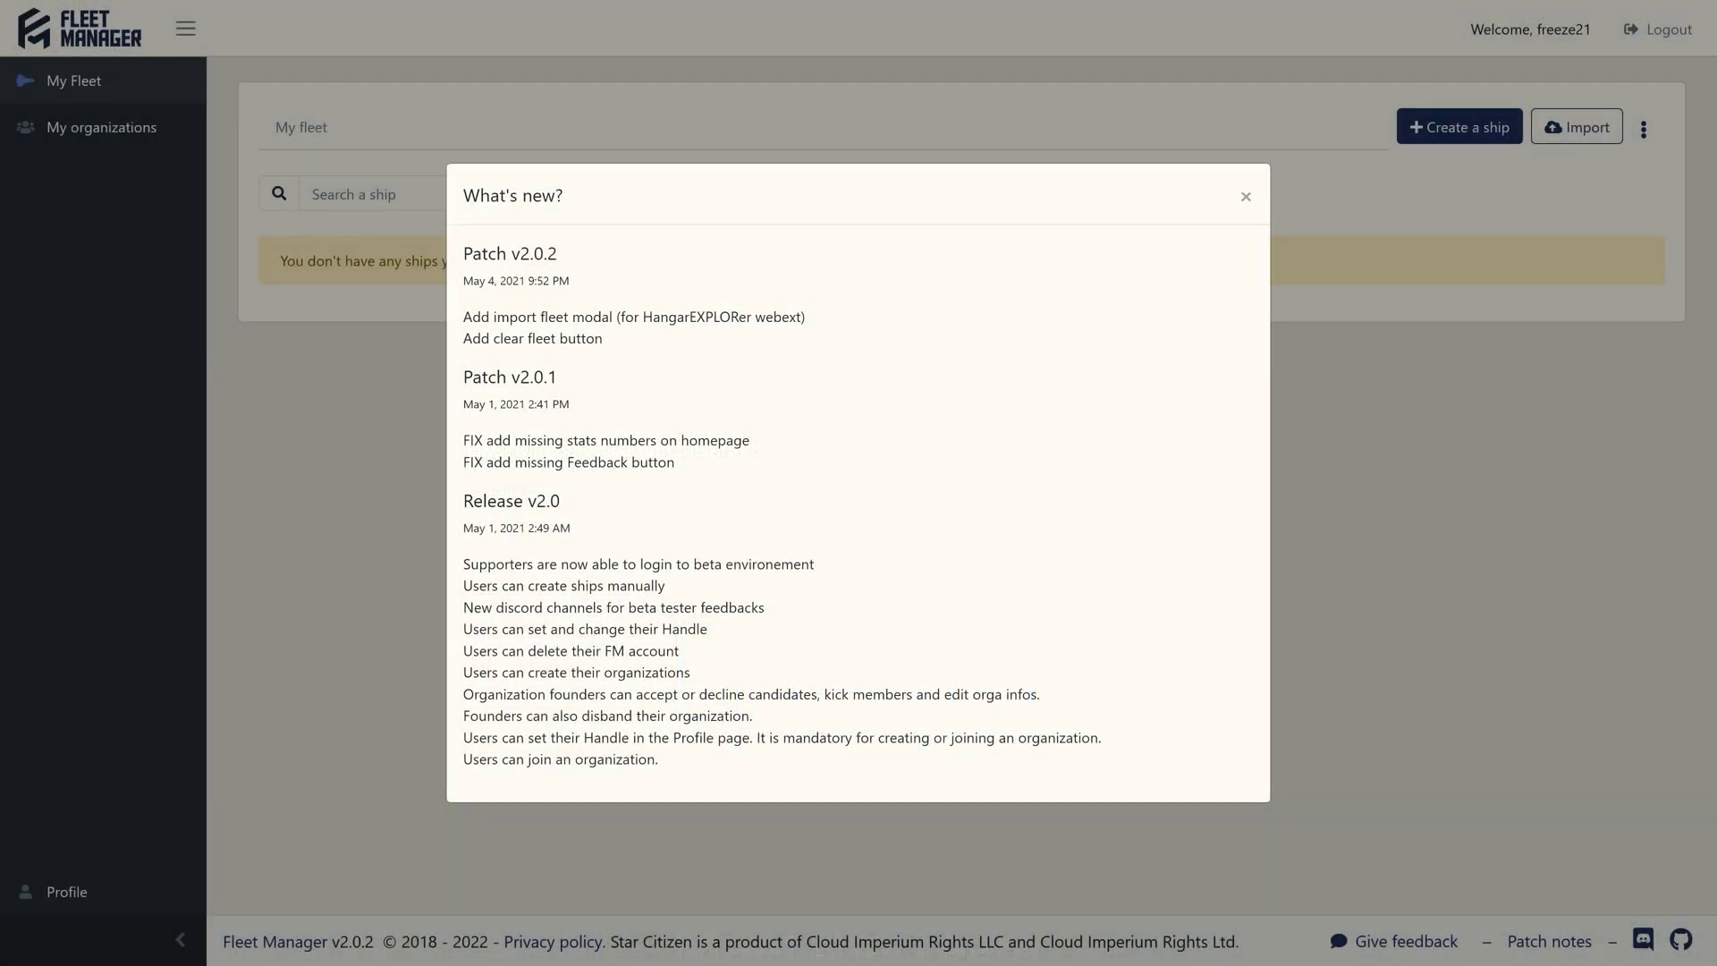
# Dismiss the What's new notes and import the fleet from fleetview.json
pyautogui.click(824, 320)
pyautogui.click(1247, 198)
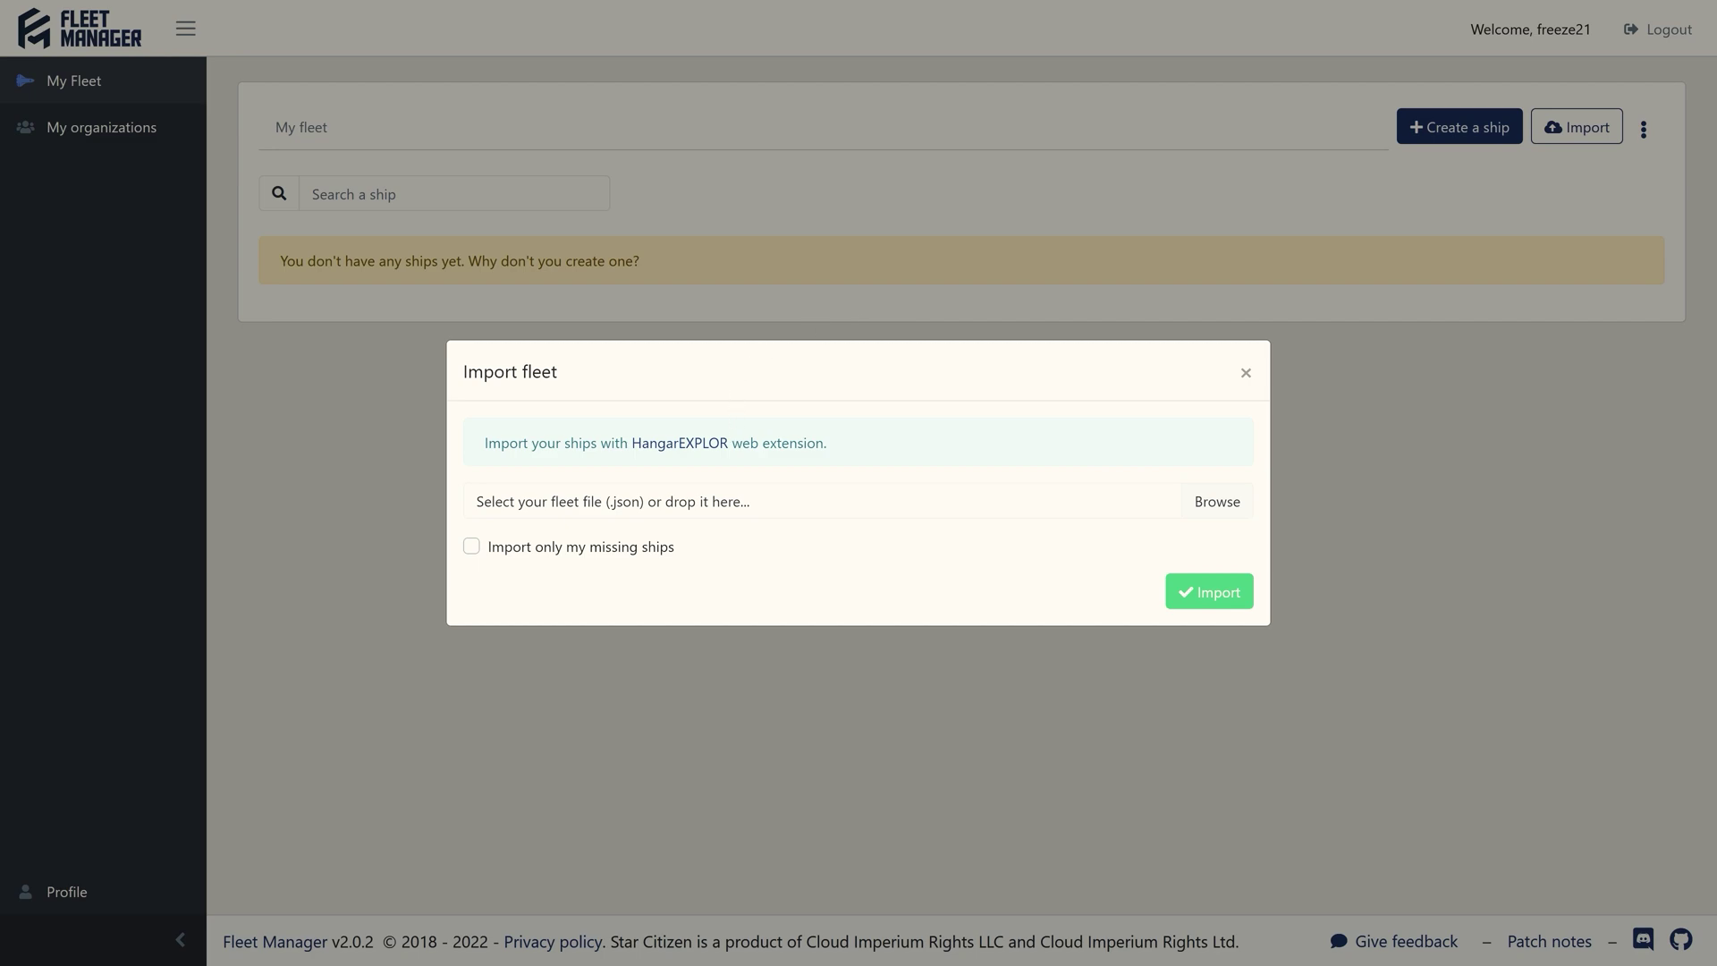
pyautogui.click(1191, 496)
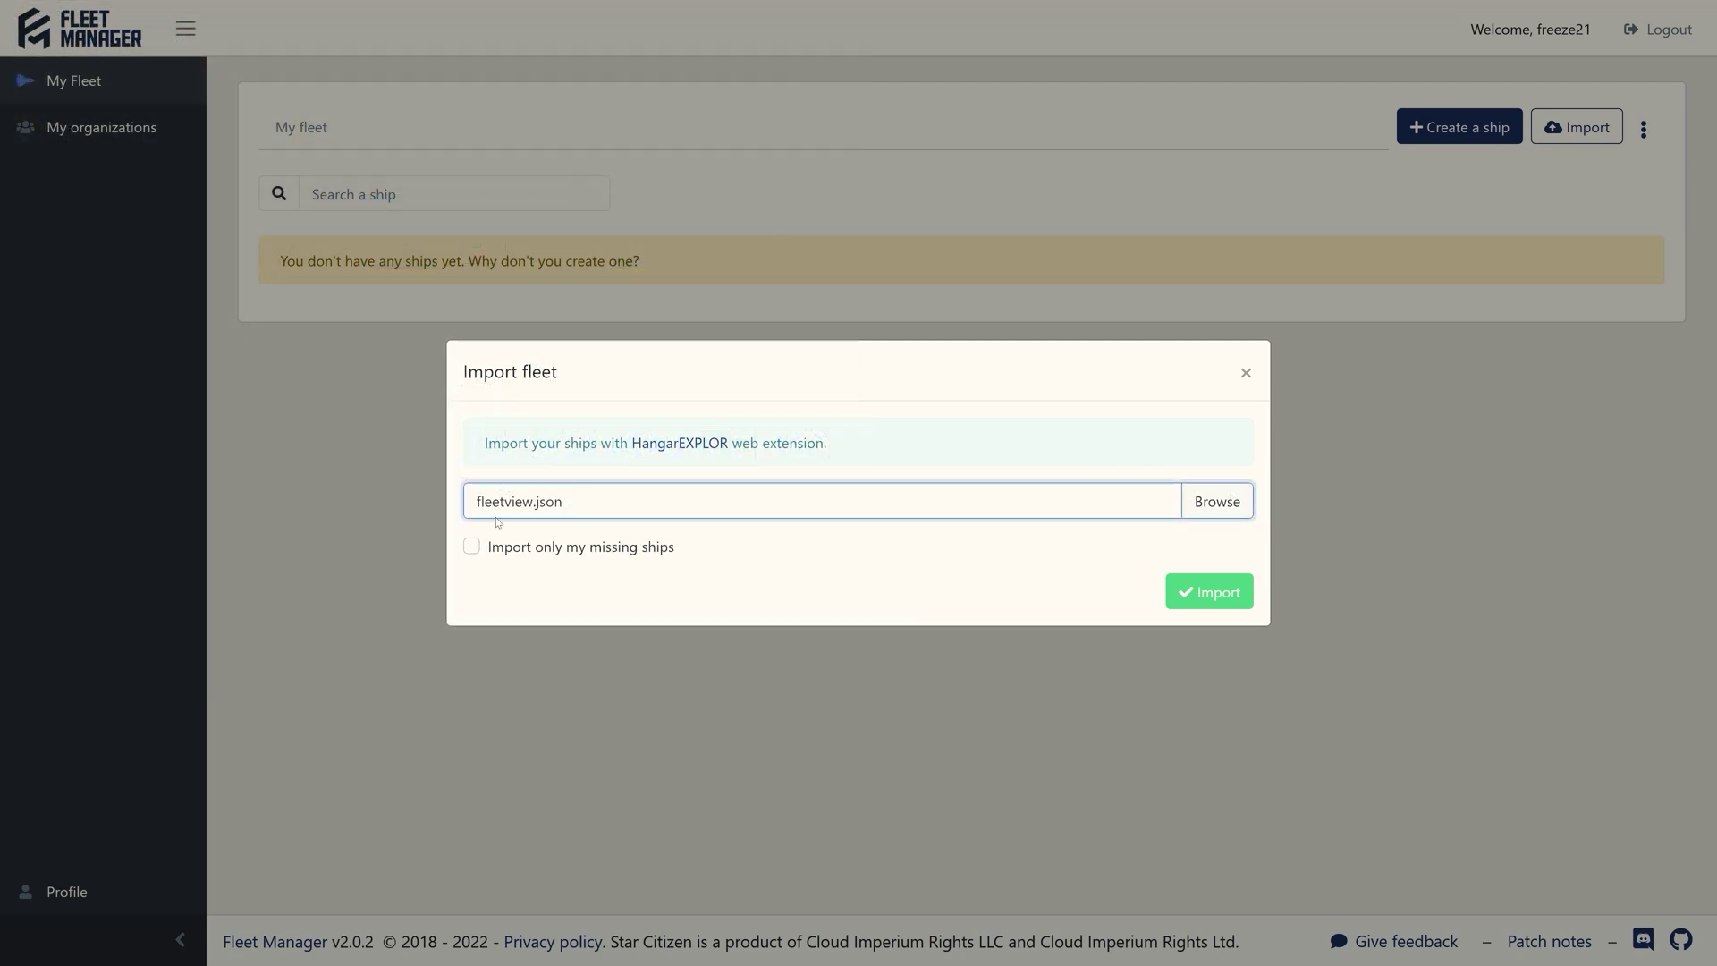
pyautogui.click(1220, 595)
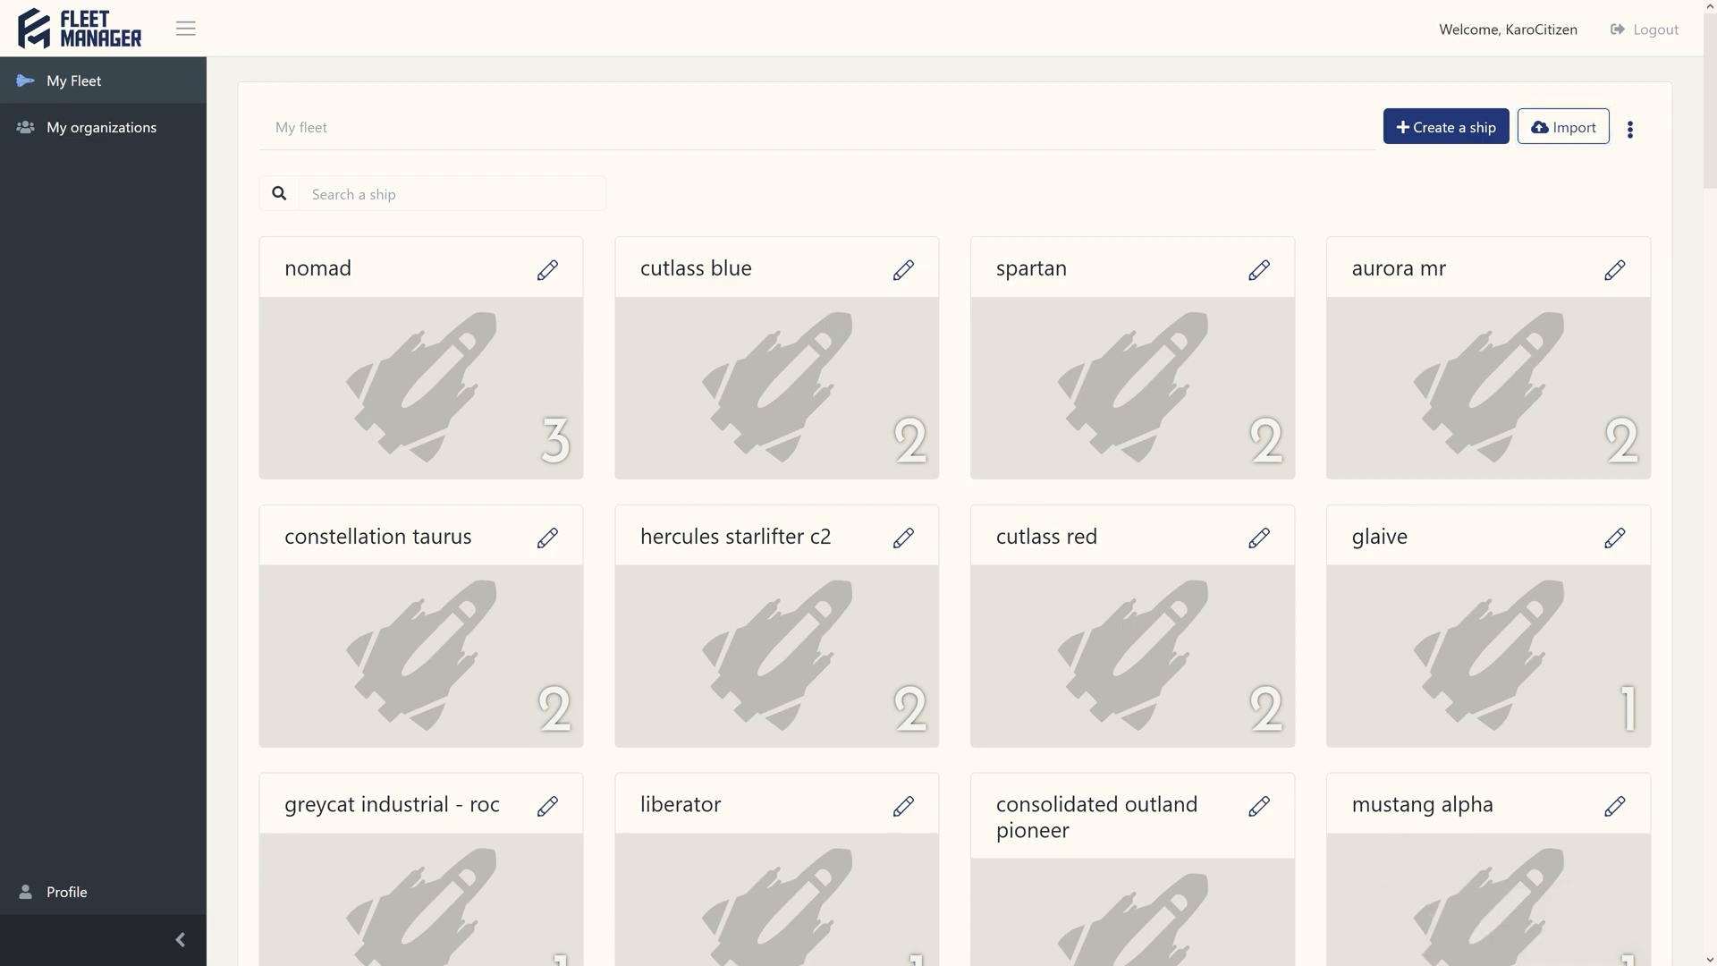
# Review the imported ship cards, then start adding a ship and set its quantity
pyautogui.scroll(-20, 900, 463)
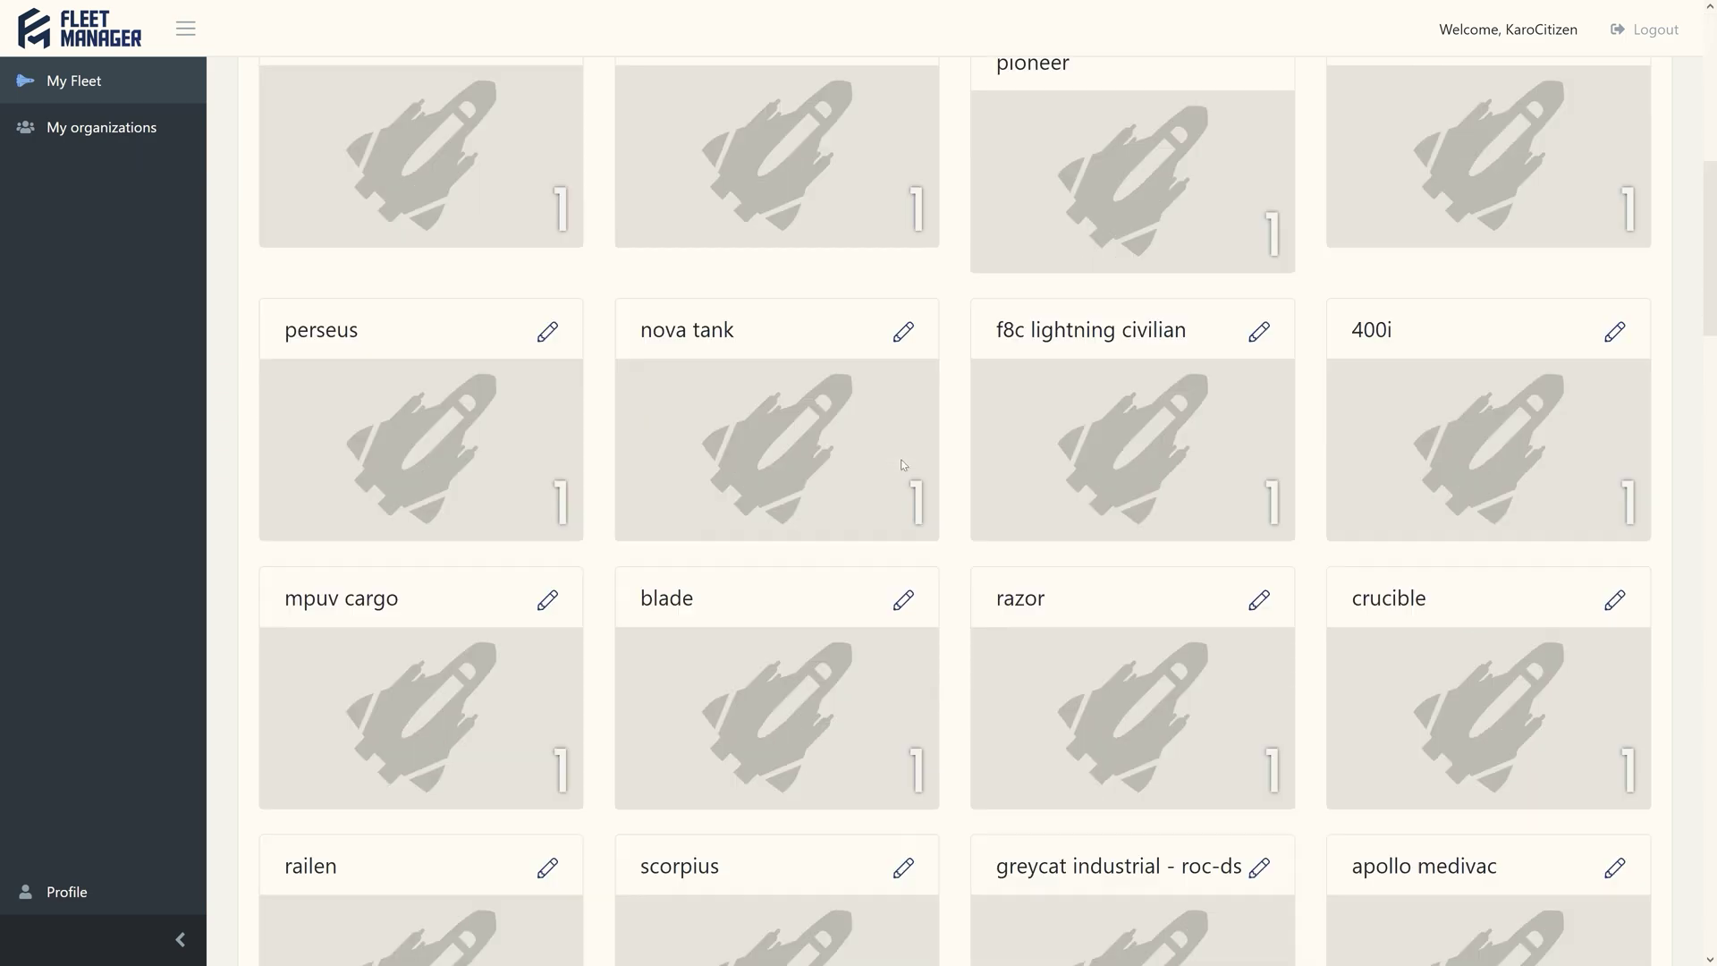
pyautogui.scroll(20, 1322, 682)
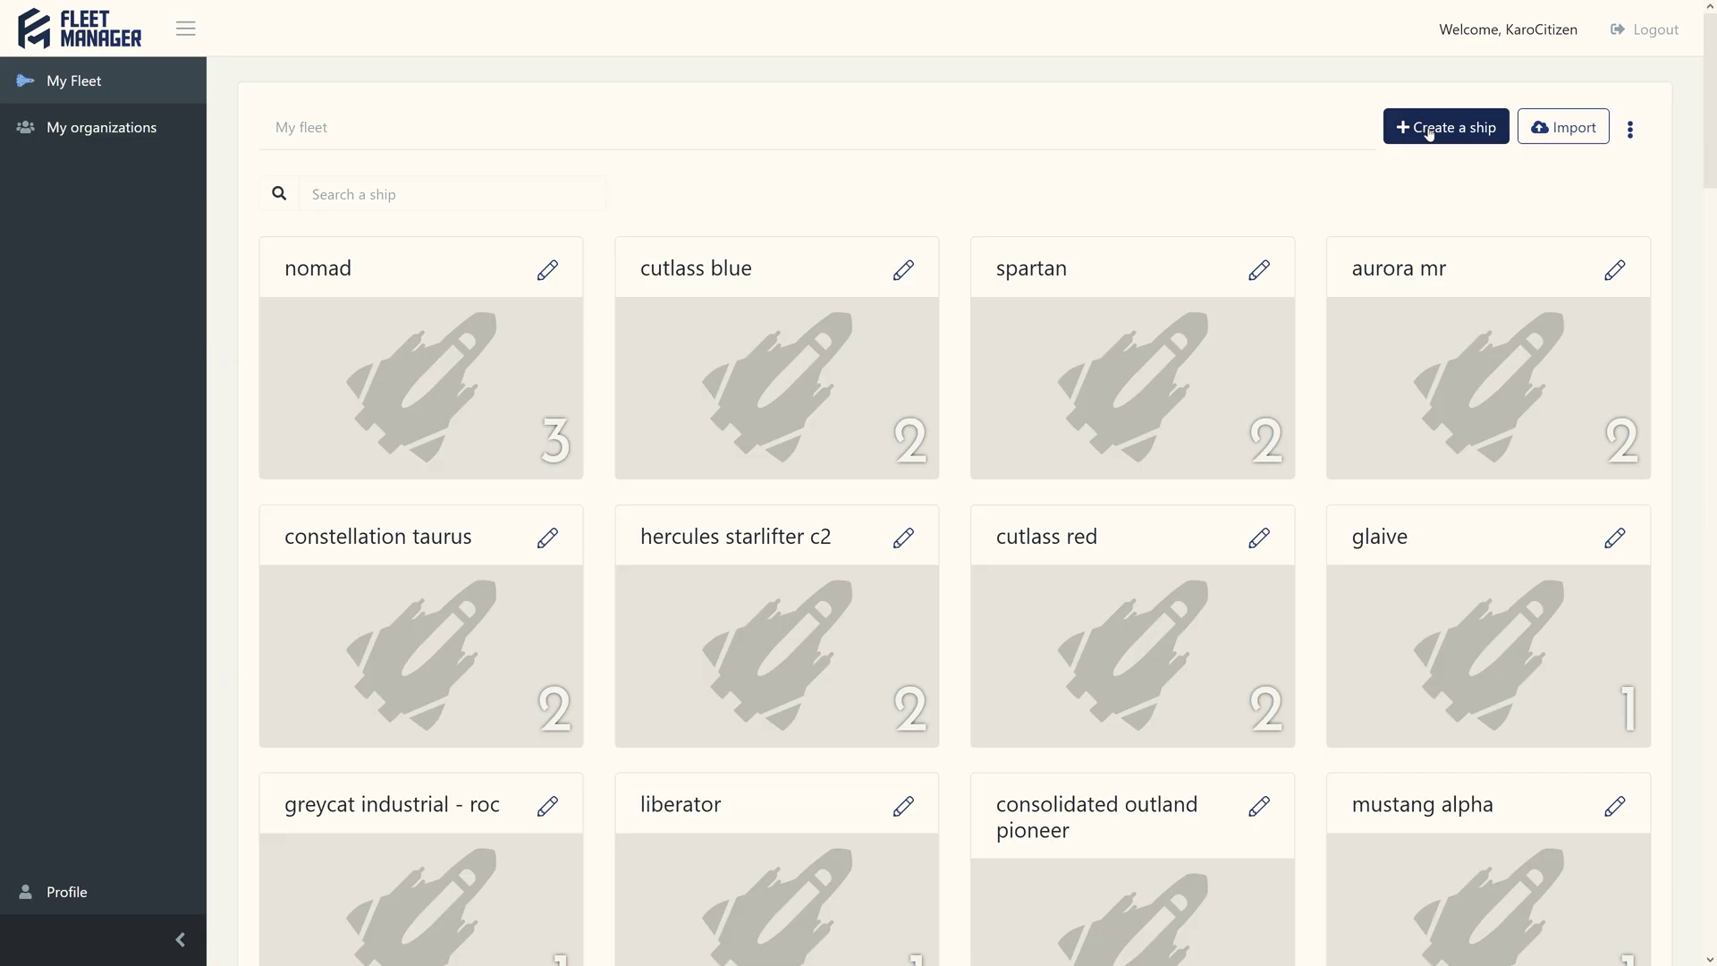
pyautogui.click(1428, 132)
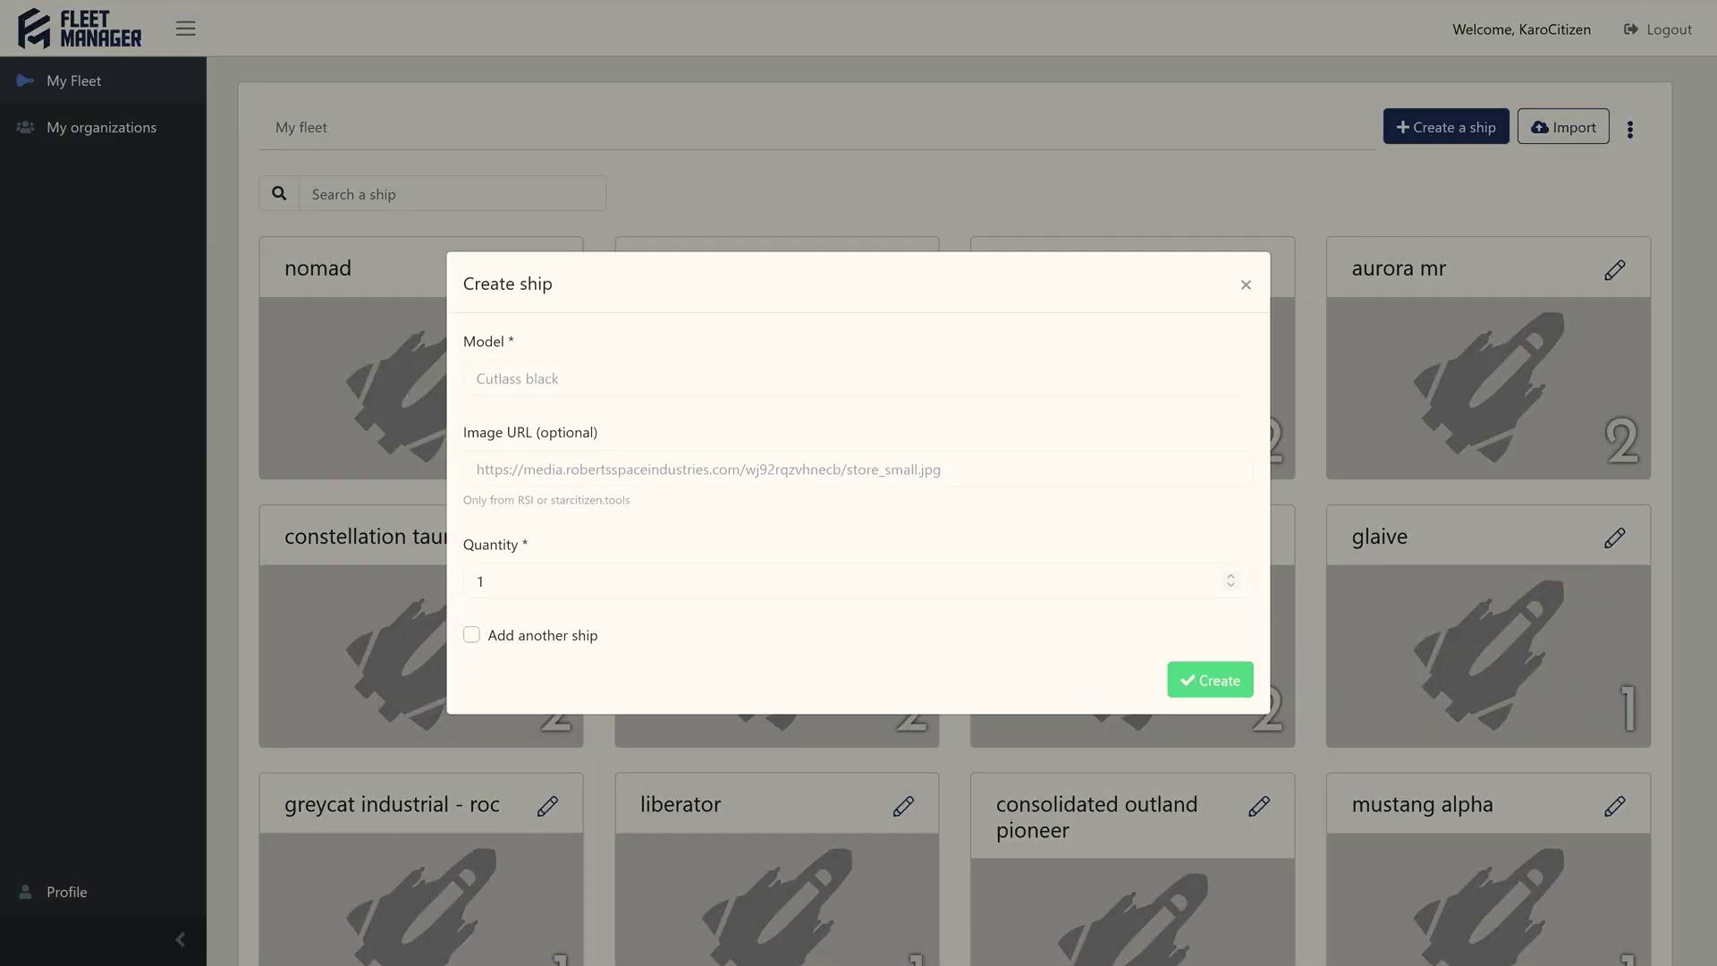
pyautogui.click(850, 581)
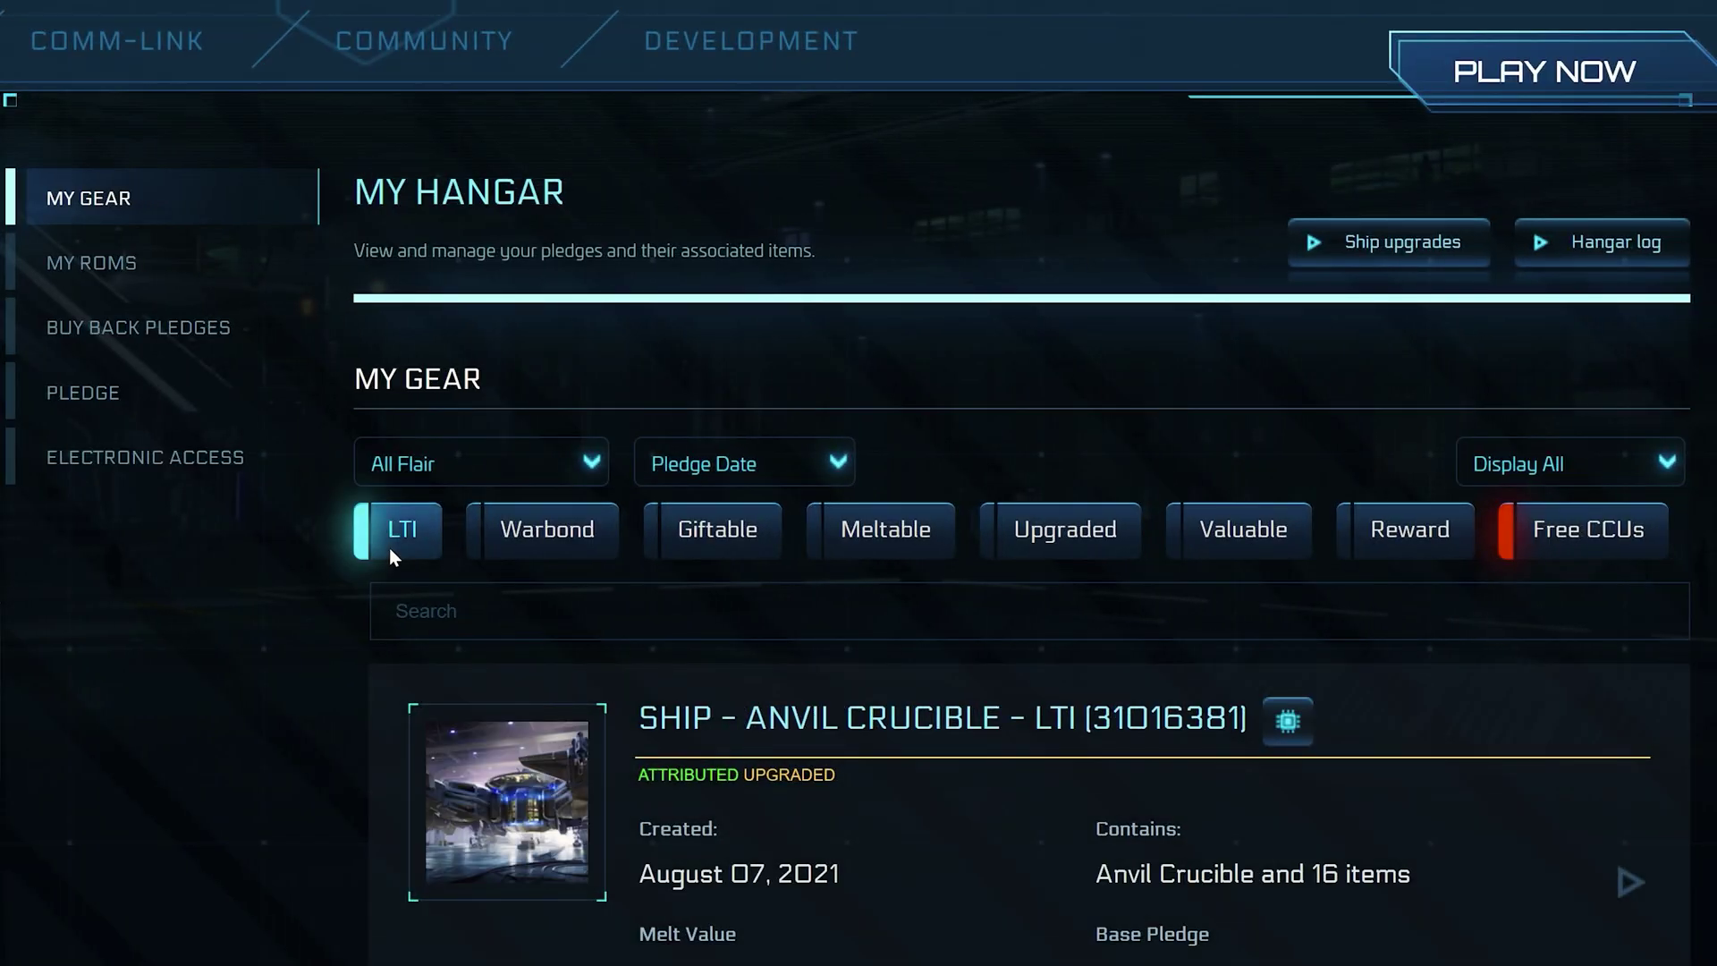
# Toggle the Warbond, giftable, ship, meltable, upgraded, valuable and reward pledge filters
pyautogui.click(583, 538)
pyautogui.click(723, 531)
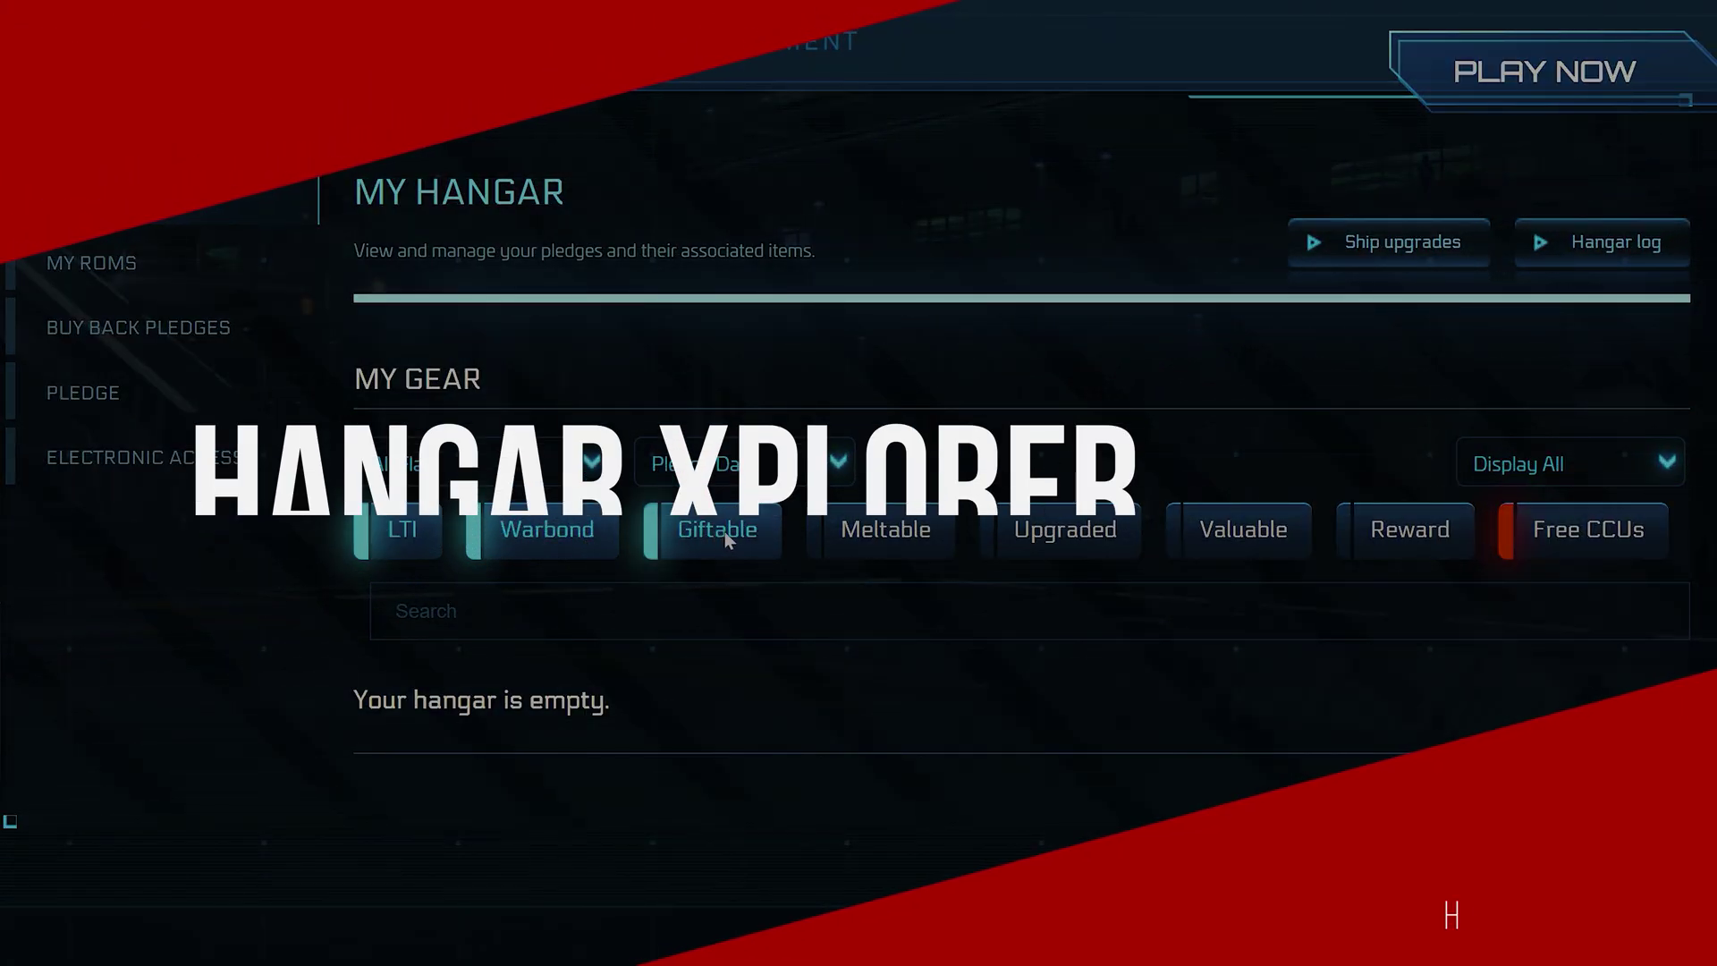
pyautogui.click(483, 463)
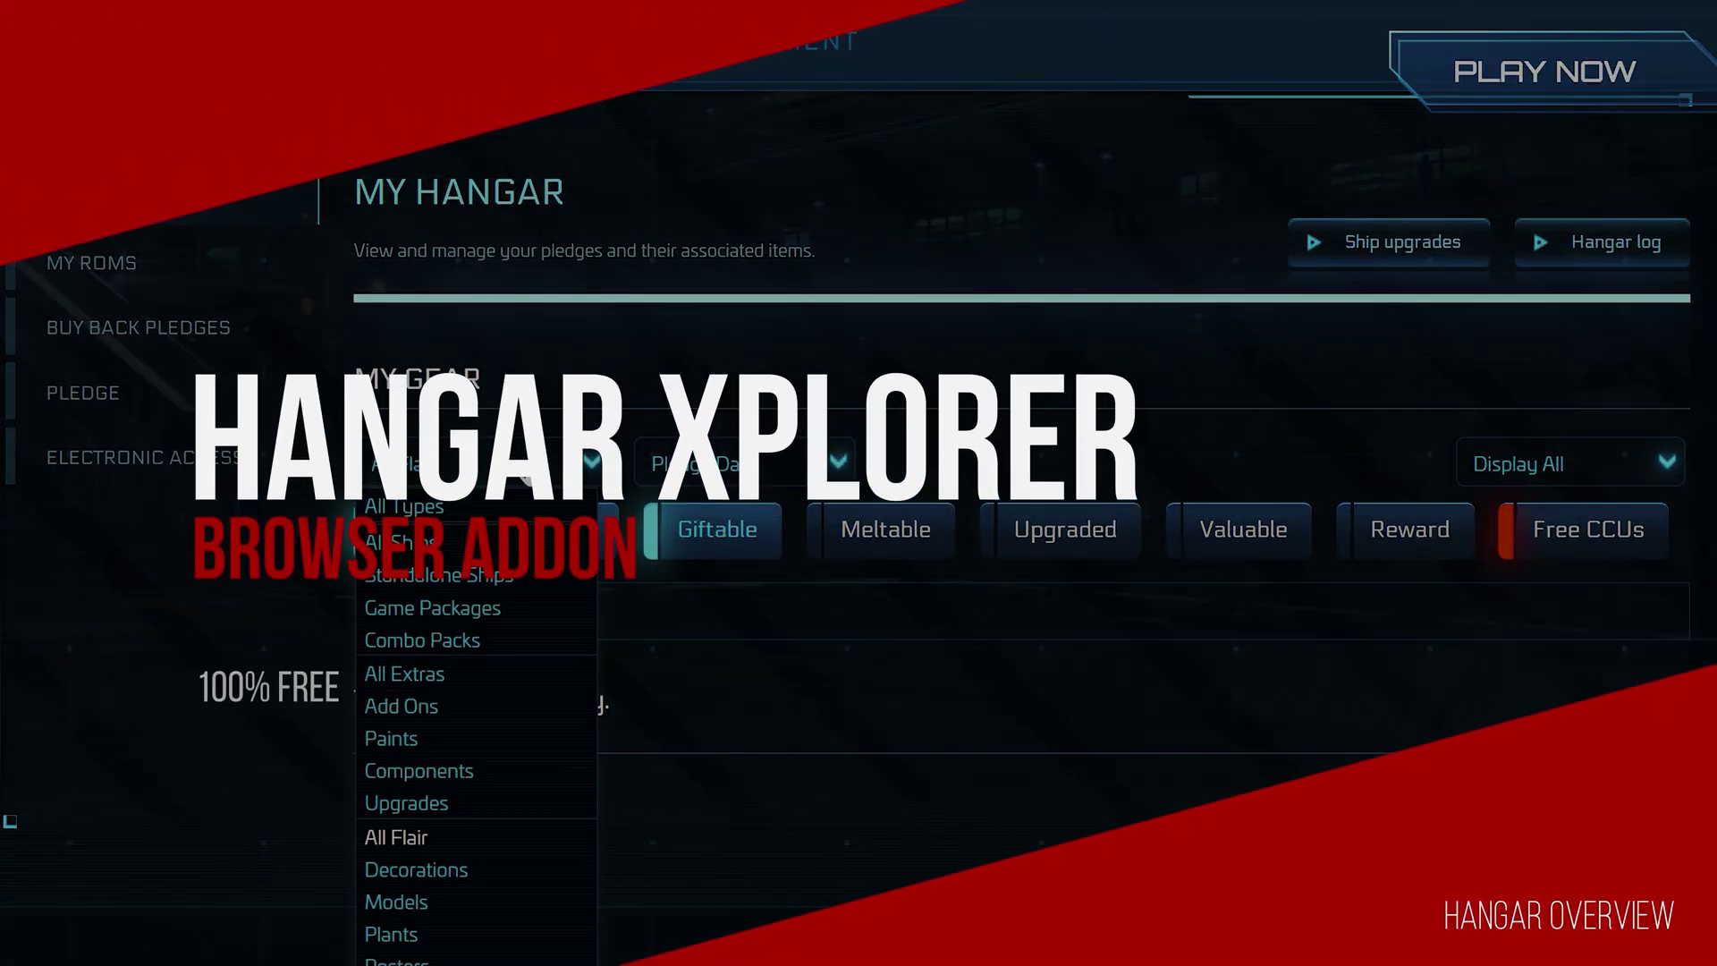
pyautogui.click(479, 546)
pyautogui.click(901, 533)
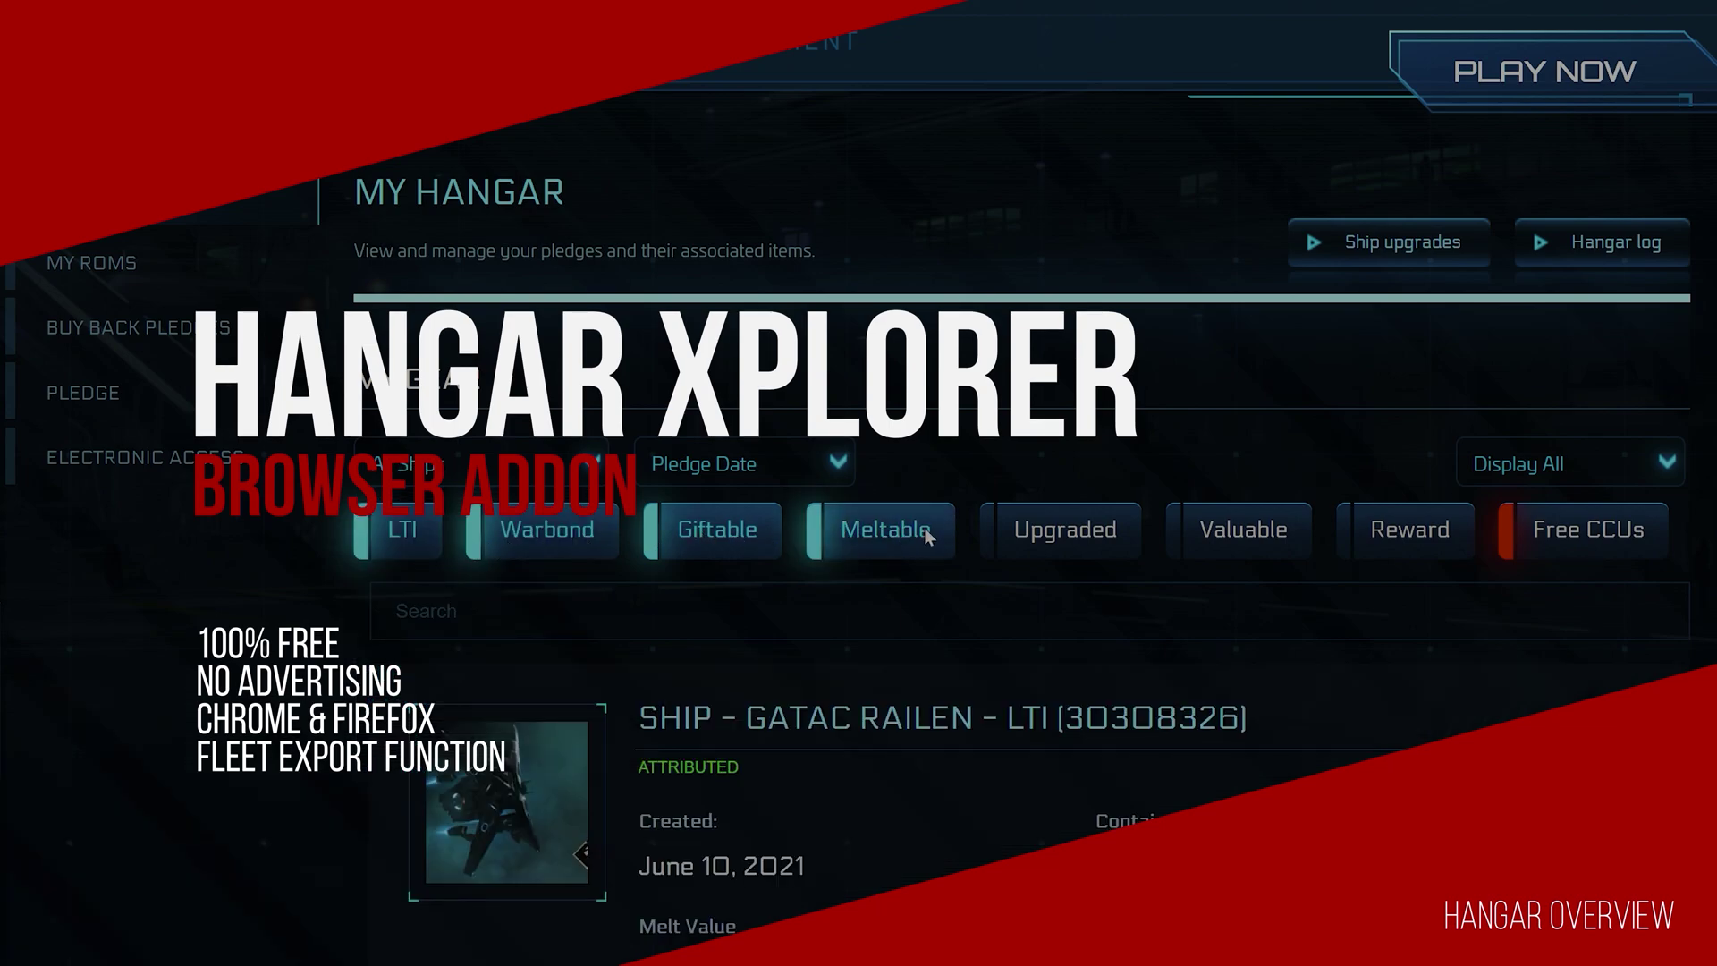
pyautogui.click(1064, 526)
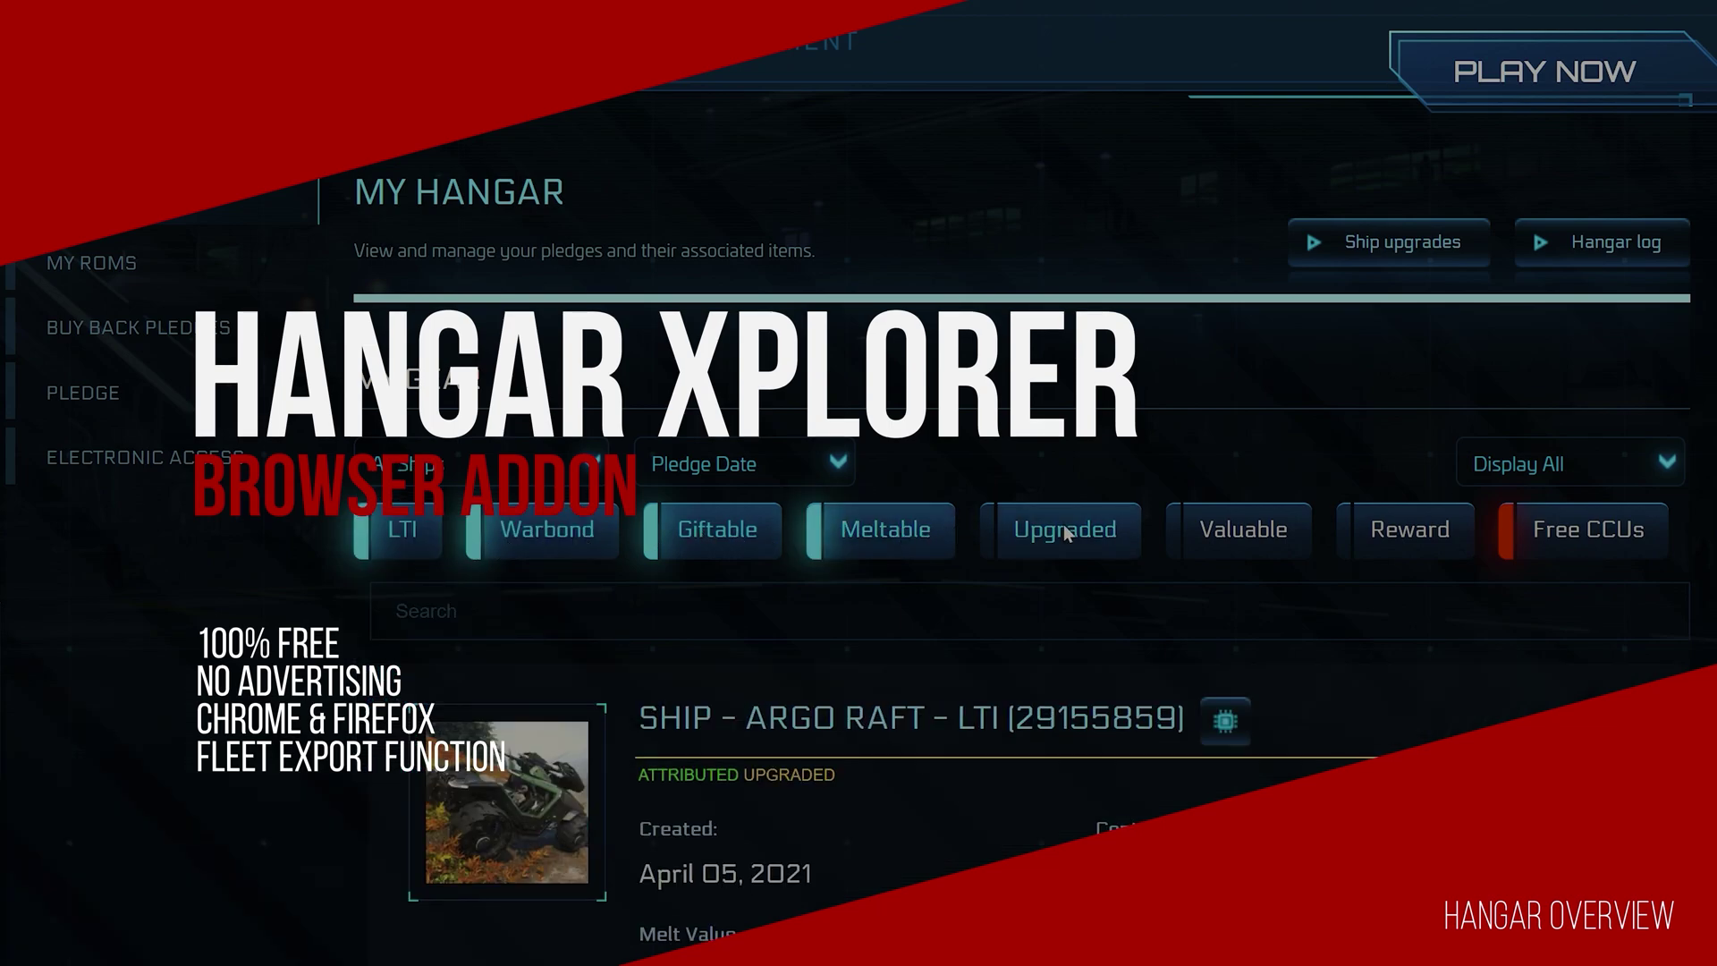
pyautogui.click(1237, 526)
pyautogui.click(1422, 529)
pyautogui.click(1435, 528)
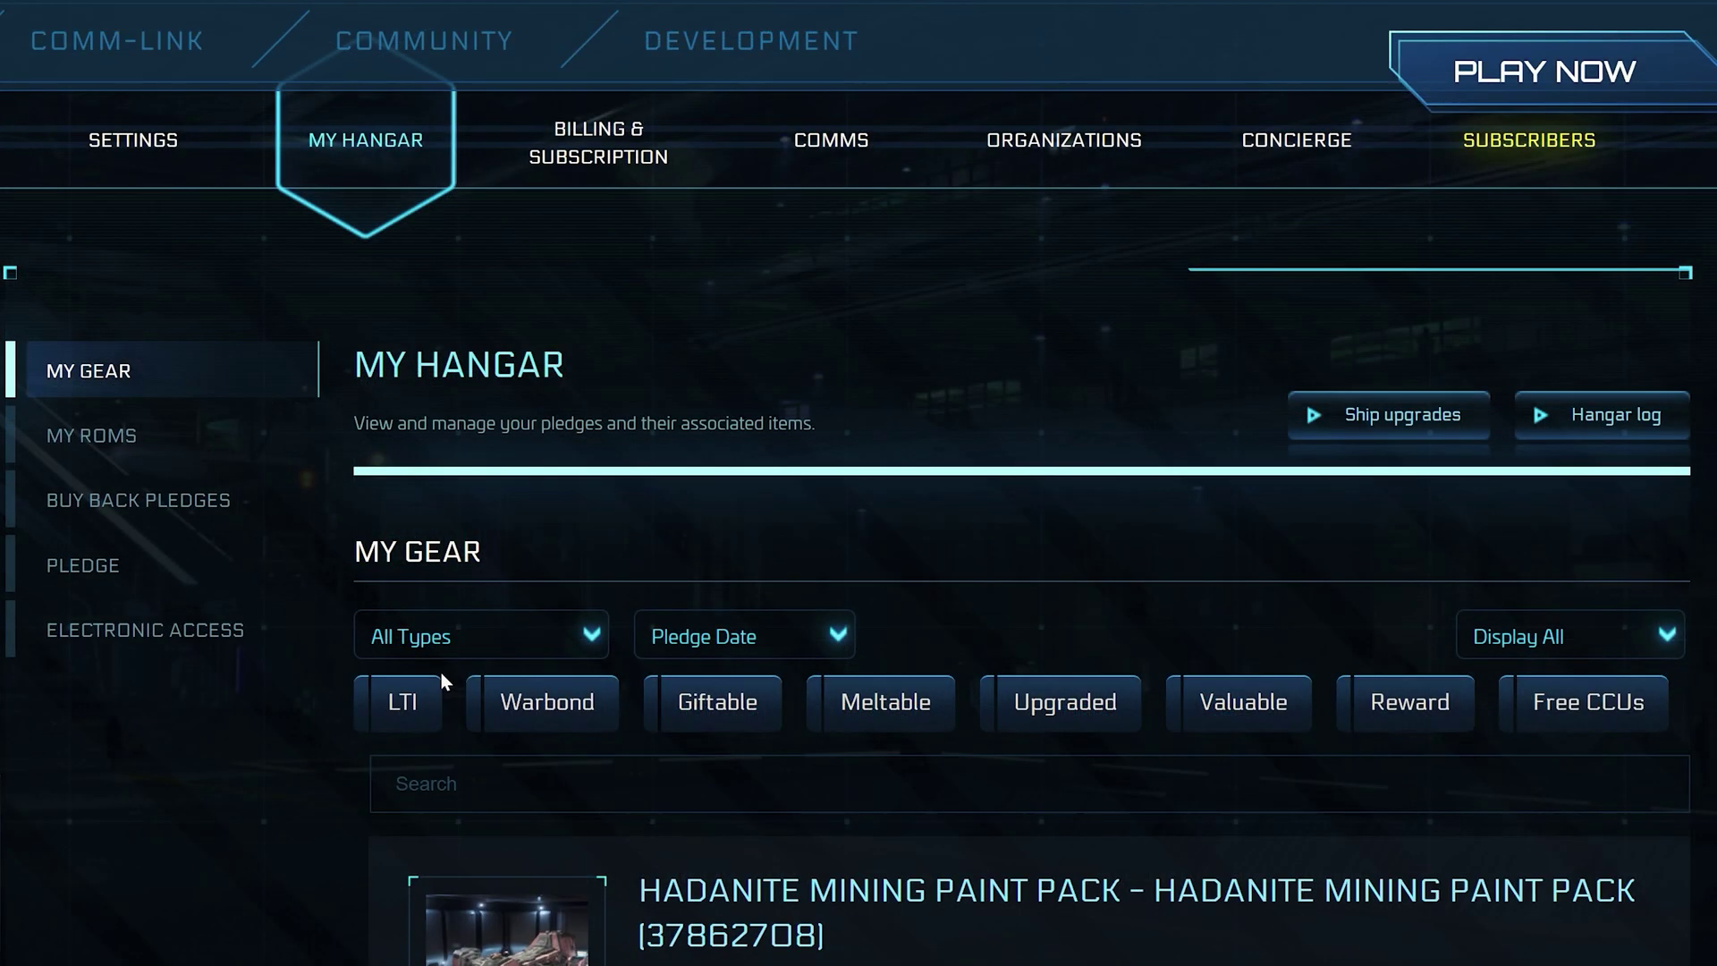
# Search the hangar pledges for 'gladius' and pick Nameable as the pledge type
pyautogui.click(447, 783)
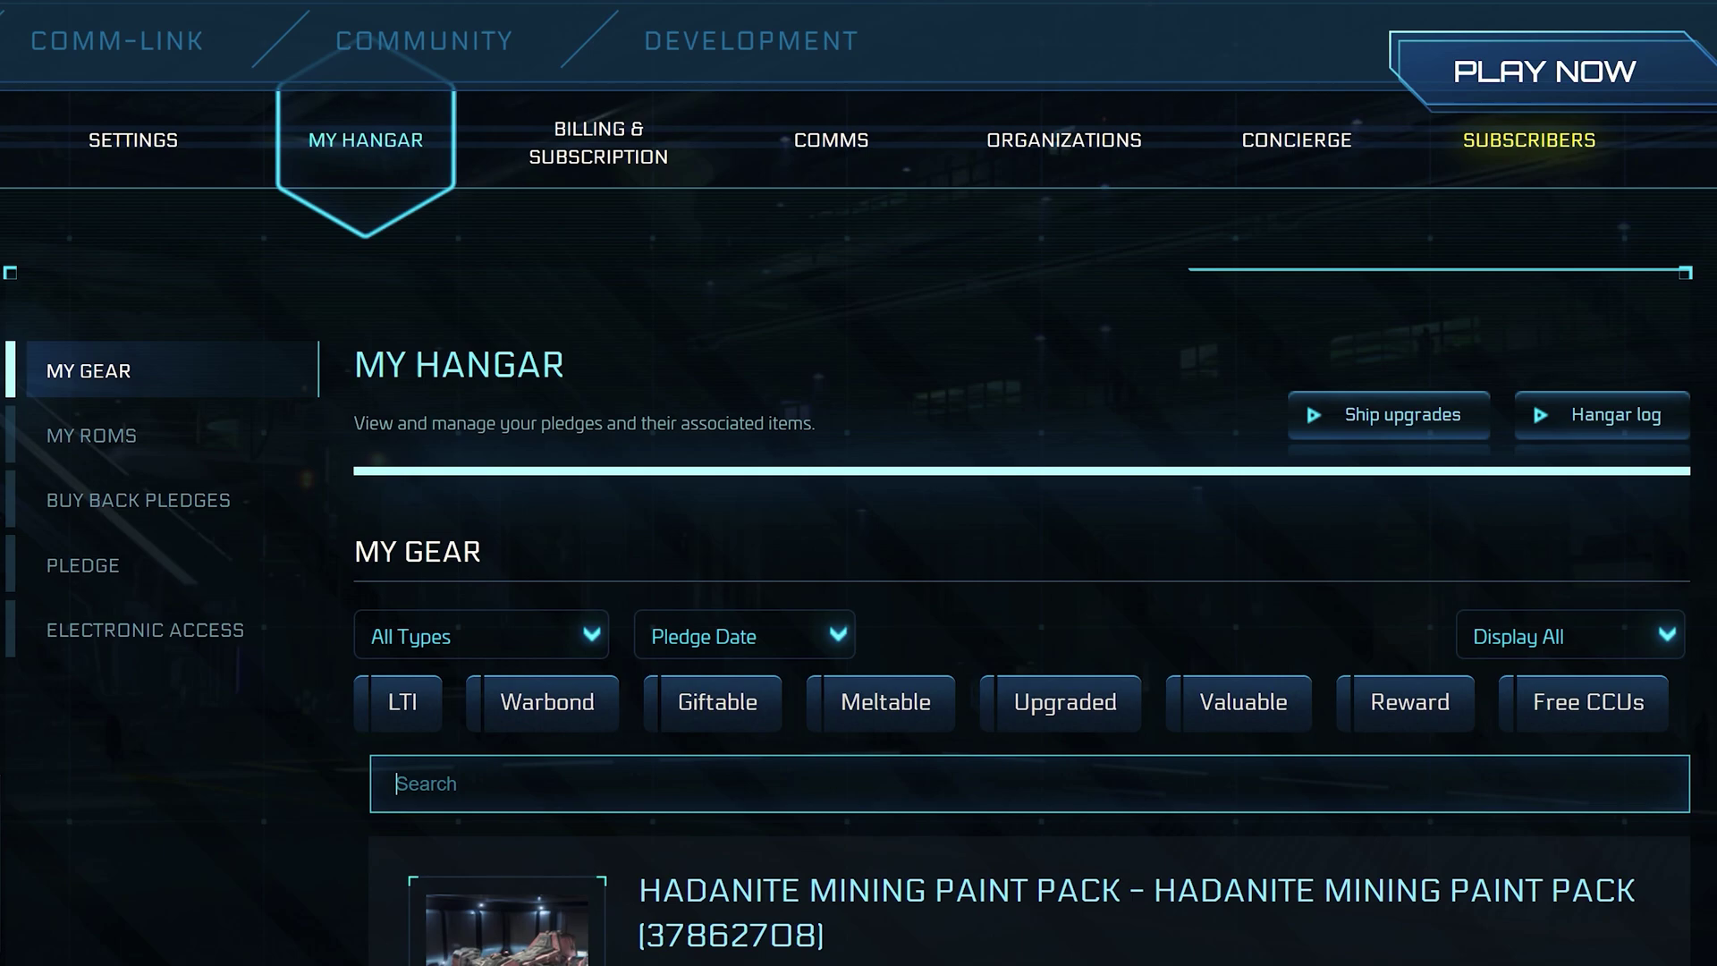
pyautogui.write('gladius')
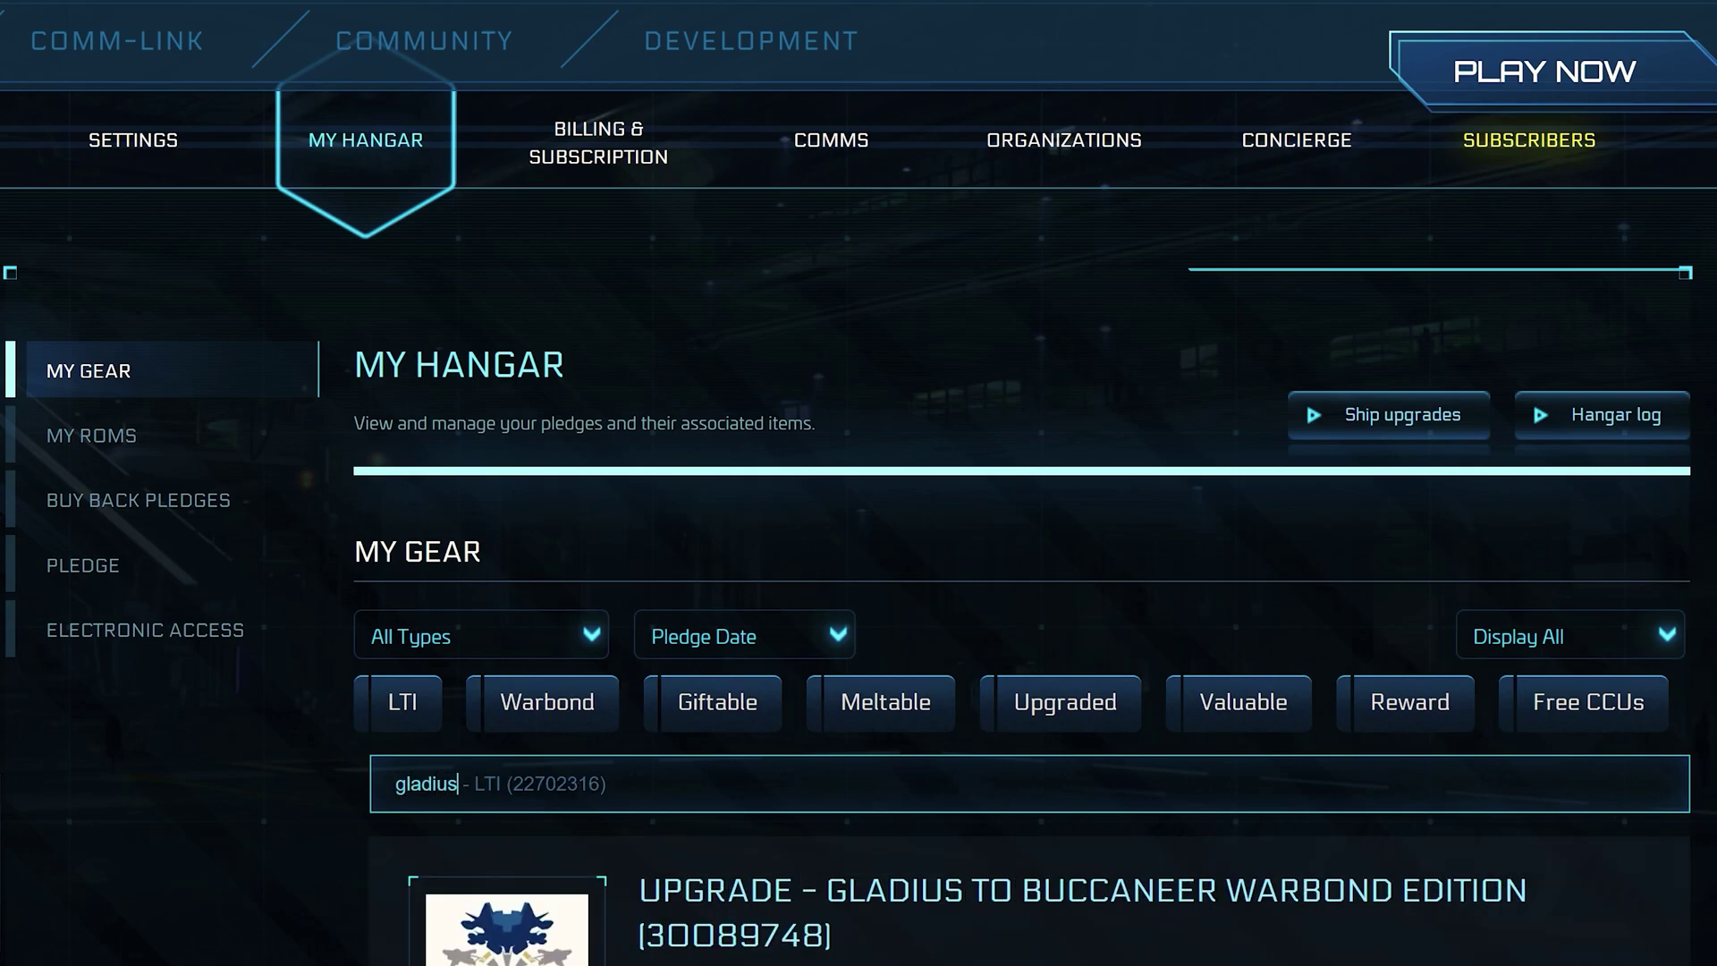
pyautogui.scroll(-5, 858, 537)
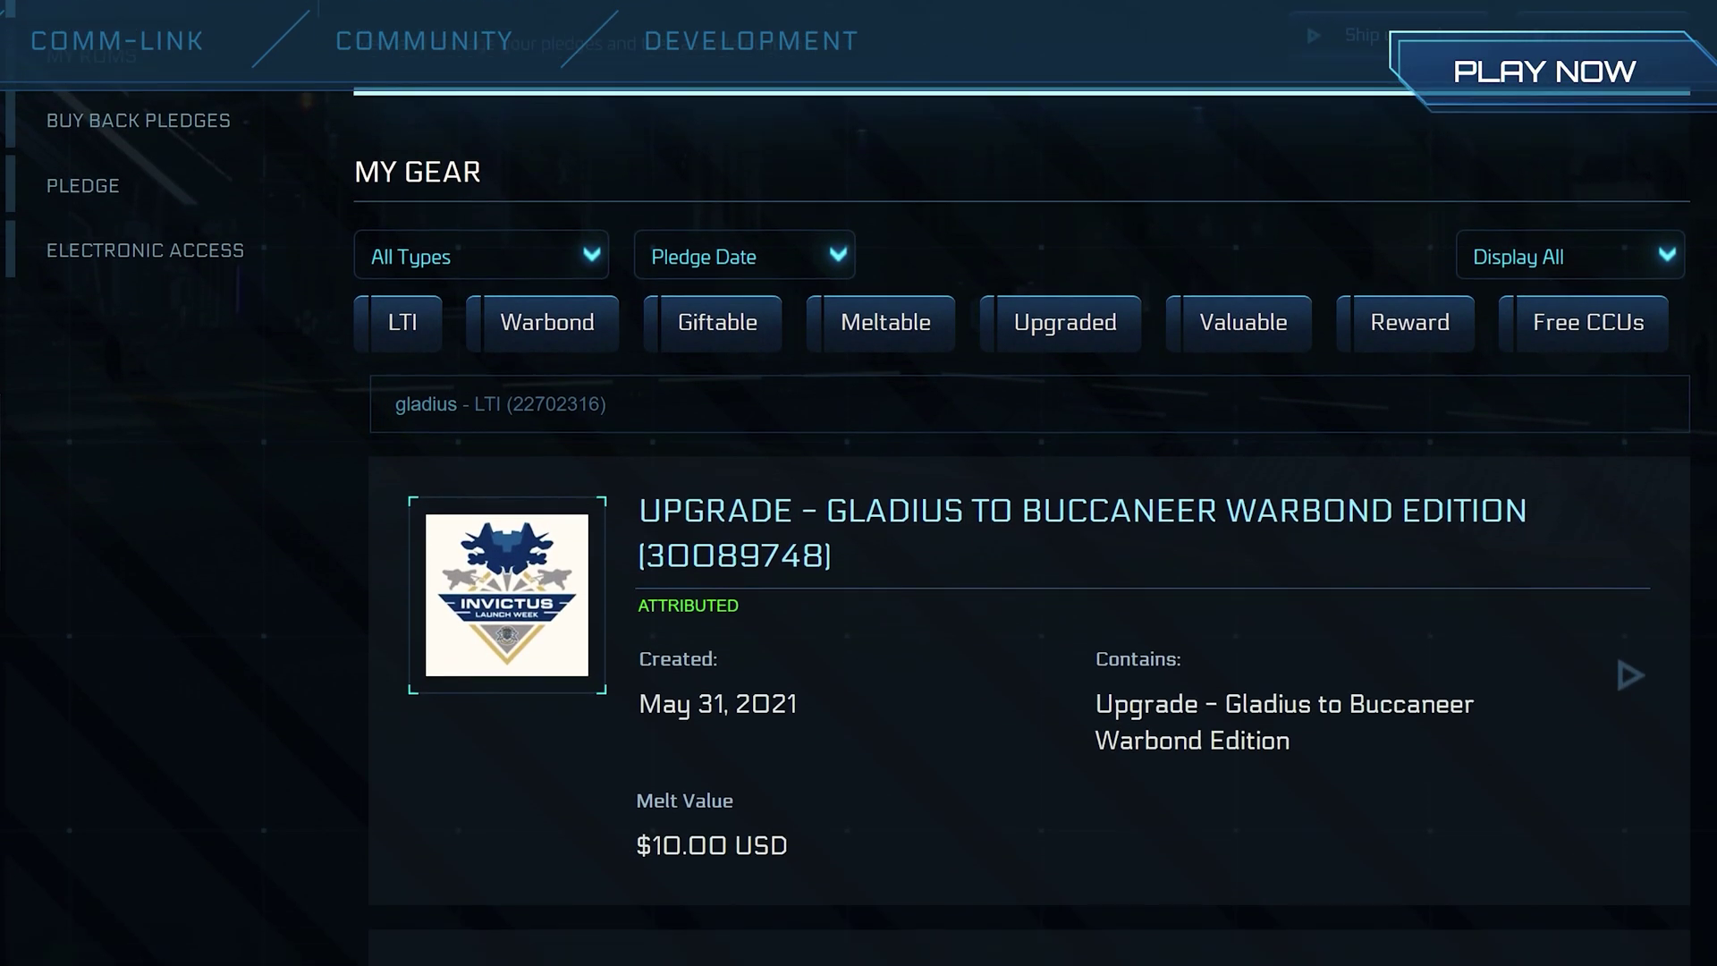
pyautogui.scroll(-5, 859, 536)
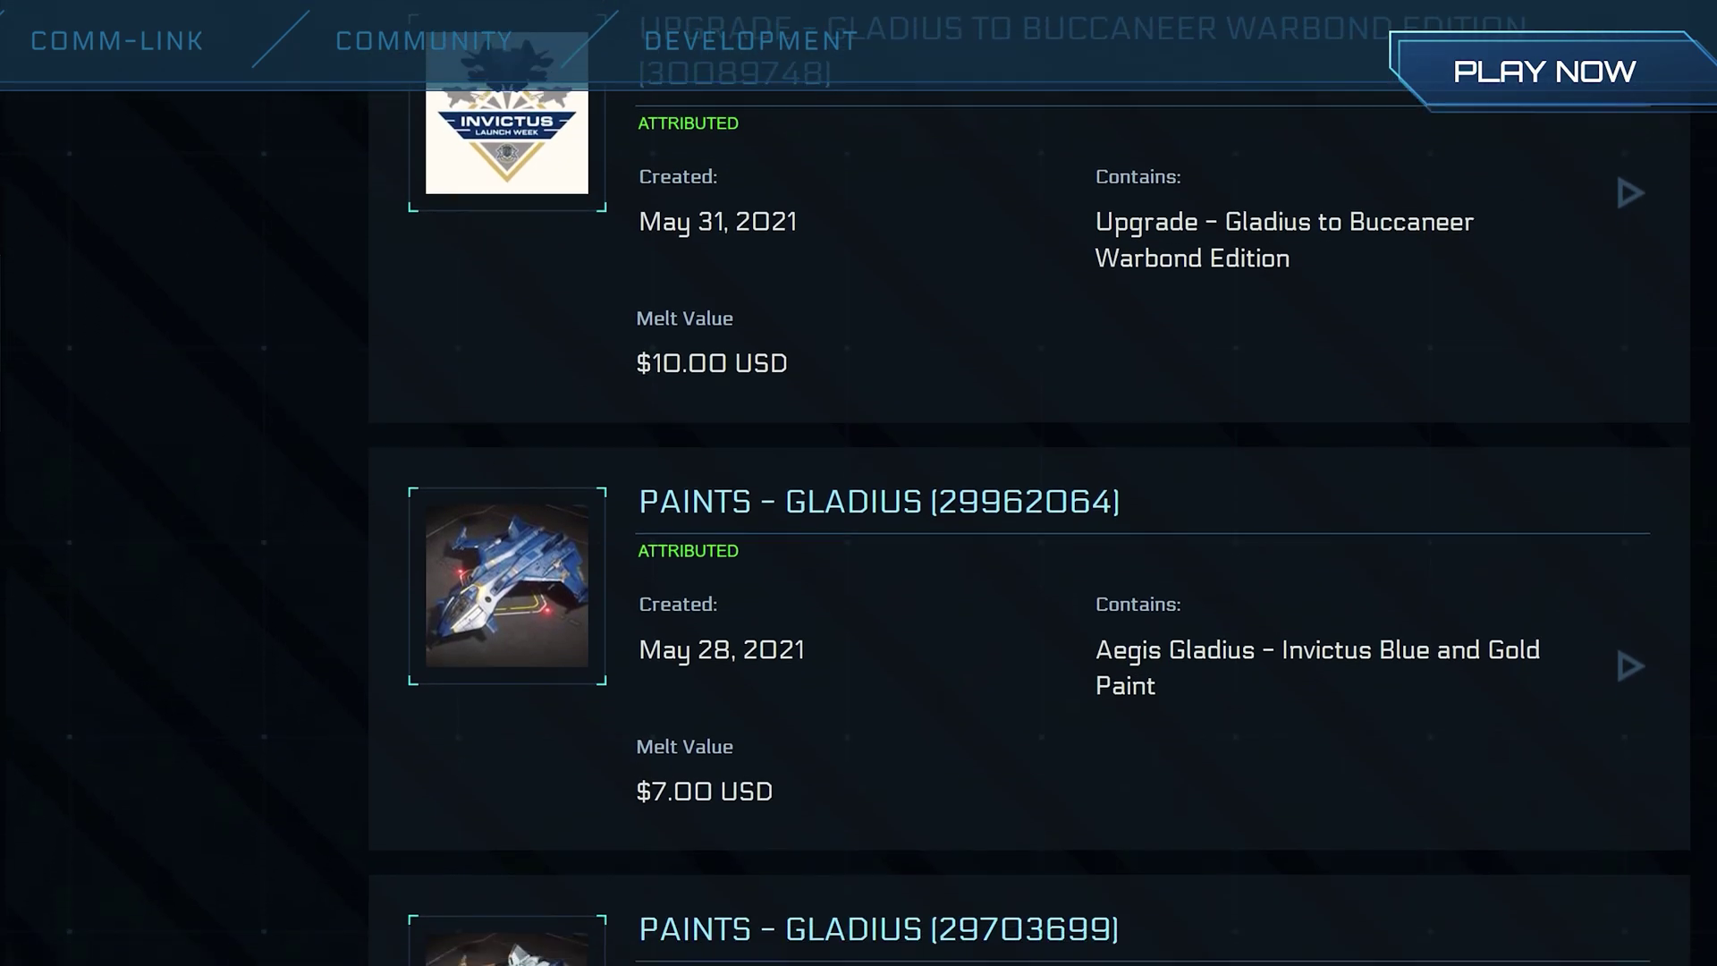
pyautogui.scroll(-5, 858, 537)
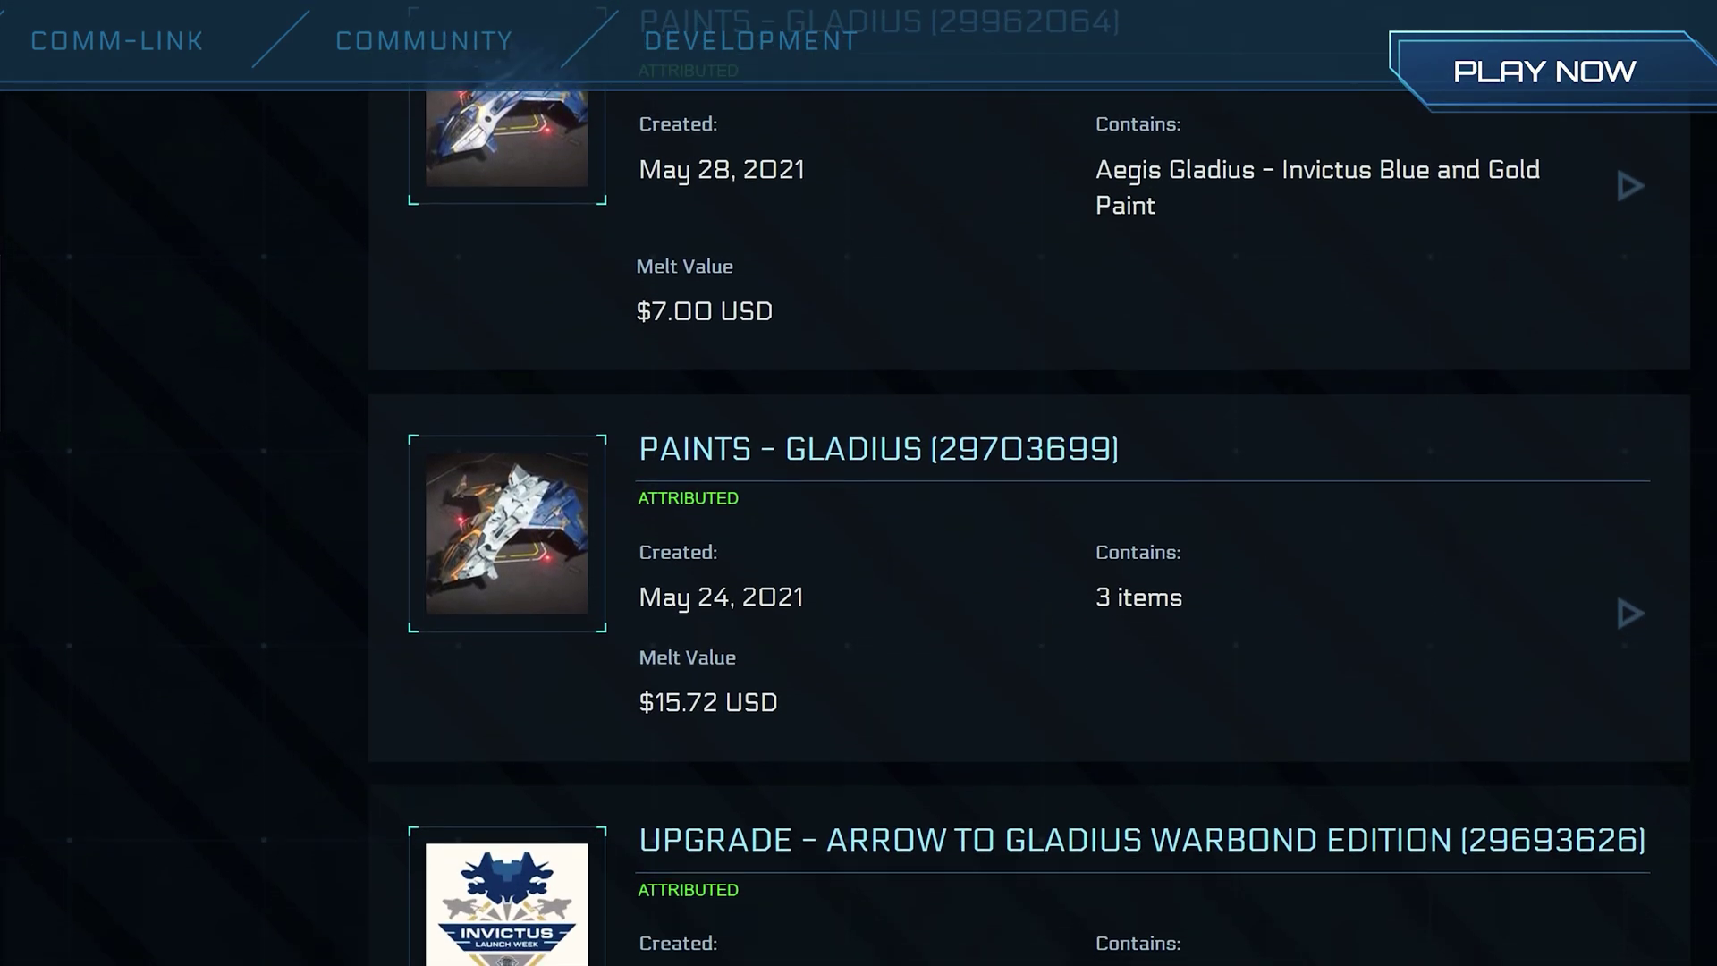
pyautogui.scroll(-2, 858, 536)
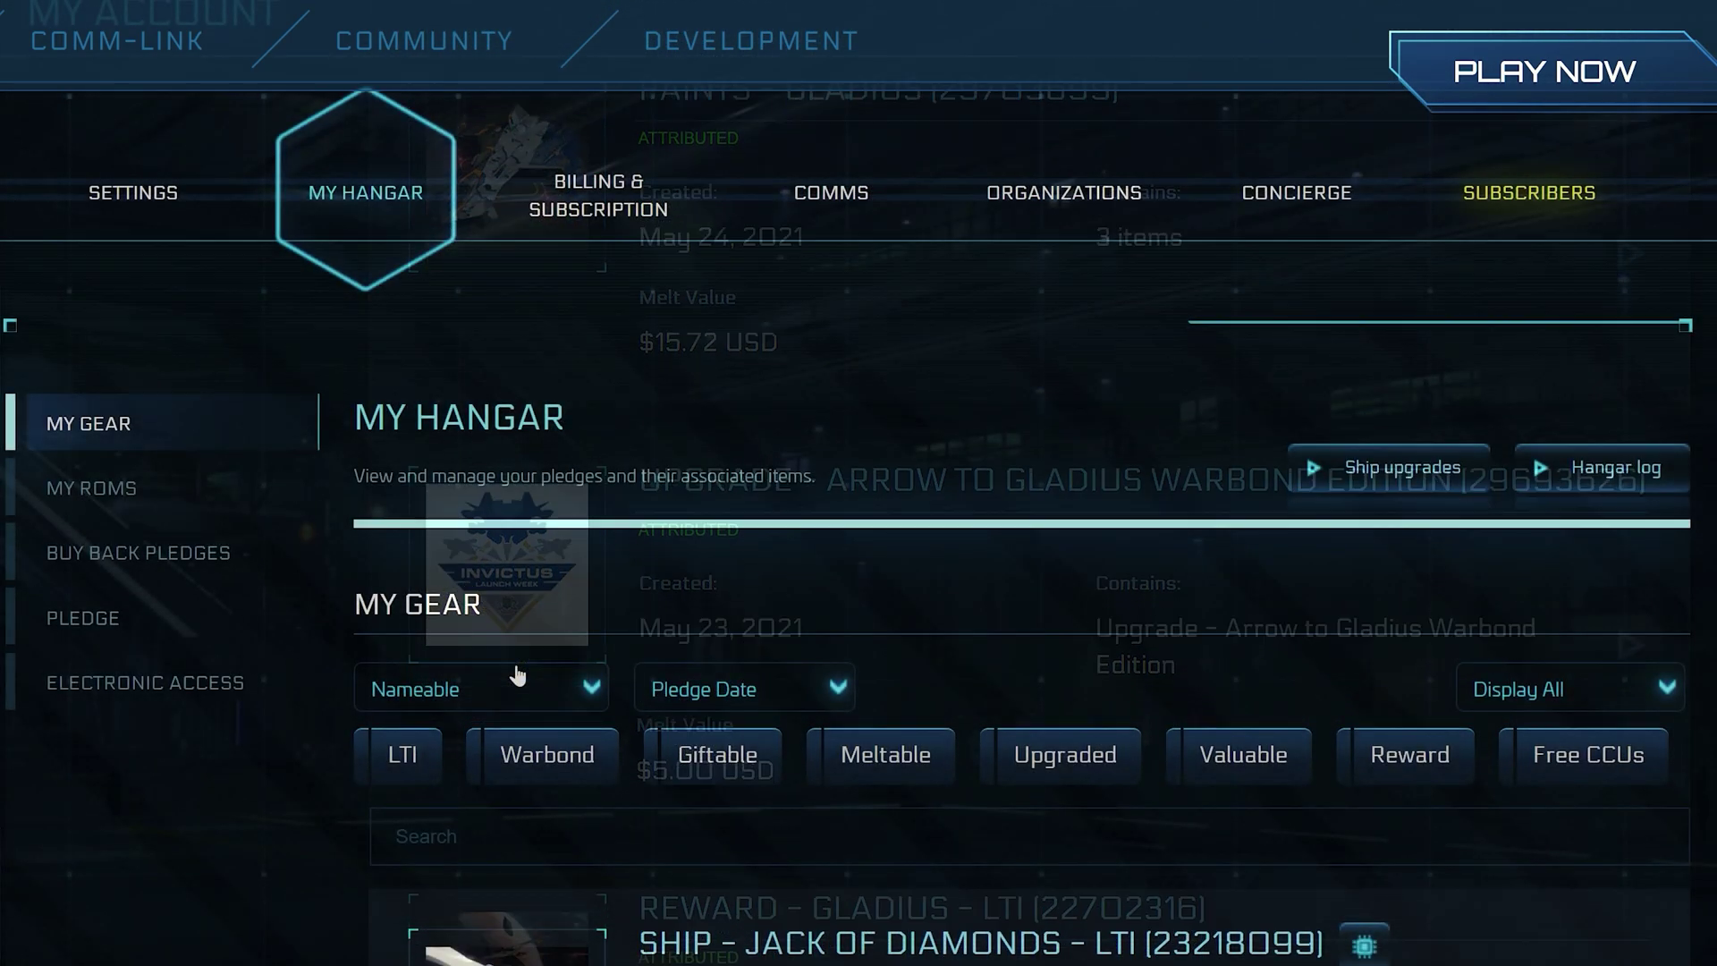
pyautogui.click(518, 672)
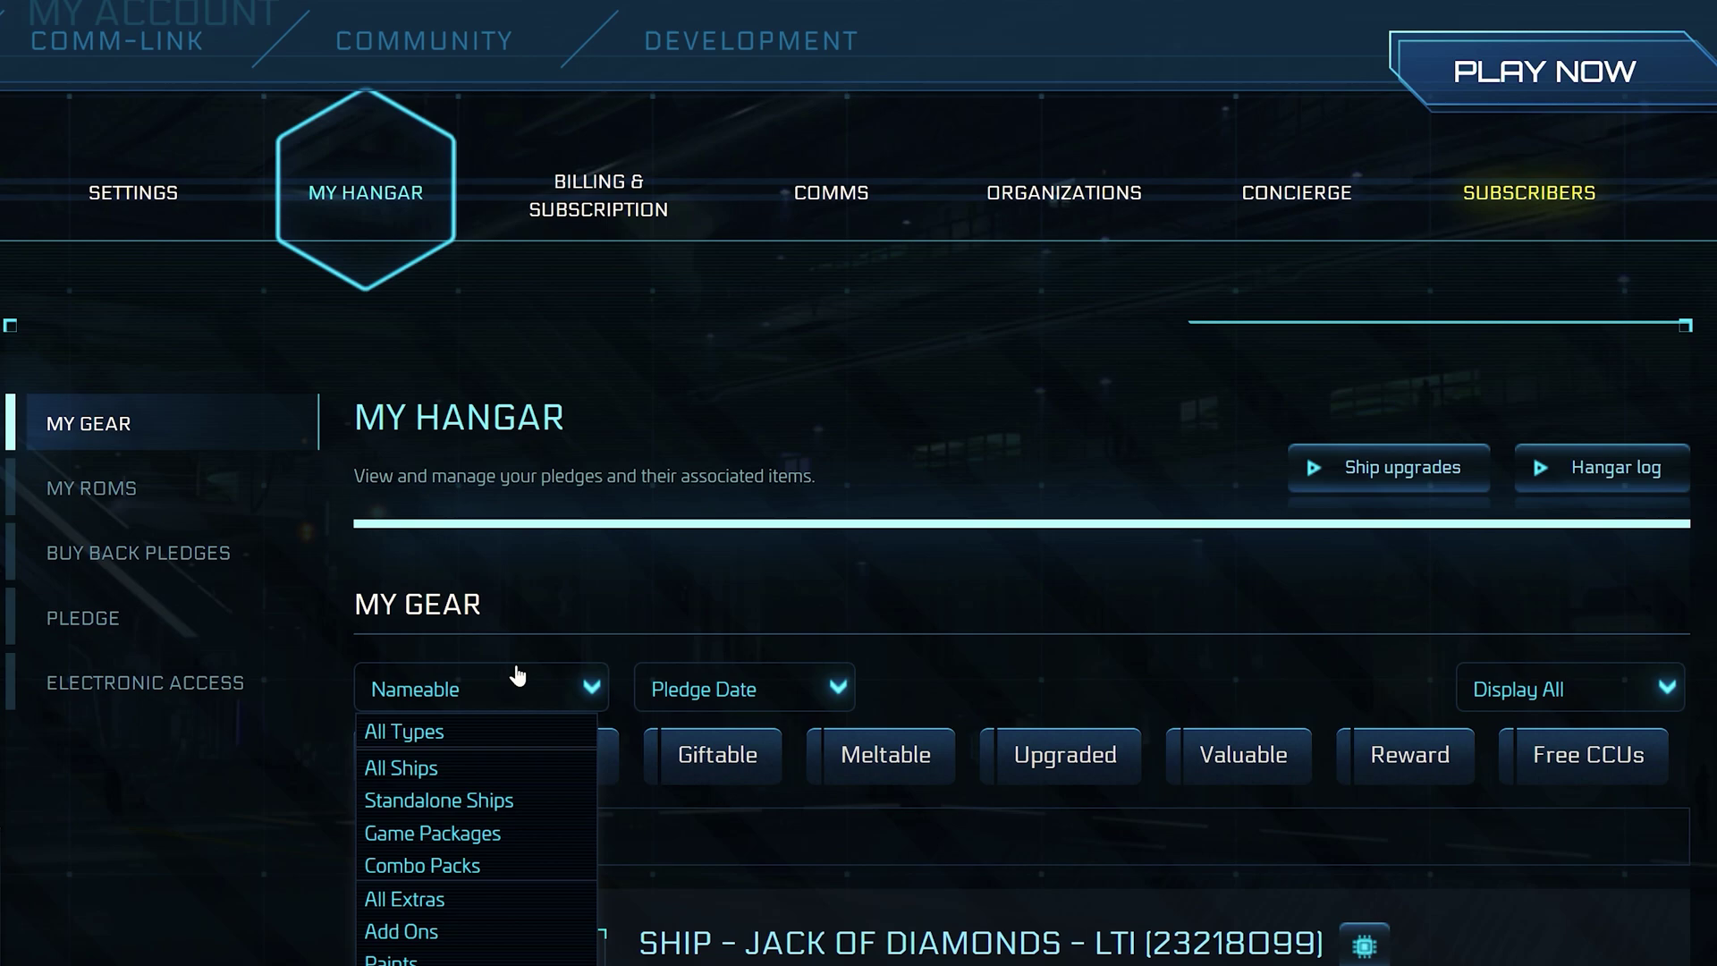
pyautogui.scroll(-4, 859, 537)
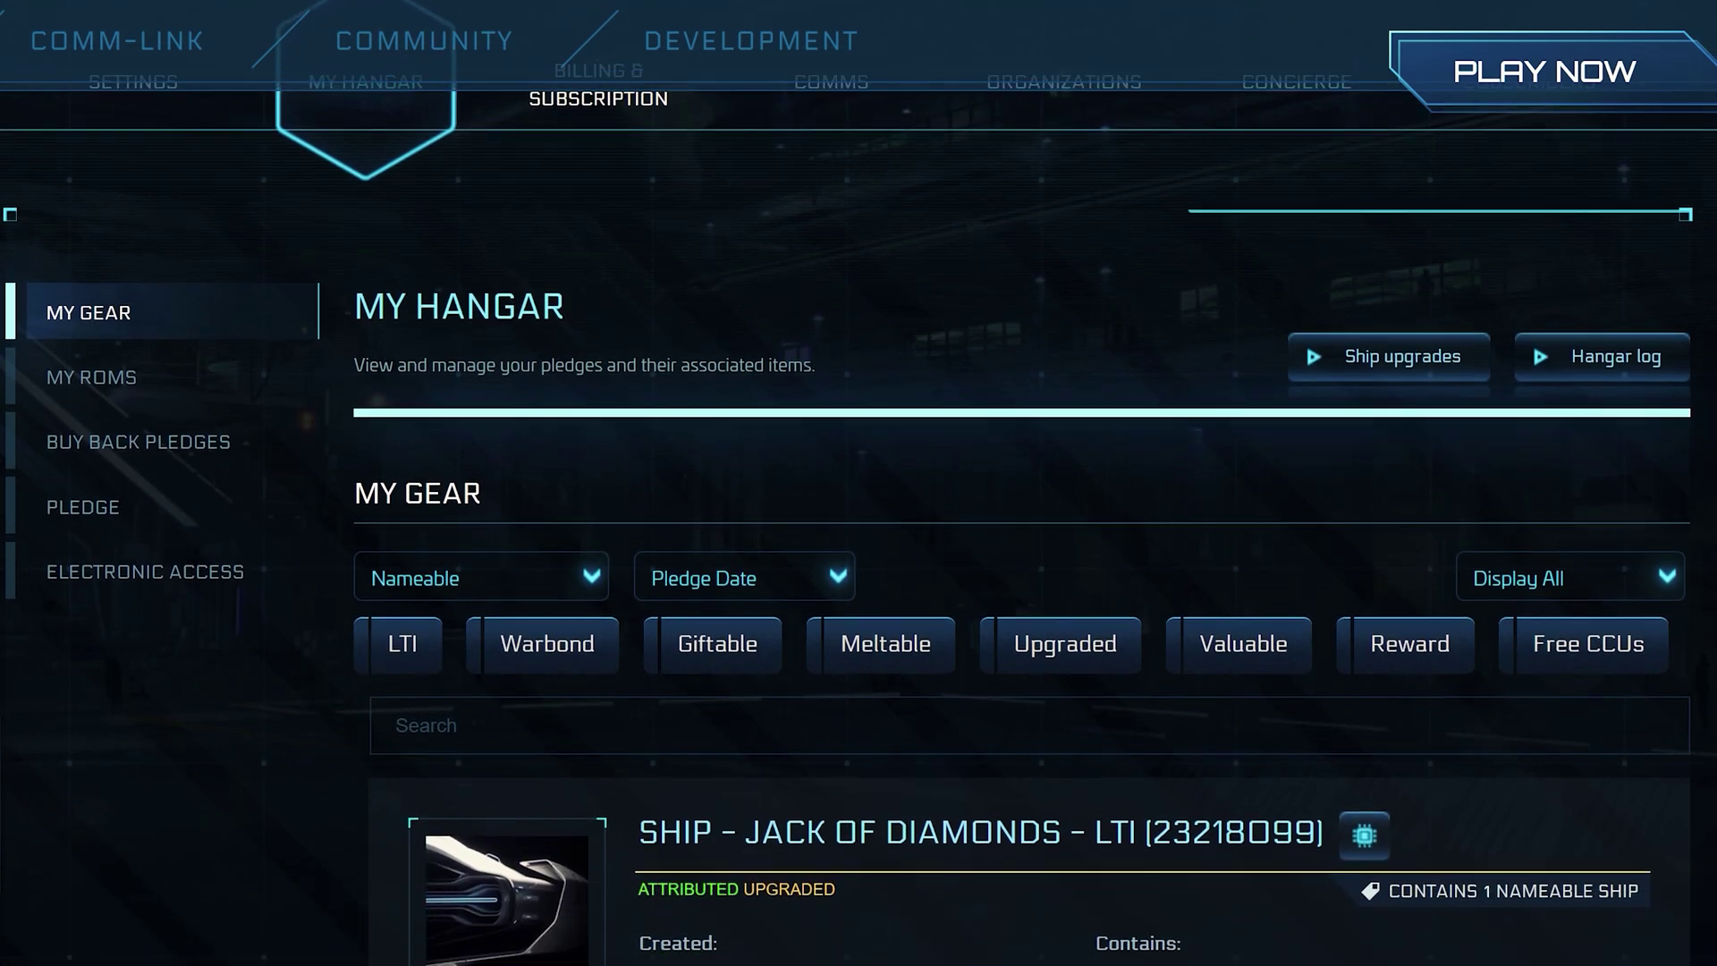
pyautogui.scroll(-5, 858, 537)
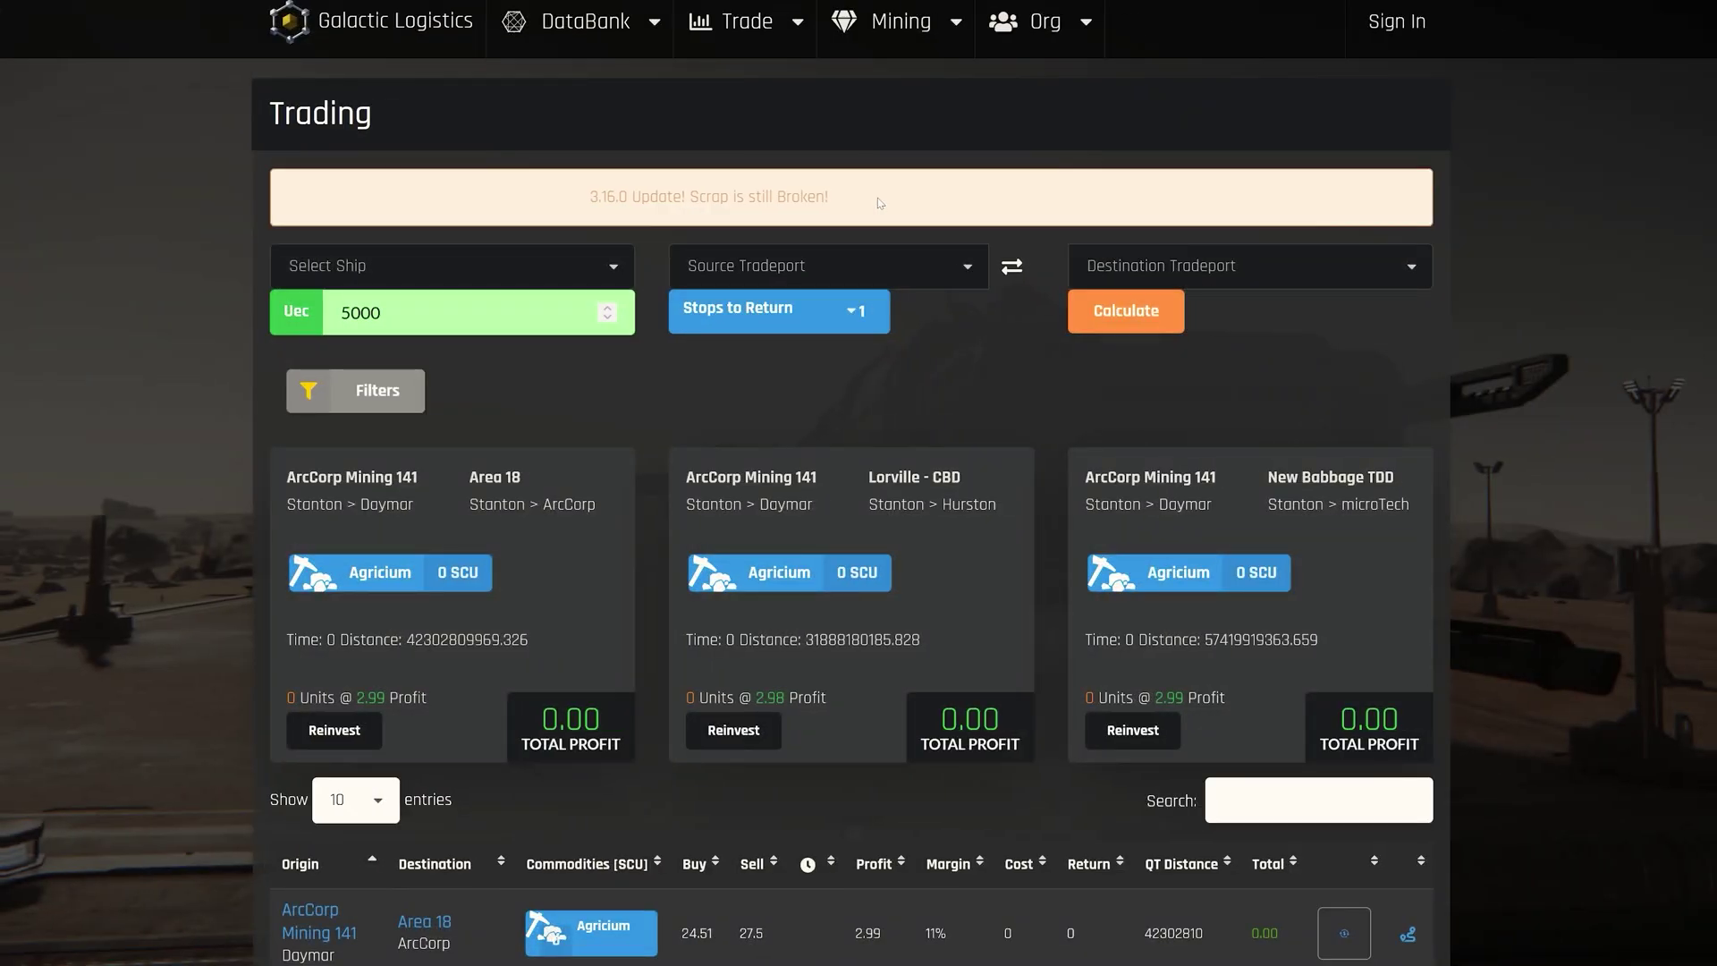
# Select the C2 Hercules and show its trade projections
pyautogui.click(624, 266)
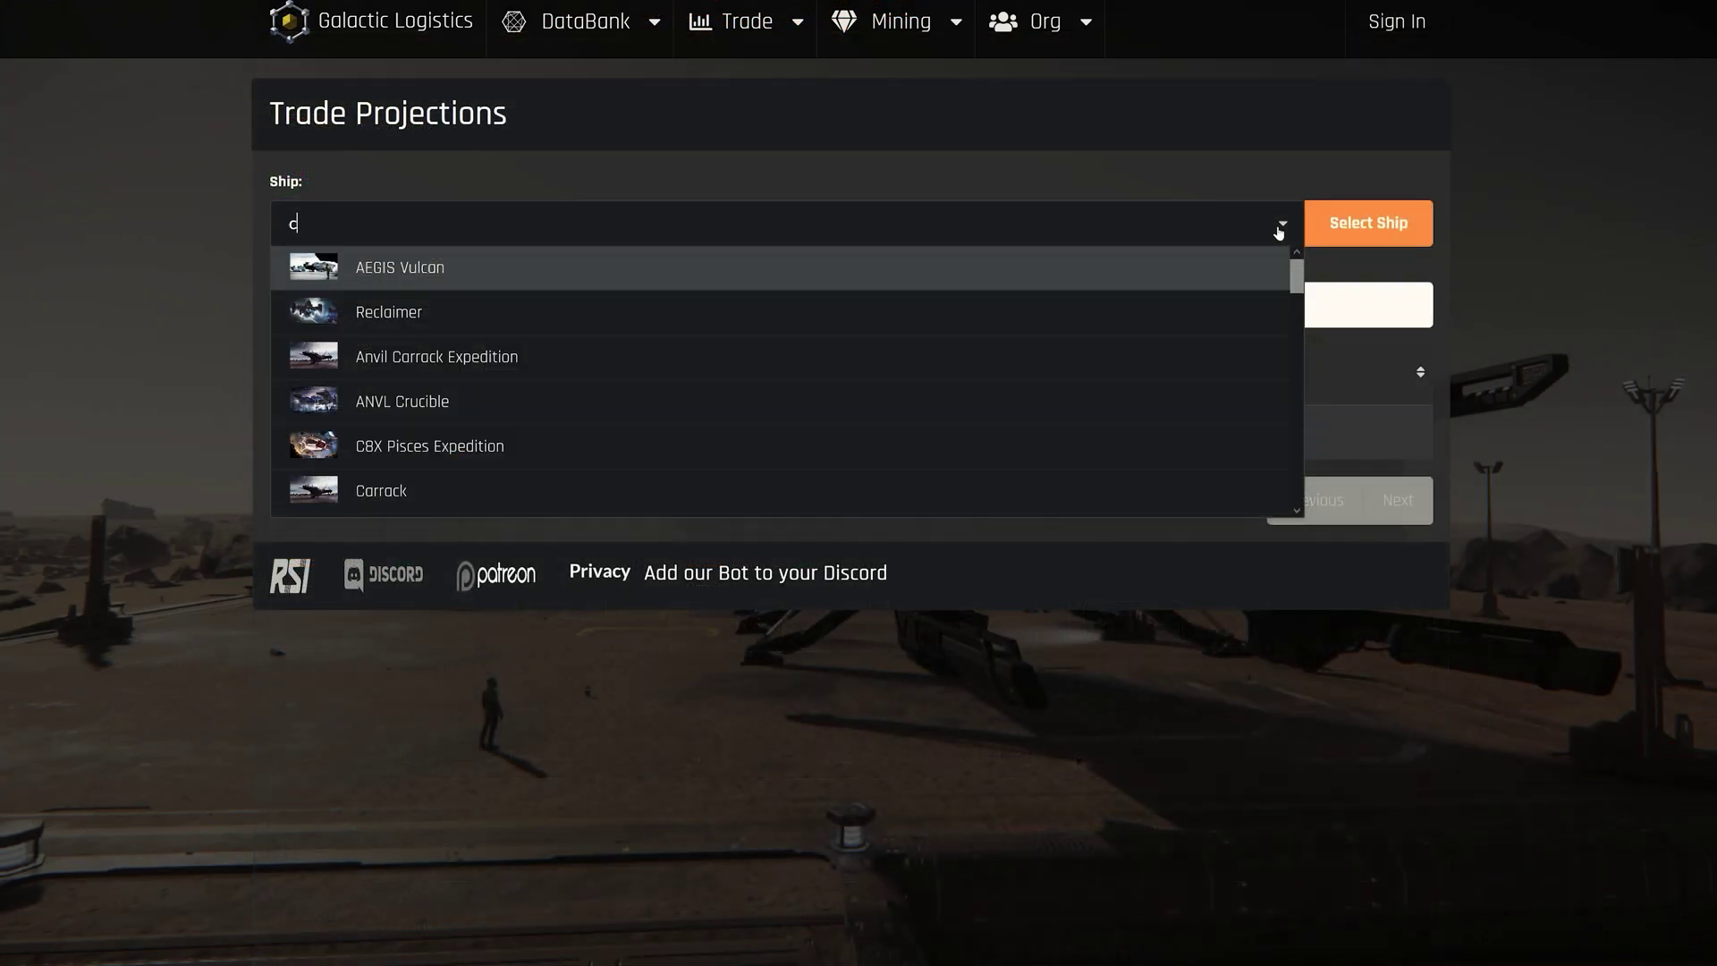
pyautogui.write('2')
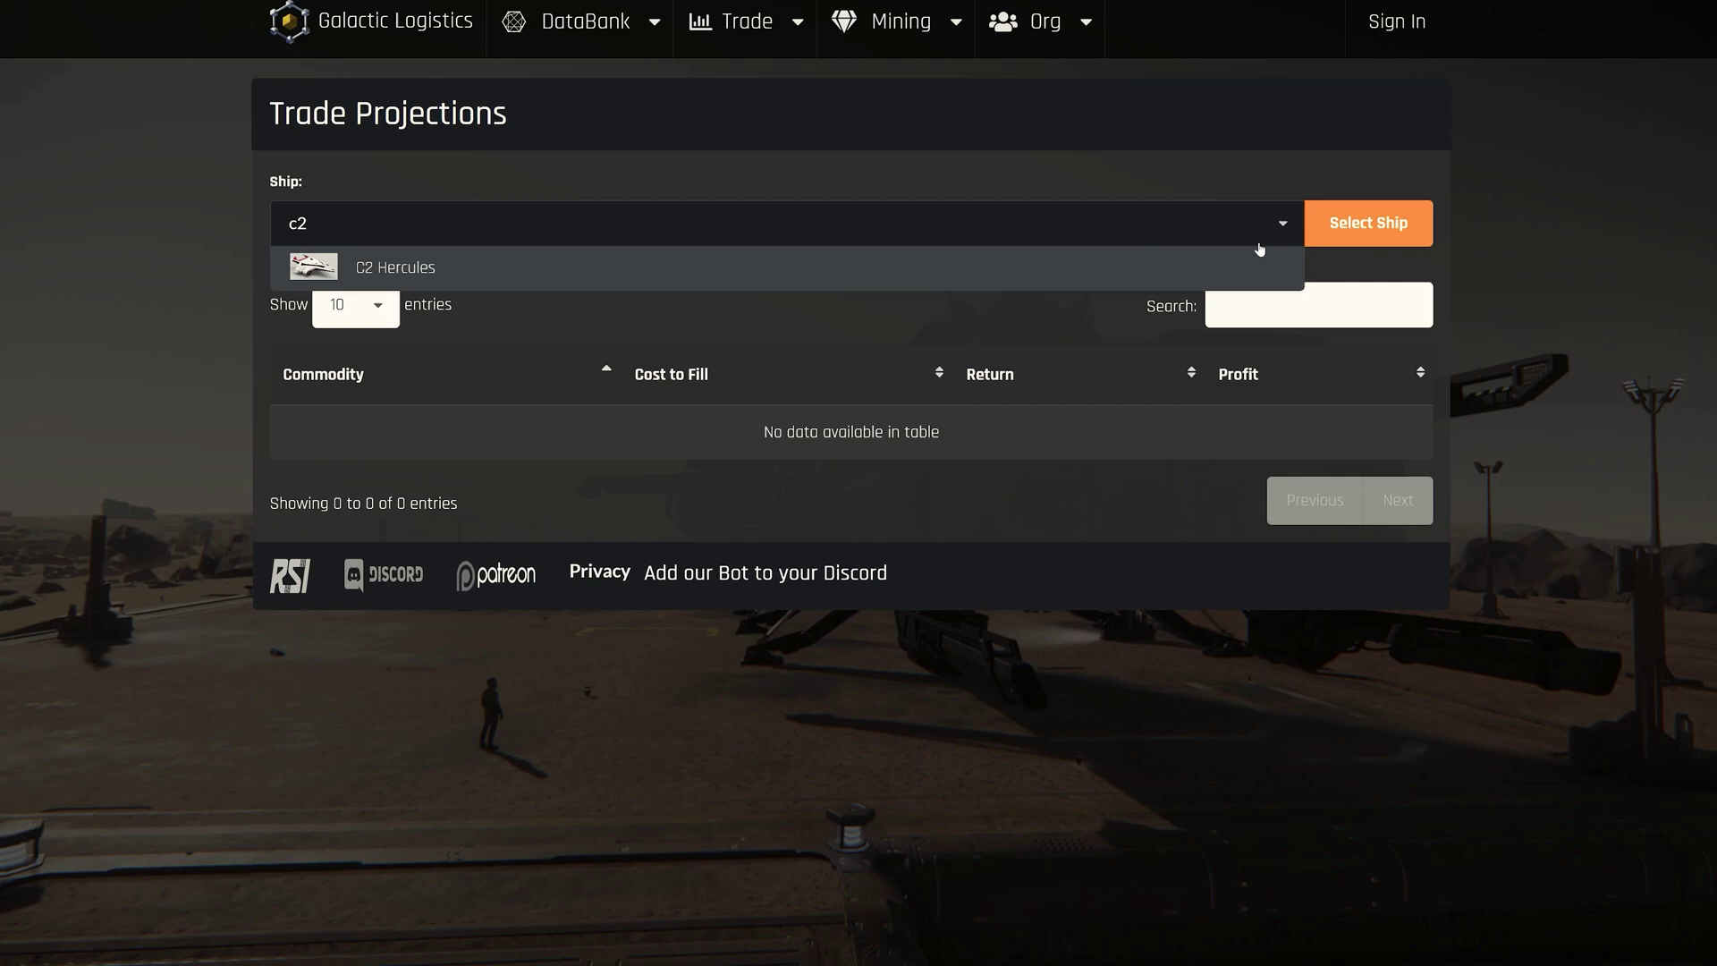
pyautogui.click(1240, 260)
pyautogui.click(1360, 222)
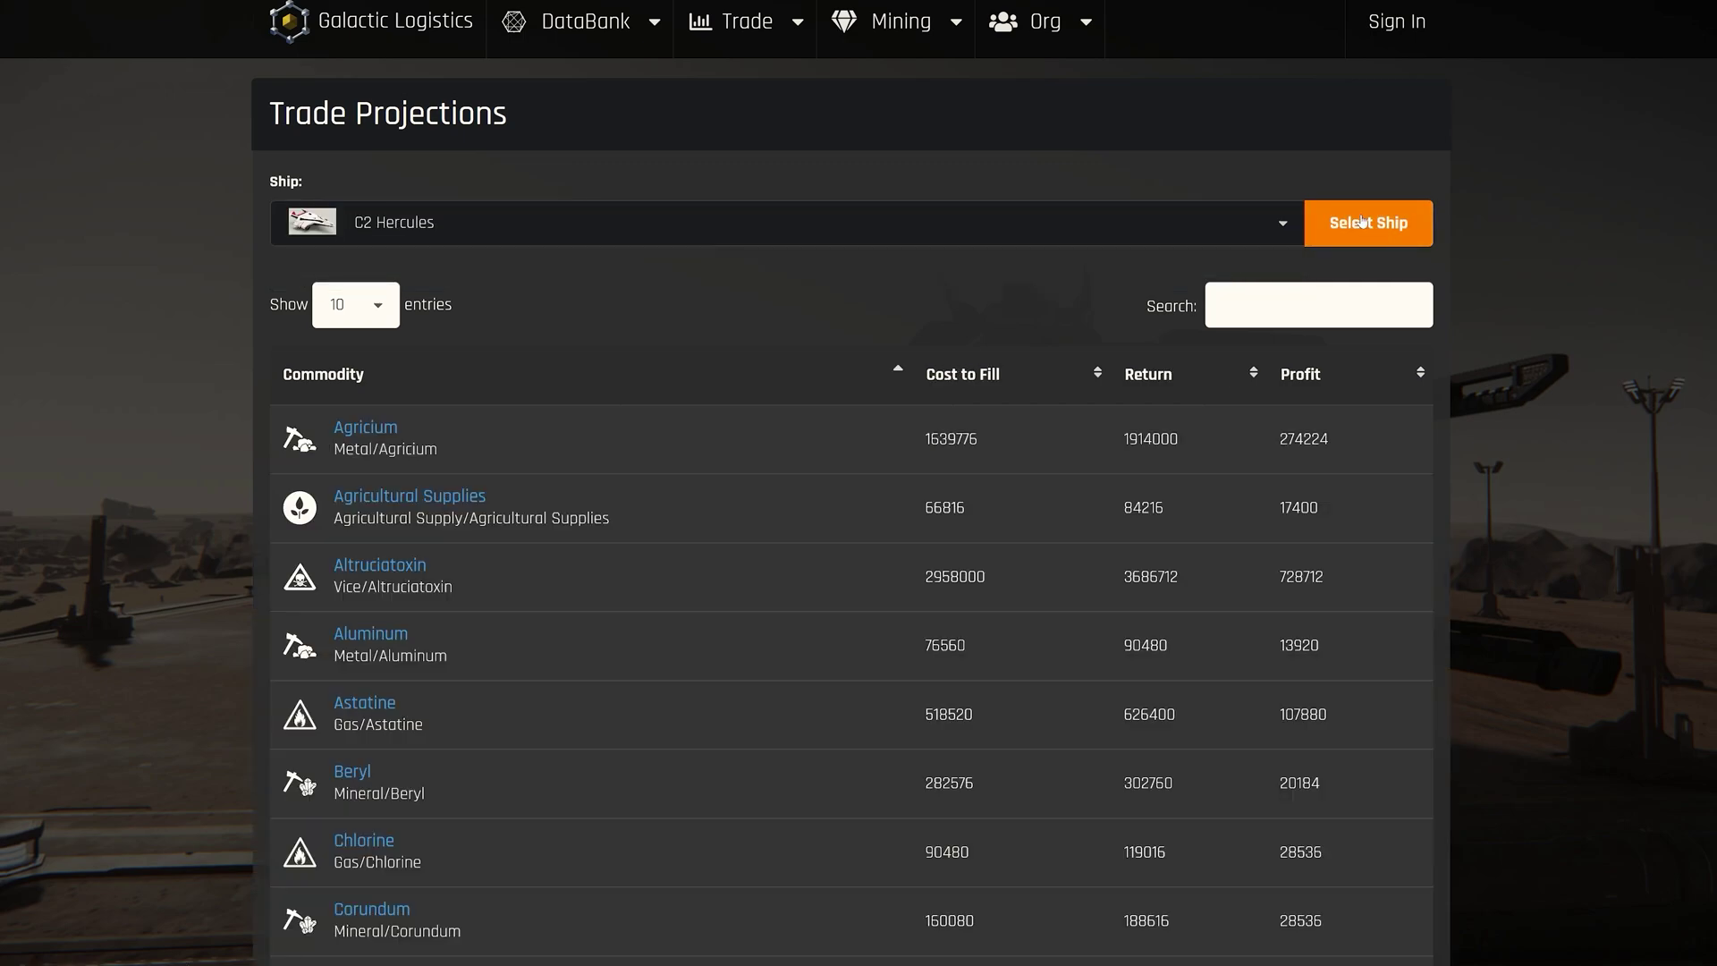
# Rank the 29 commodities by profit, highest first, with WiDow on top at 1853448
pyautogui.click(1304, 377)
pyautogui.click(1305, 376)
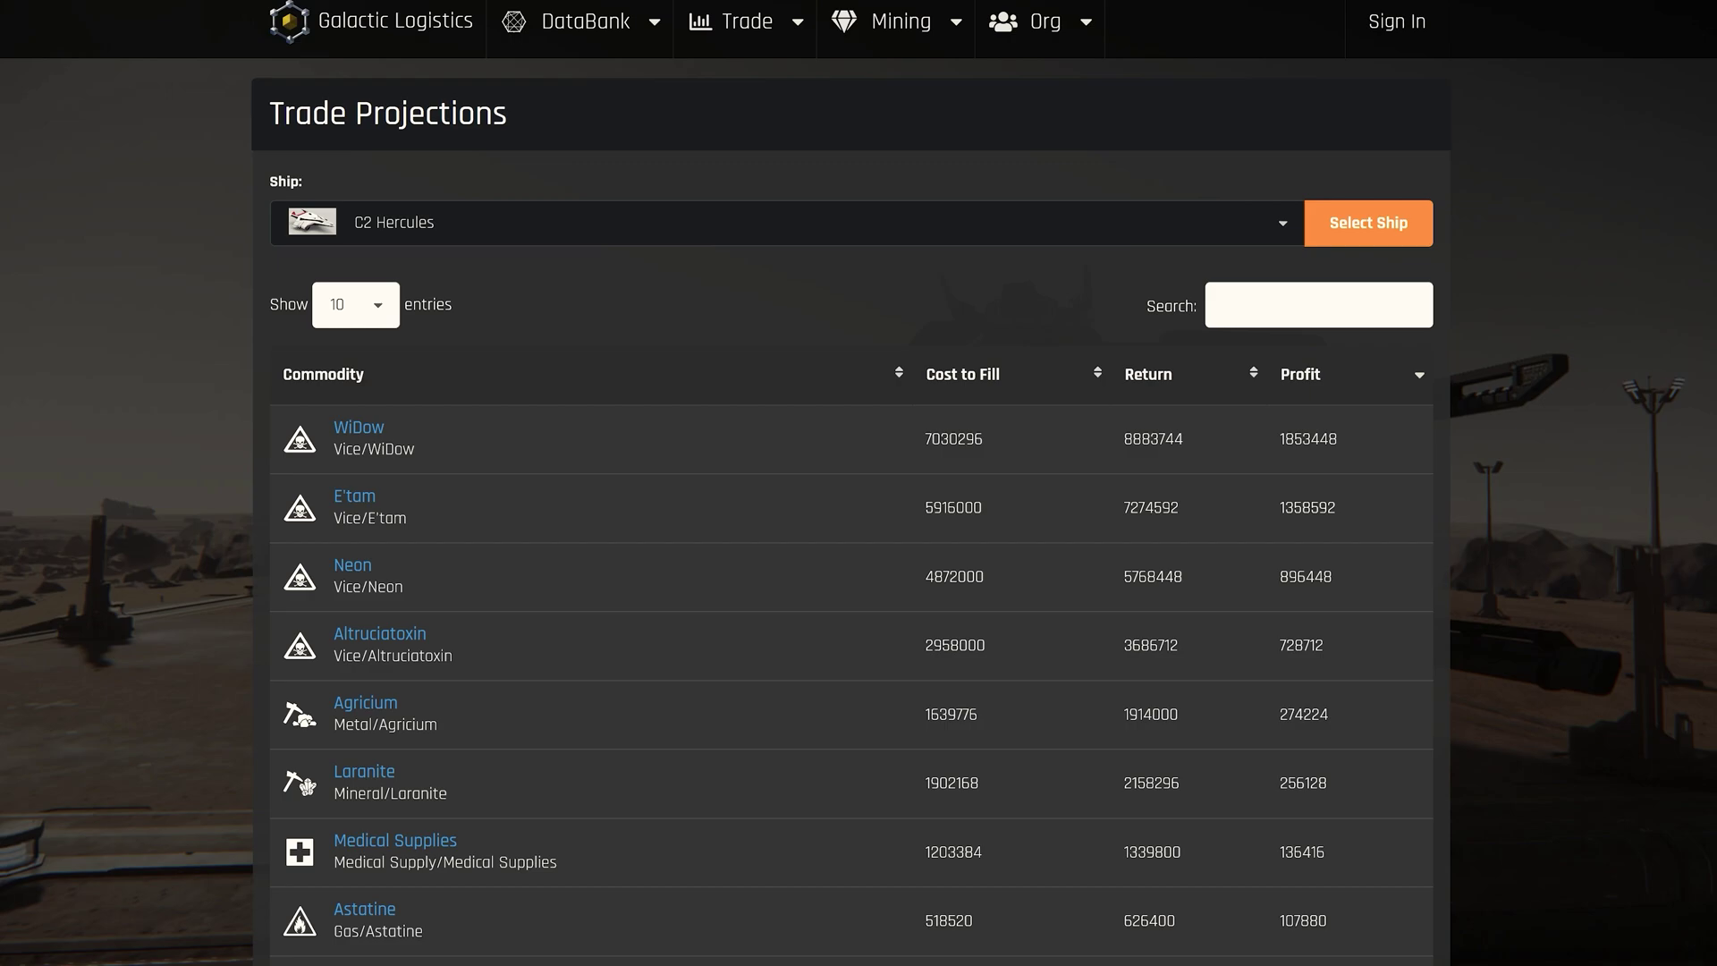
pyautogui.middleClick(1565, 414)
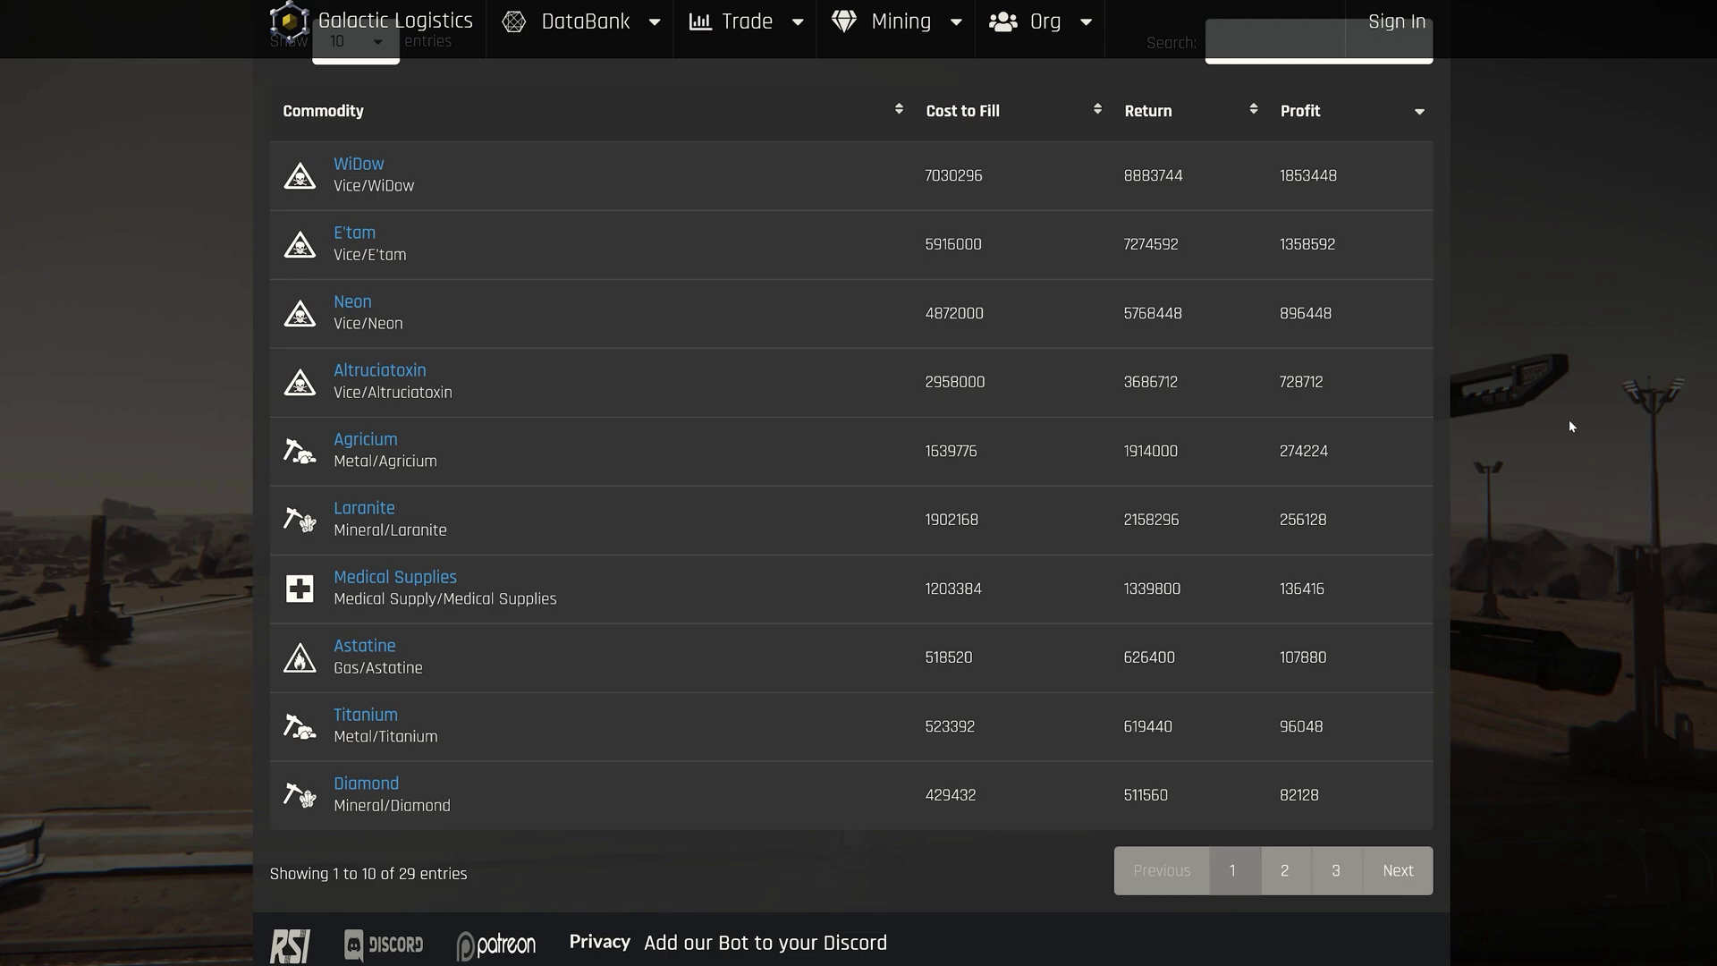
pyautogui.click(585, 21)
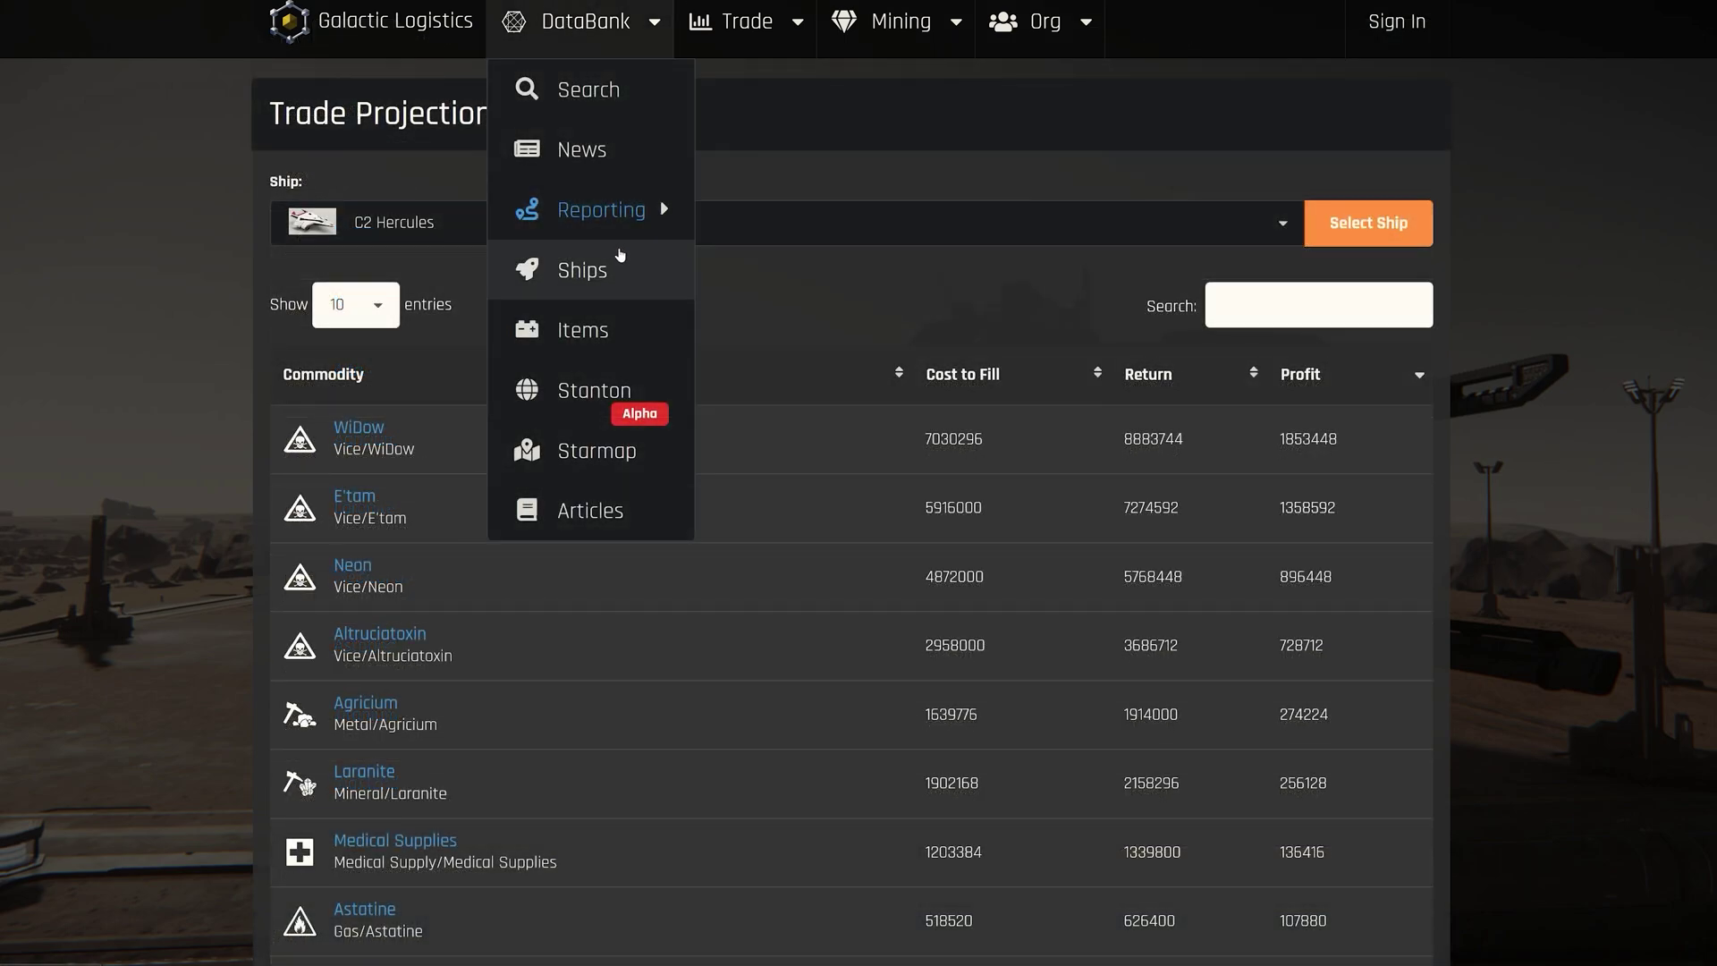
# Look up the Hull D's details in the DataBank ships list
pyautogui.click(610, 273)
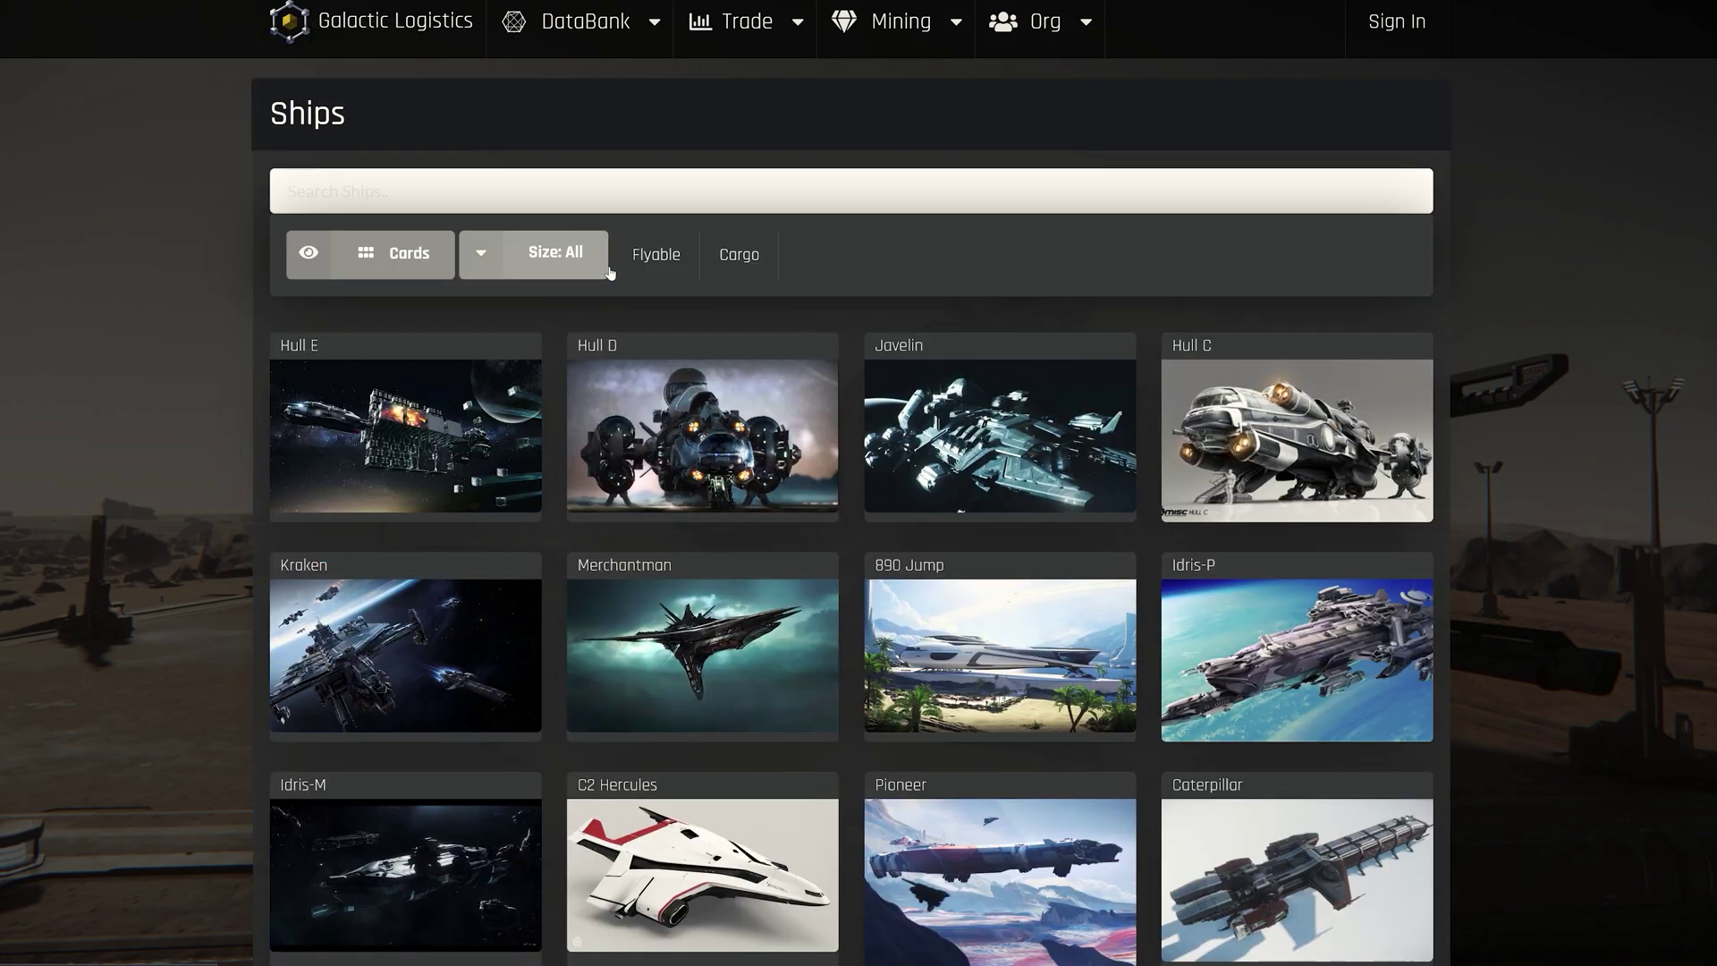
pyautogui.click(624, 401)
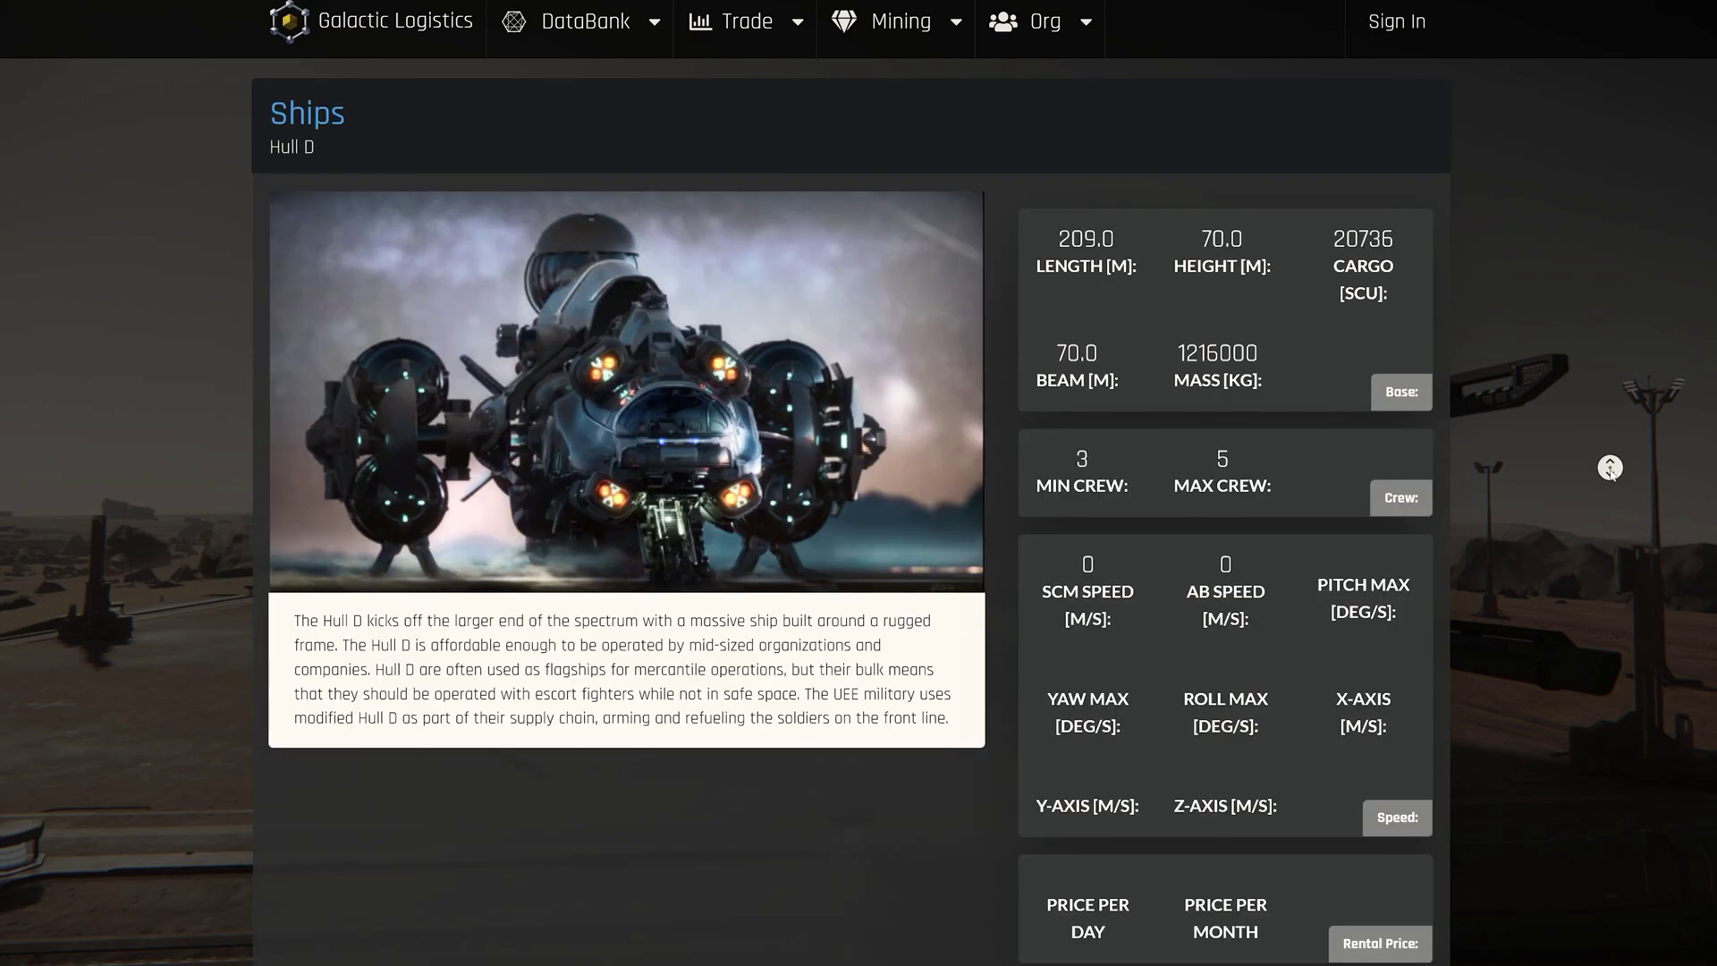
pyautogui.scroll(-1, 1613, 475)
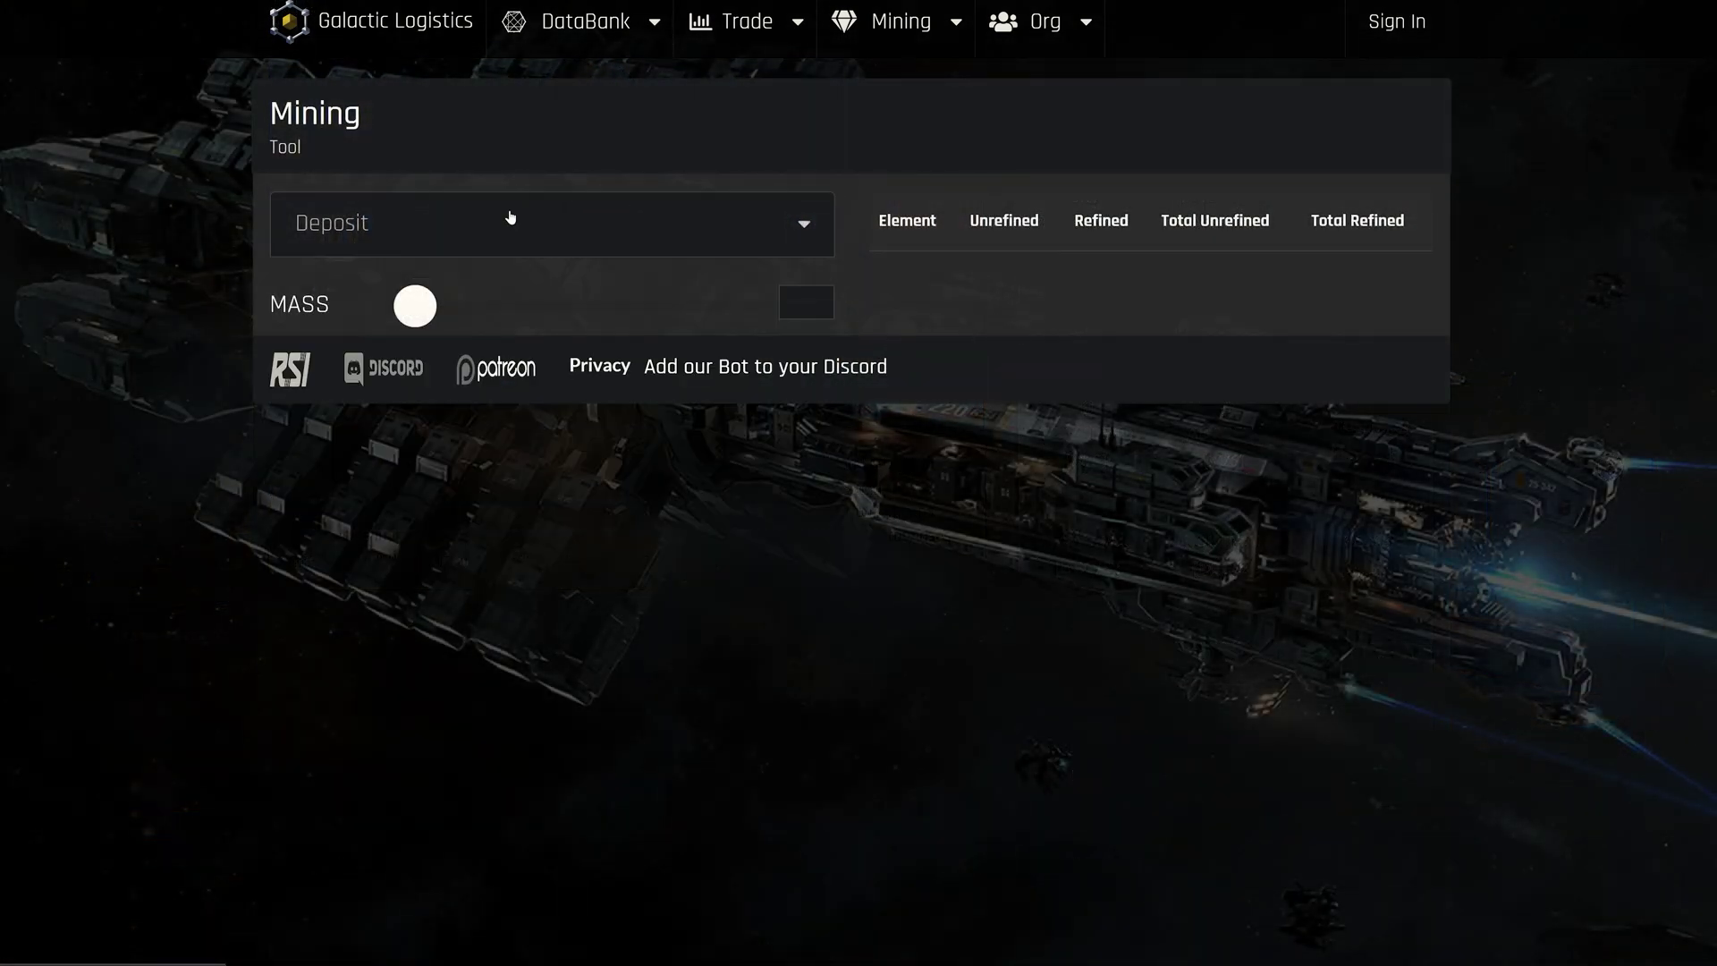
# Calculate a Q-Type asteroid with 4725 mass, Quantanium 28 and Quartz 16
pyautogui.click(537, 224)
pyautogui.click(501, 487)
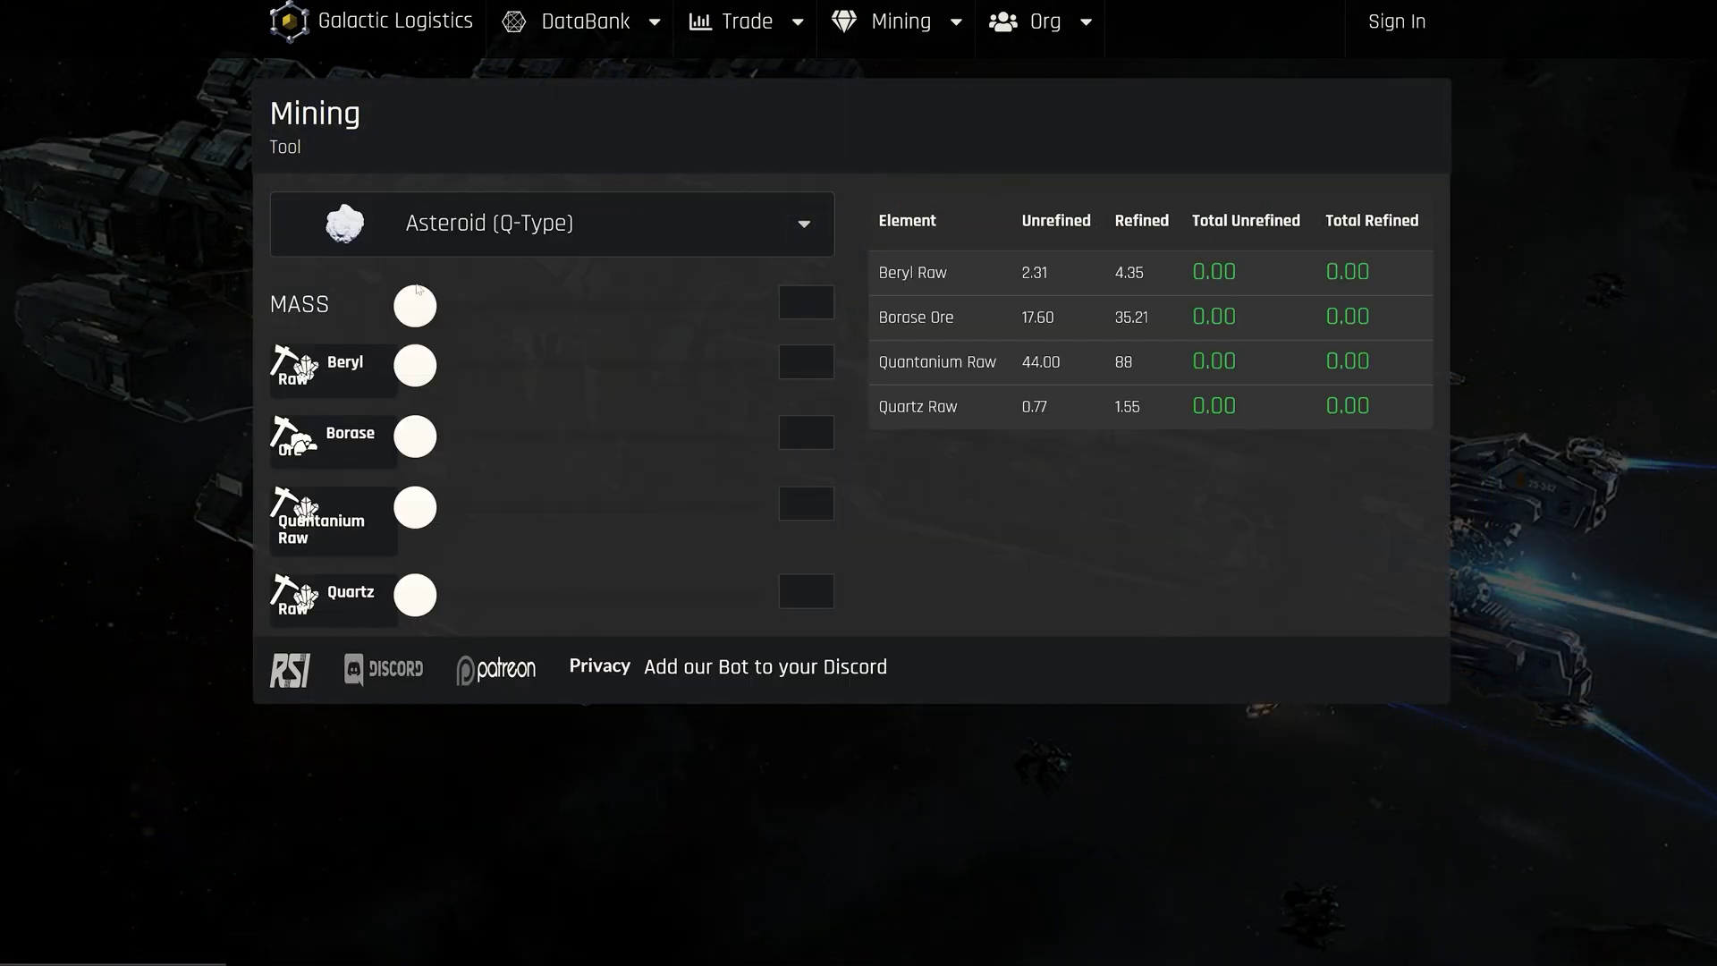
pyautogui.moveTo(418, 289); pyautogui.dragTo(582, 311)
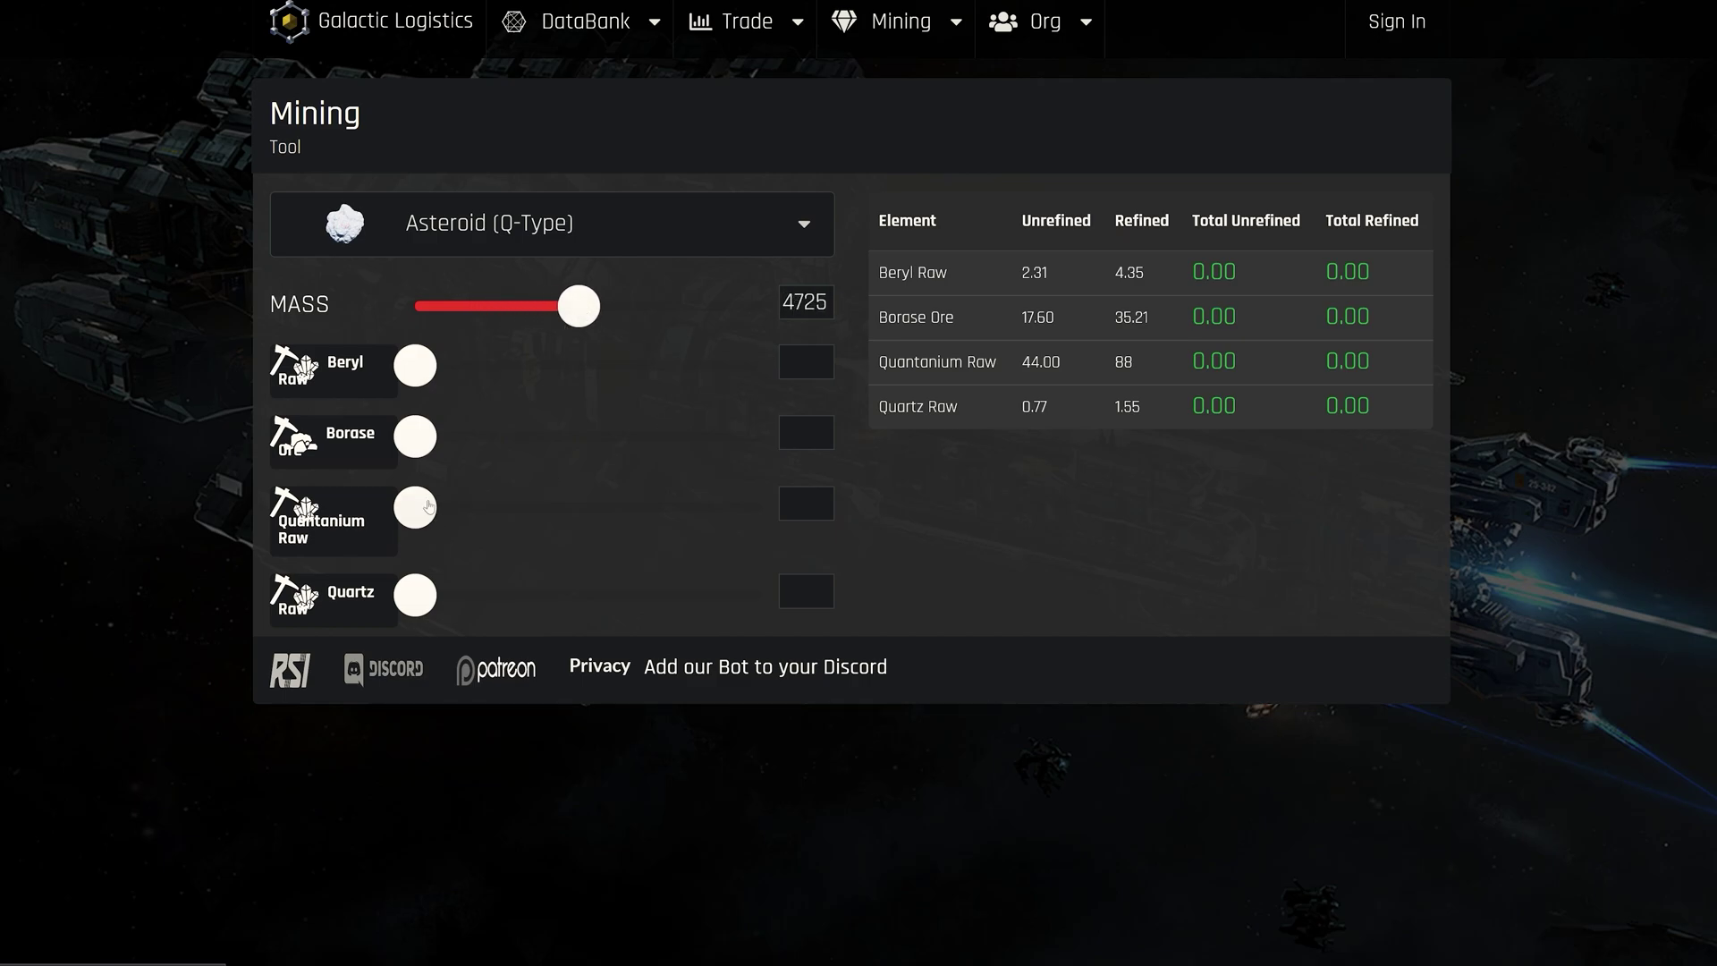
pyautogui.moveTo(429, 506); pyautogui.dragTo(511, 507)
pyautogui.moveTo(425, 604); pyautogui.dragTo(476, 610)
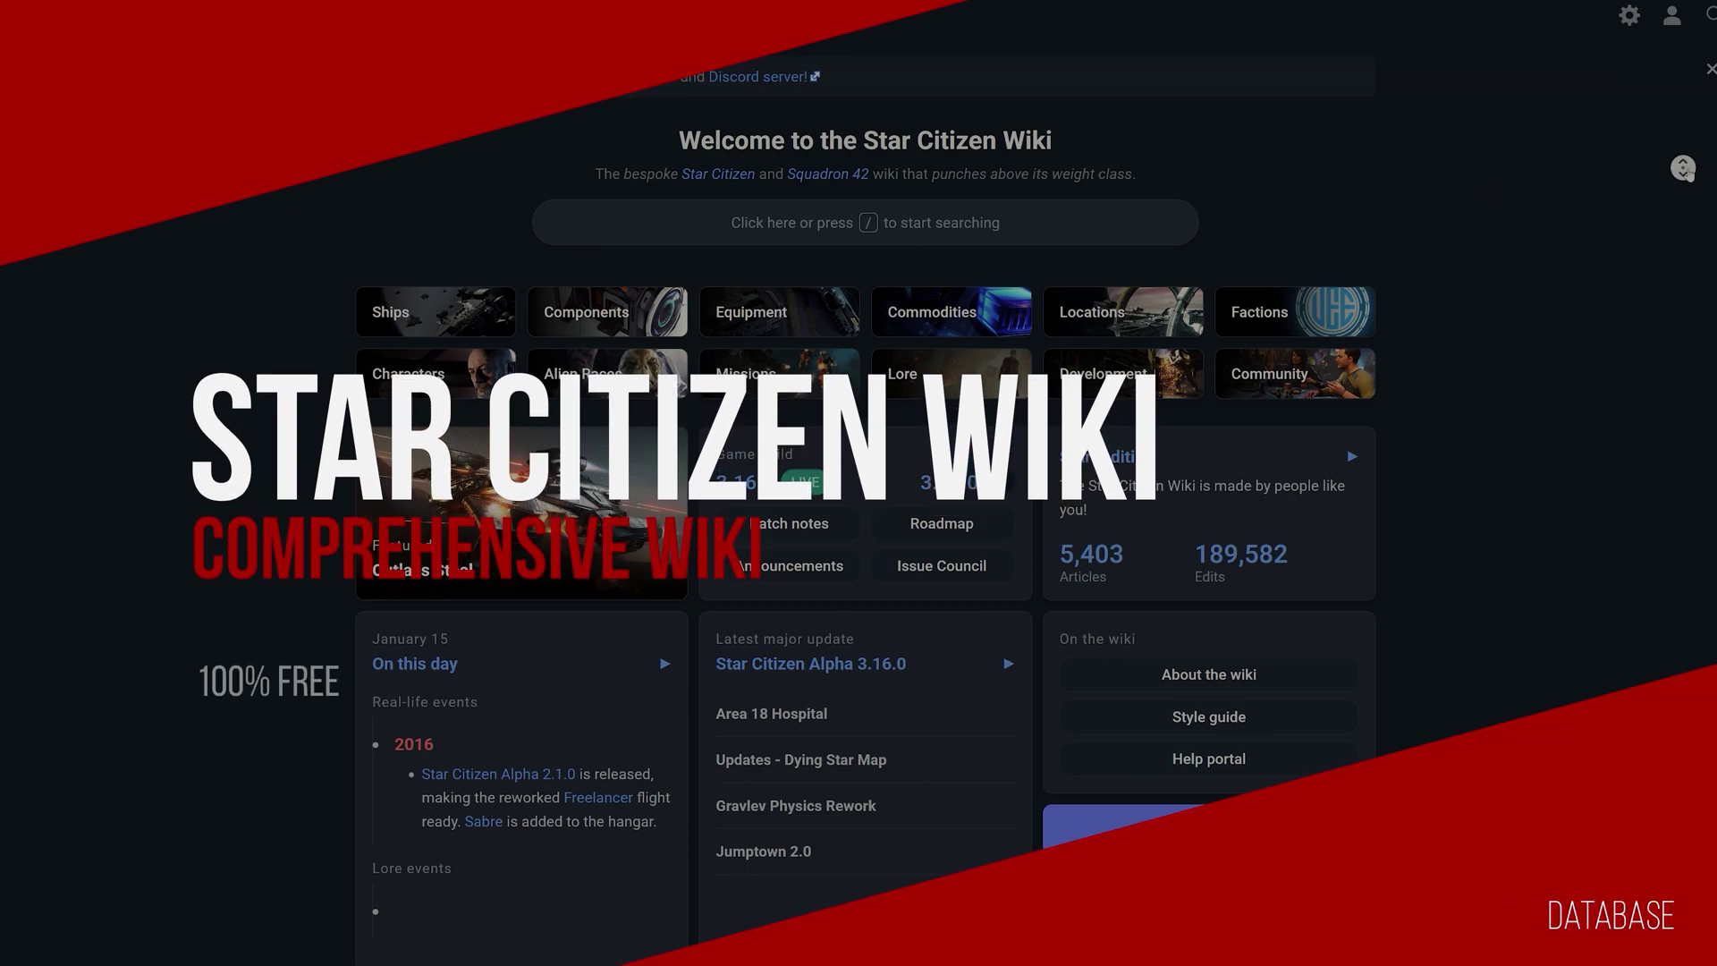
# Search the wiki for 'gladius' and open the Gladius article
pyautogui.scroll(-3, 1677, 185)
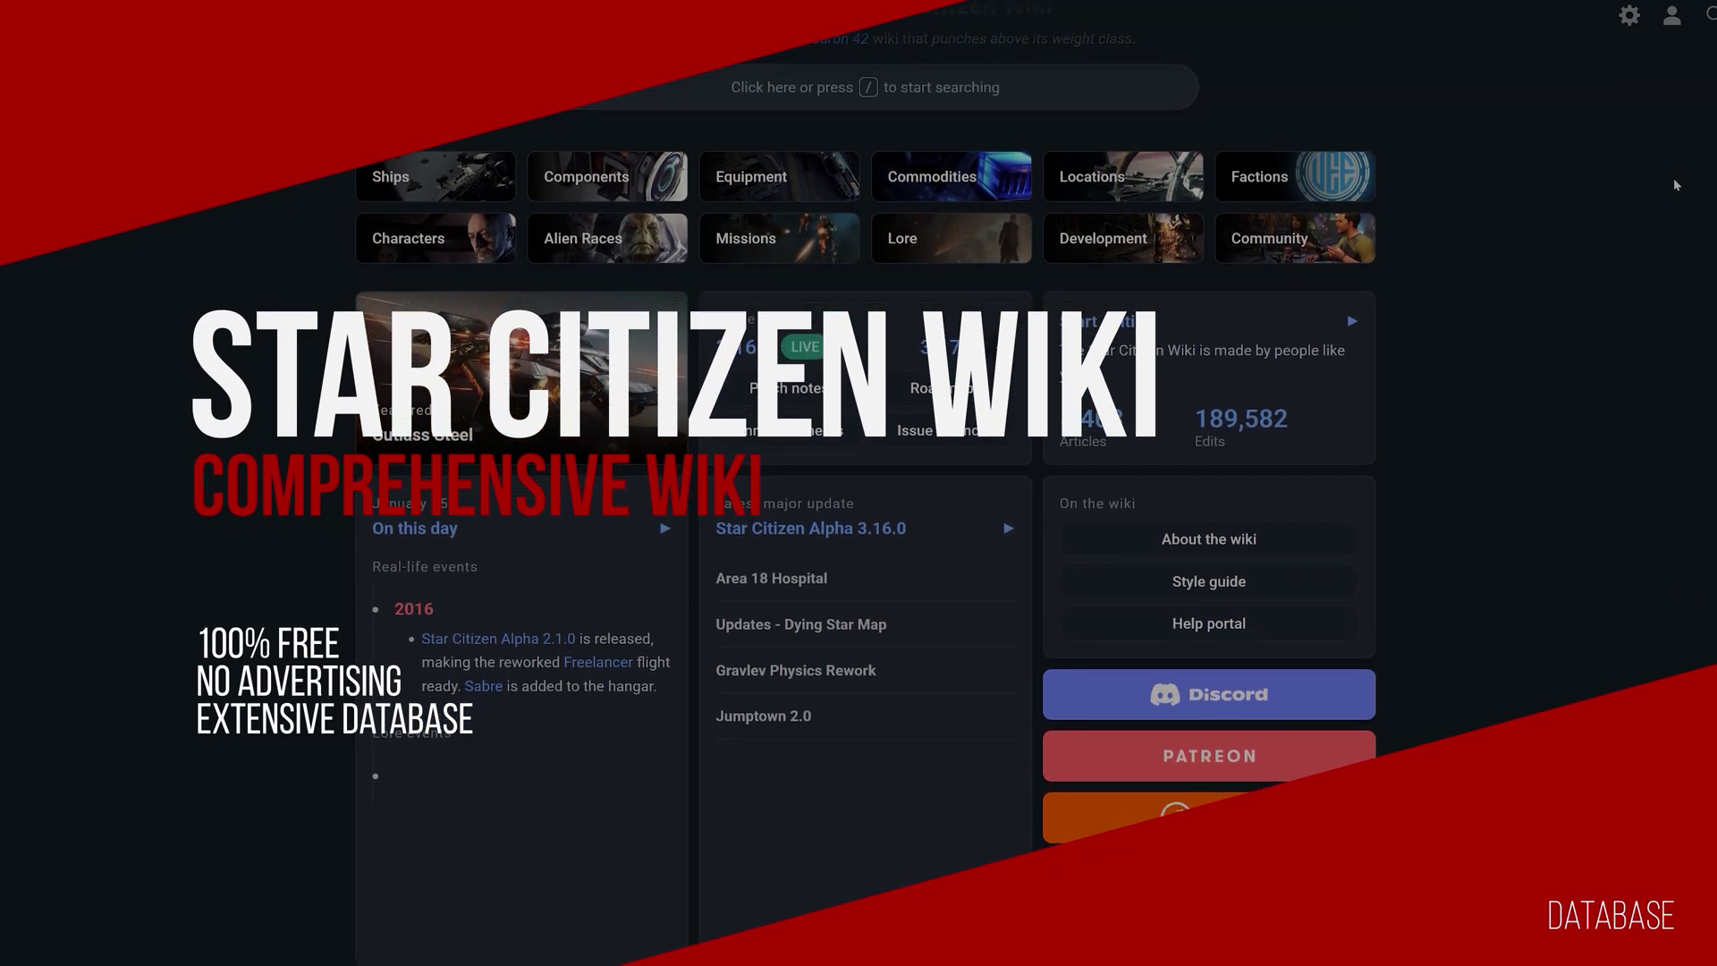
pyautogui.click(789, 95)
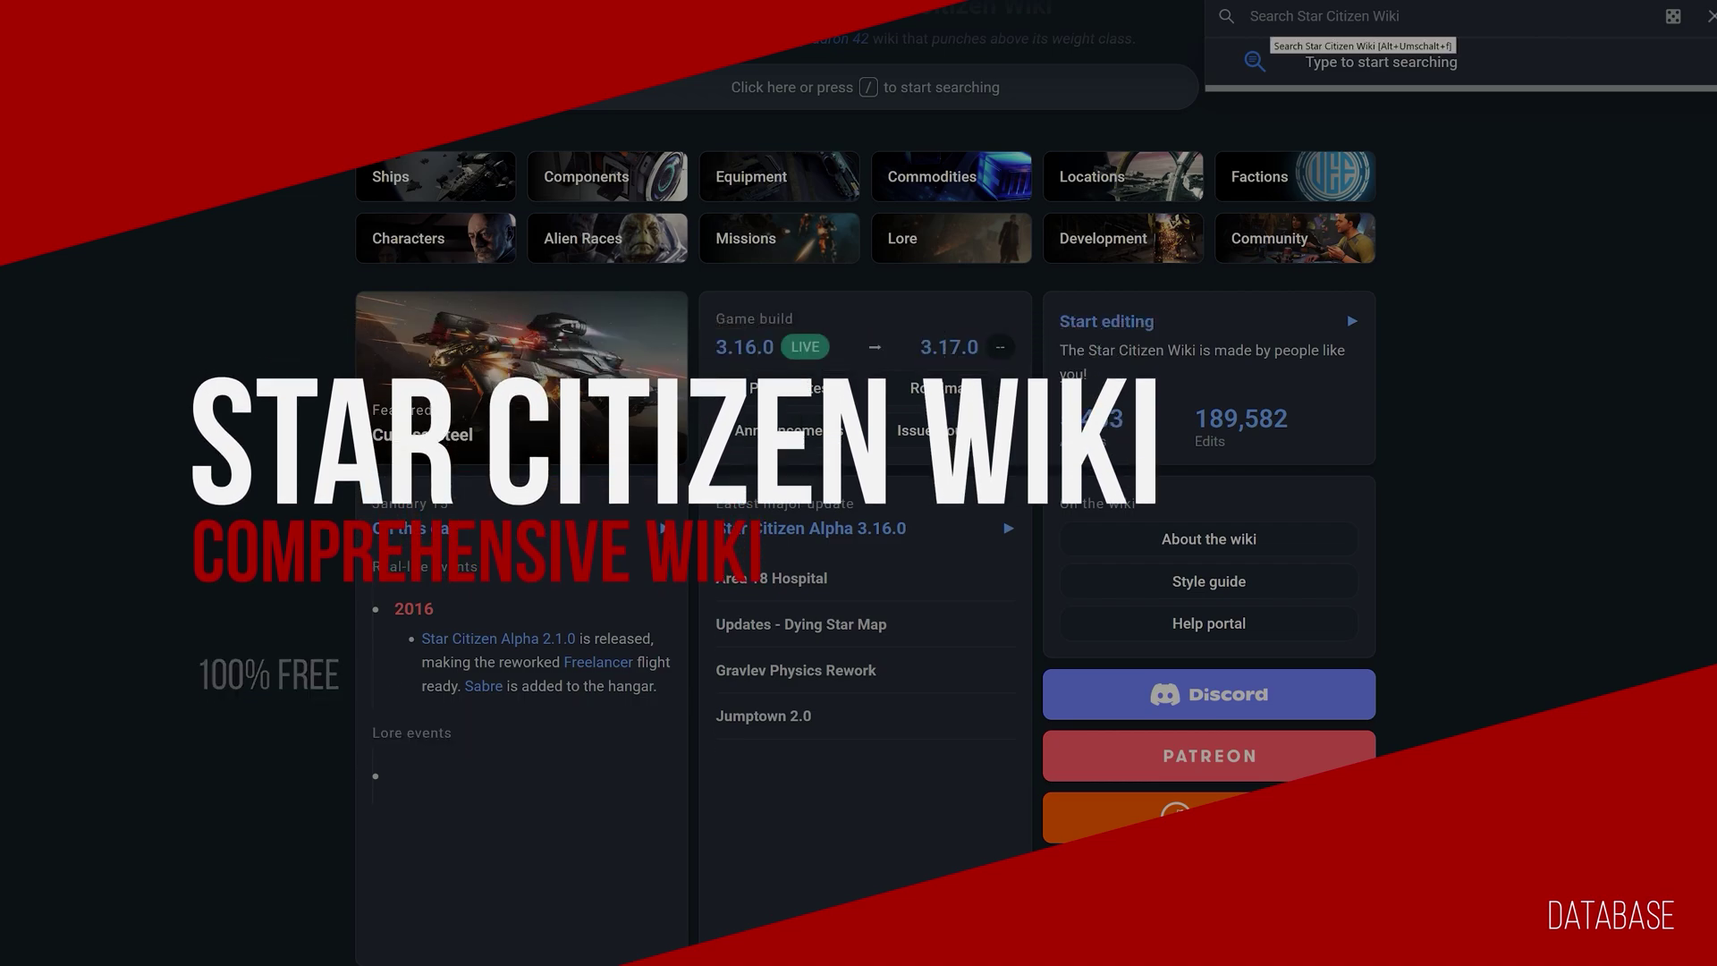
pyautogui.write('gladius')
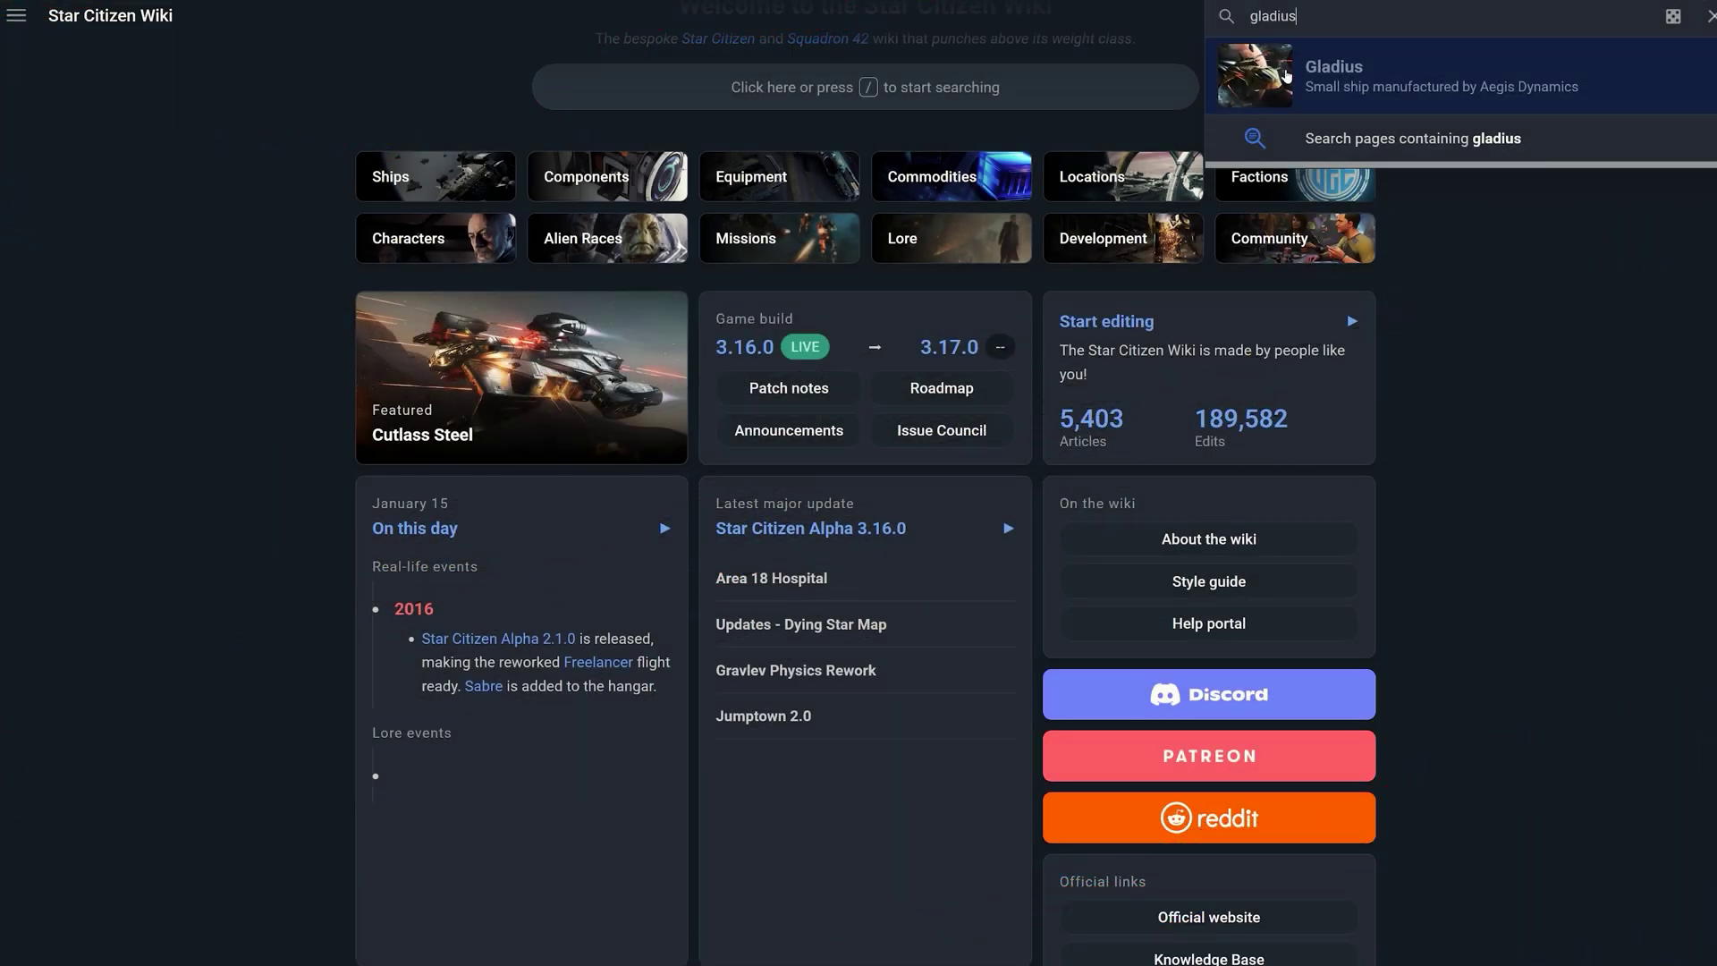
pyautogui.click(1285, 75)
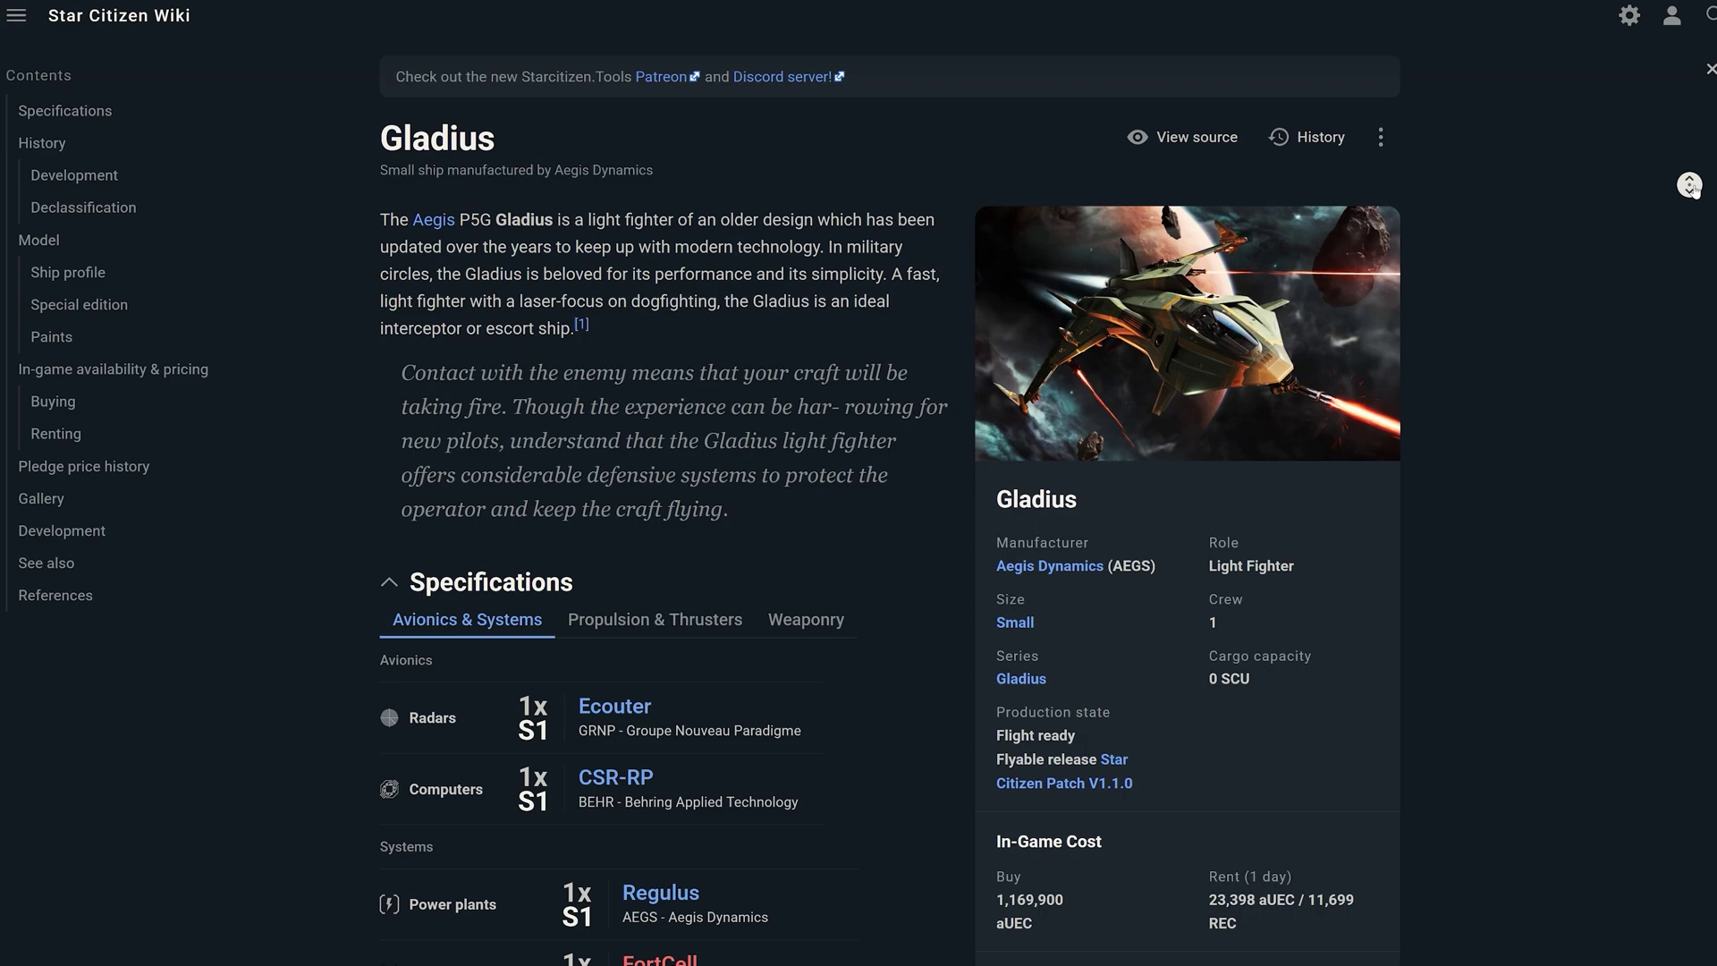
# Show the Gladius's Propulsion & Thrusters and Weaponry specifications
pyautogui.click(1690, 187)
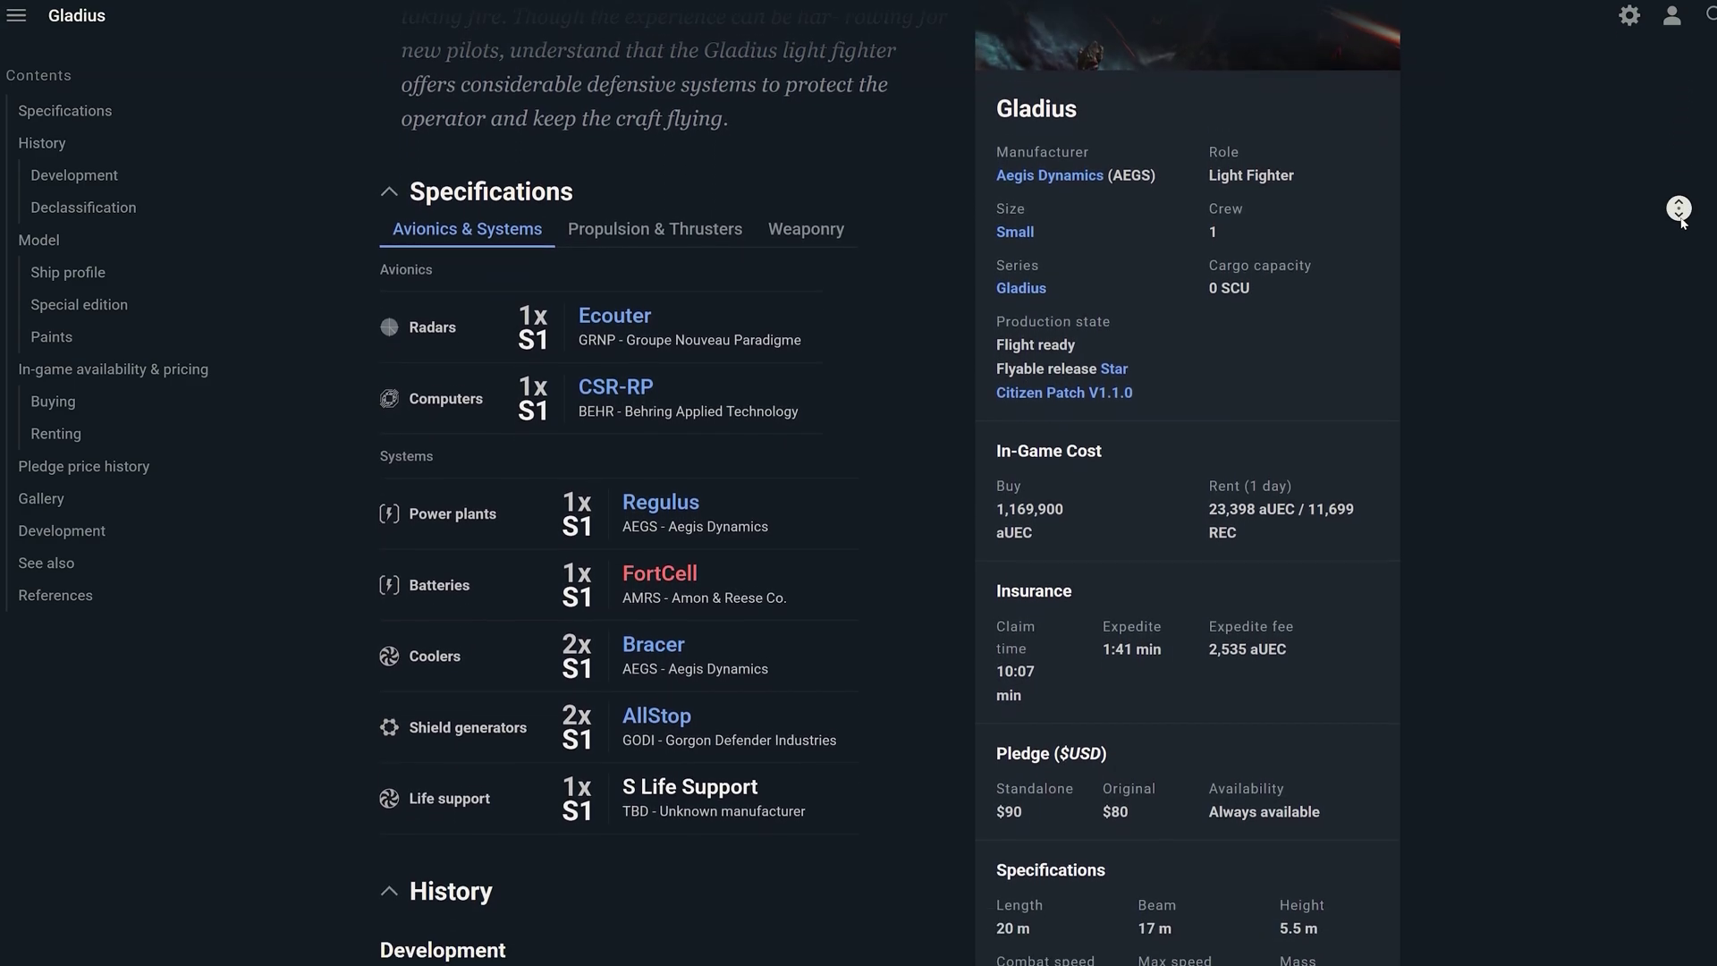
pyautogui.click(1194, 209)
pyautogui.click(642, 113)
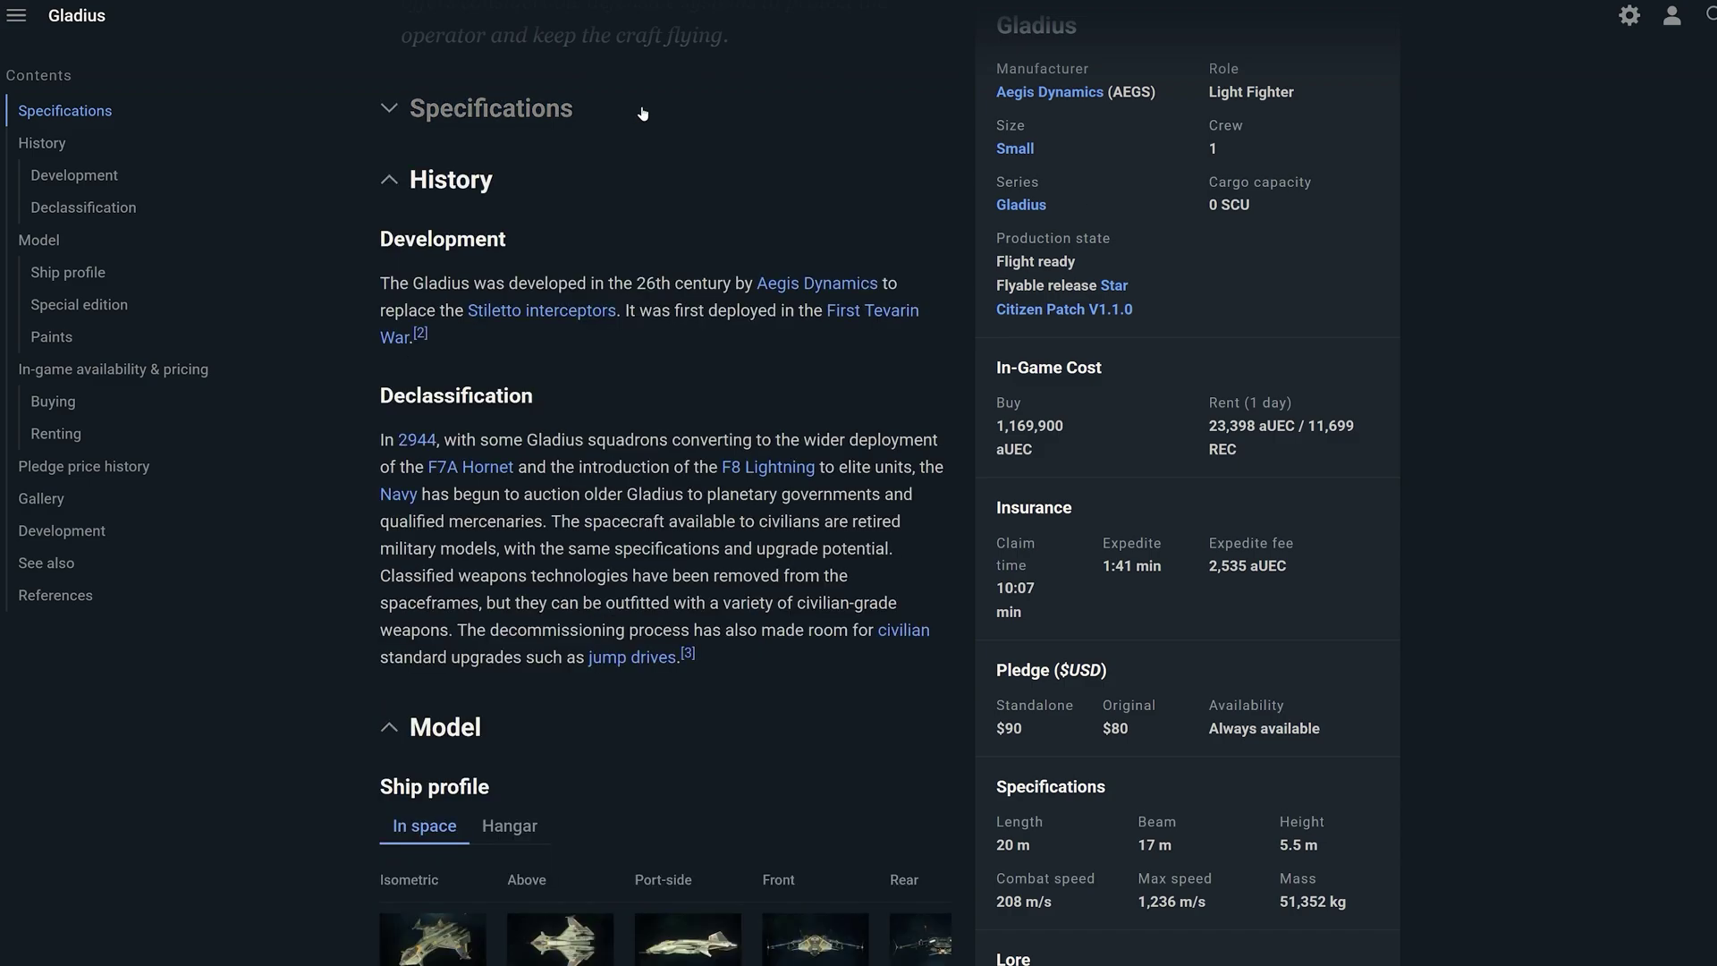
pyautogui.click(643, 112)
pyautogui.click(649, 148)
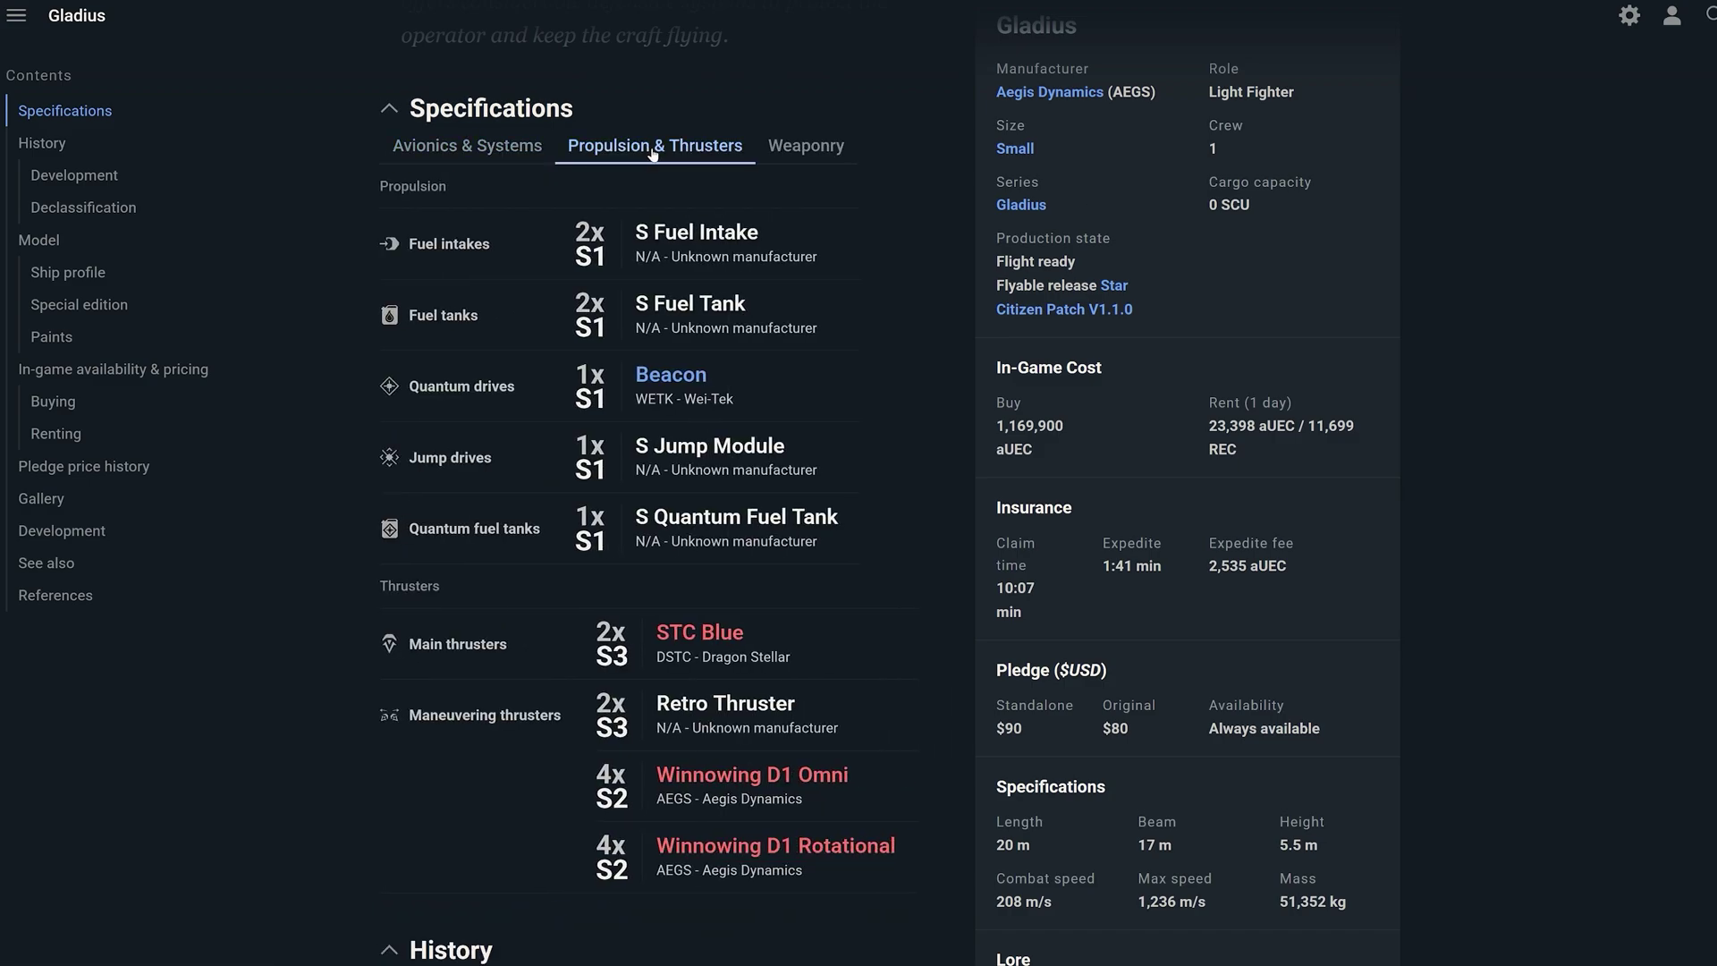
pyautogui.click(770, 150)
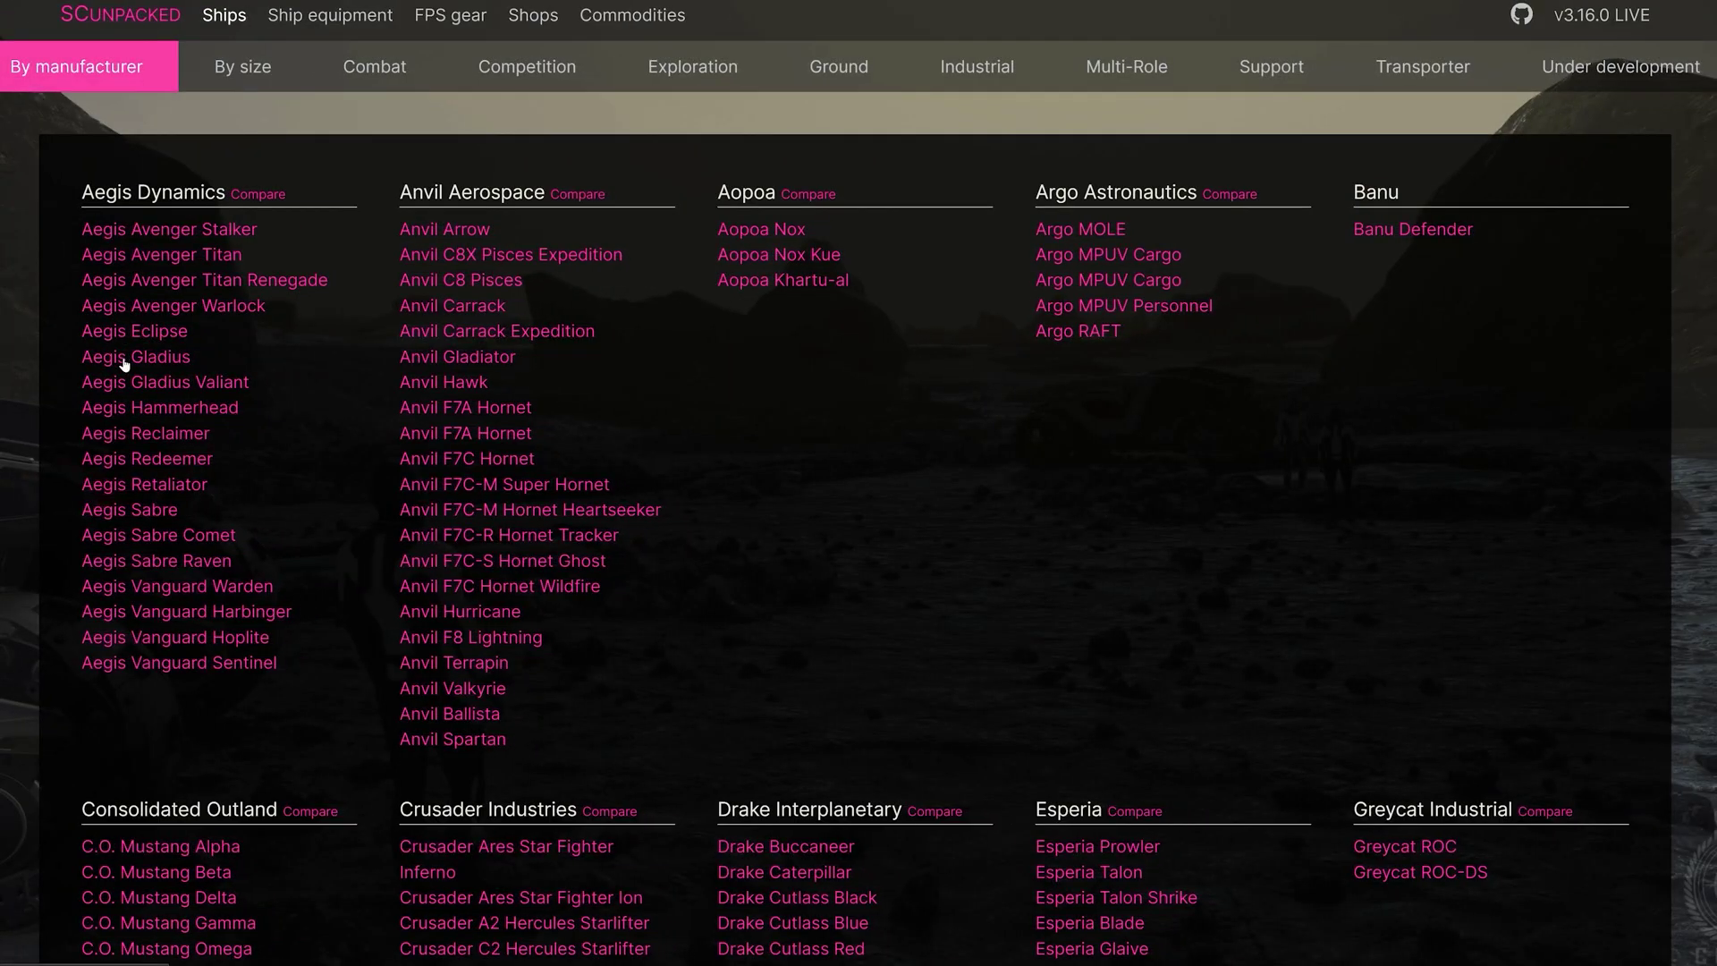
# Read the raw data pages for the Aegis Gladius, Greycat ROC and Aegis Idris
pyautogui.click(124, 359)
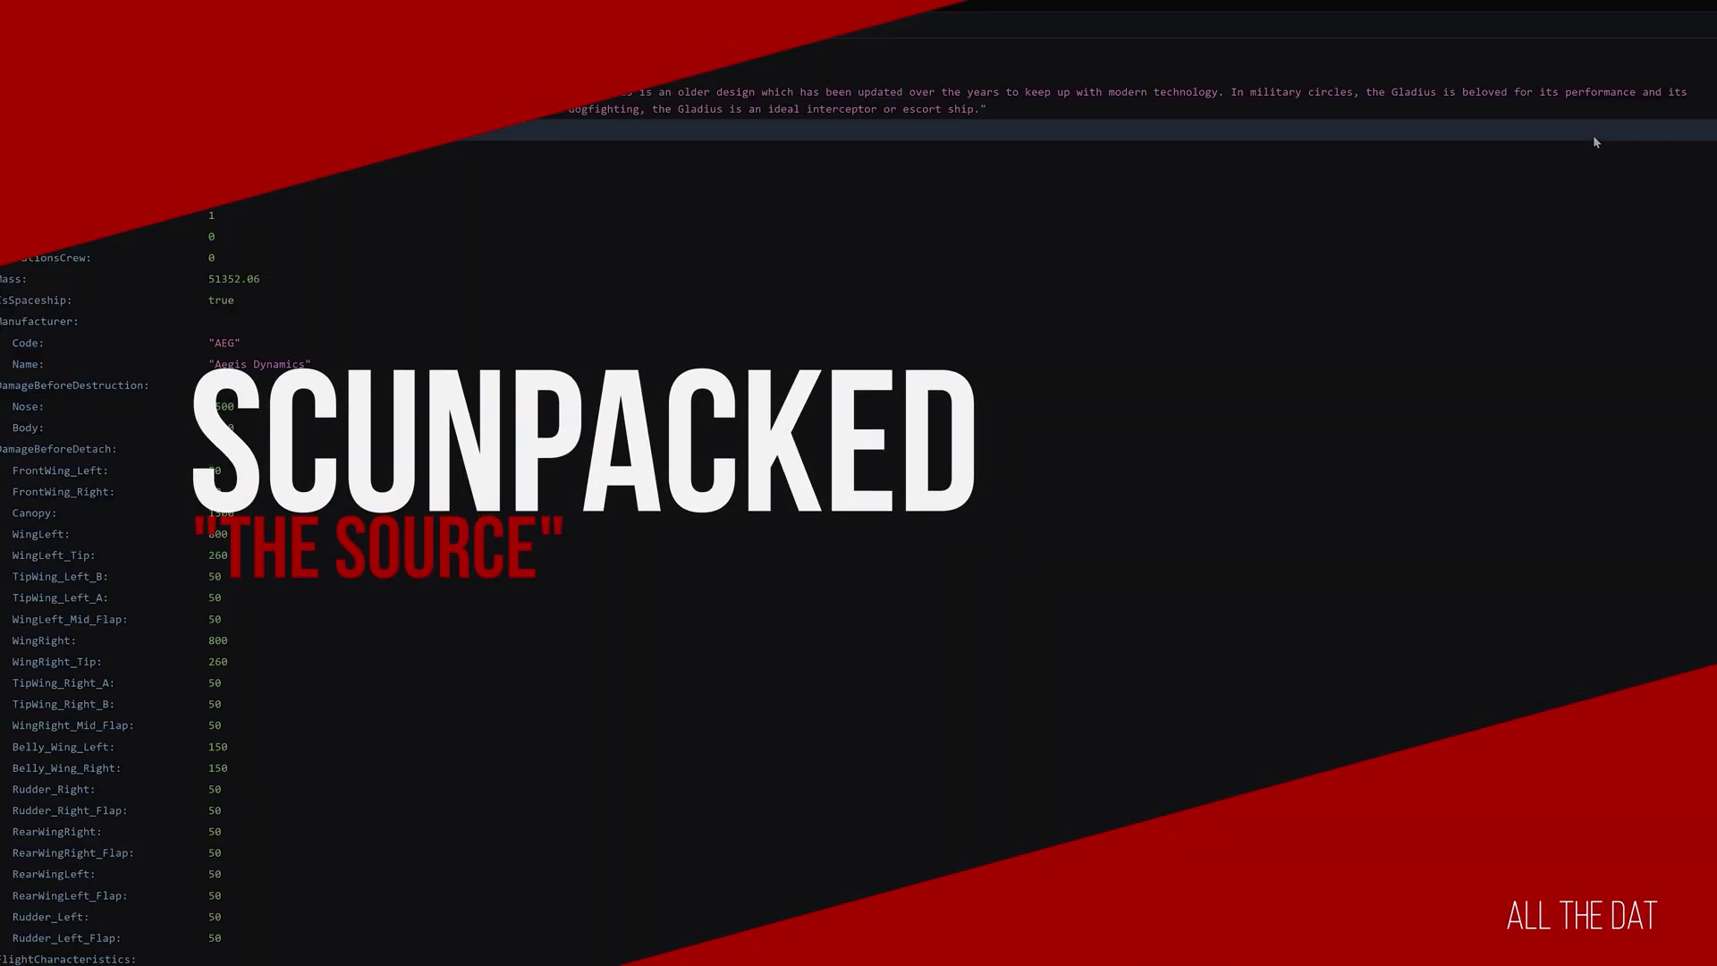
pyautogui.middleClick(1593, 137)
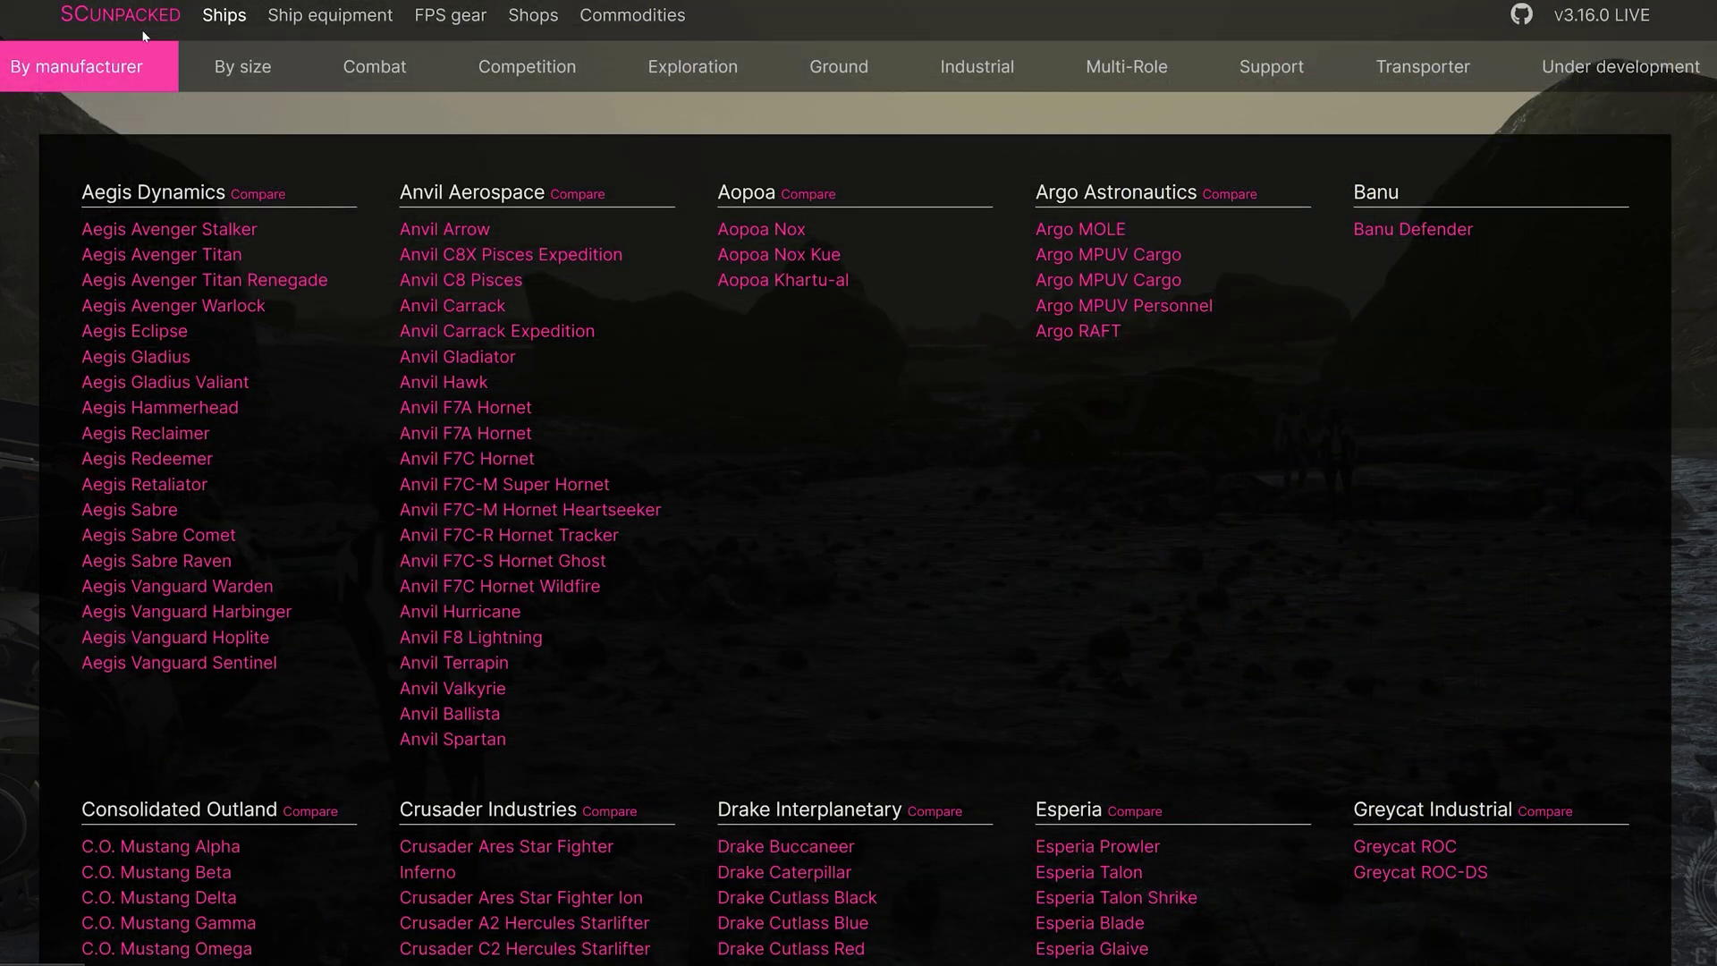
pyautogui.click(796, 66)
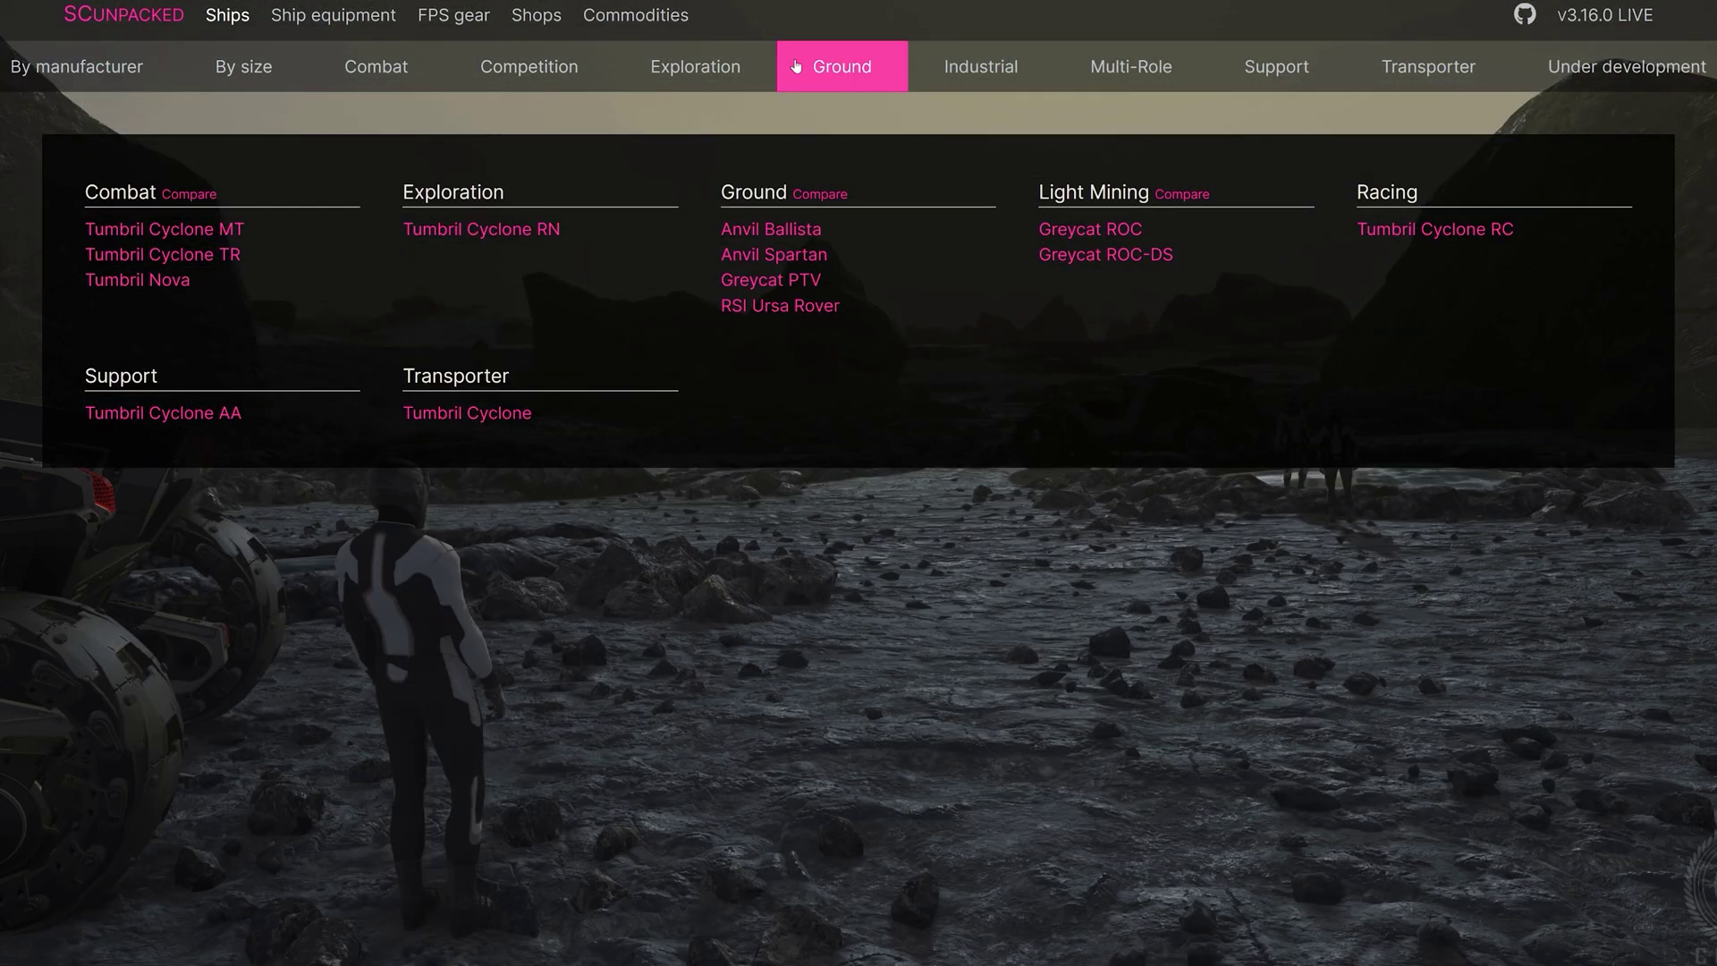
pyautogui.click(1074, 230)
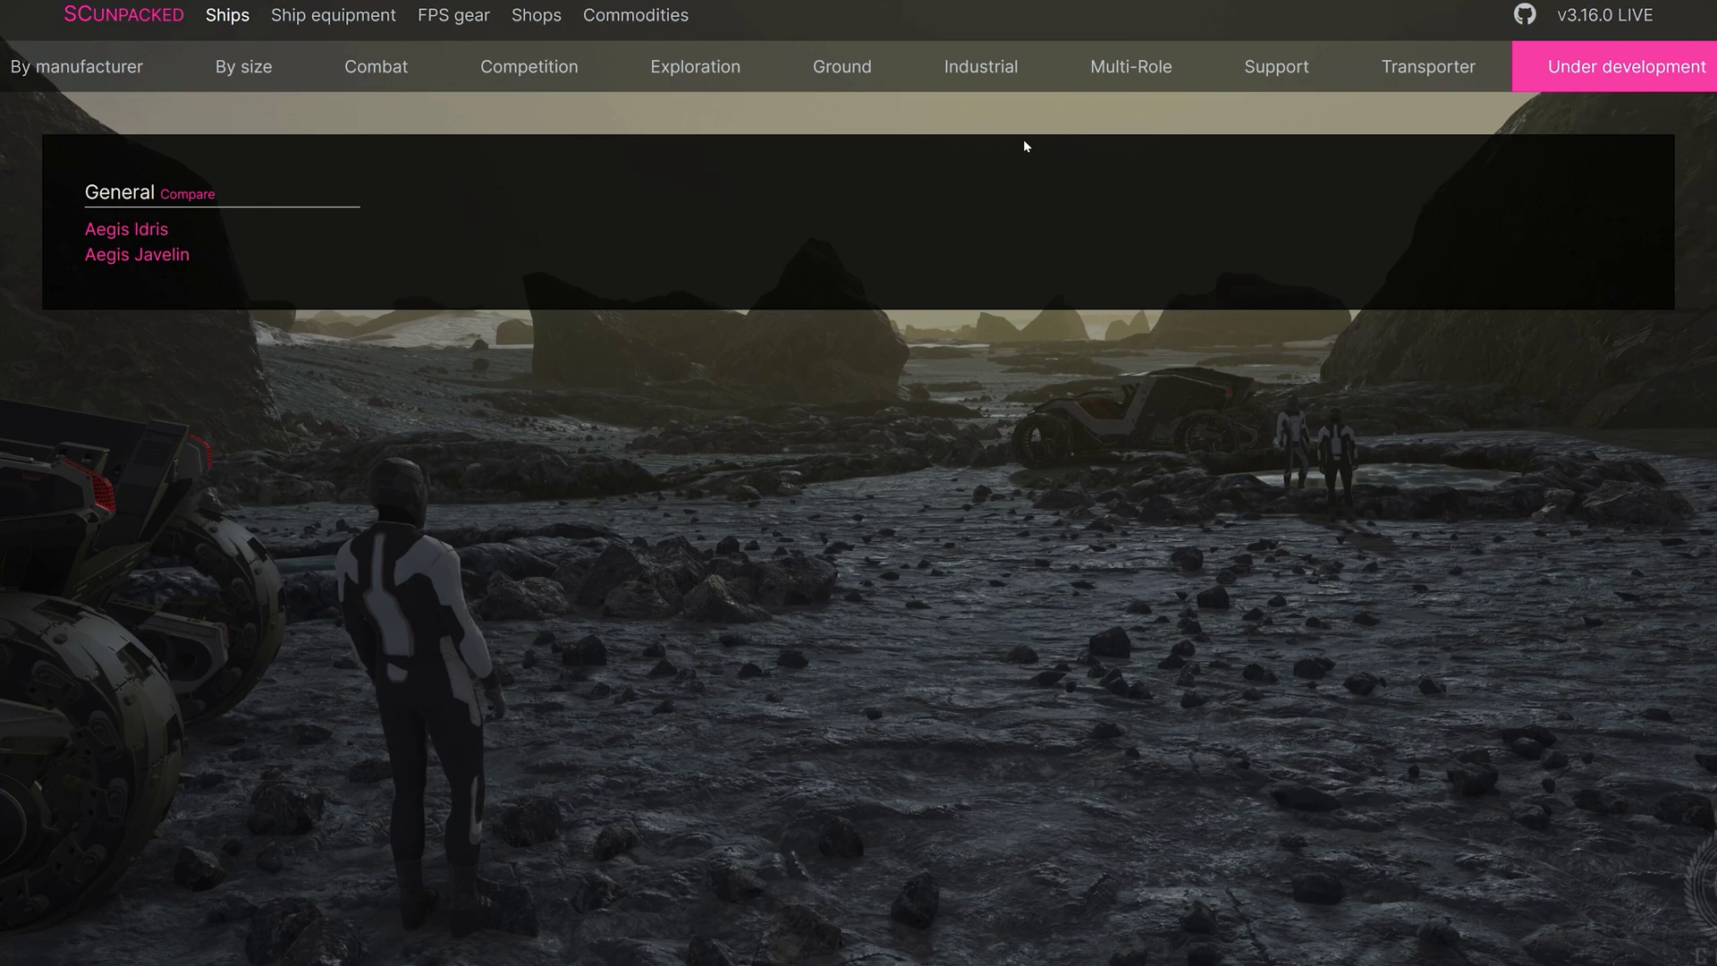
pyautogui.click(132, 231)
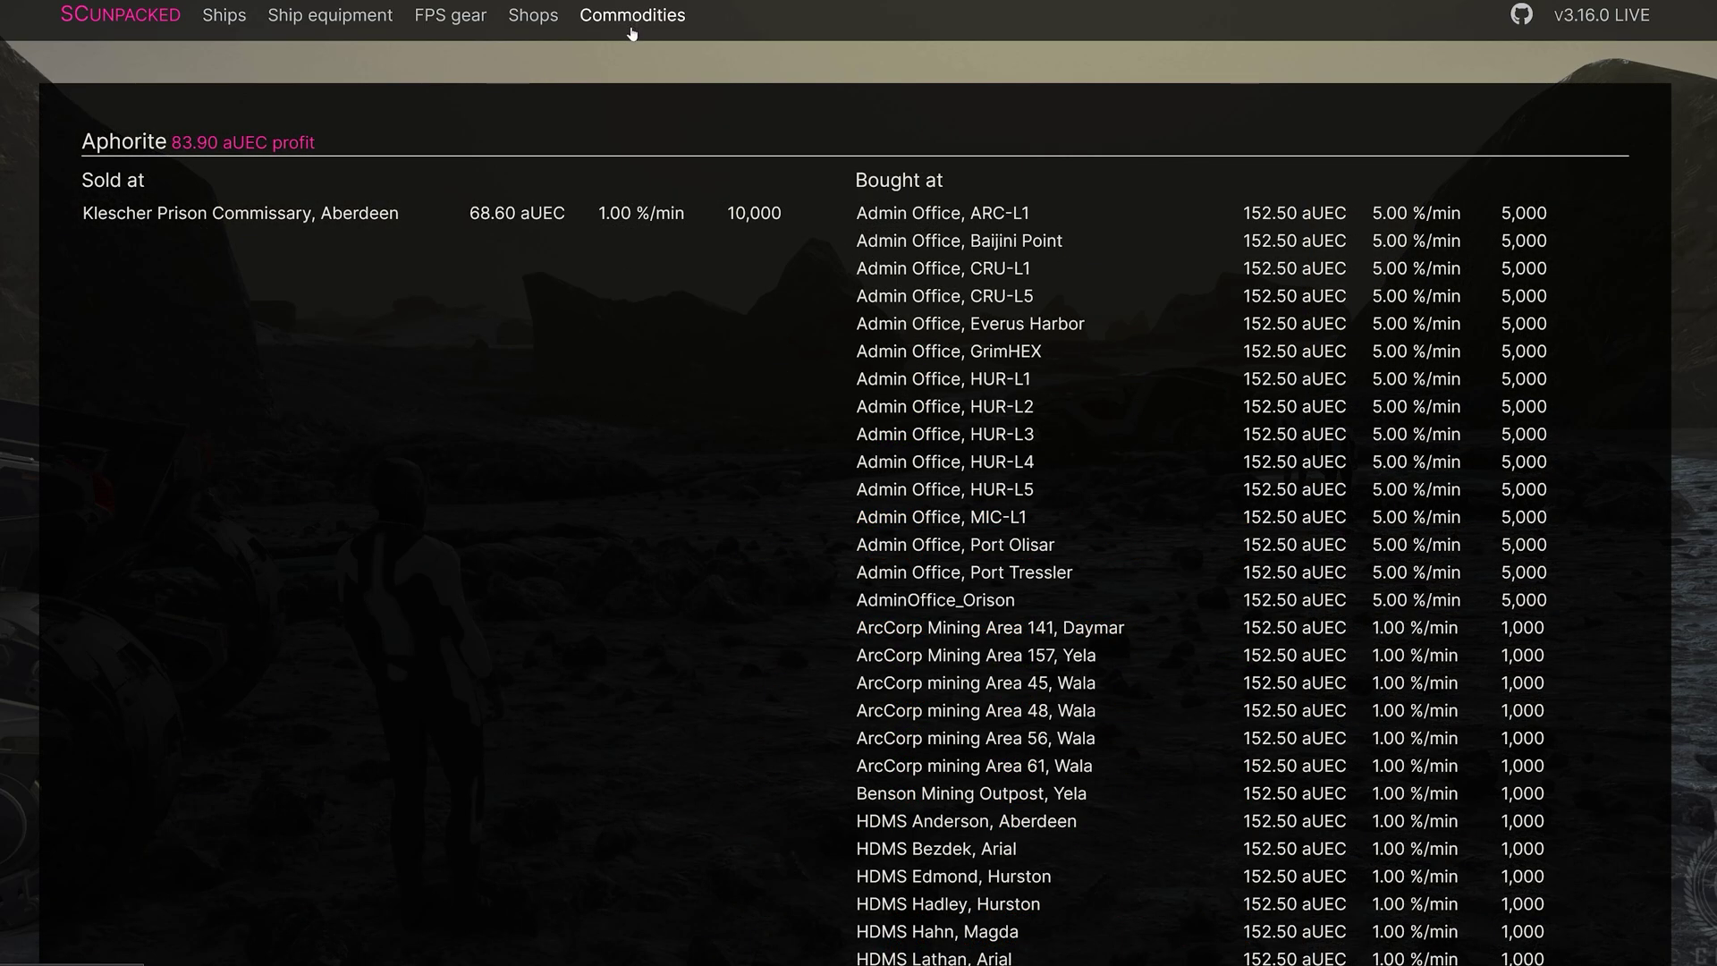
# Find Titanium with Ctrl+F and check the HDMS Bezdek titanium sale row
pyautogui.hotkey('ctrl', 'f')
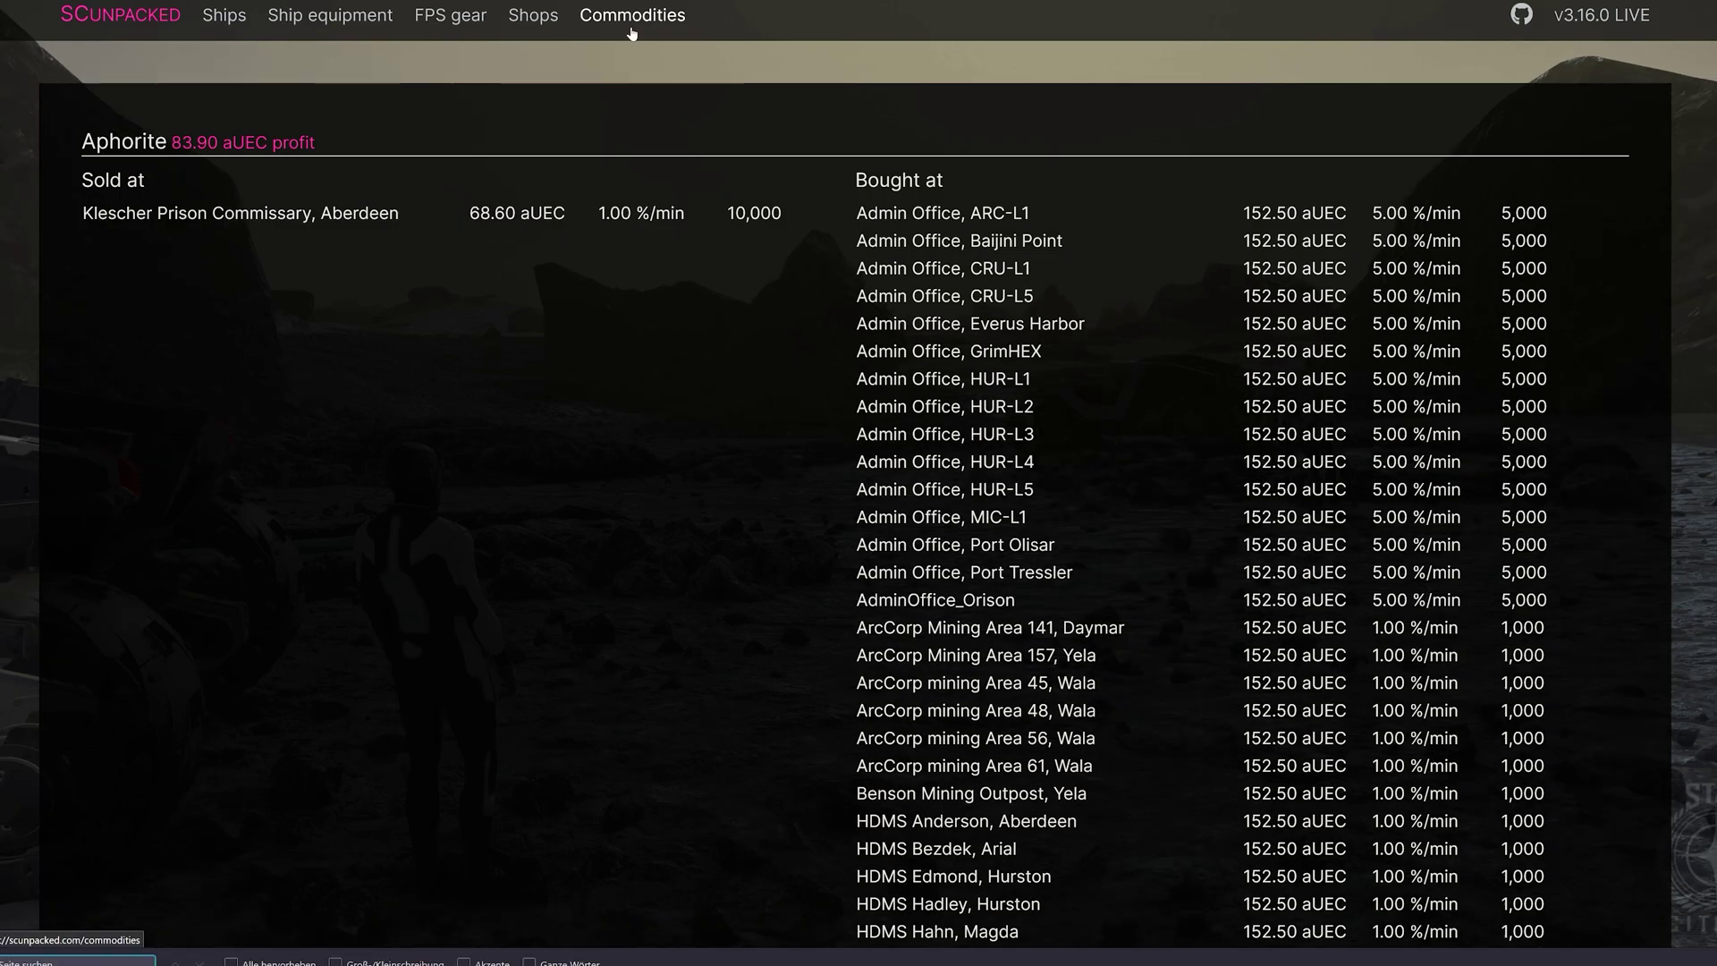
pyautogui.write('quant')
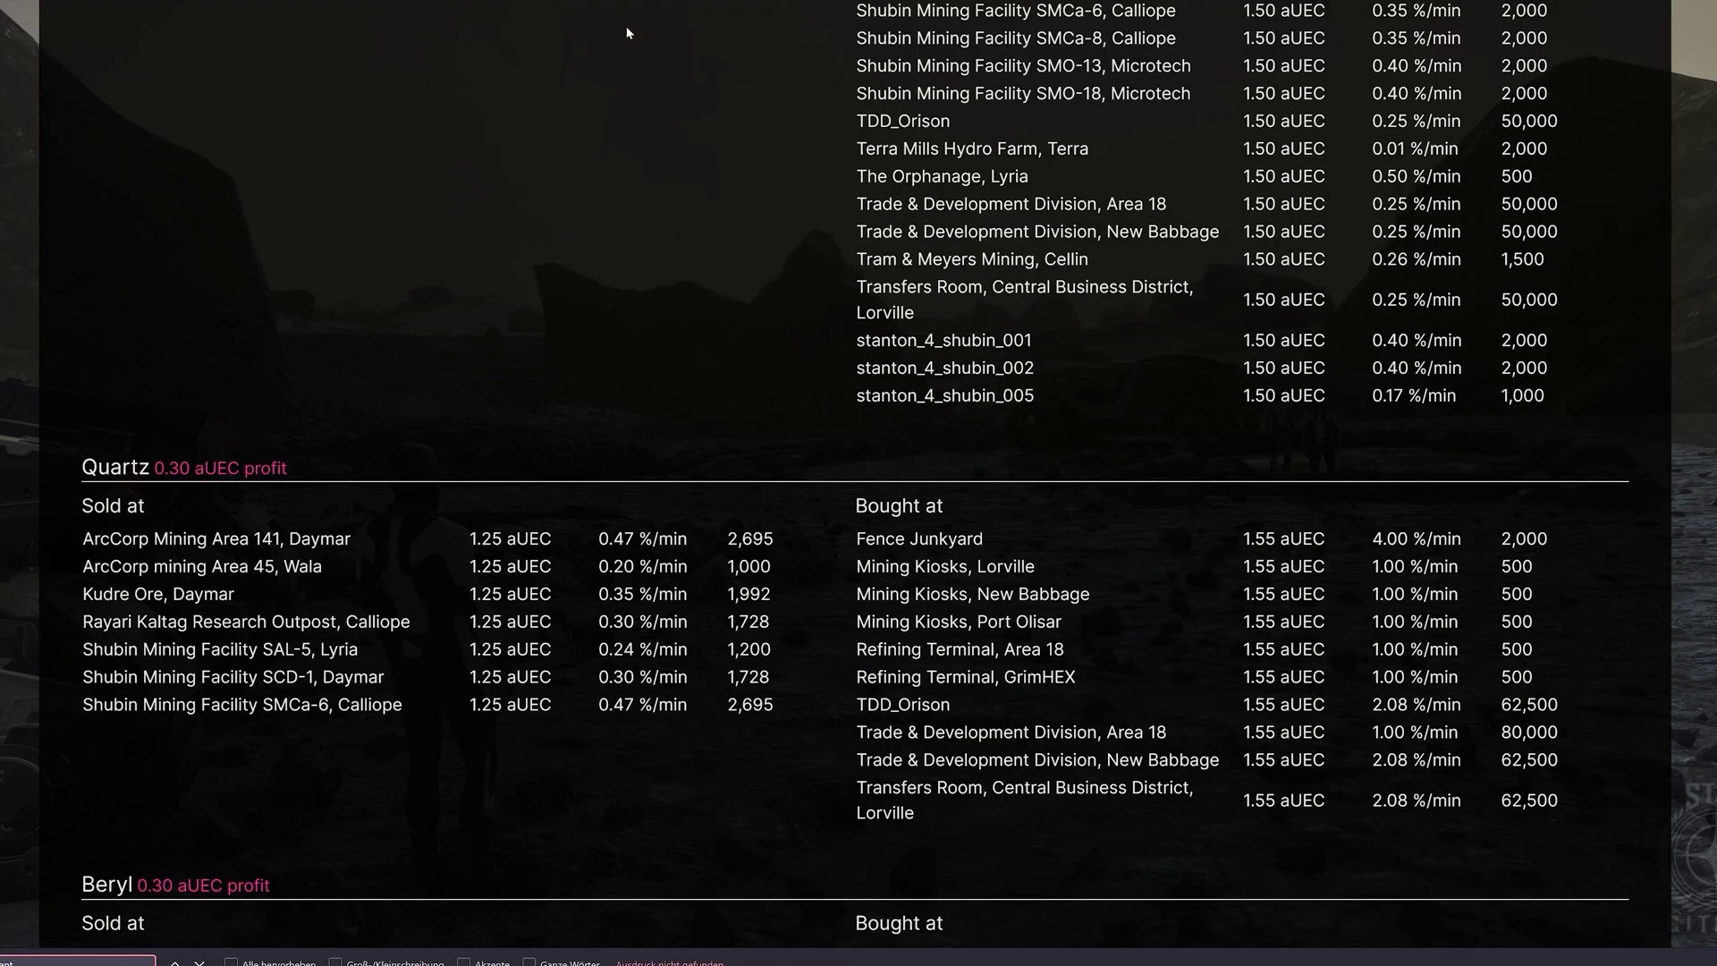
pyautogui.press('BackSpace')
pyautogui.press('BackSpace')
pyautogui.press('BackSpace')
pyautogui.write('tit')
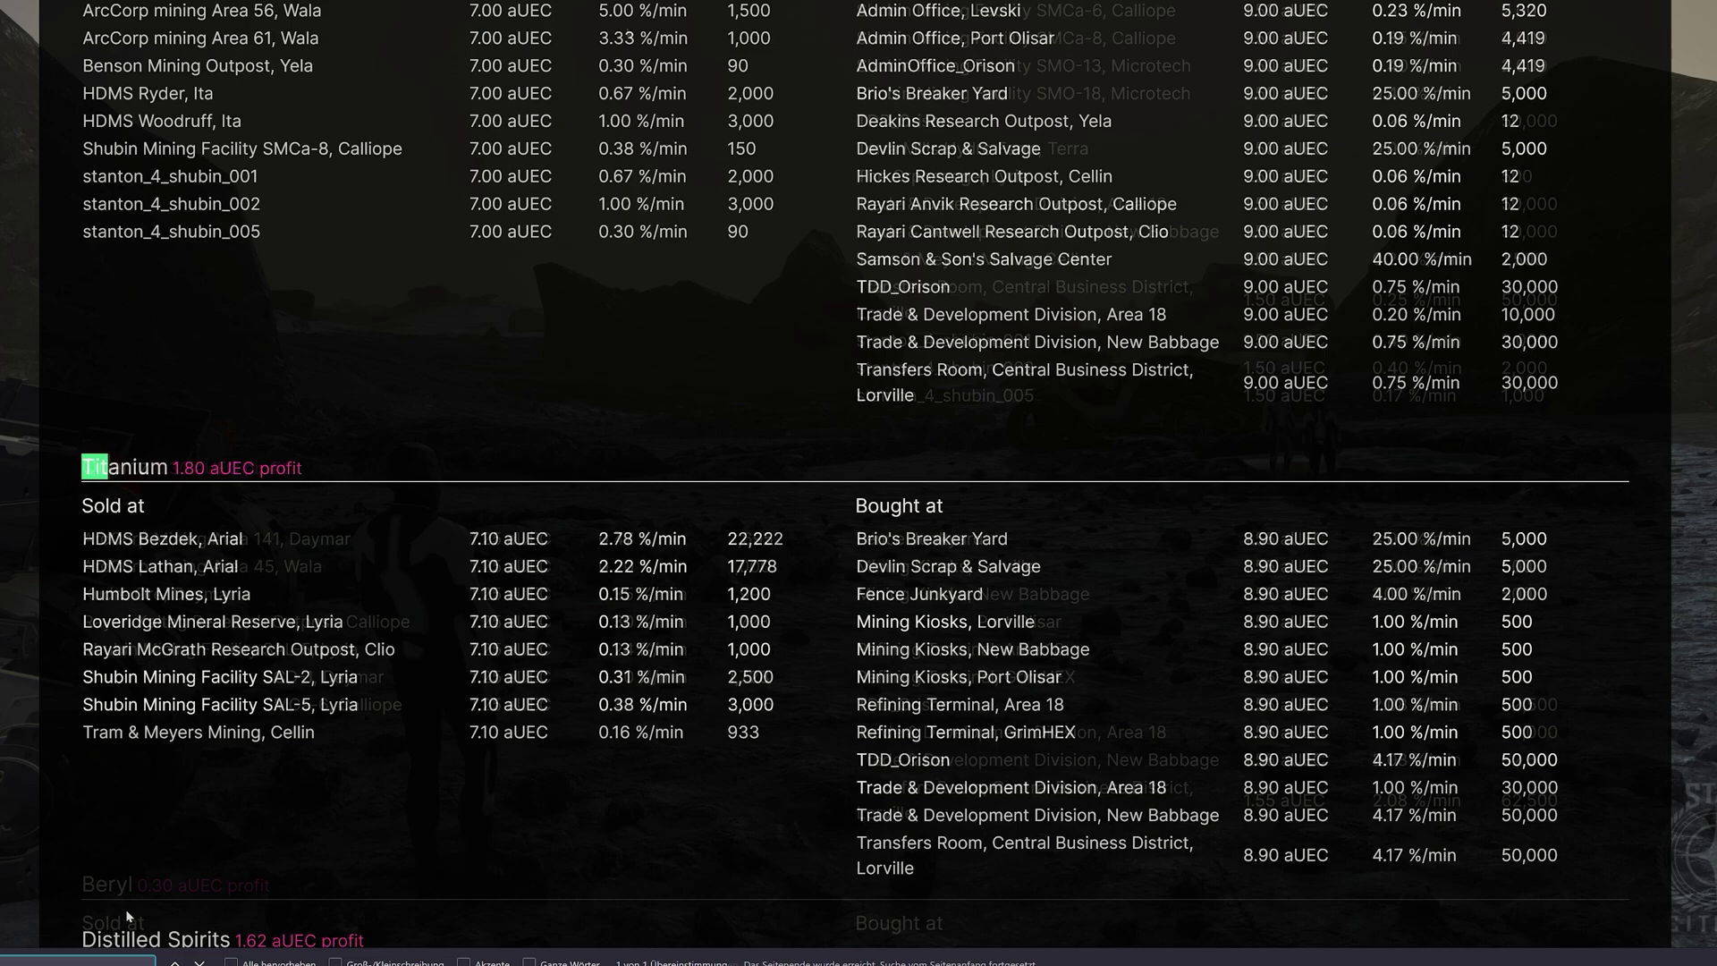
pyautogui.press('Escape')
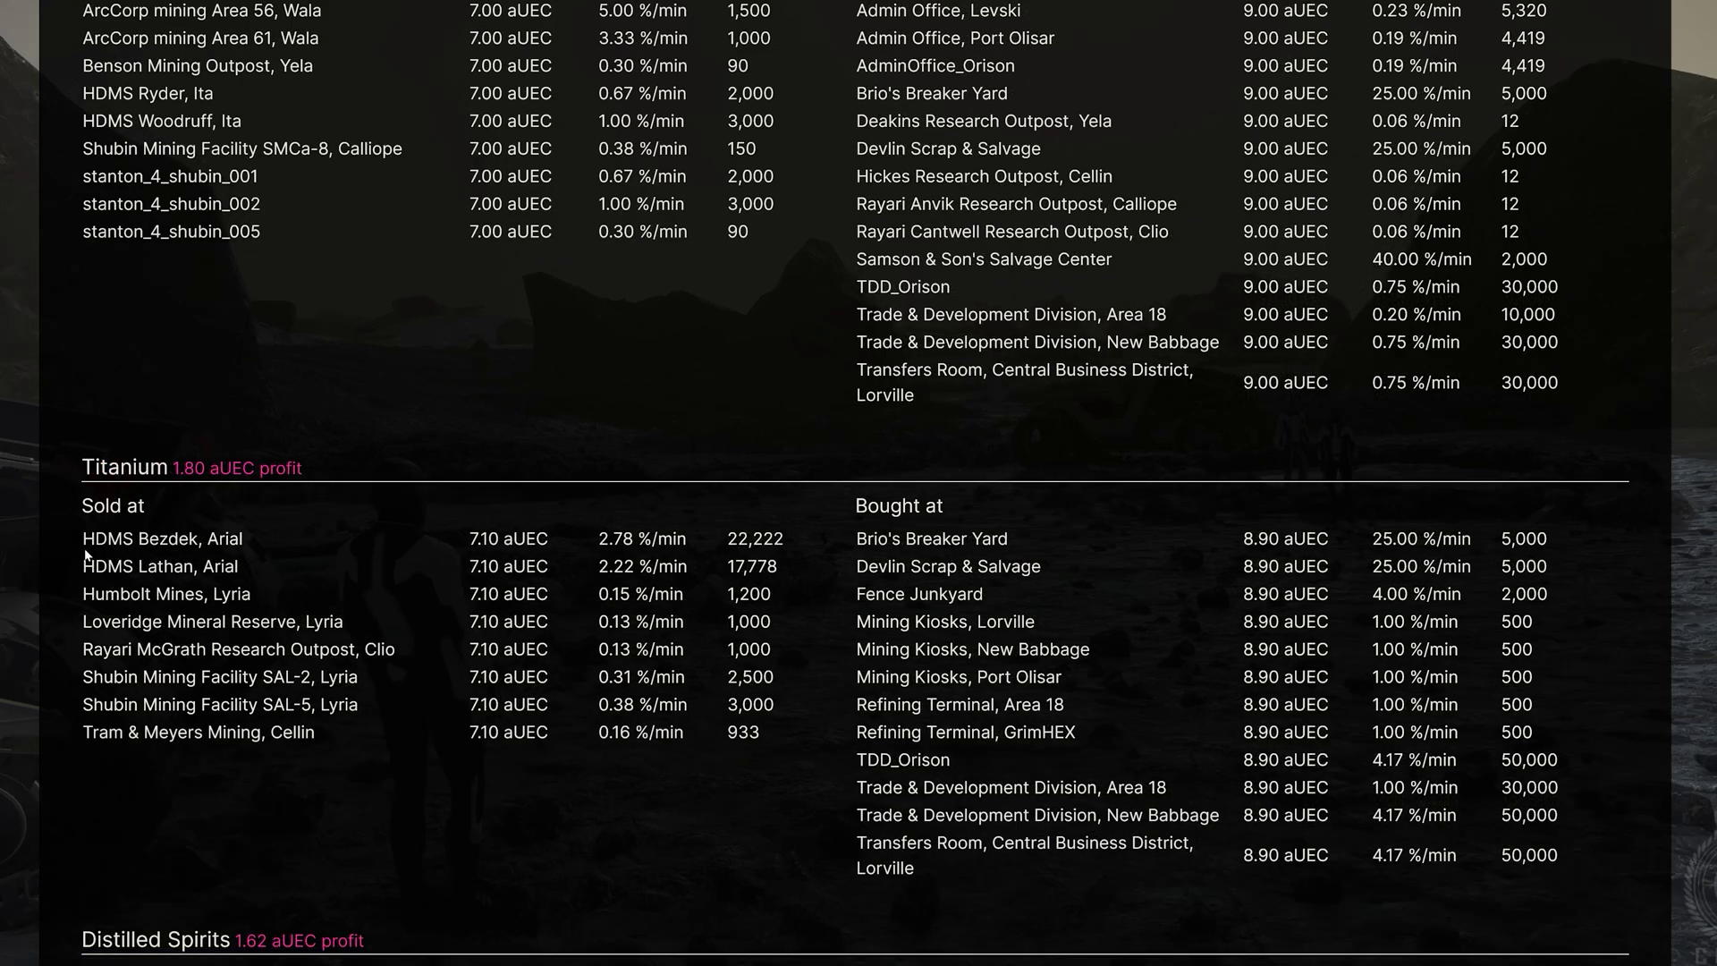
pyautogui.moveTo(83, 541); pyautogui.dragTo(735, 549)
pyautogui.click(904, 560)
# Move down to the Scrap listings and check the Port Olisar scrap stock
pyautogui.scroll(-15, 1026, 761)
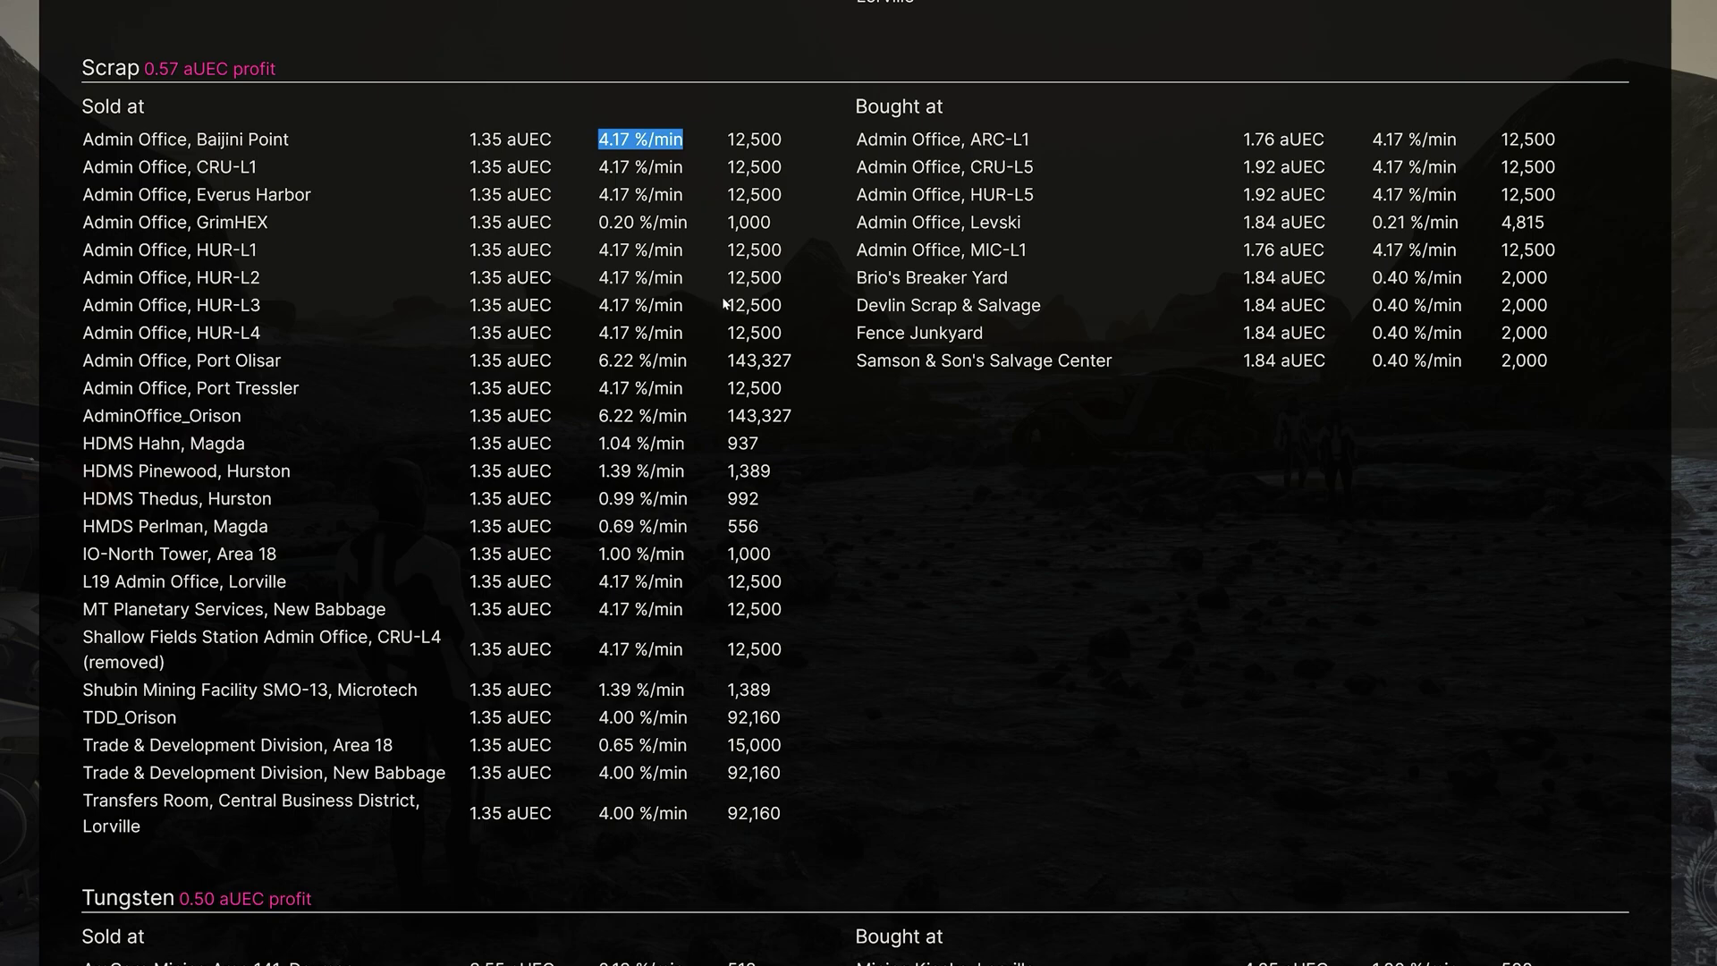
pyautogui.doubleClick(742, 360)
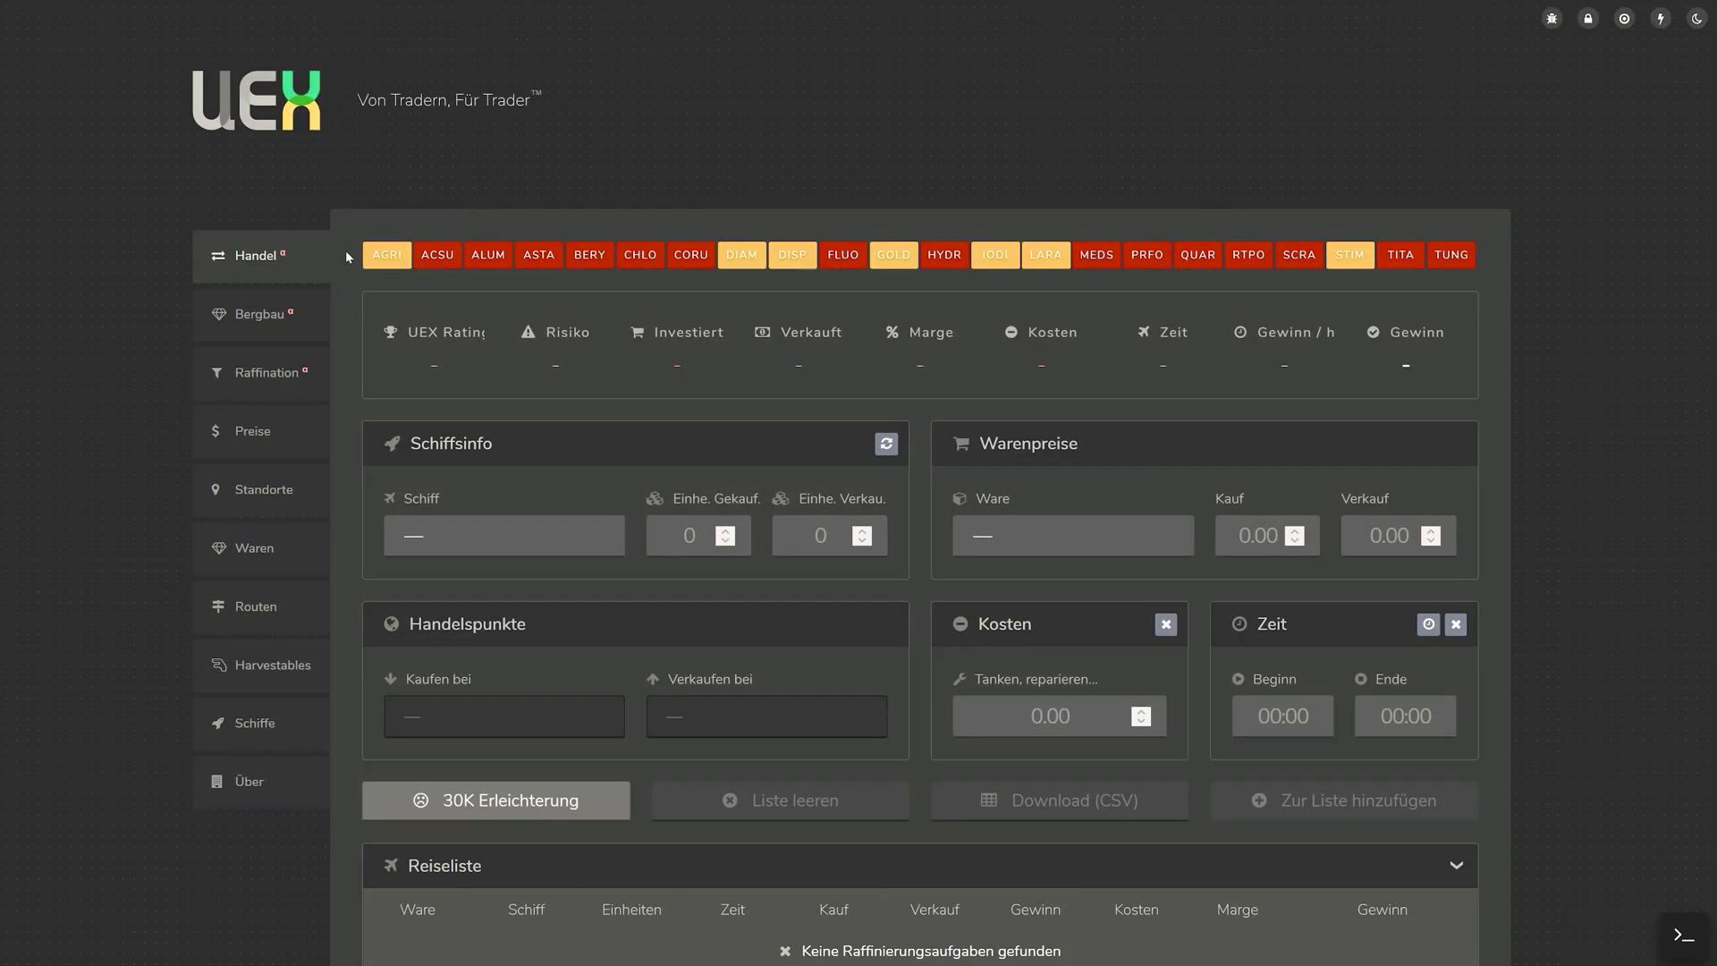
pyautogui.click(421, 534)
# Set the C2 Hercules as trading ship with Laranite and view the station price tables
pyautogui.press('c')
pyautogui.press('c')
pyautogui.press('c')
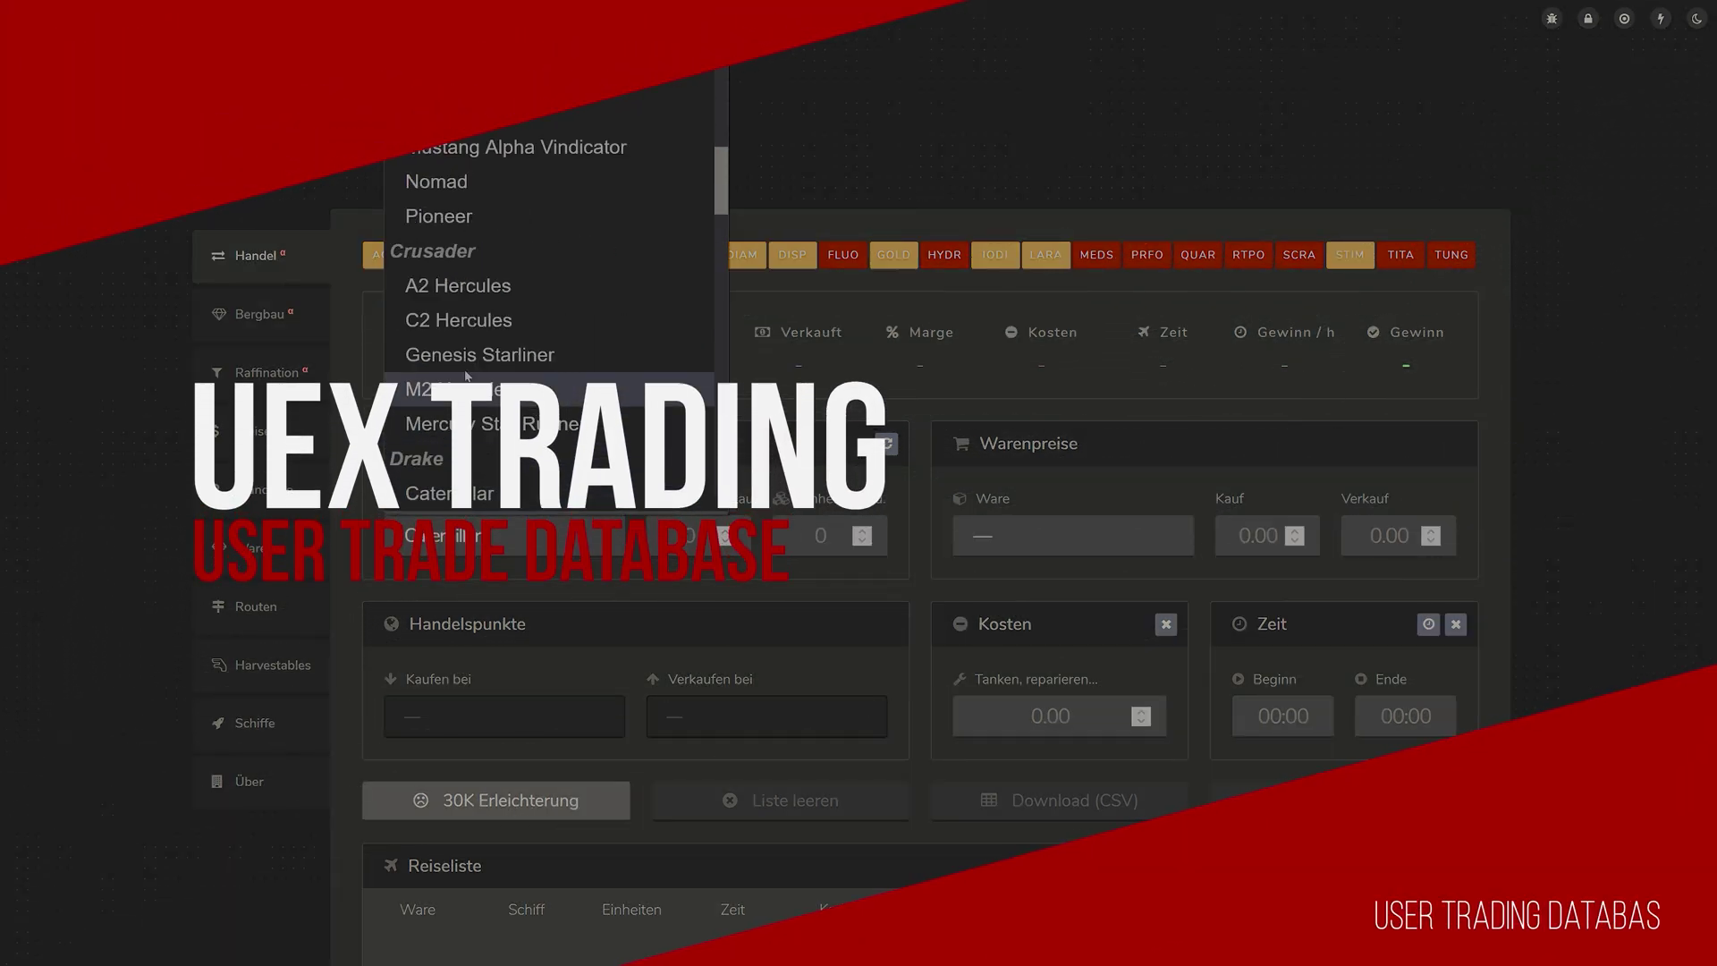
pyautogui.press('Return')
pyautogui.click(1006, 540)
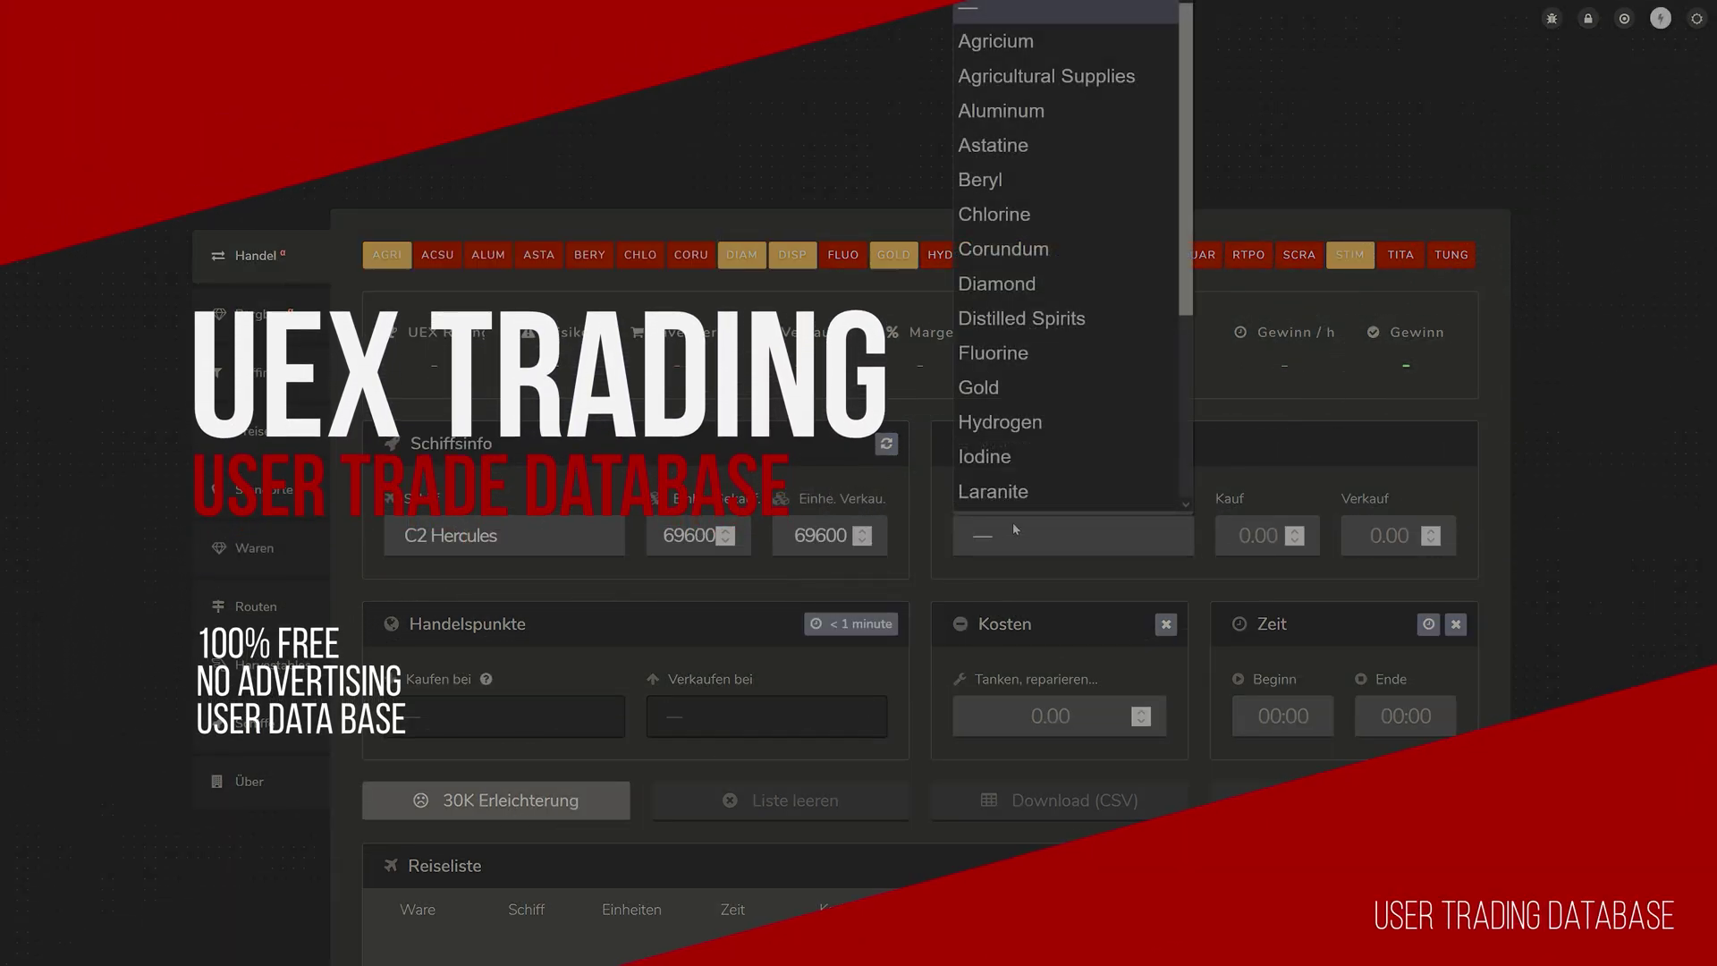
pyautogui.click(1002, 458)
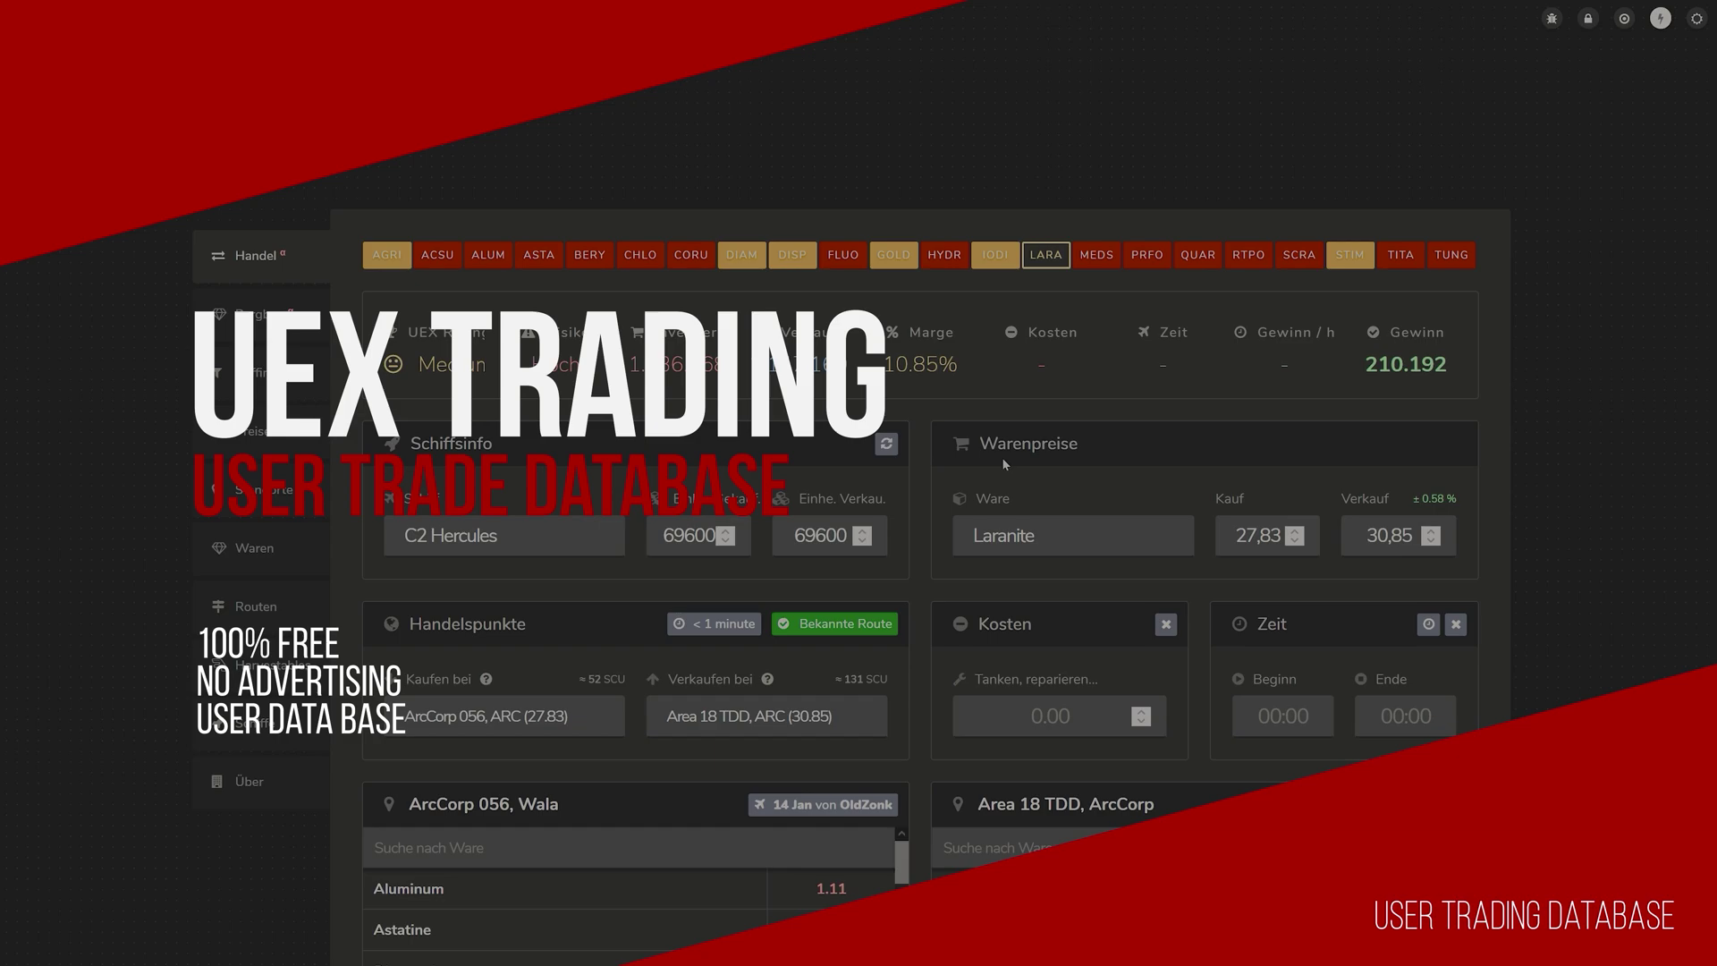
pyautogui.middleClick(915, 675)
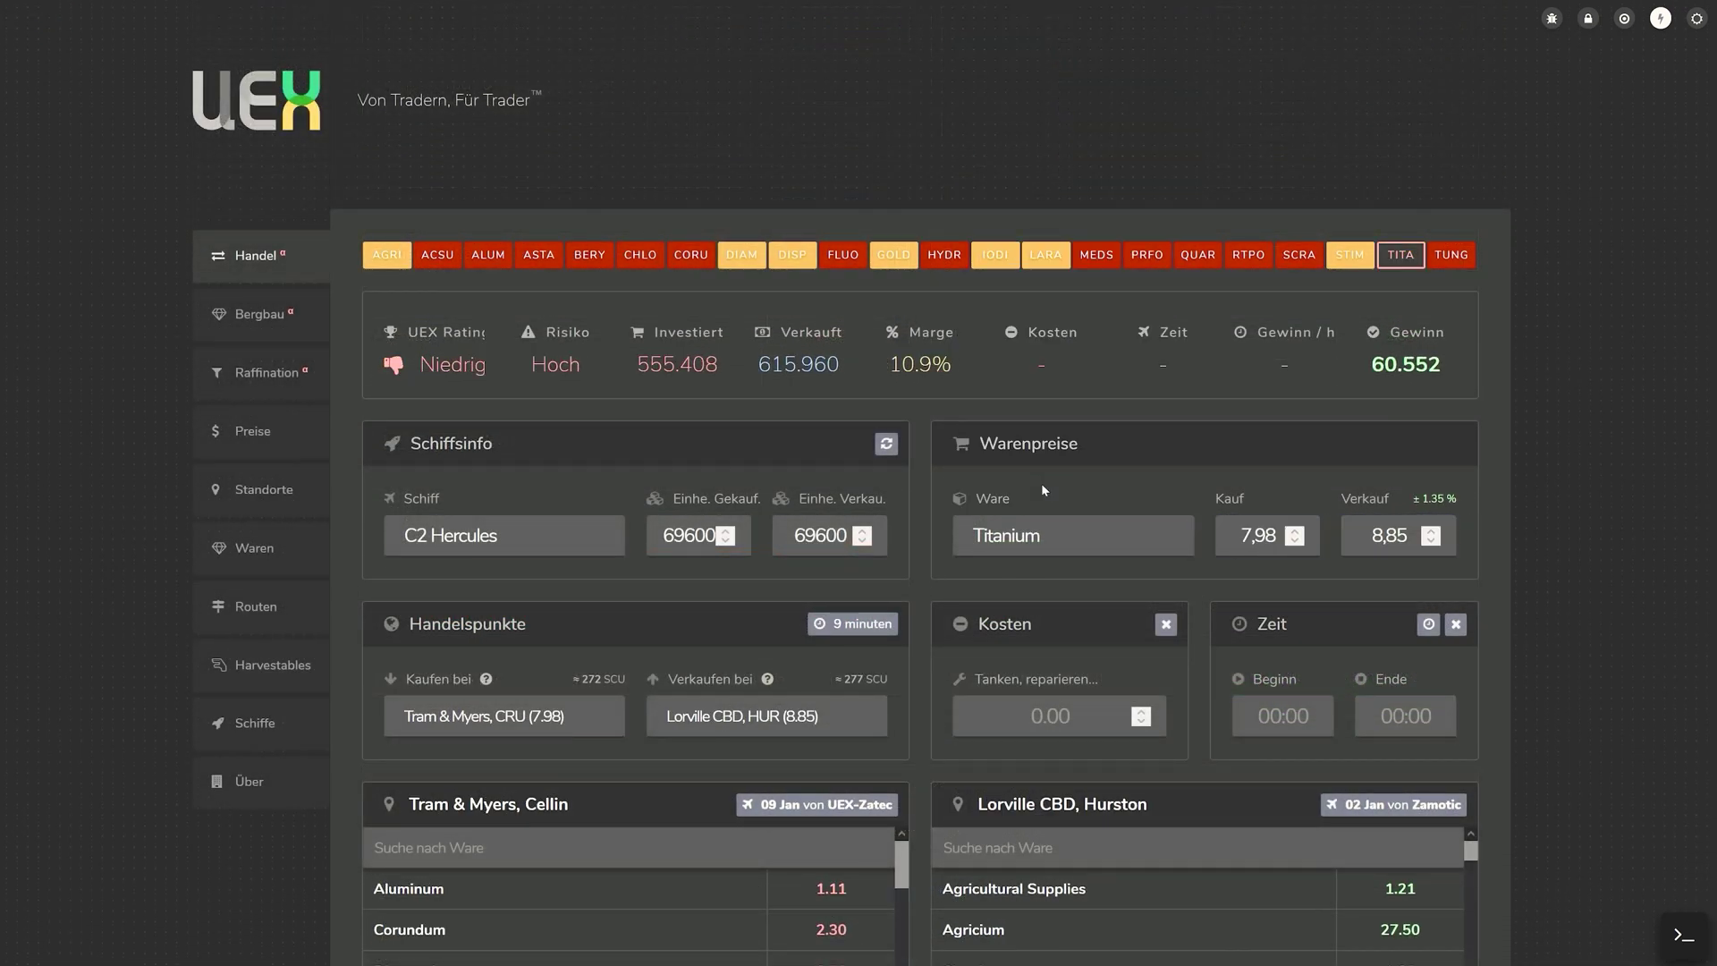
pyautogui.click(539, 723)
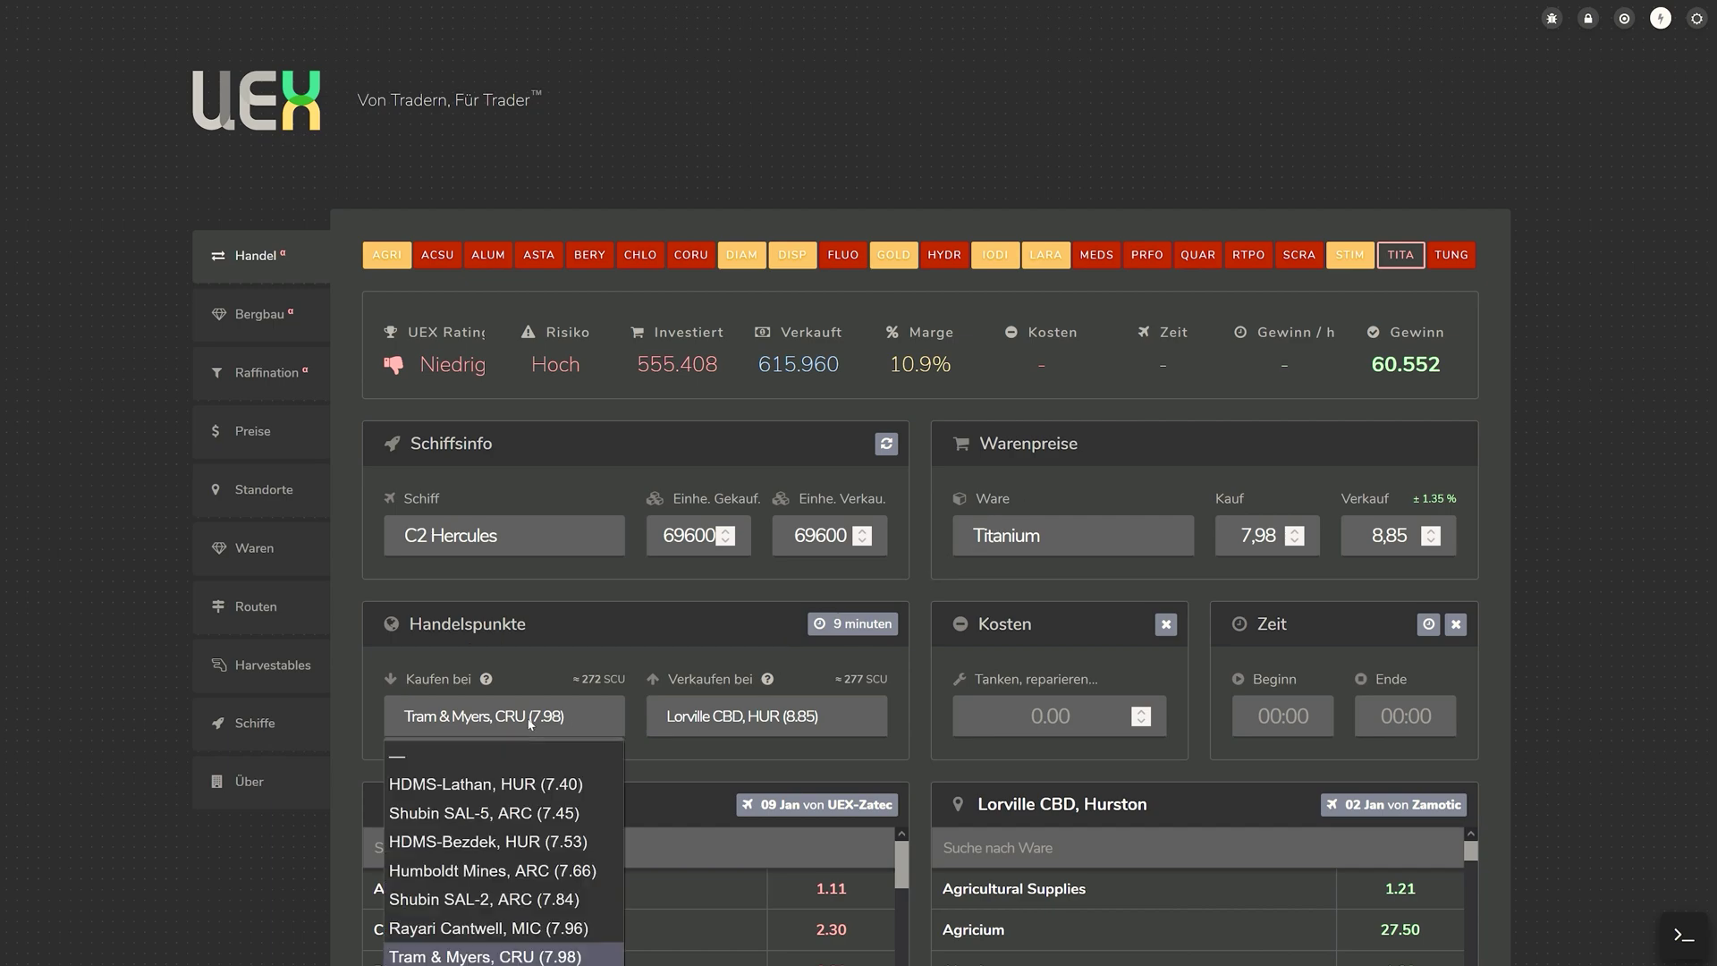
pyautogui.click(926, 669)
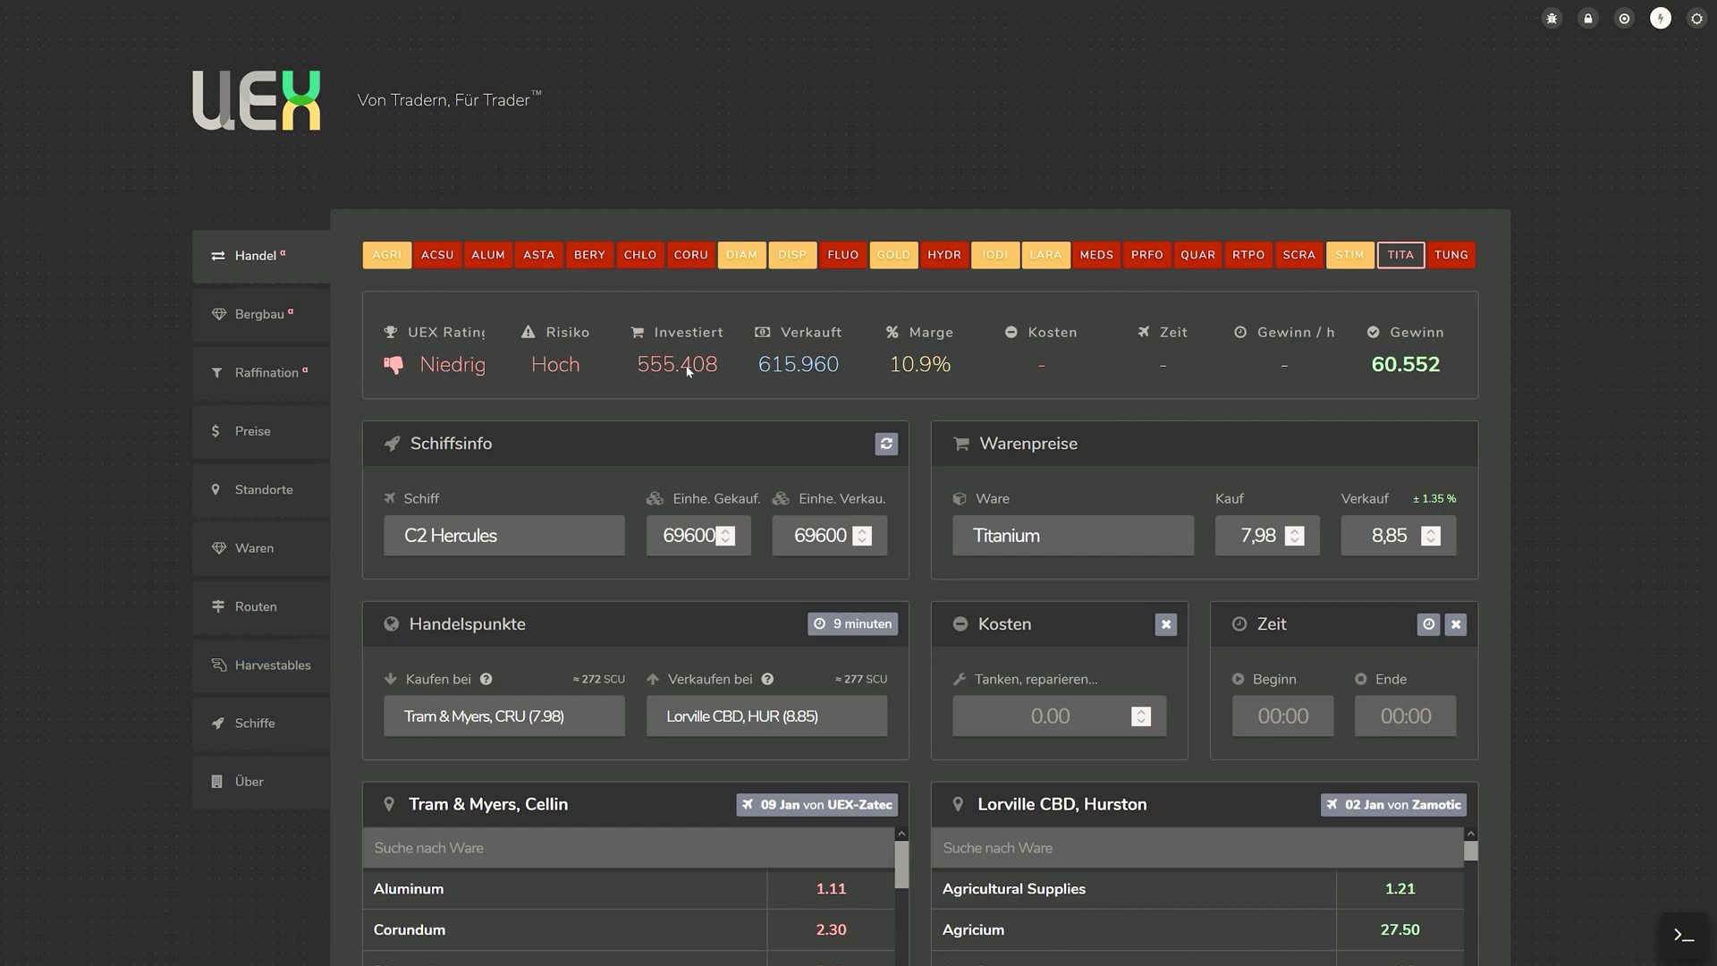
# Compare Scrap, Medical Supplies, Agricium, Diamond, Spirits, Gold, Iodine and Laranite profits, then open prices
pyautogui.click(1040, 540)
pyautogui.click(1019, 424)
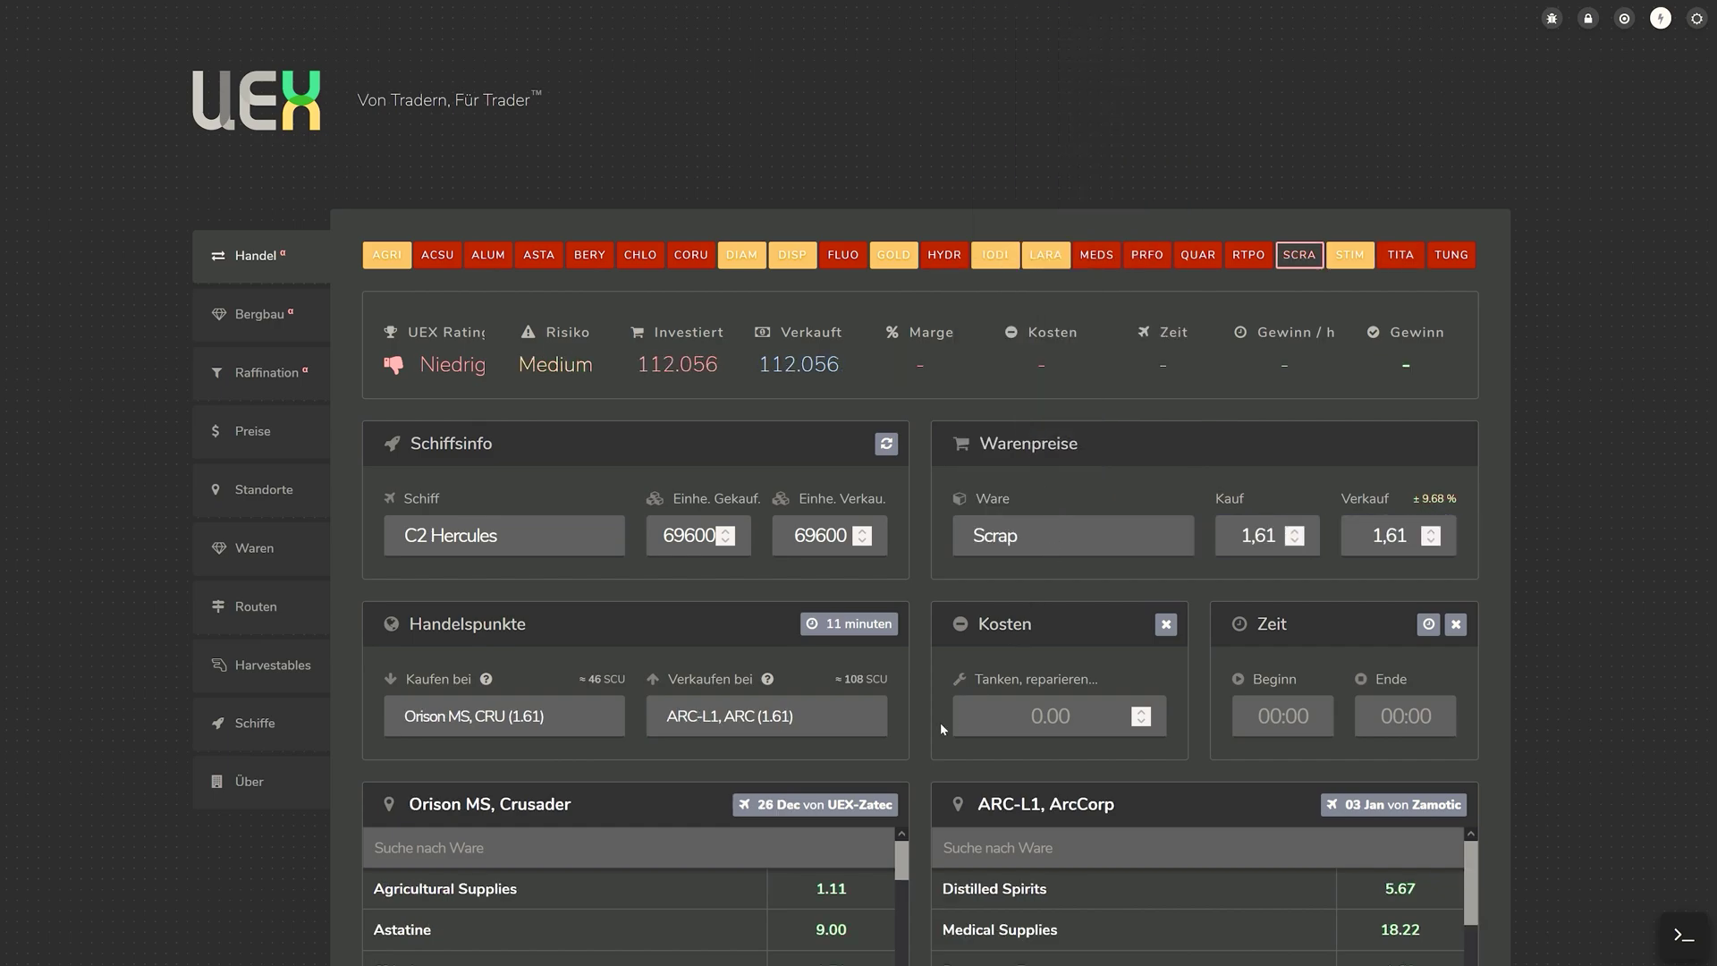
pyautogui.click(1000, 547)
pyautogui.click(1049, 346)
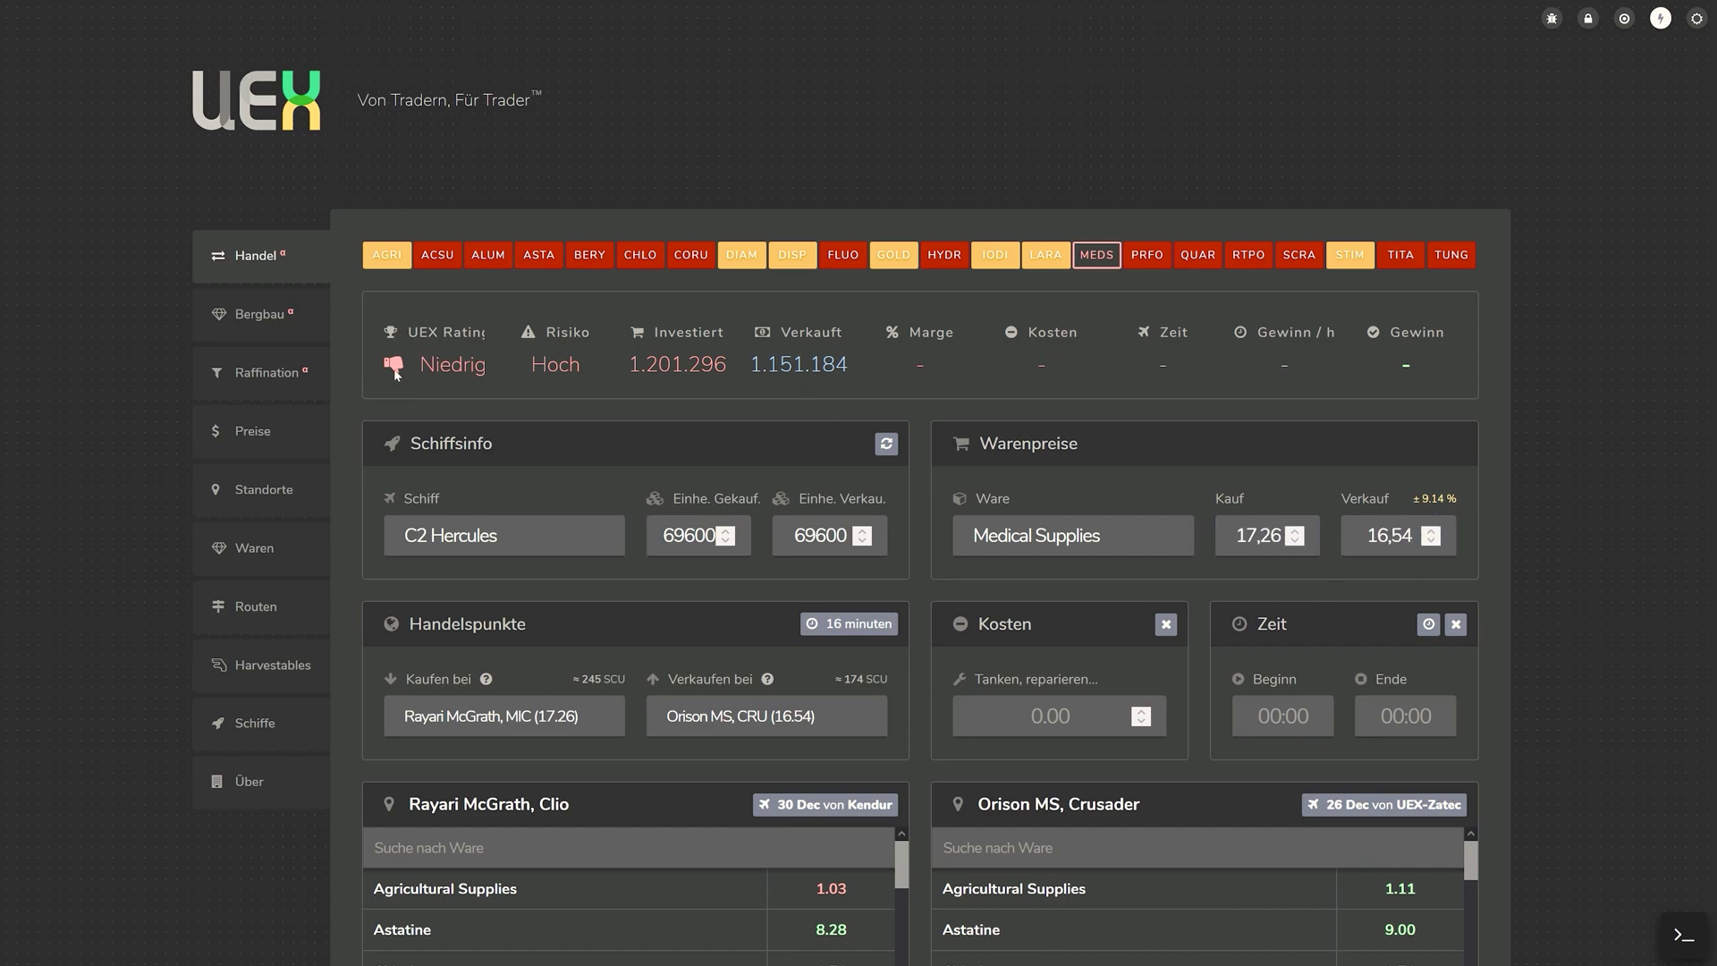
pyautogui.click(391, 257)
pyautogui.click(741, 255)
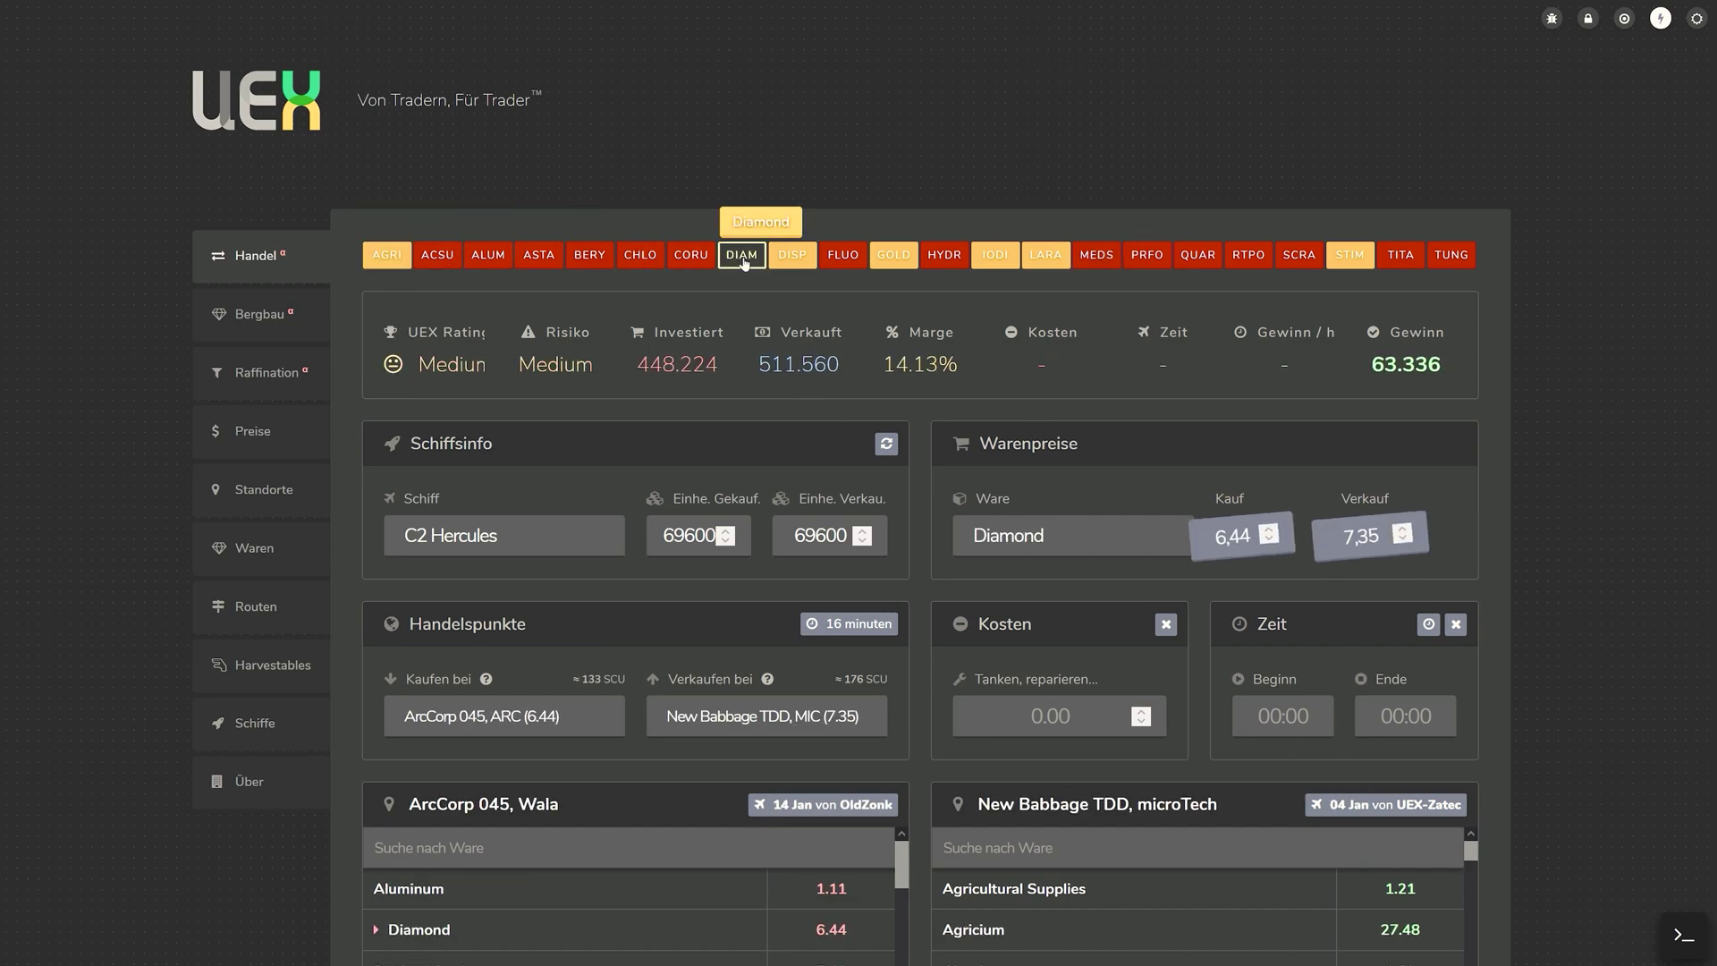
pyautogui.click(800, 259)
pyautogui.click(893, 256)
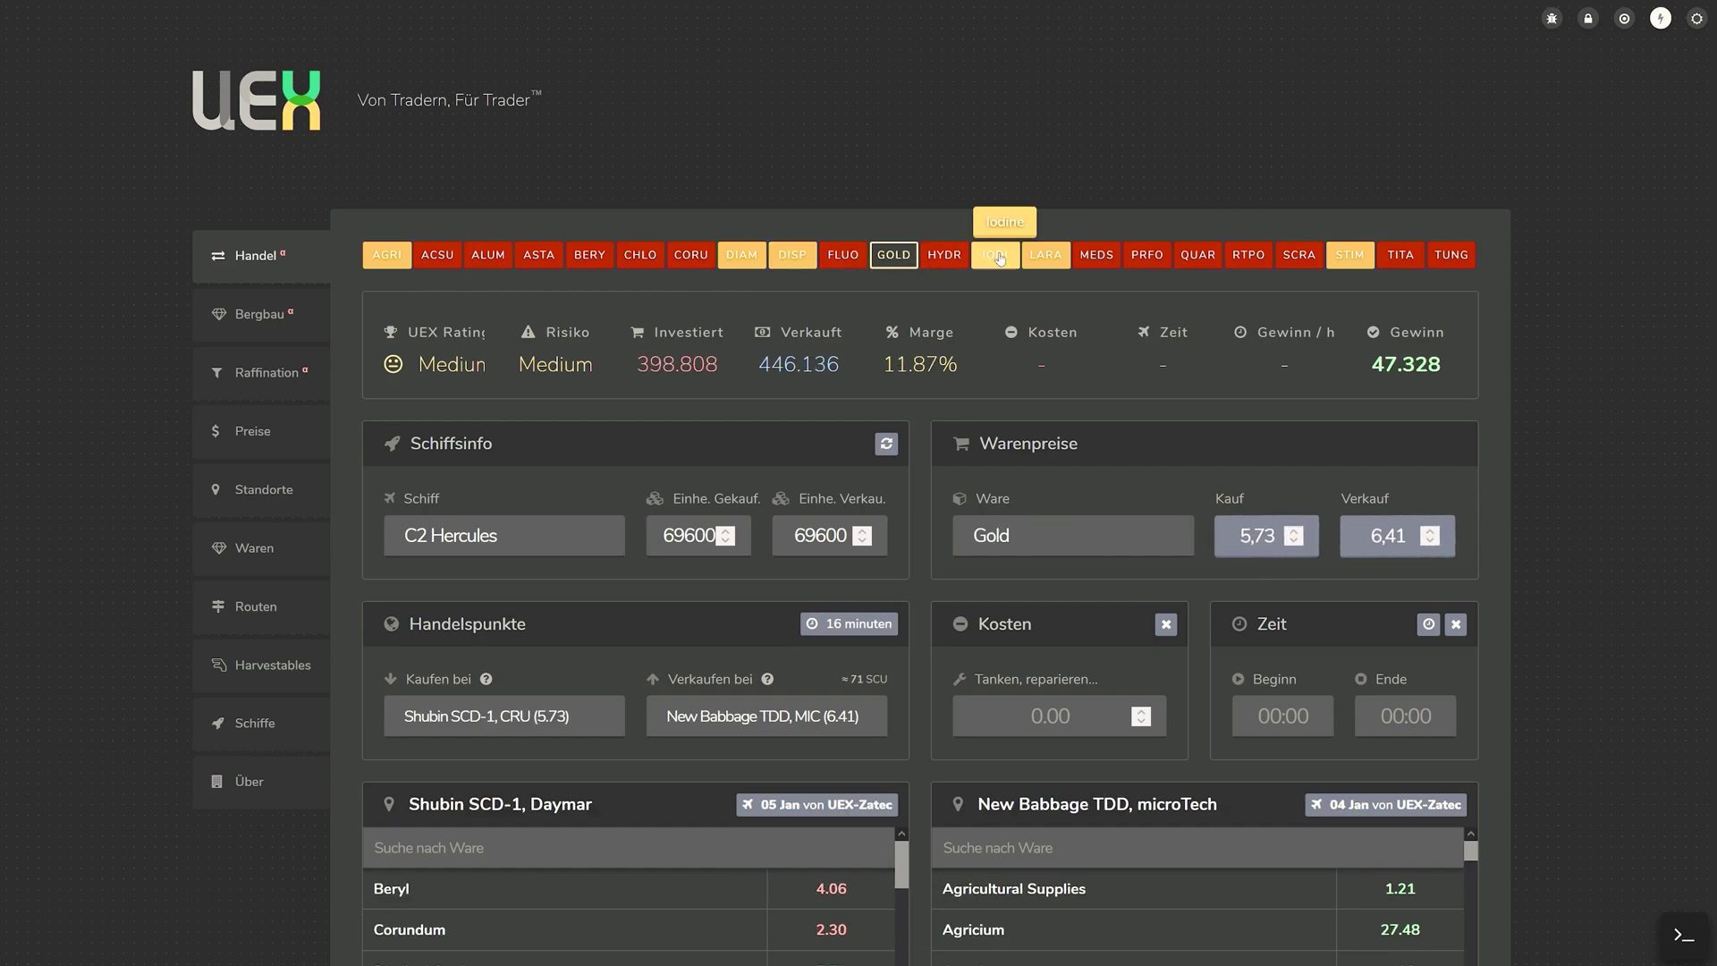
pyautogui.click(1000, 257)
pyautogui.click(1044, 256)
pyautogui.click(253, 430)
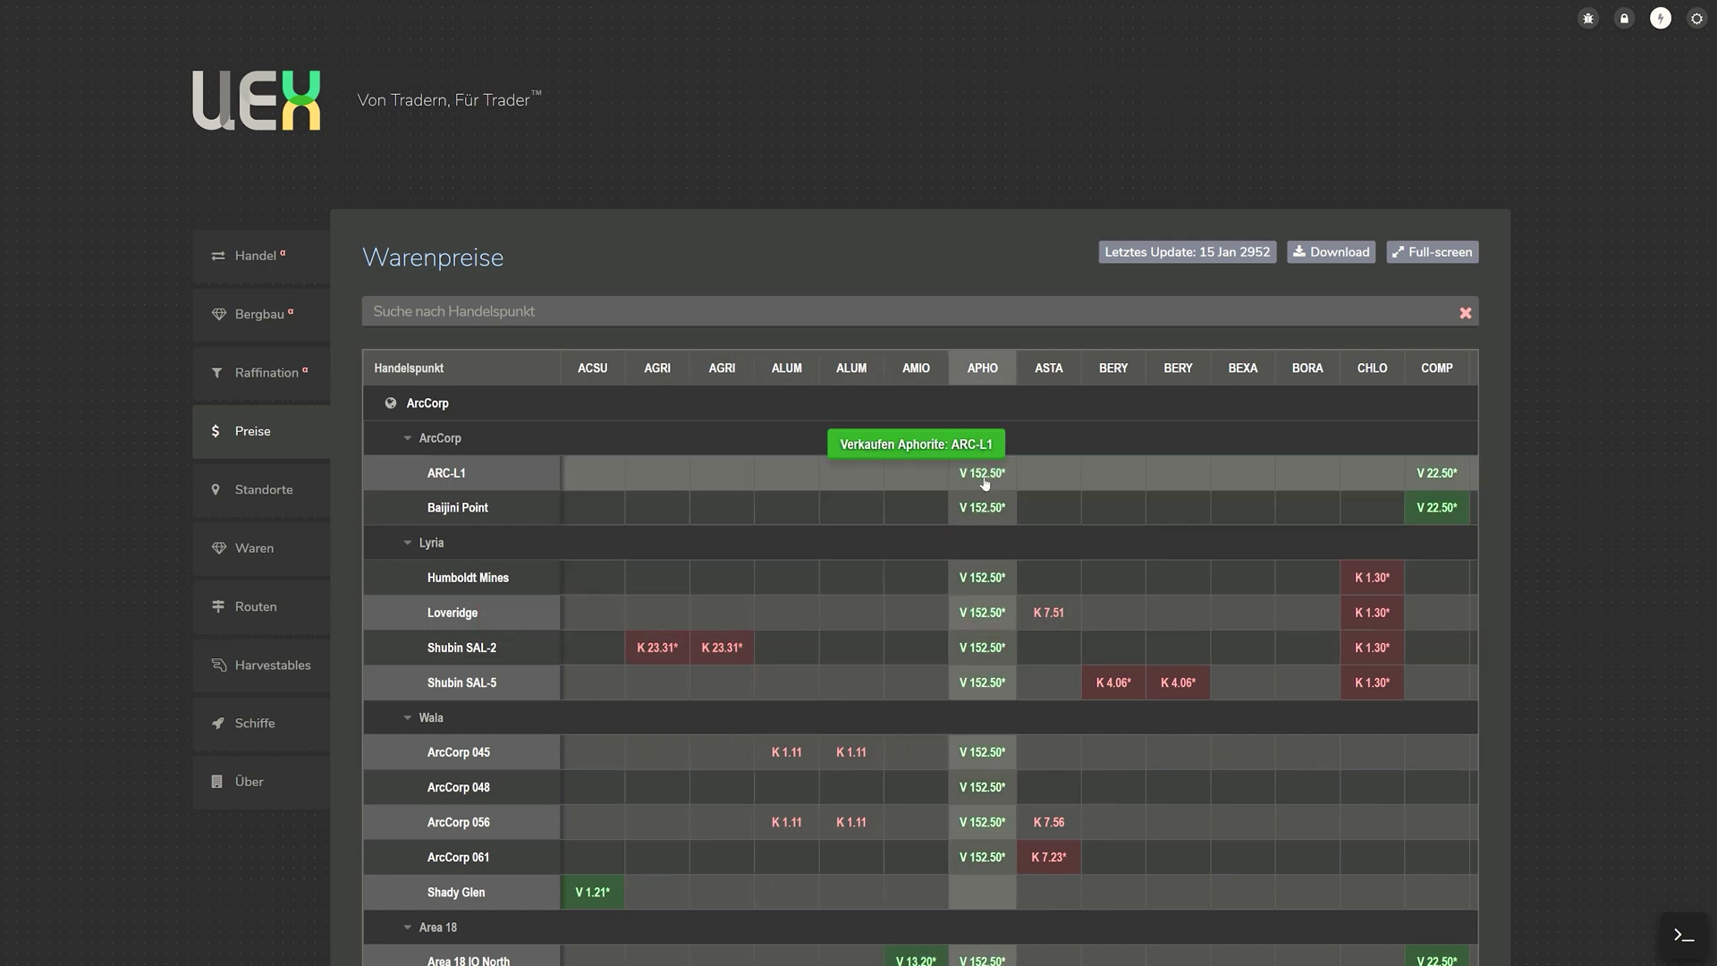
# Show Quantanium in the mining calculator to see where it is found and sold
pyautogui.click(259, 313)
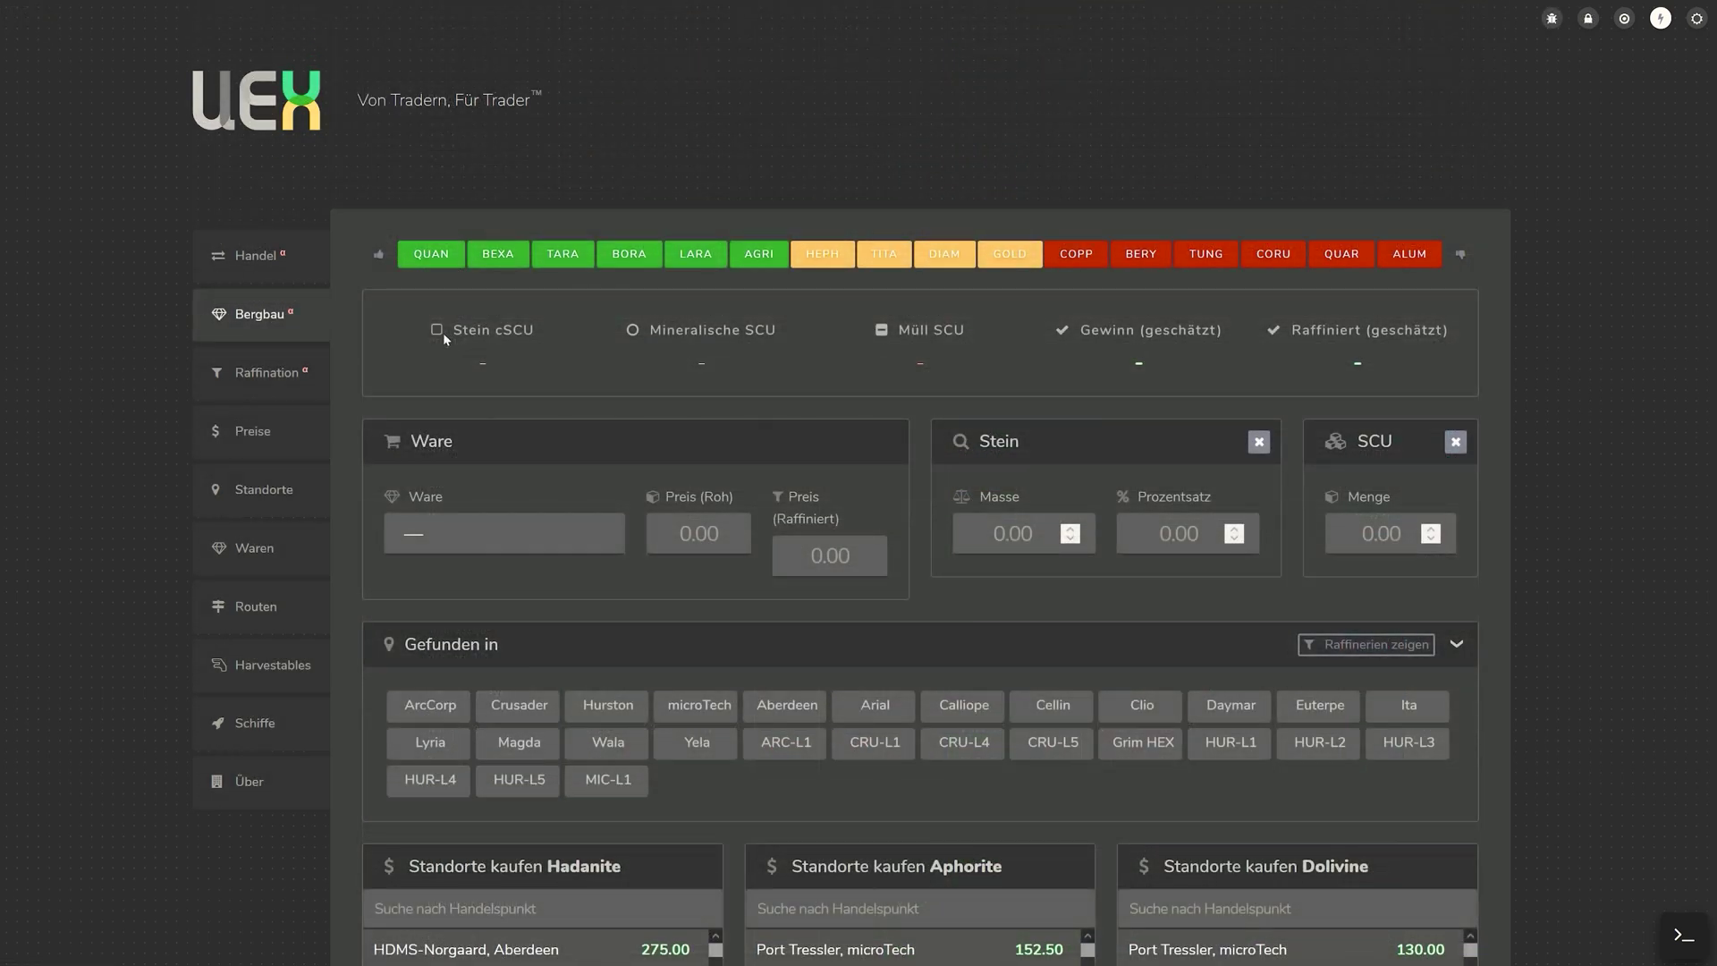
pyautogui.click(461, 262)
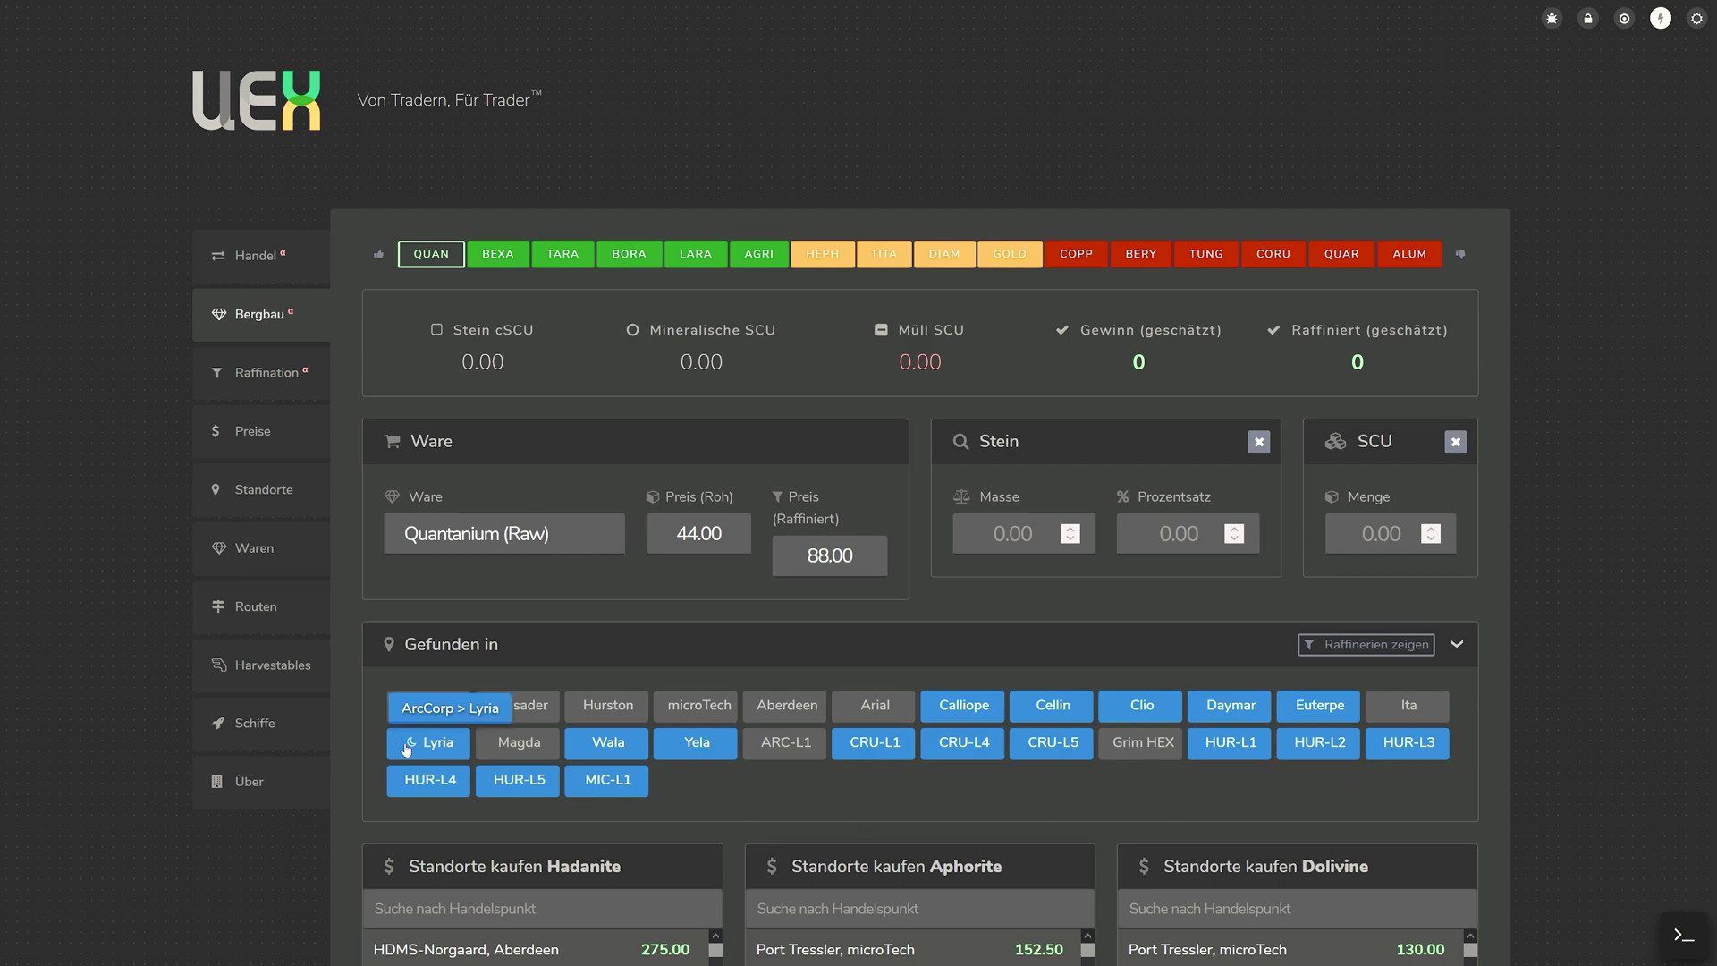
pyautogui.middleClick(1511, 574)
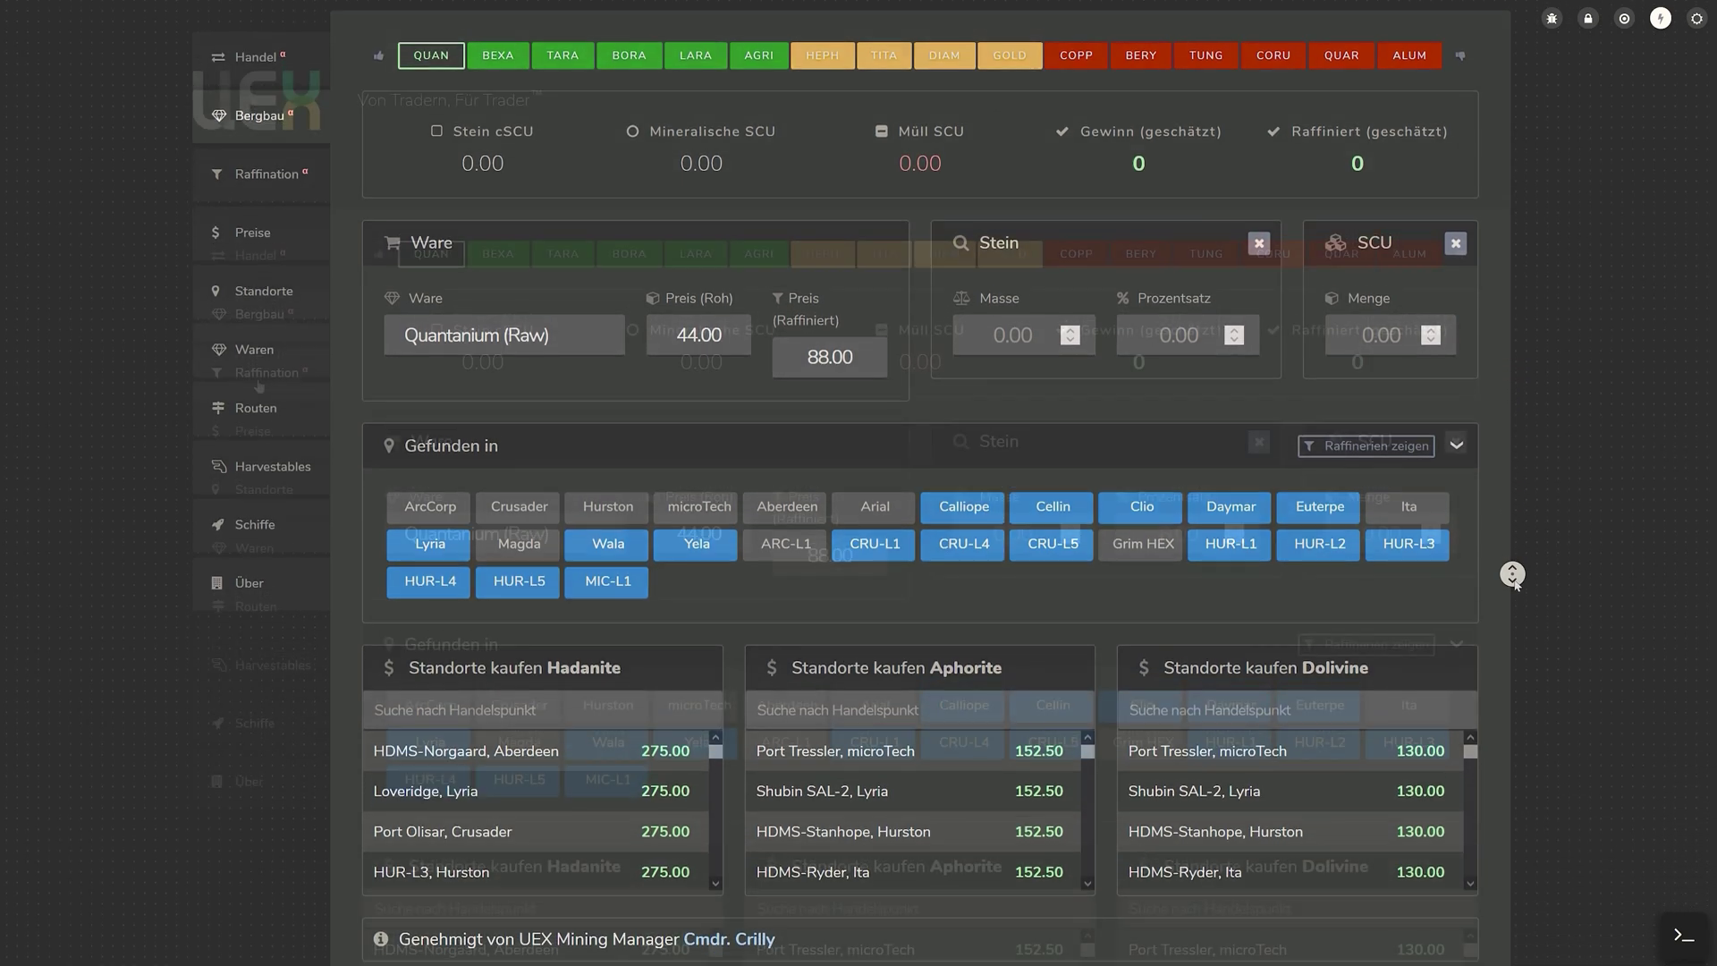
pyautogui.click(260, 380)
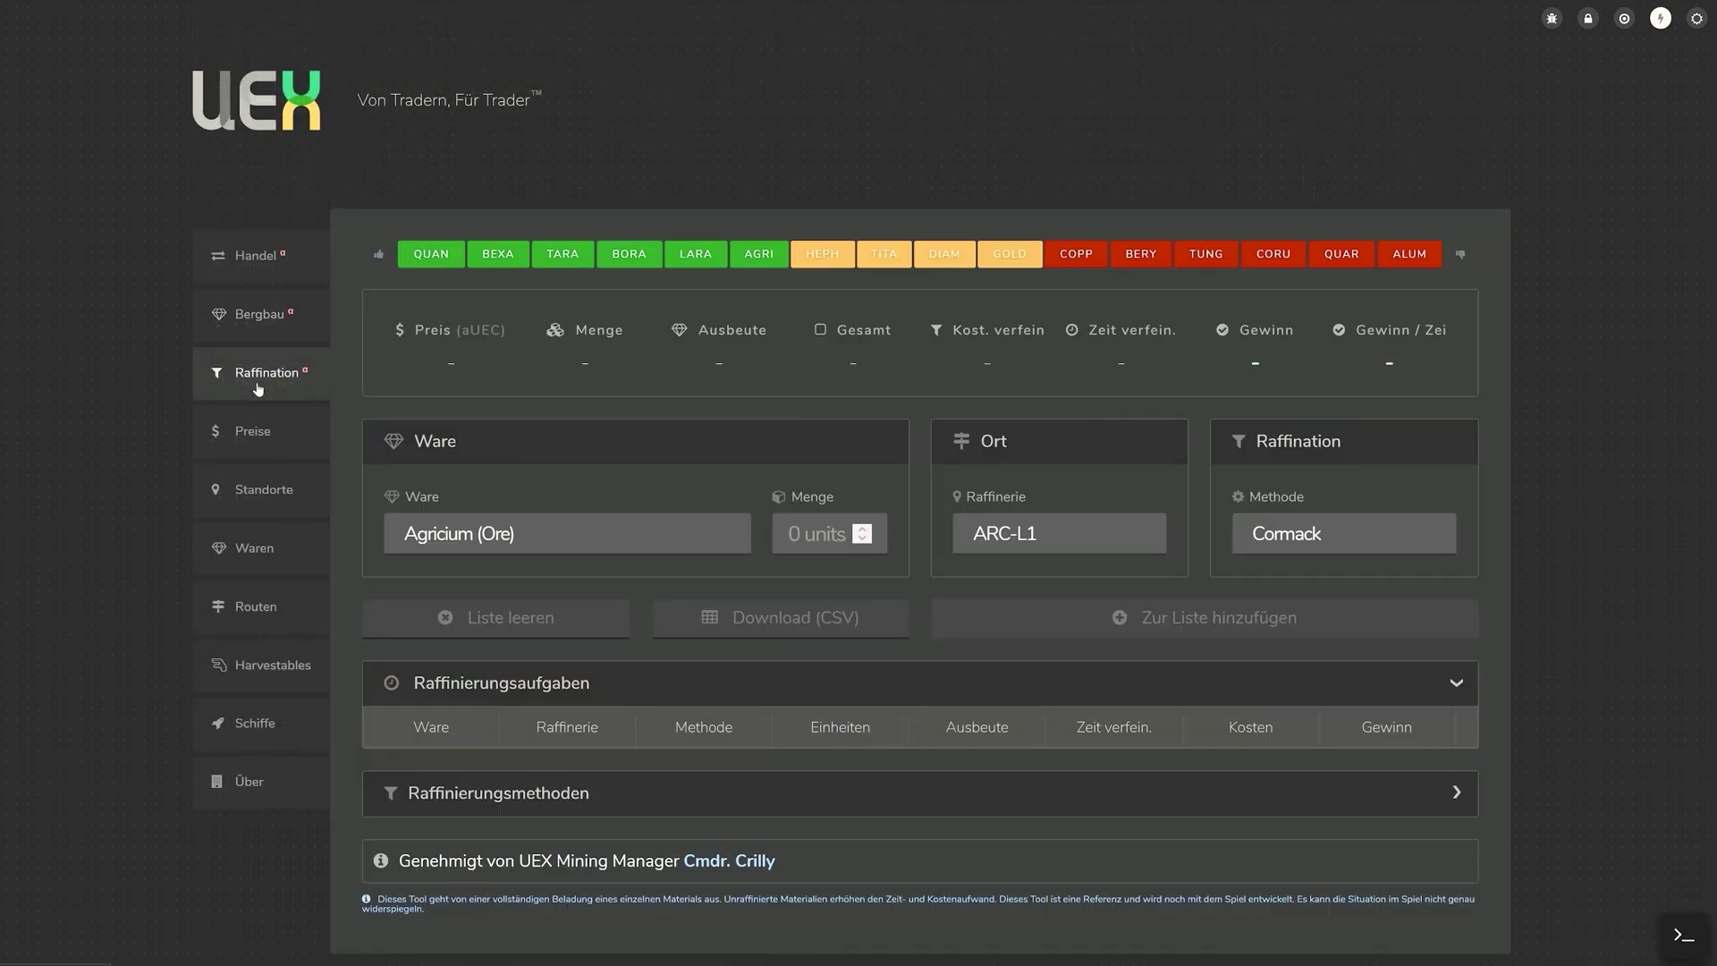
# Set the refining material to Quantanium (Raw) with a quantity of 3200
pyautogui.click(597, 545)
pyautogui.press('q')
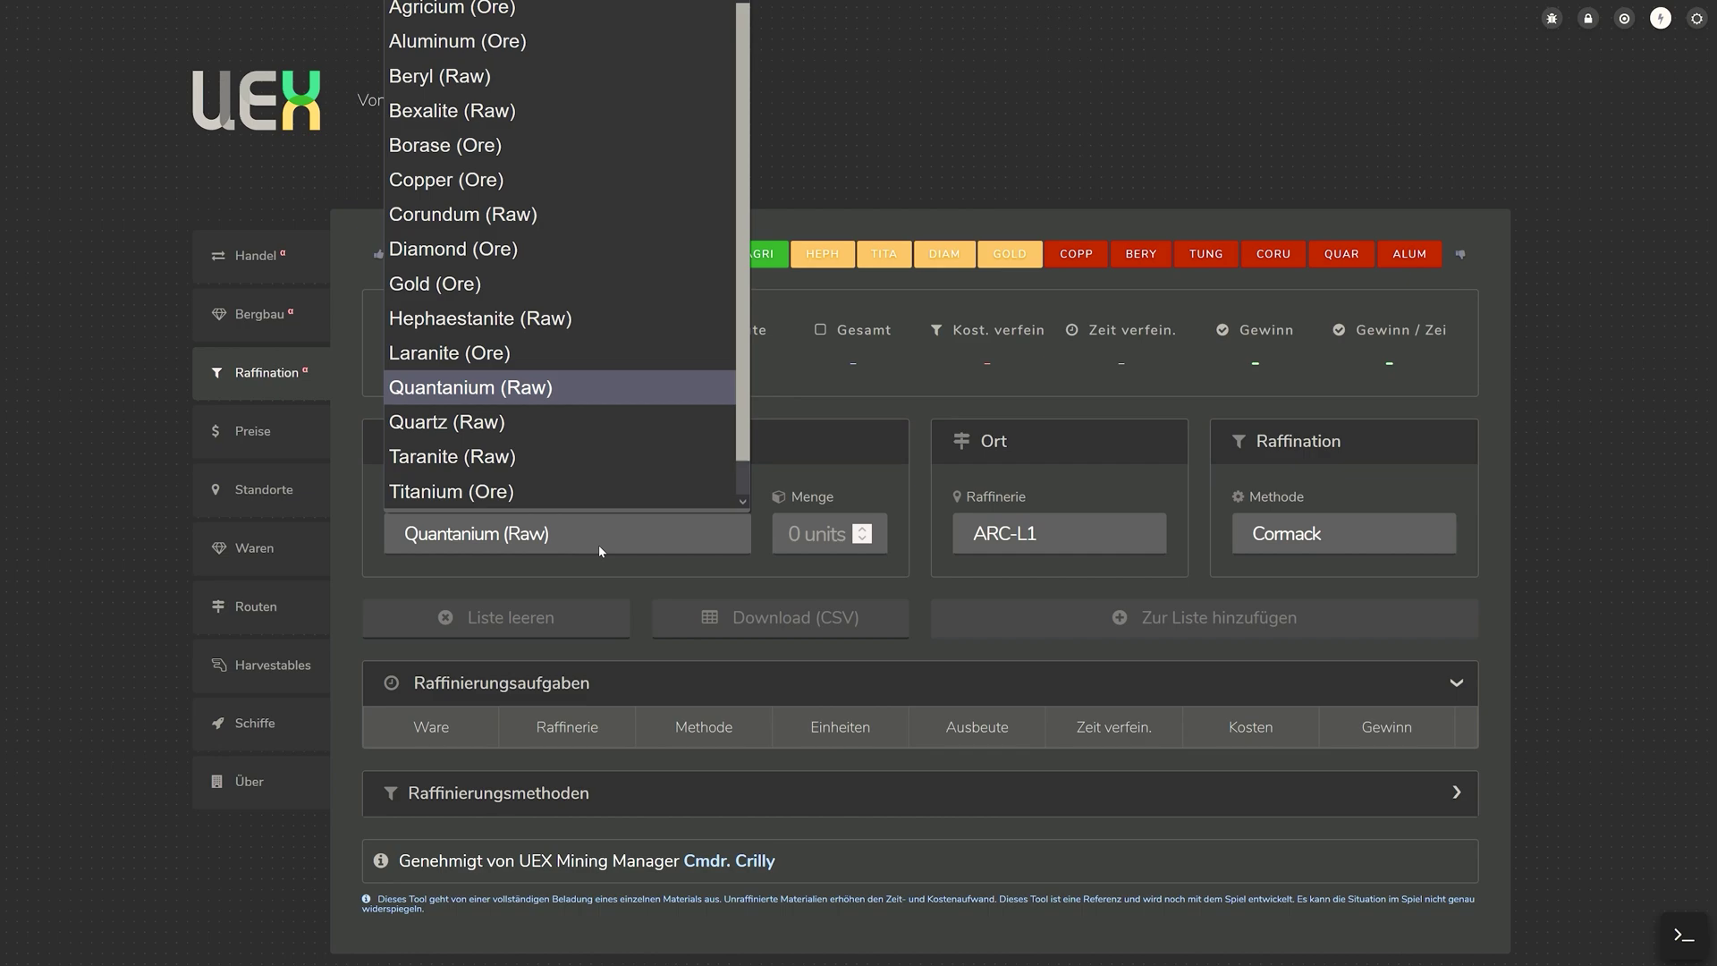
pyautogui.click(551, 396)
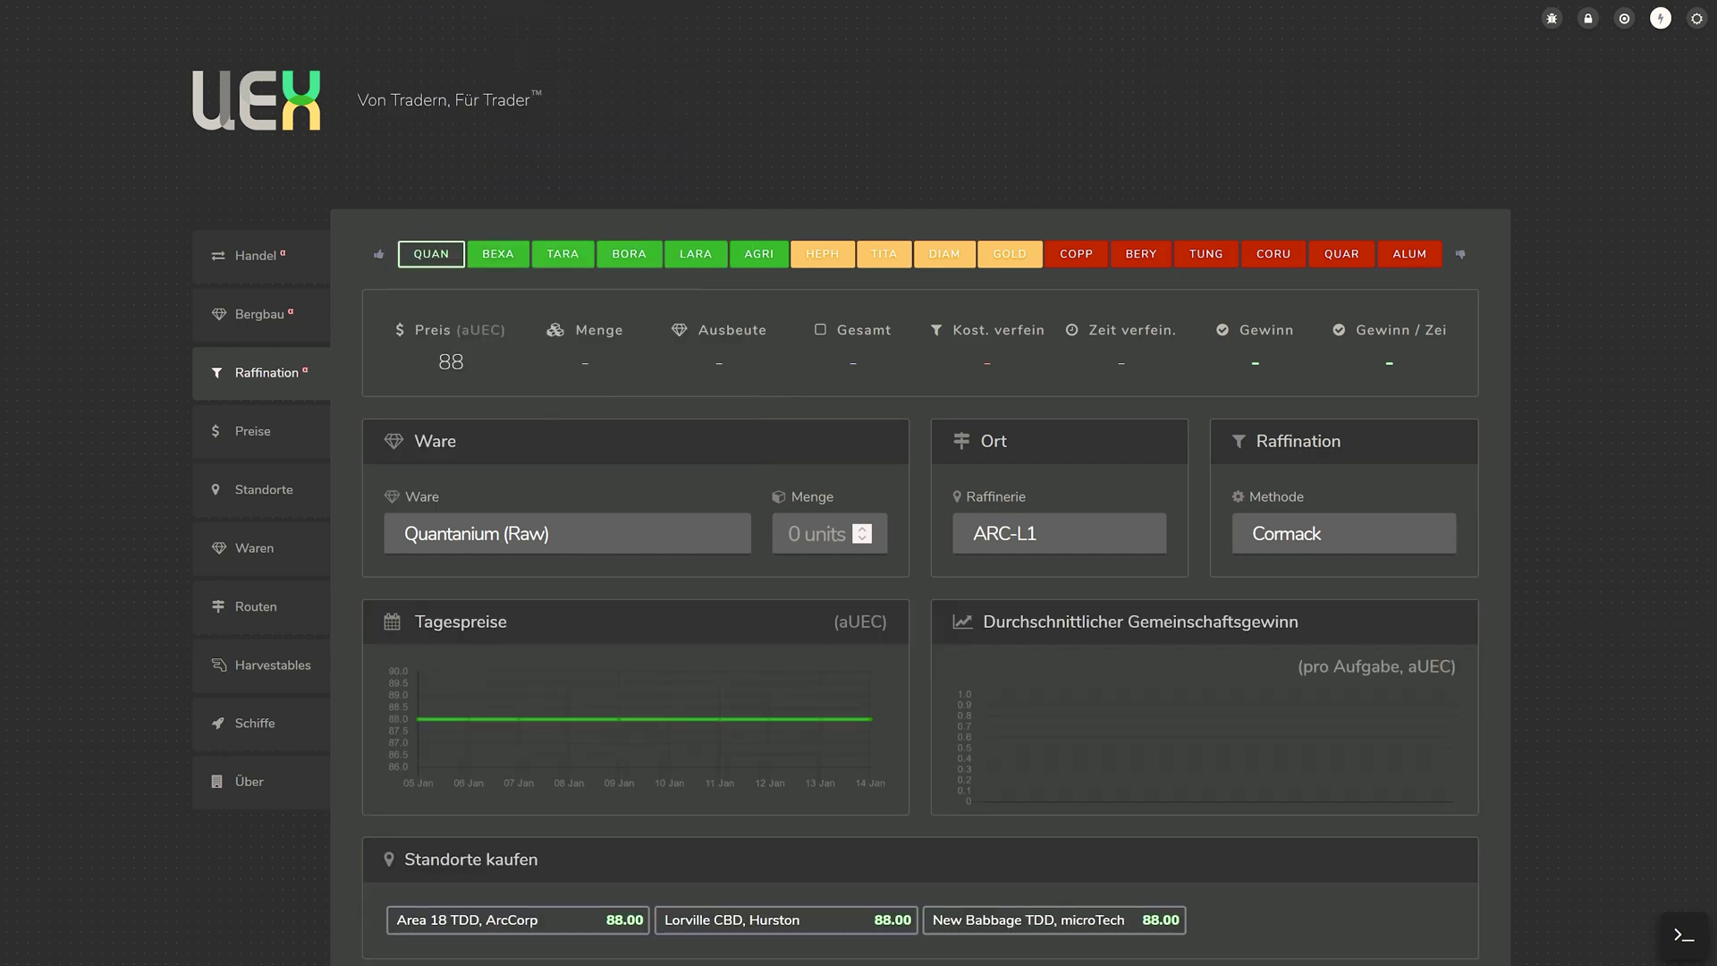
pyautogui.write('32')
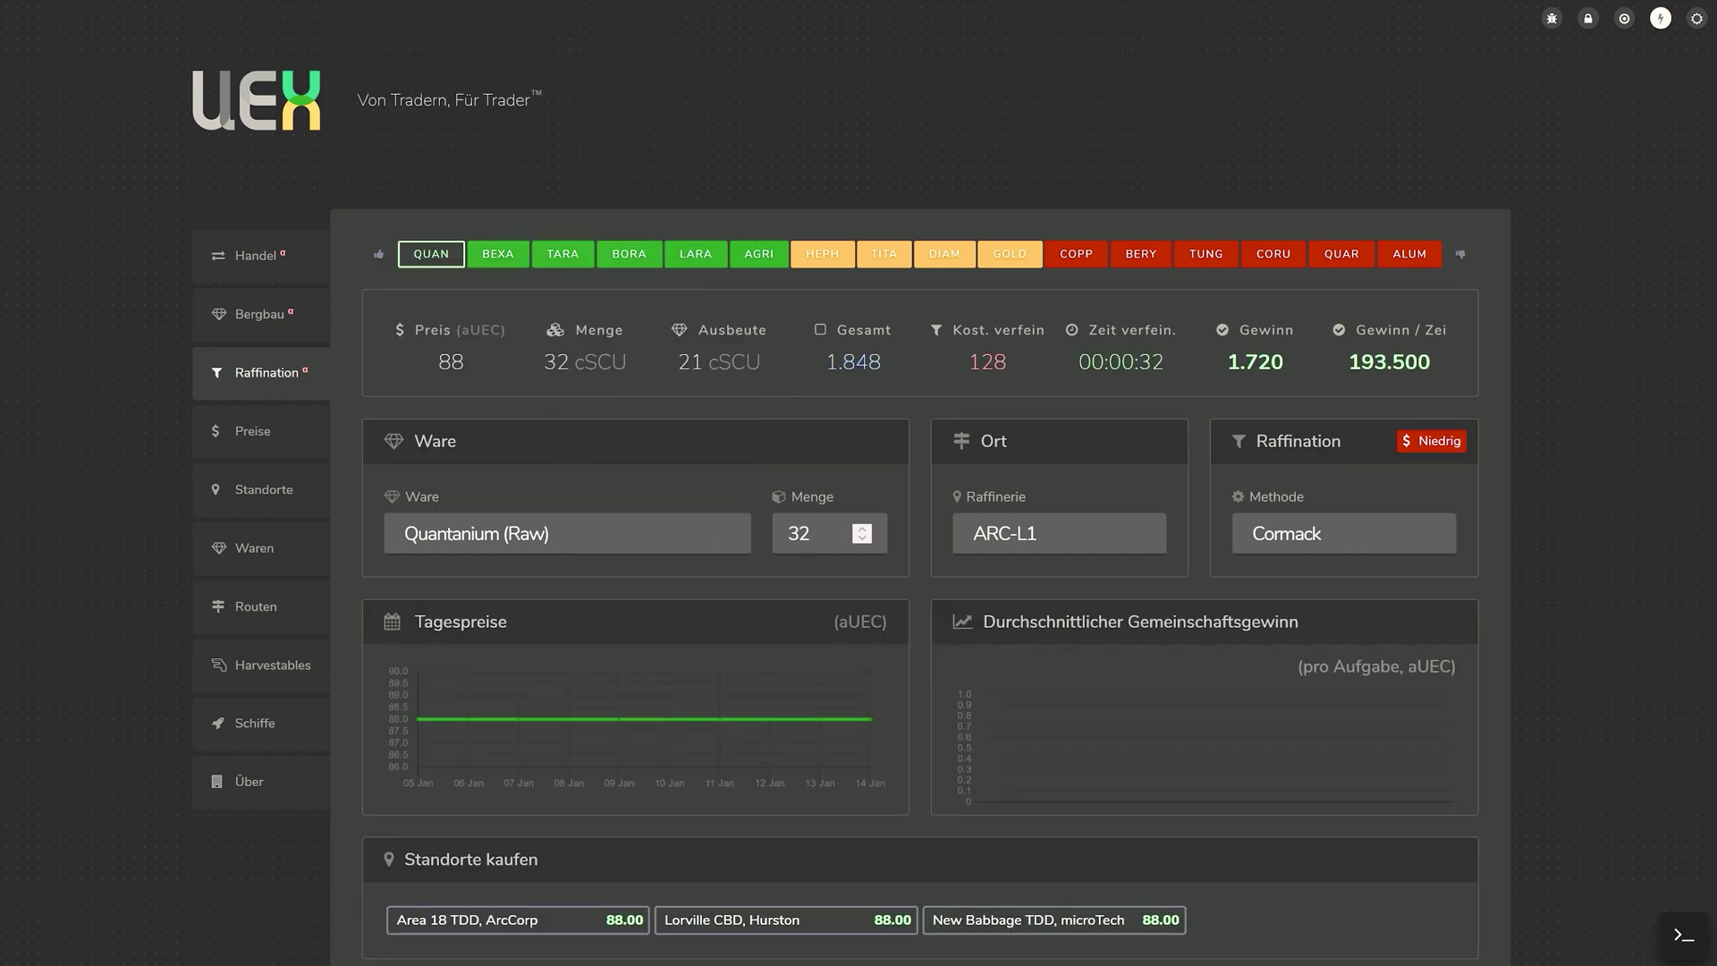
pyautogui.write('00')
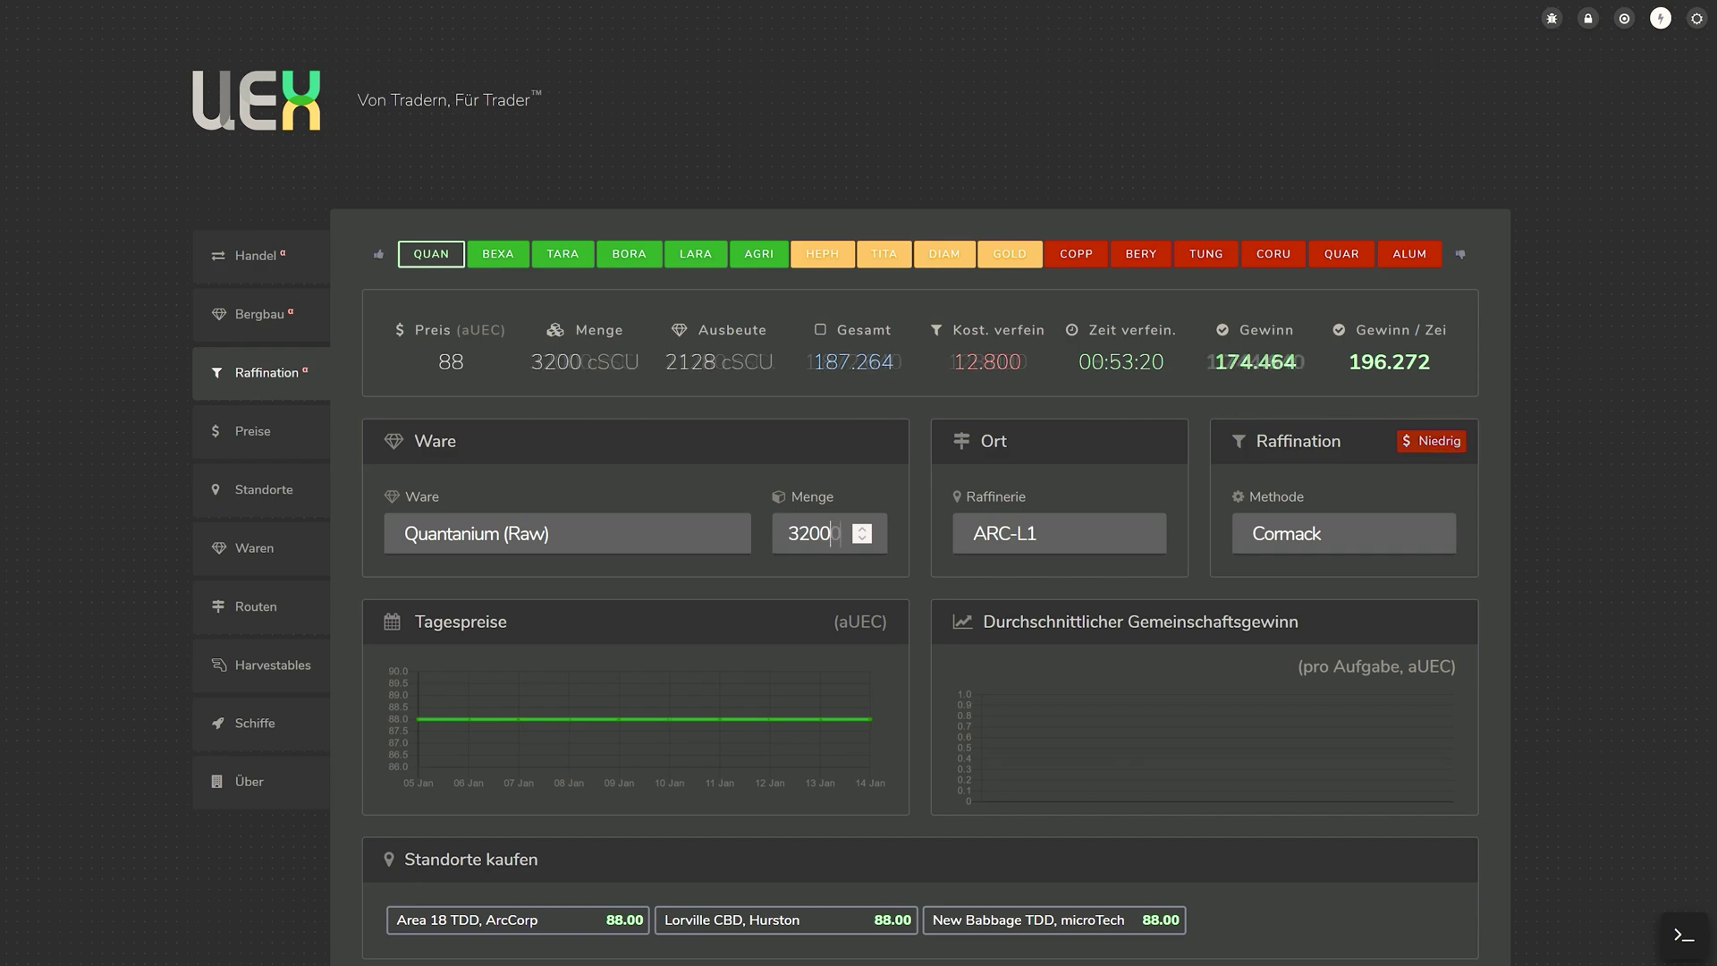
# Compare the CRU-L1, HUR-L1, HUR-L2, ARC-L1 and MIC-L1 refineries, settling on CRU-L1
pyautogui.click(1037, 534)
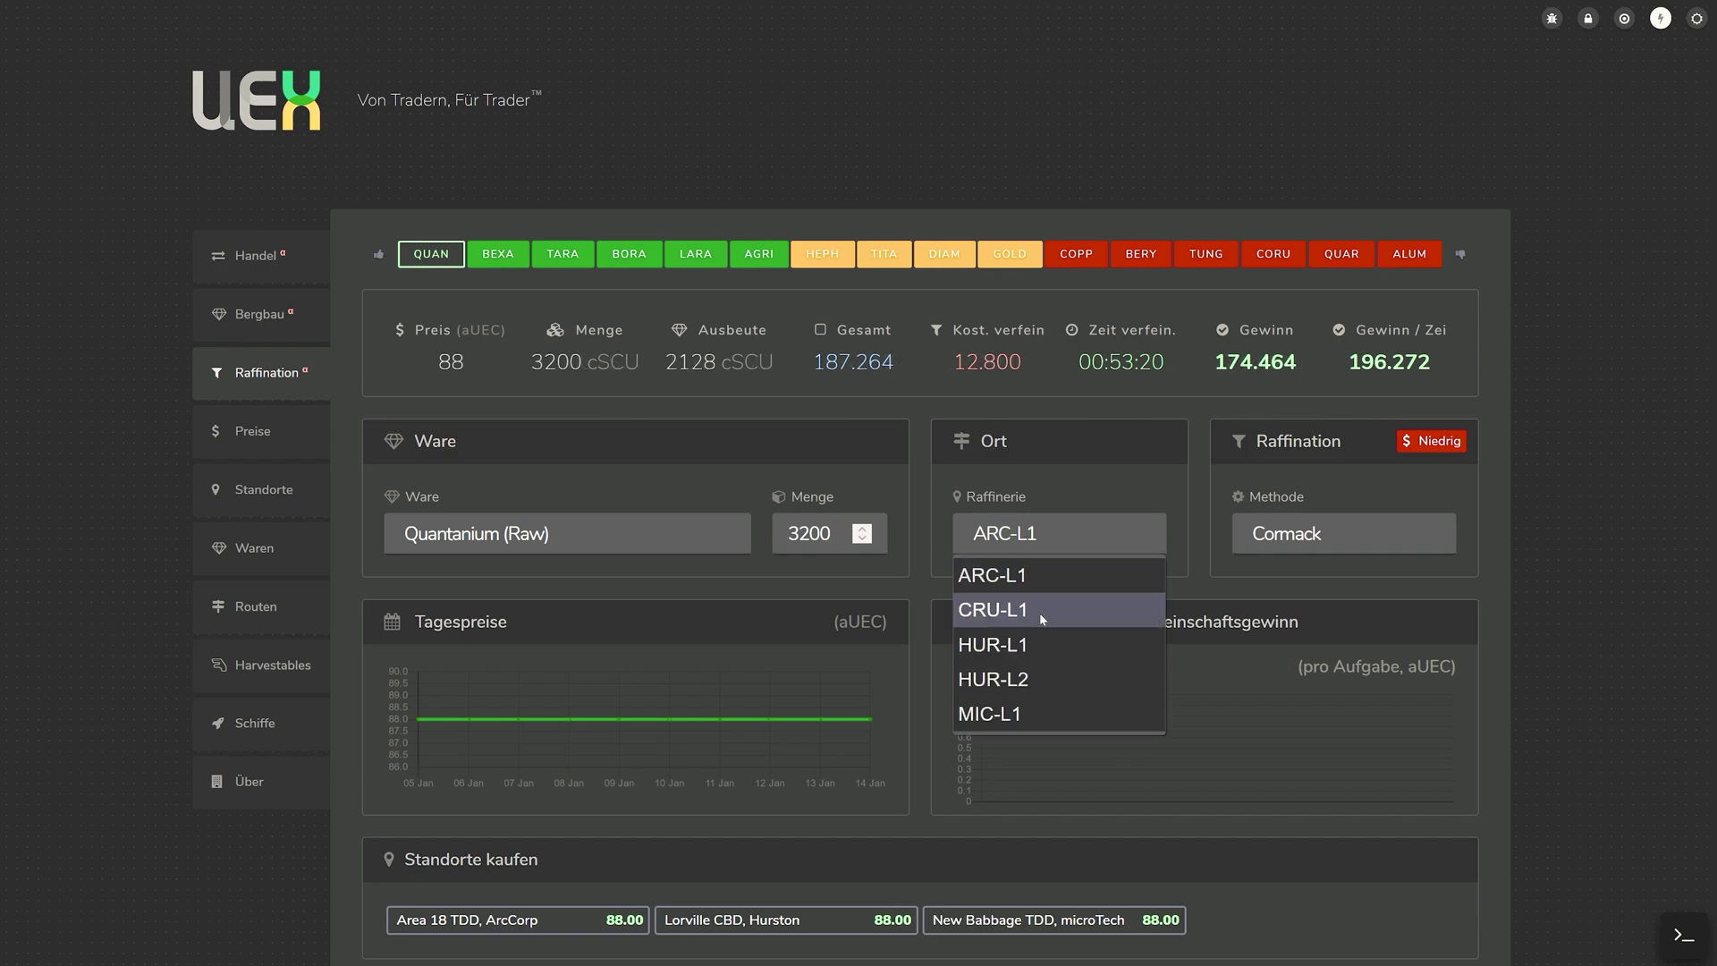
pyautogui.click(1039, 611)
pyautogui.click(1028, 535)
pyautogui.click(1045, 645)
pyautogui.click(1038, 534)
pyautogui.click(1040, 680)
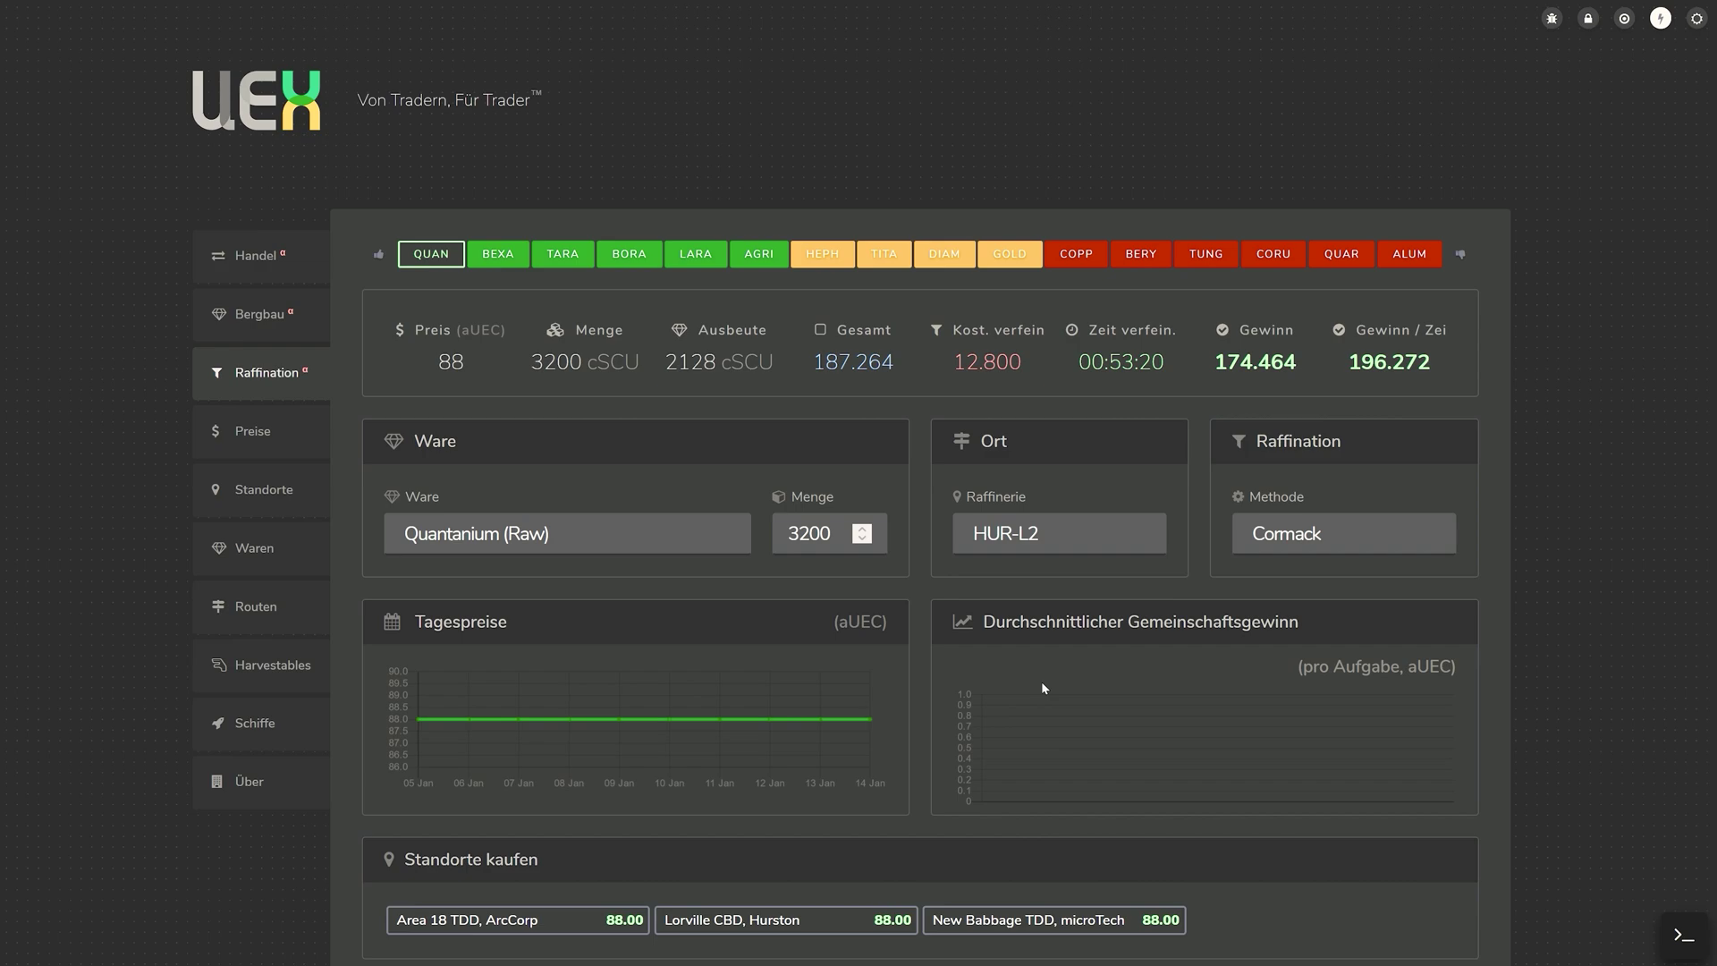
pyautogui.click(1038, 534)
pyautogui.click(1038, 574)
pyautogui.click(1038, 534)
pyautogui.click(1037, 713)
pyautogui.click(1038, 534)
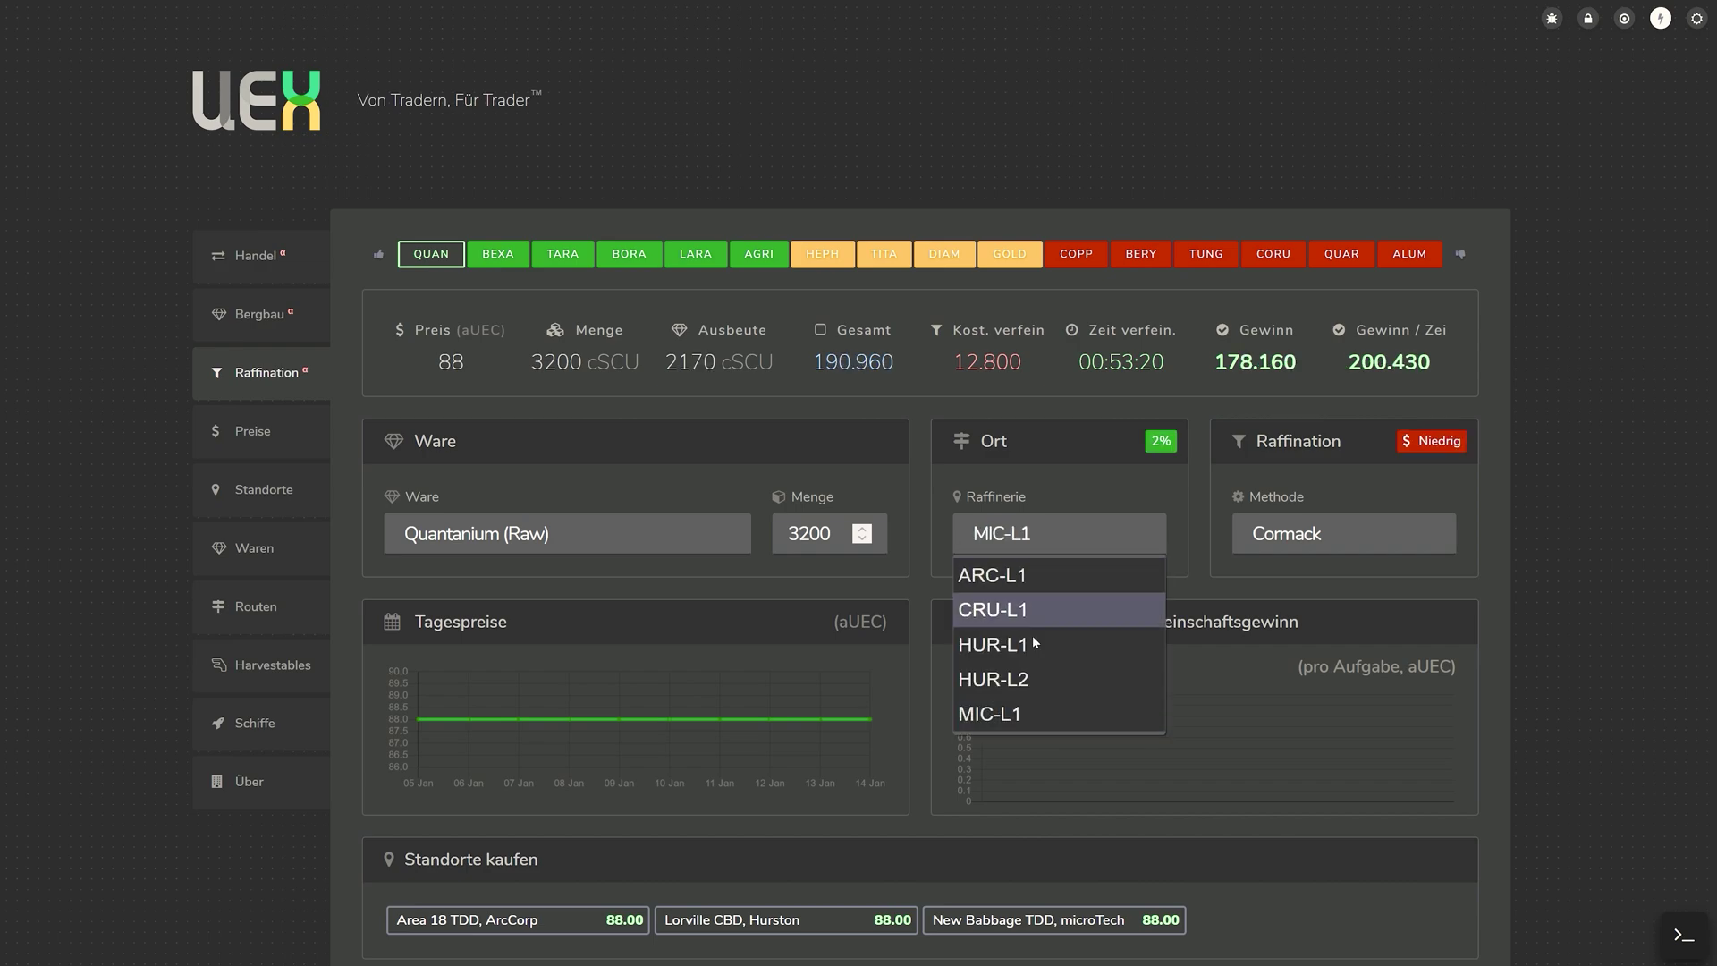
pyautogui.click(1037, 645)
pyautogui.click(1035, 534)
pyautogui.click(1030, 623)
# Choose Dinyx Solventation as the refining method and open the New Babbage TDD location page
pyautogui.click(1379, 536)
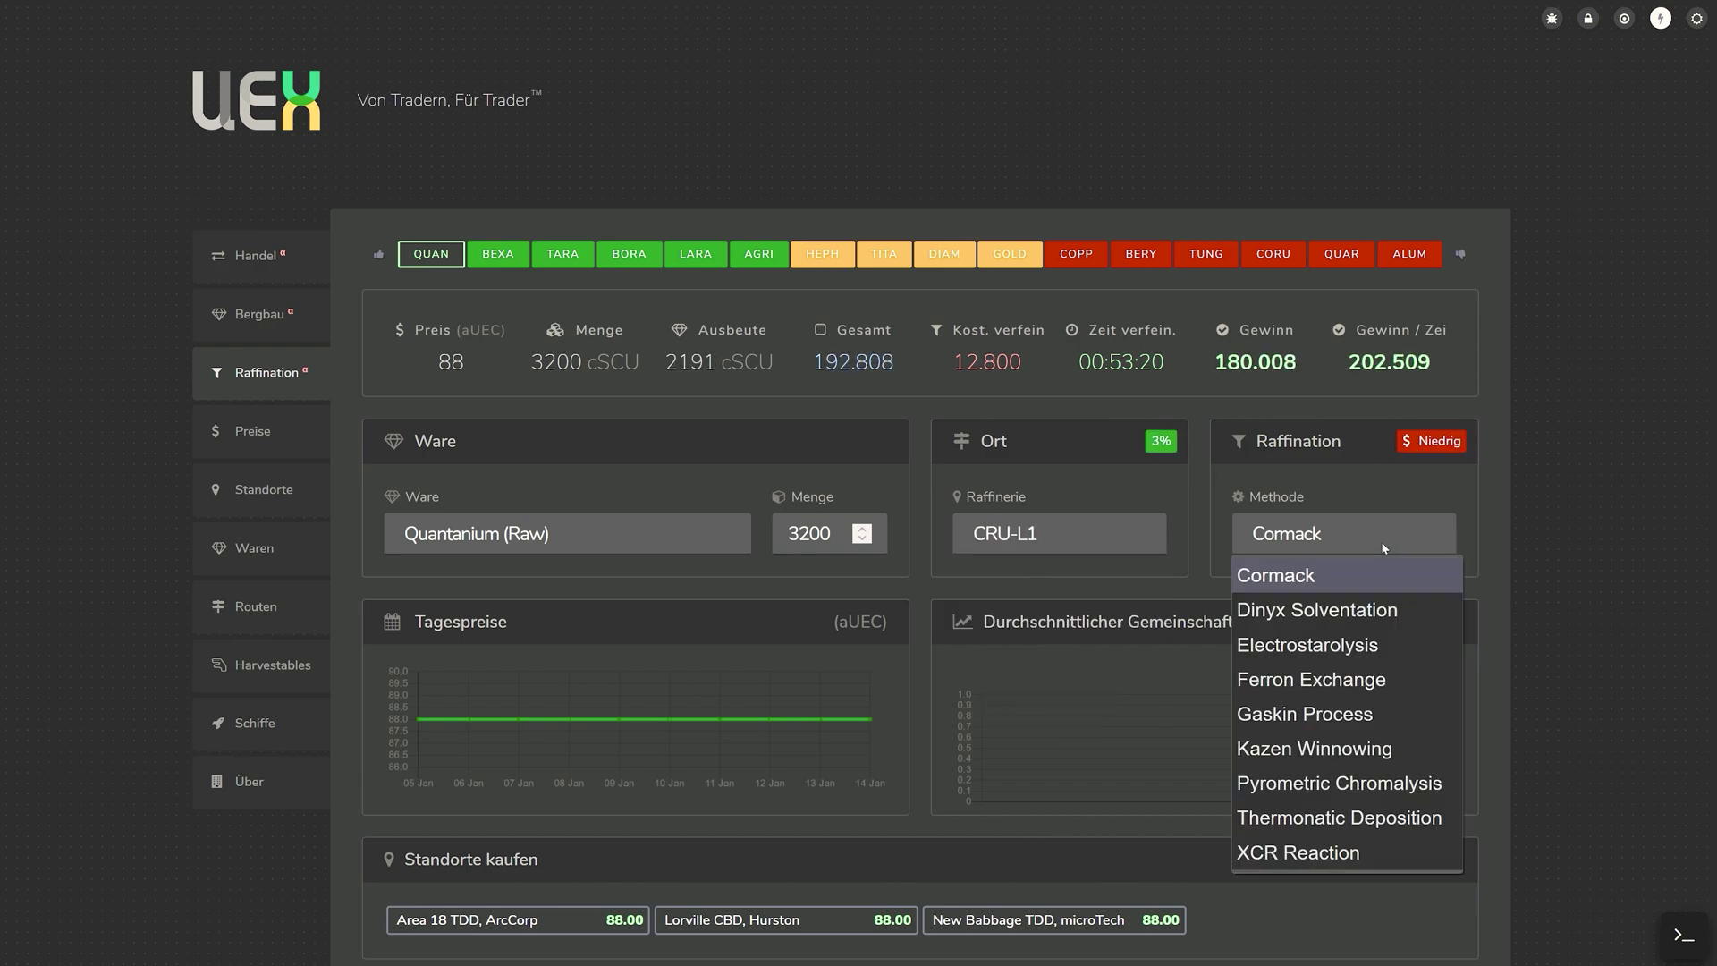
pyautogui.click(1373, 623)
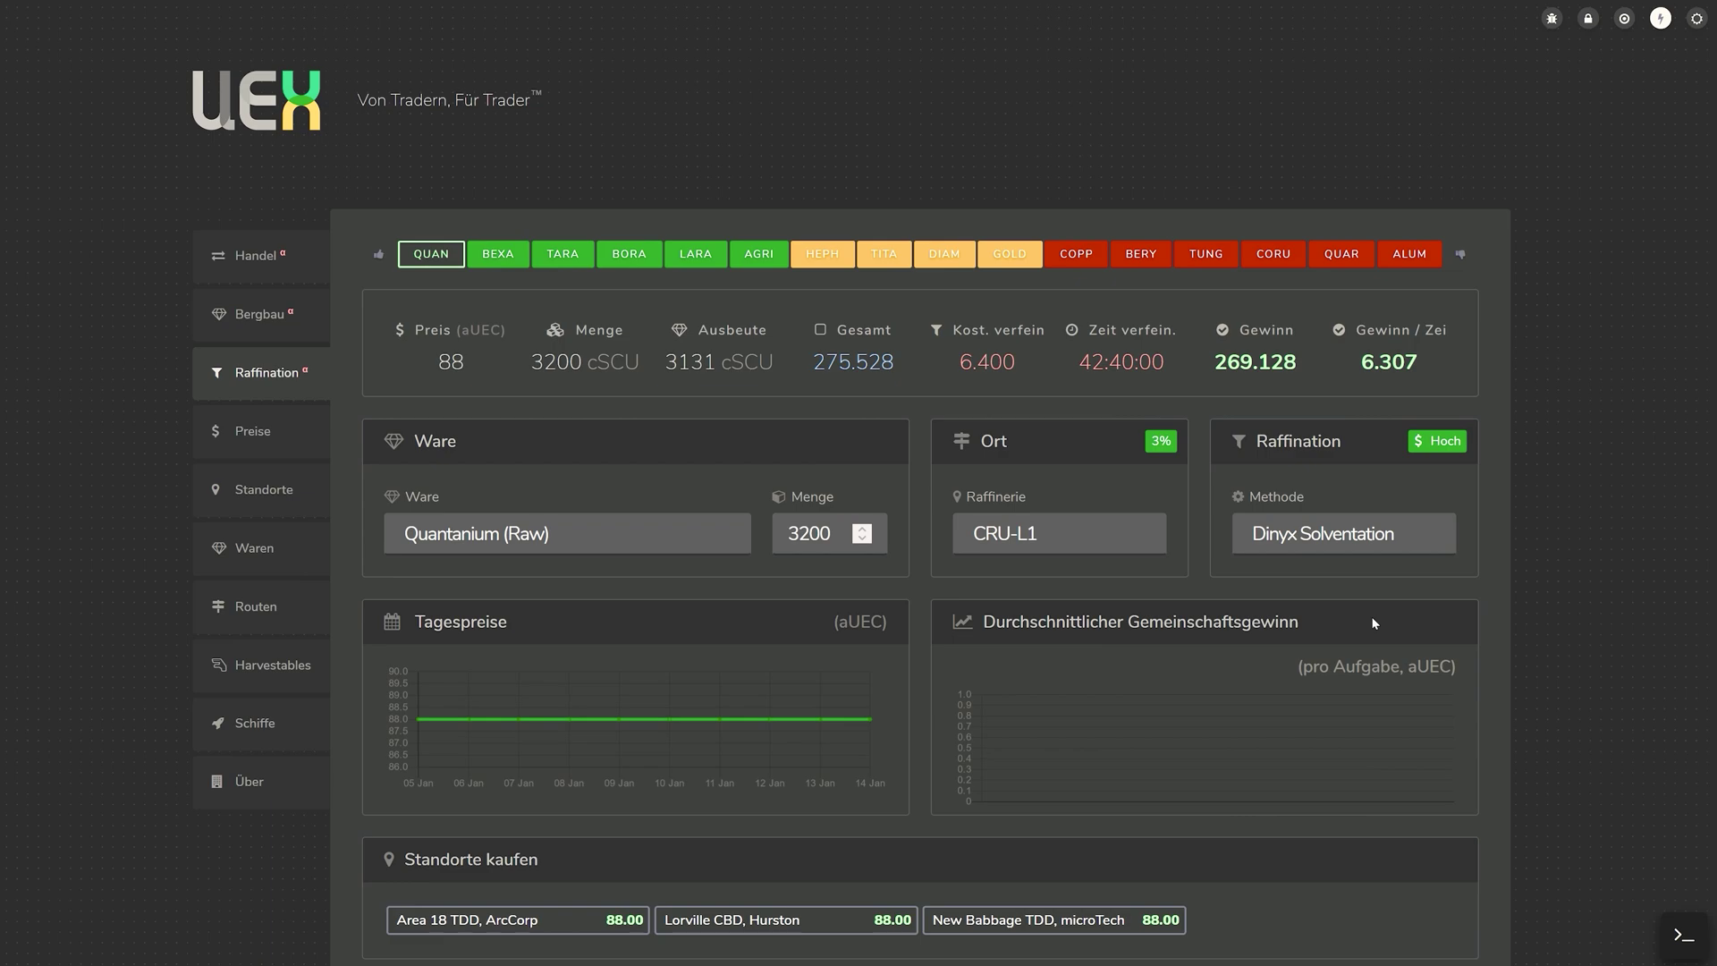
pyautogui.click(286, 491)
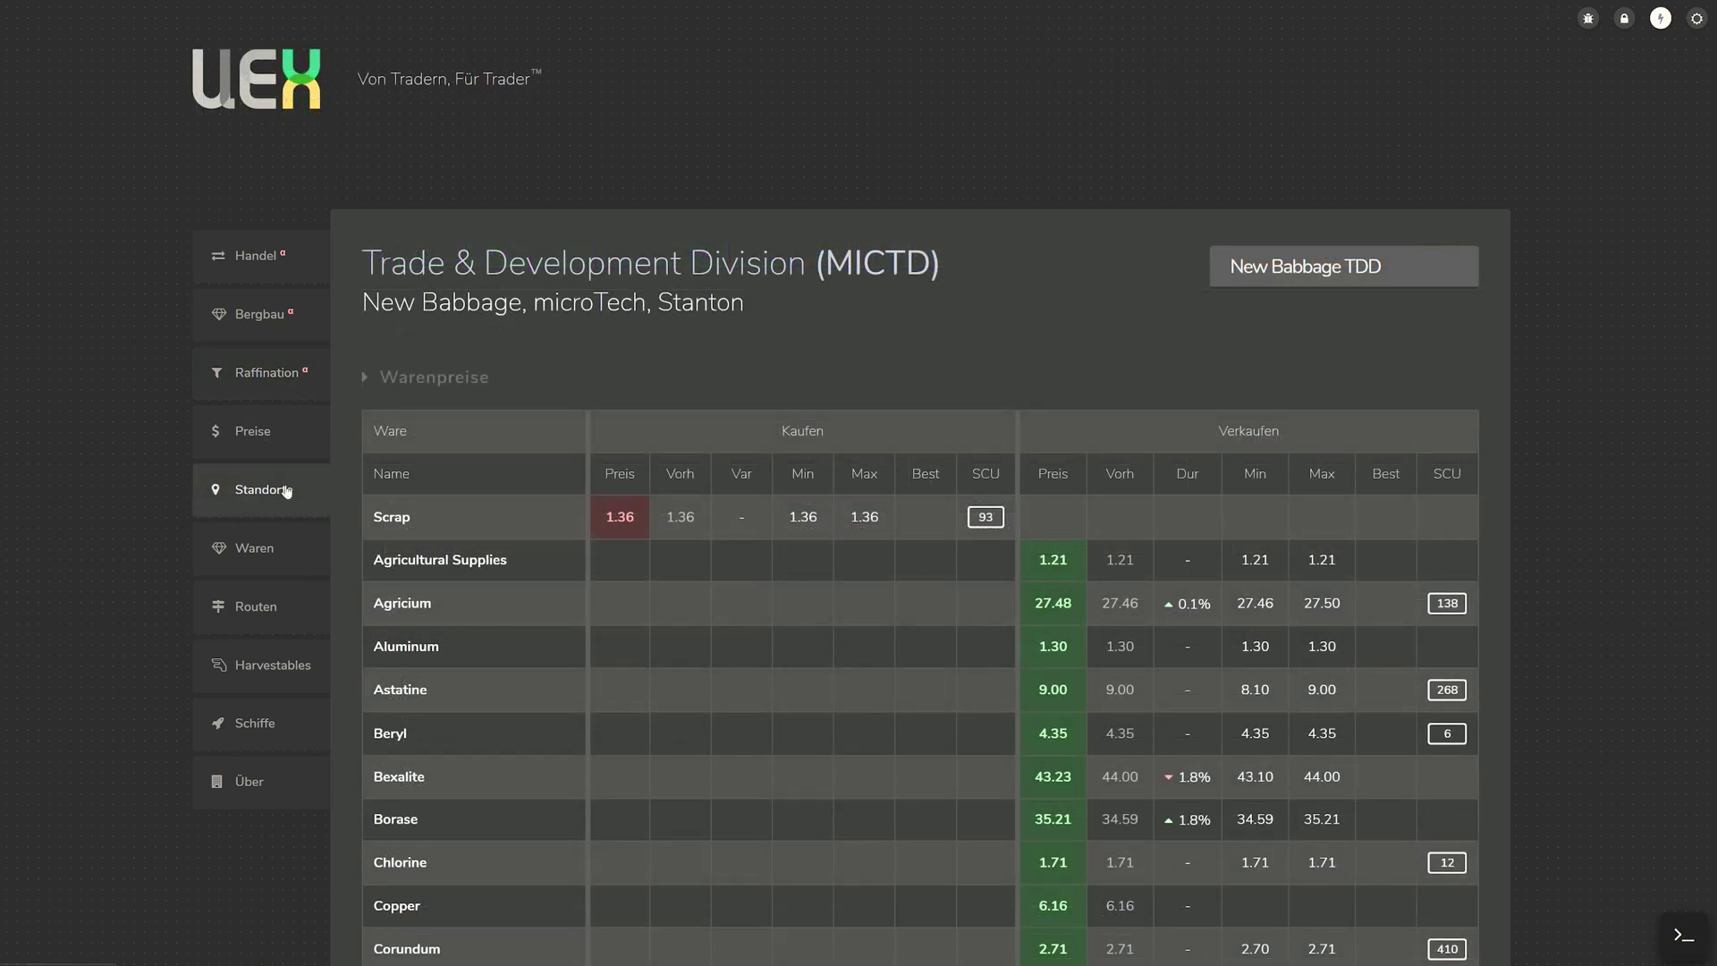
# View HDMS-Bezdek prices and the Medical Supplies page, then list customer trade routes
pyautogui.click(1341, 266)
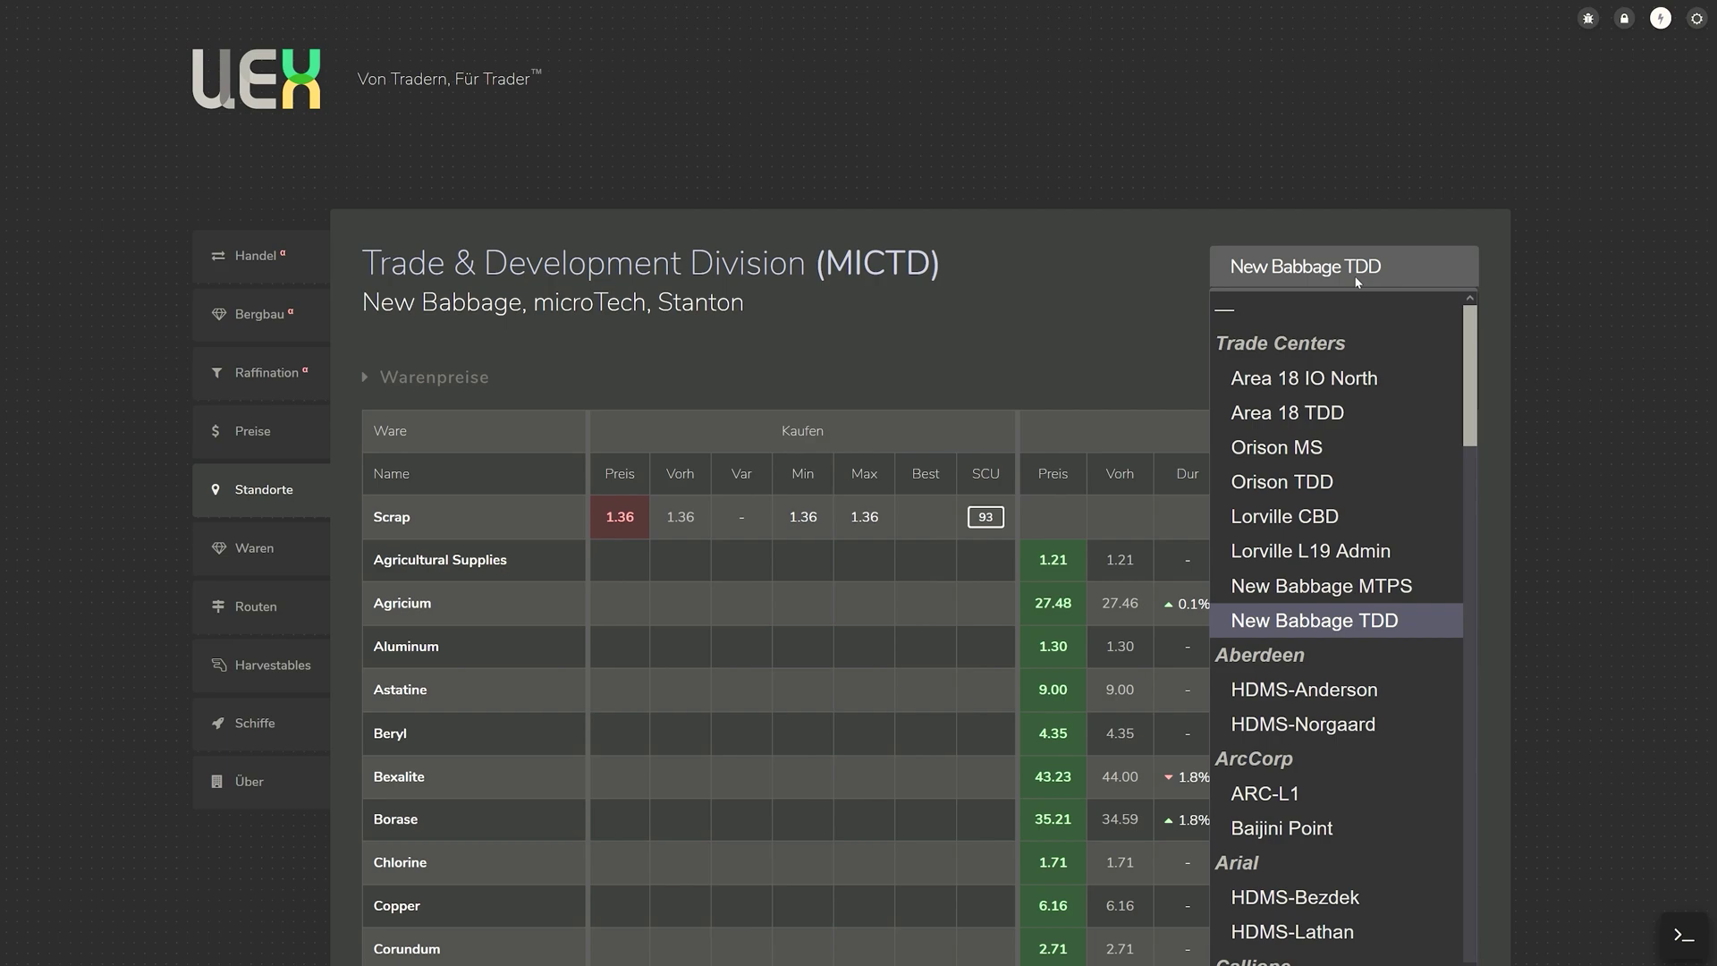
pyautogui.click(1330, 895)
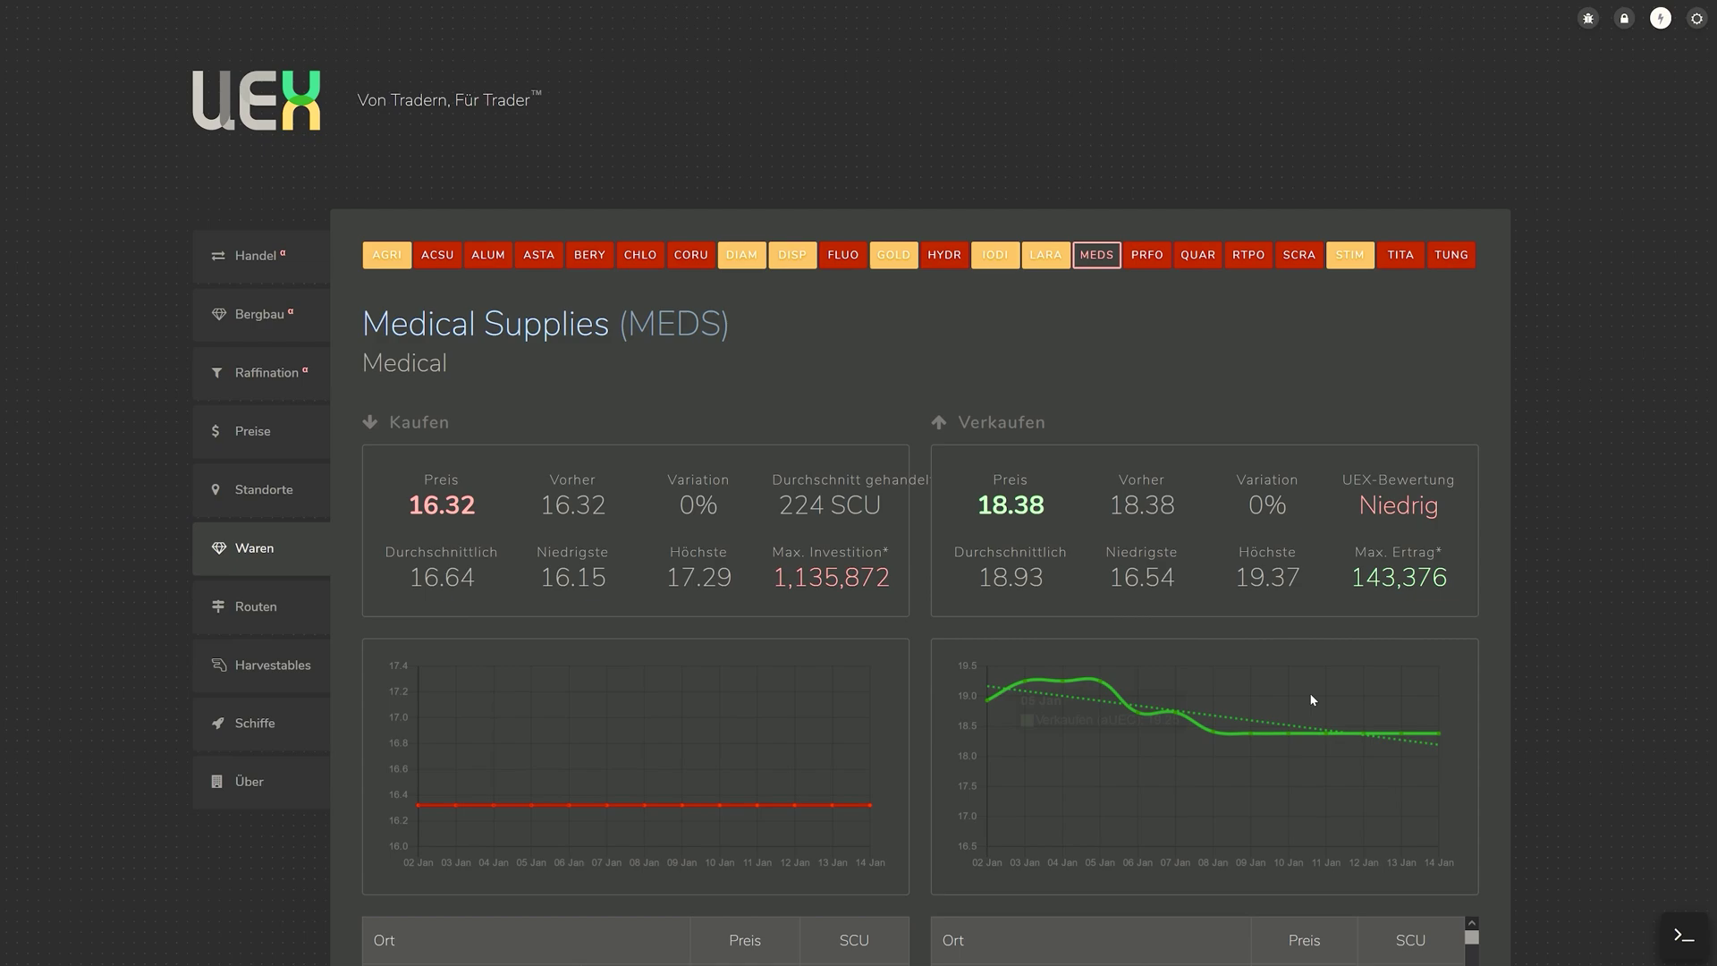
pyautogui.middleClick(1566, 577)
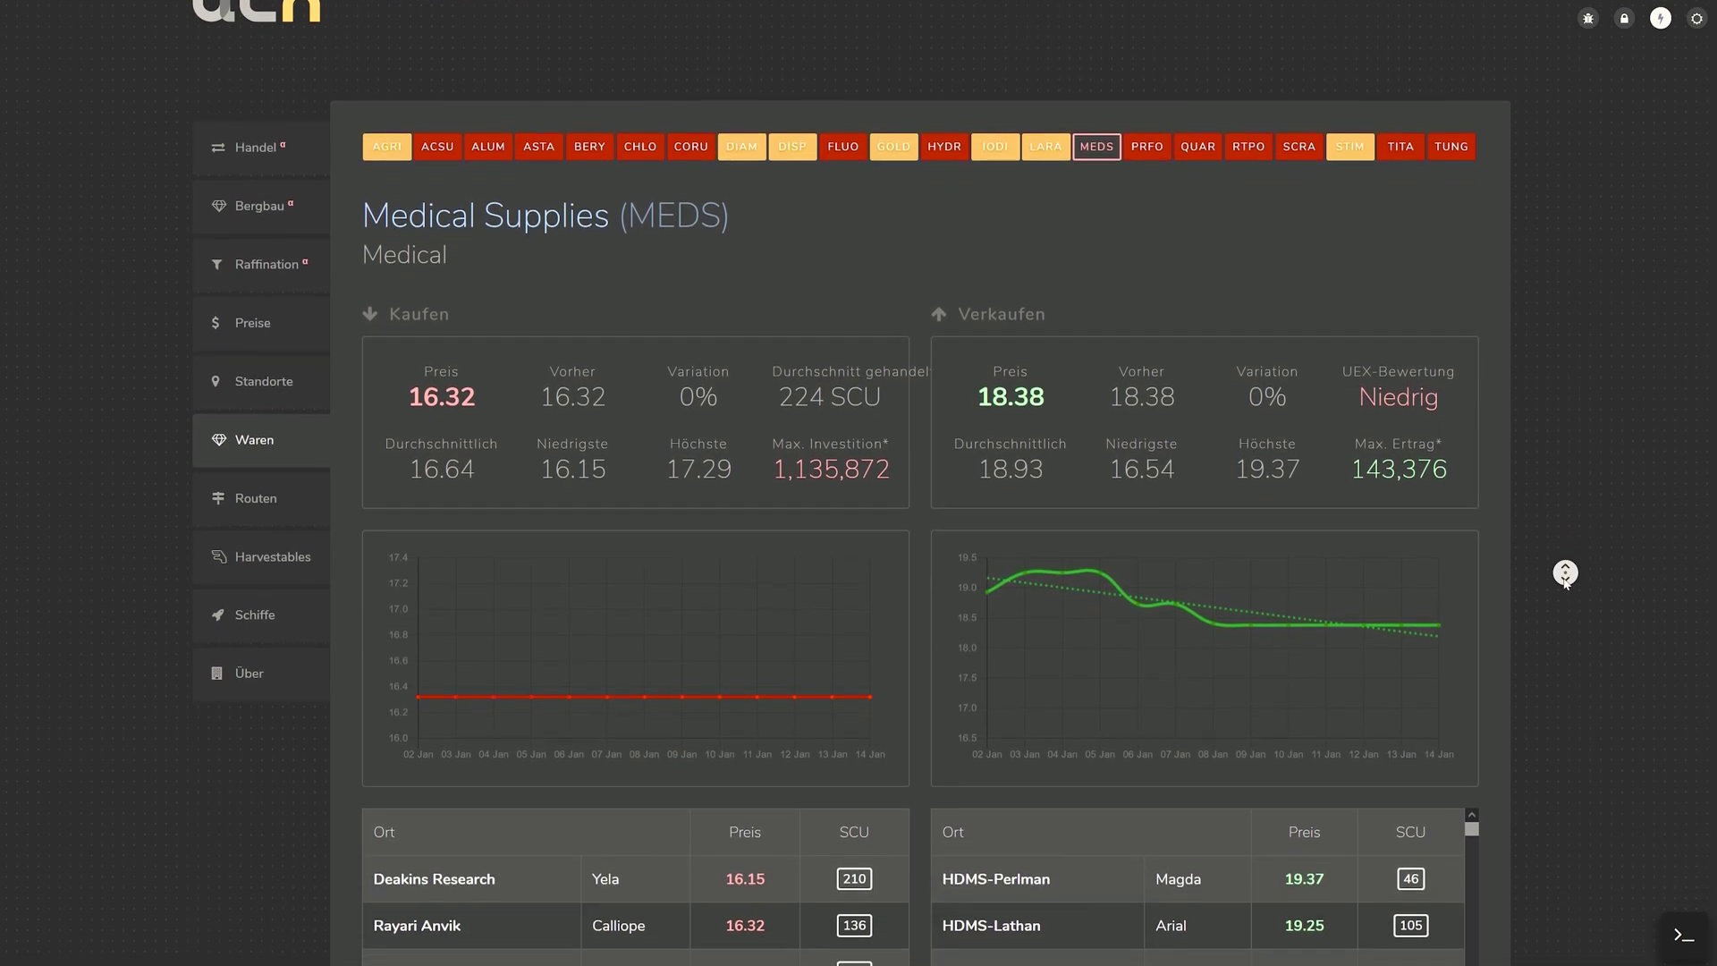
pyautogui.click(1478, 632)
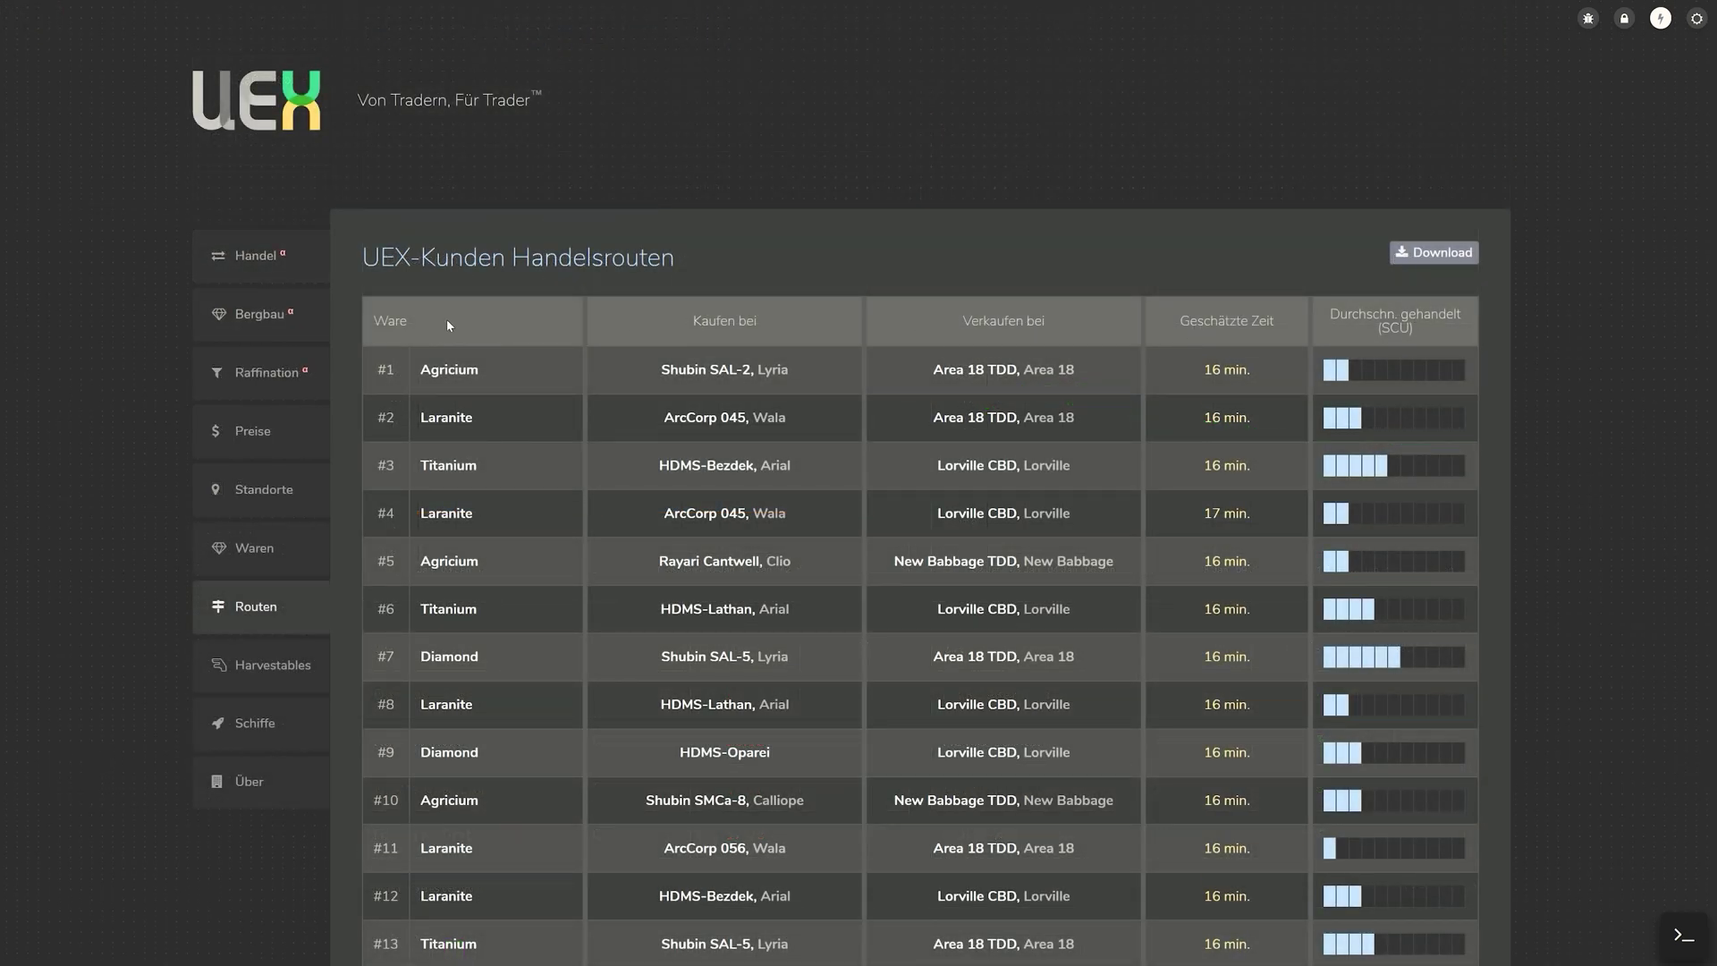
# Open the Harvestables page showing per-location sale prices like Aphorite 152.50 and Hadanite 275.00
pyautogui.moveTo(1402, 657)
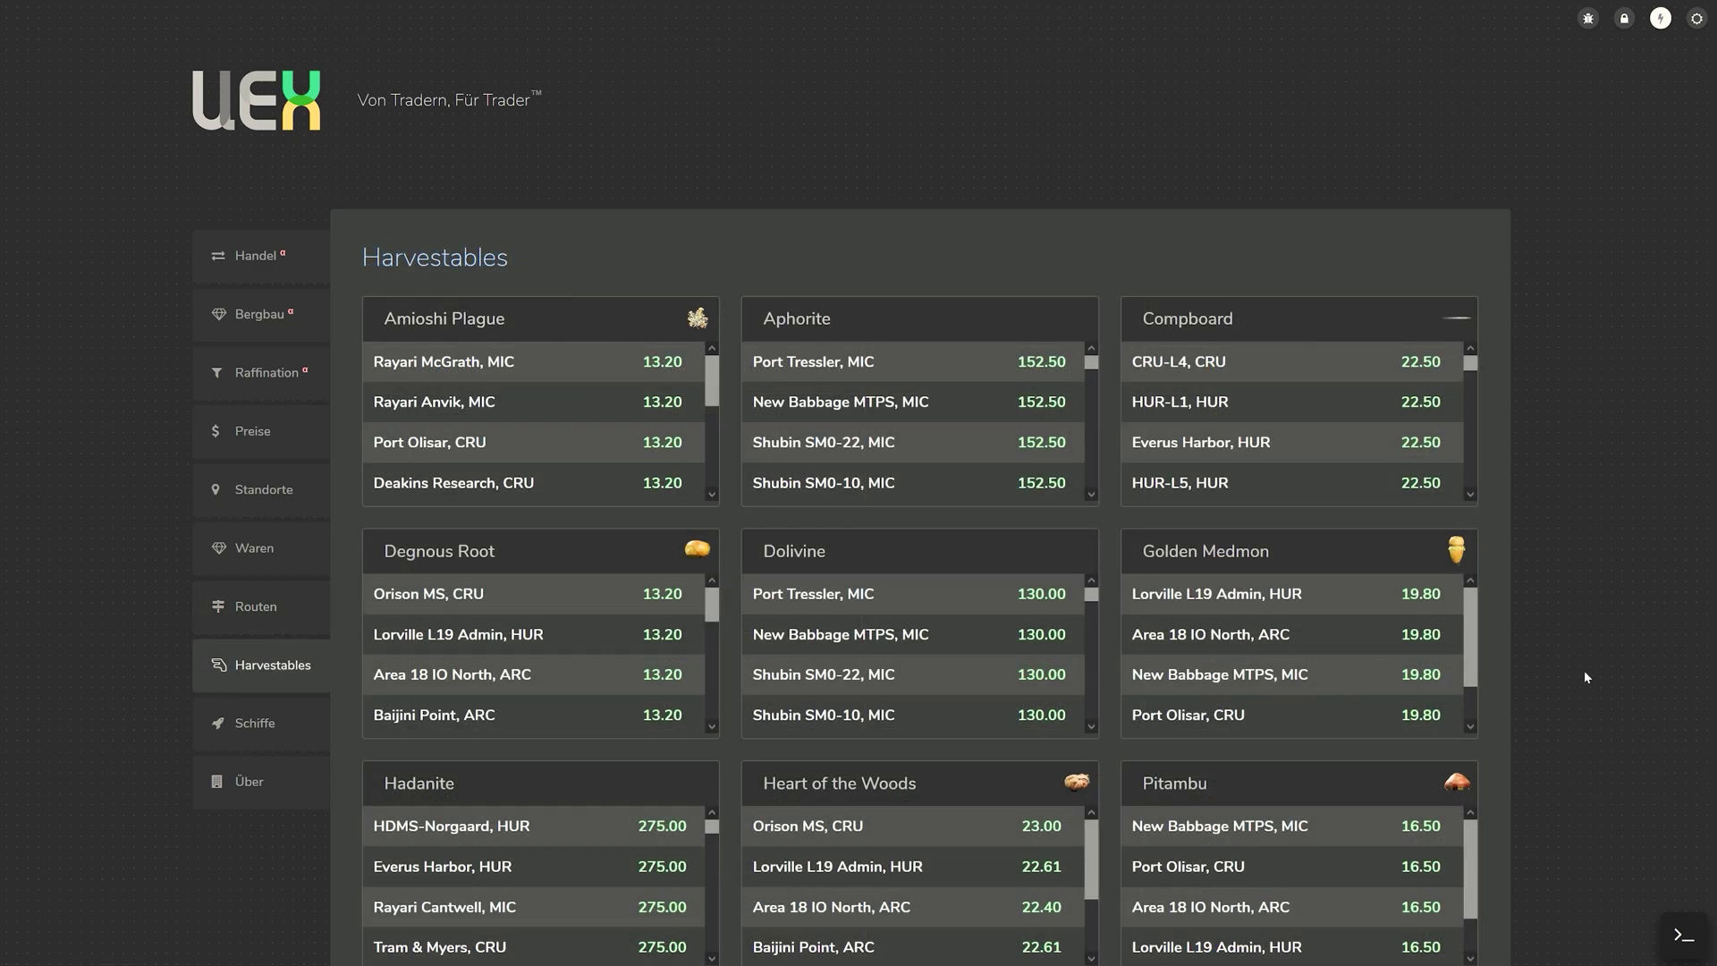
pyautogui.middleClick(1585, 668)
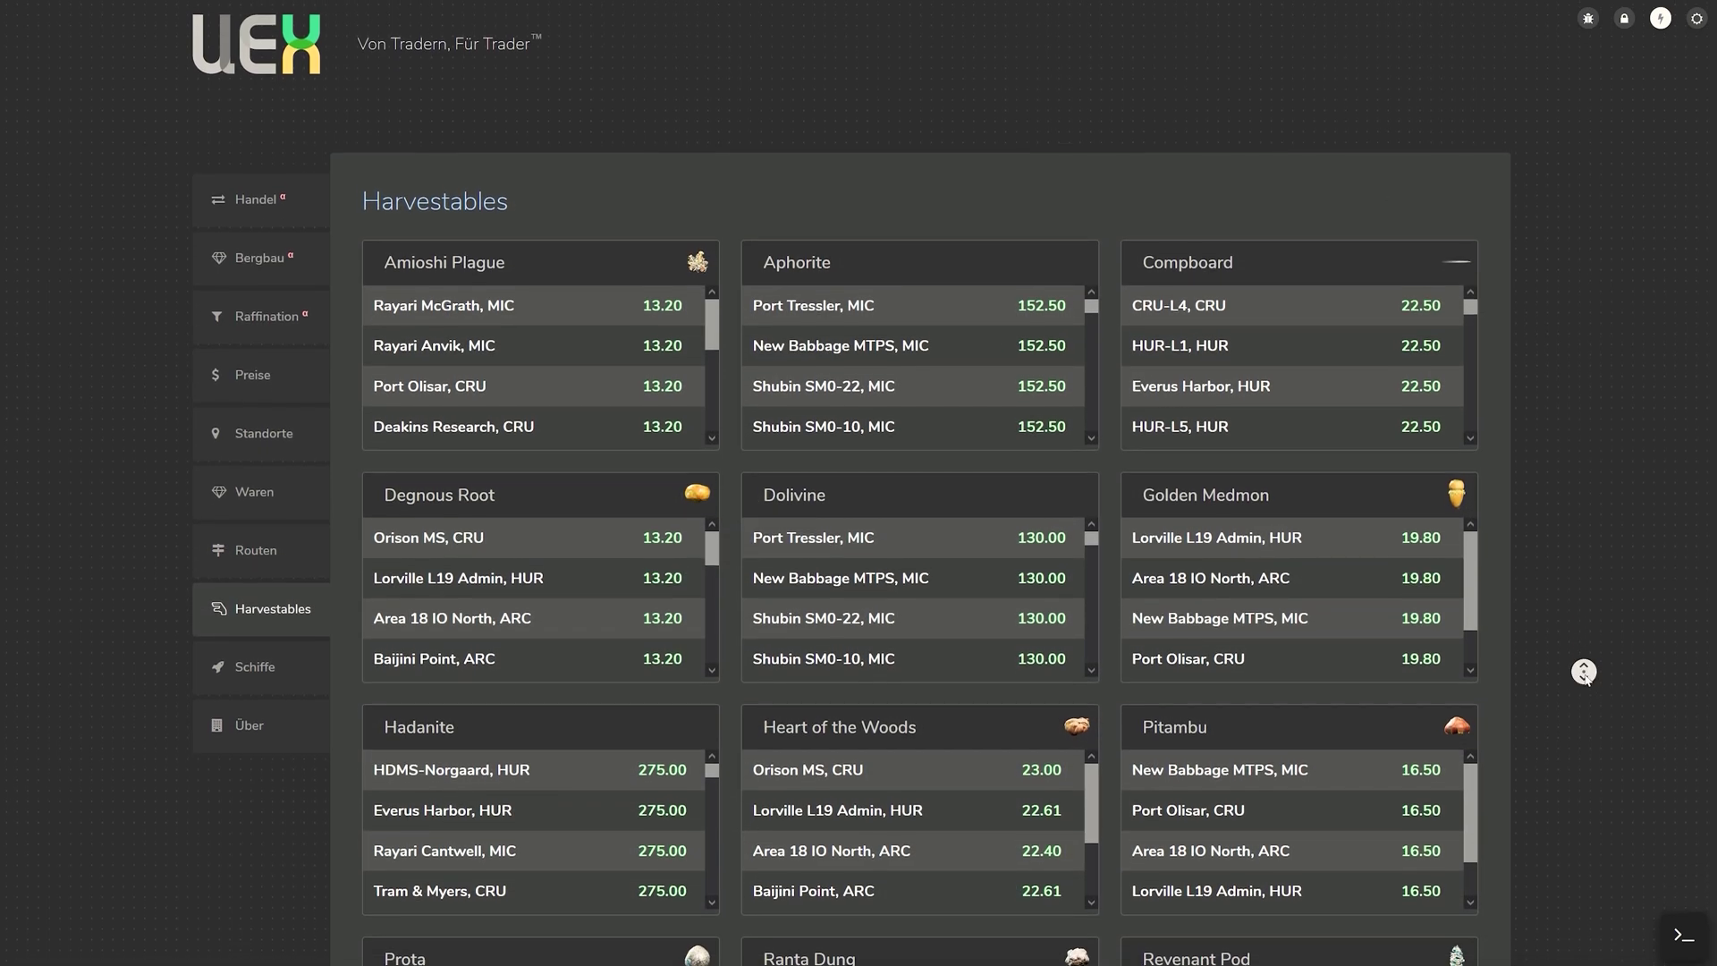